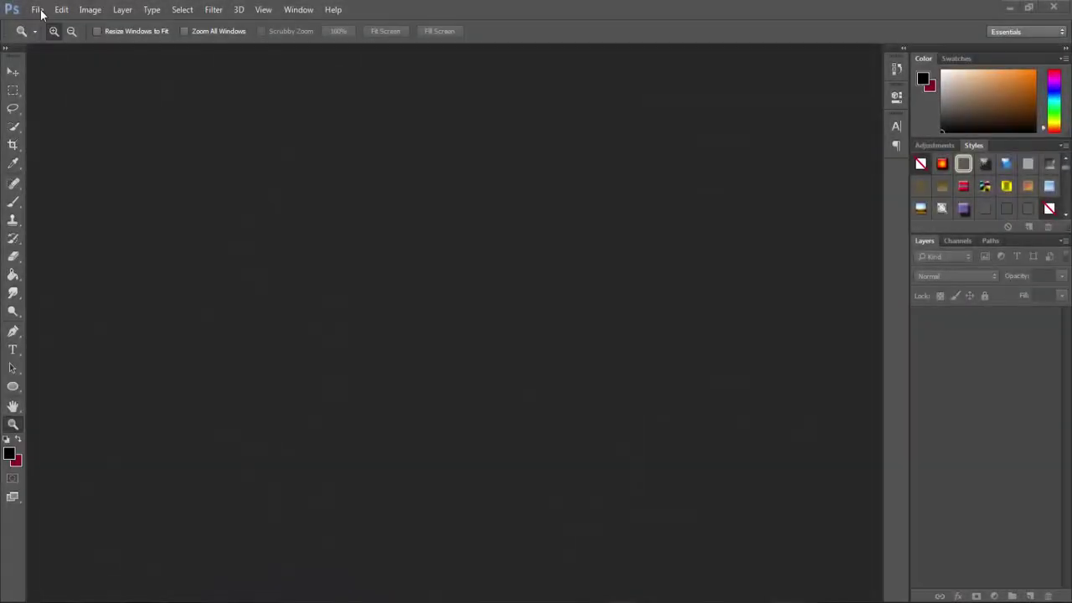
# Open the WANDERER sweatshirt photo from Images > design > bacgrond > persone
pyautogui.click(38, 10)
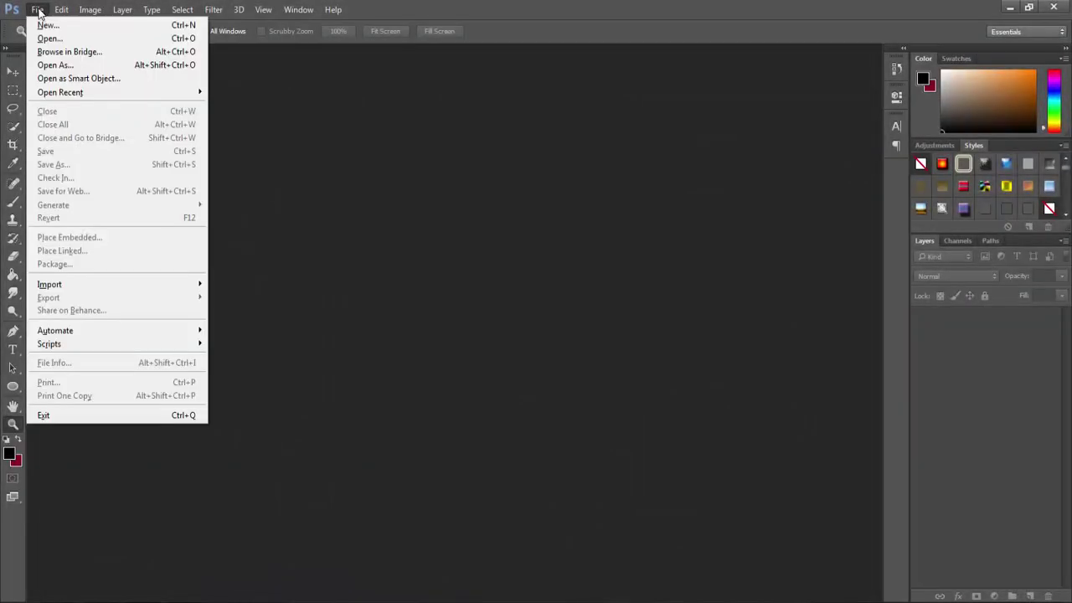
pyautogui.click(52, 40)
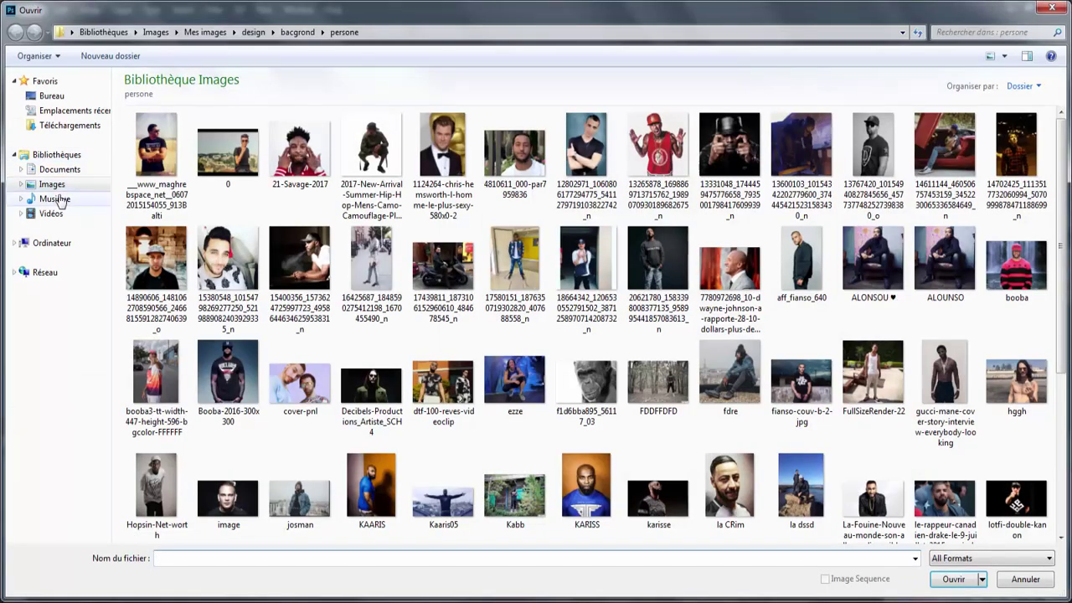
pyautogui.click(57, 184)
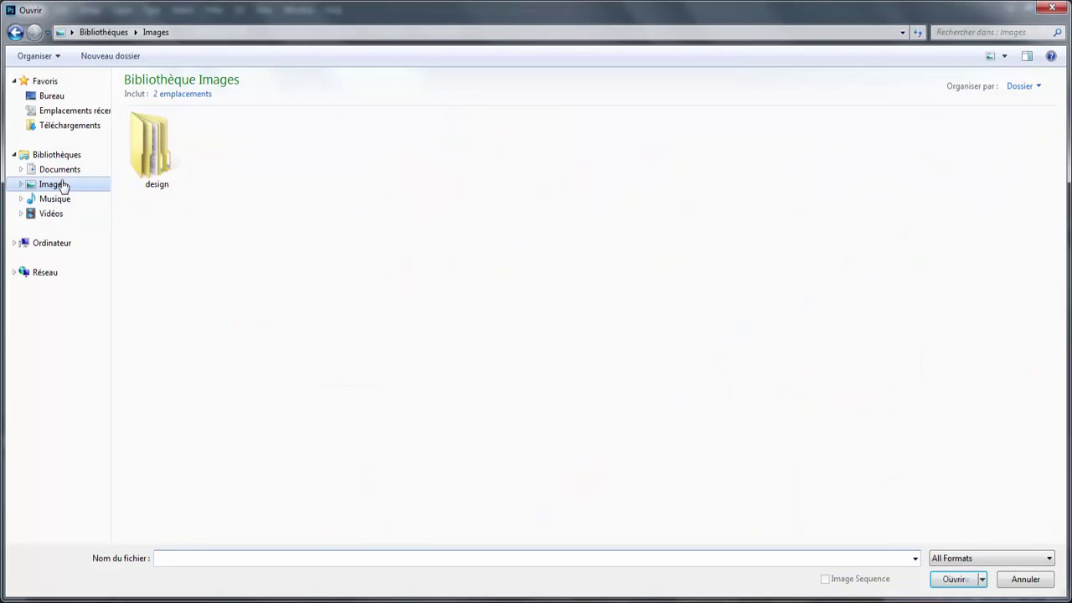
pyautogui.doubleClick(159, 172)
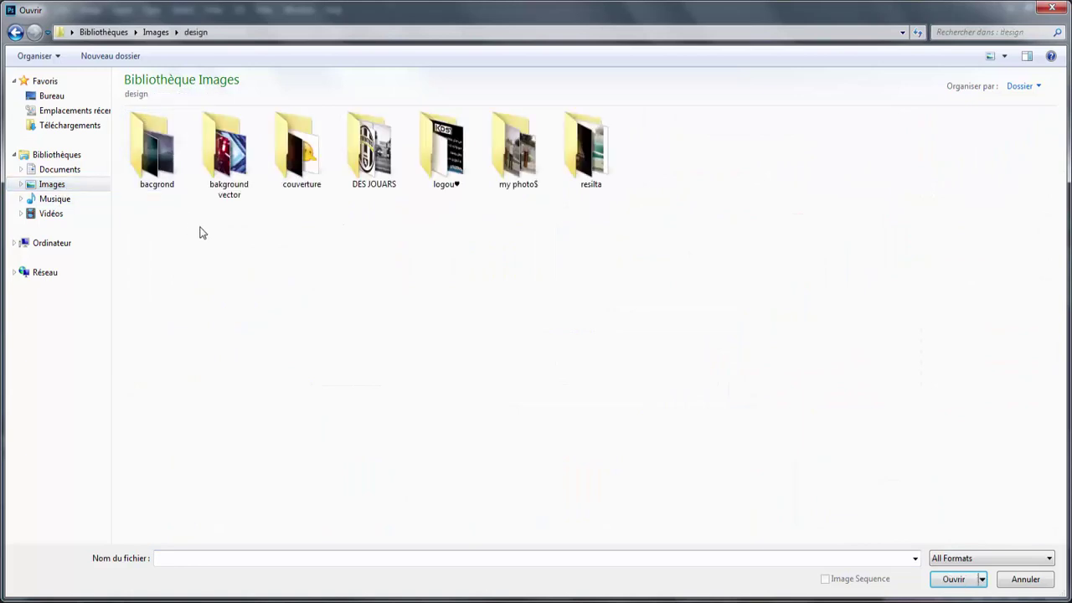
pyautogui.doubleClick(150, 161)
pyautogui.doubleClick(442, 156)
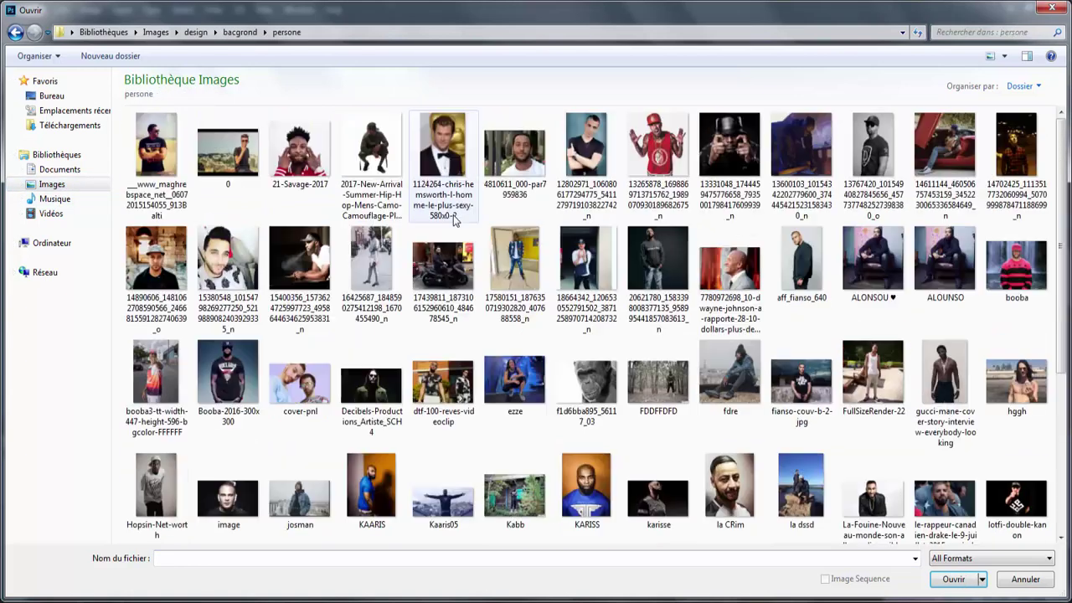
pyautogui.doubleClick(684, 293)
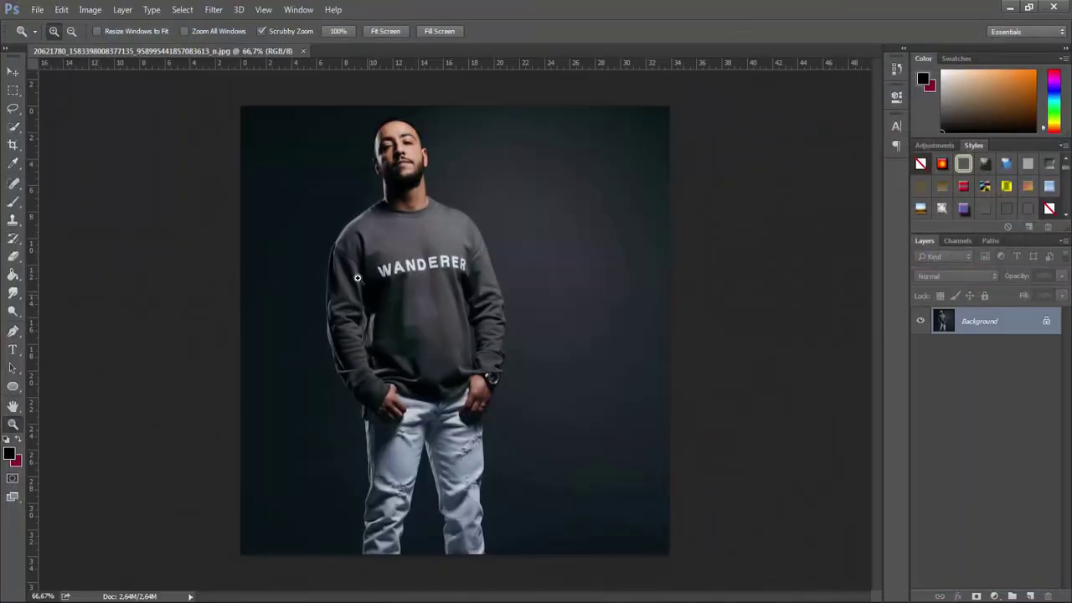
# Zoom in and start a Pen tool path with its first anchor at the jeans' bottom edge
pyautogui.moveTo(356, 277)
pyautogui.mouseDown()
pyautogui.moveTo(421, 299)
pyautogui.moveTo(346, 323)
pyautogui.moveTo(363, 330)
pyautogui.mouseUp()
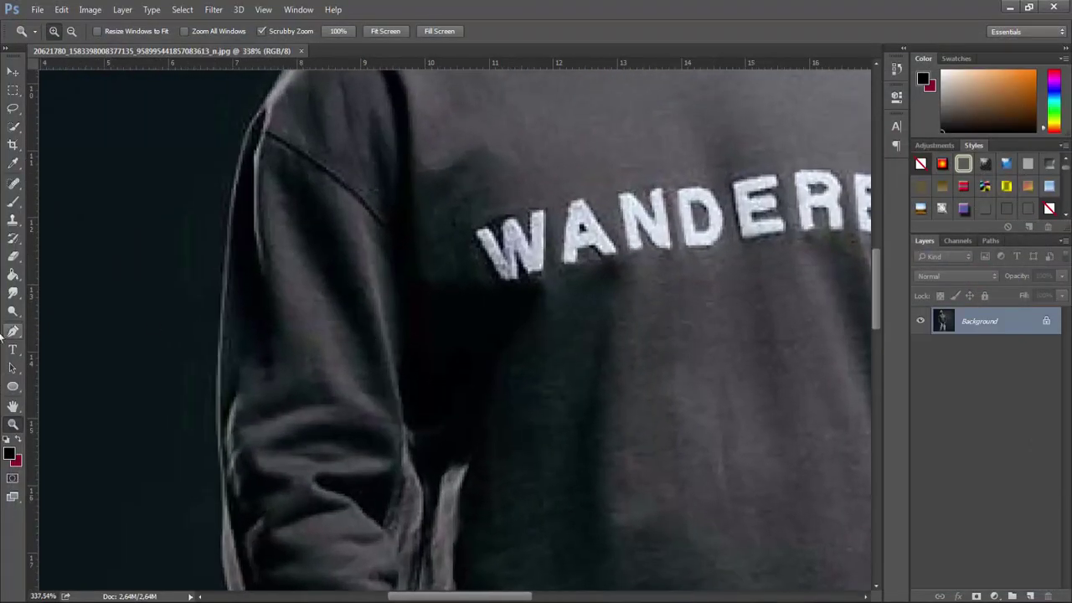
pyautogui.click(12, 331)
pyautogui.scroll(-2, 124, 354)
pyautogui.scroll(-3, 185, 352)
pyautogui.scroll(-3, 395, 330)
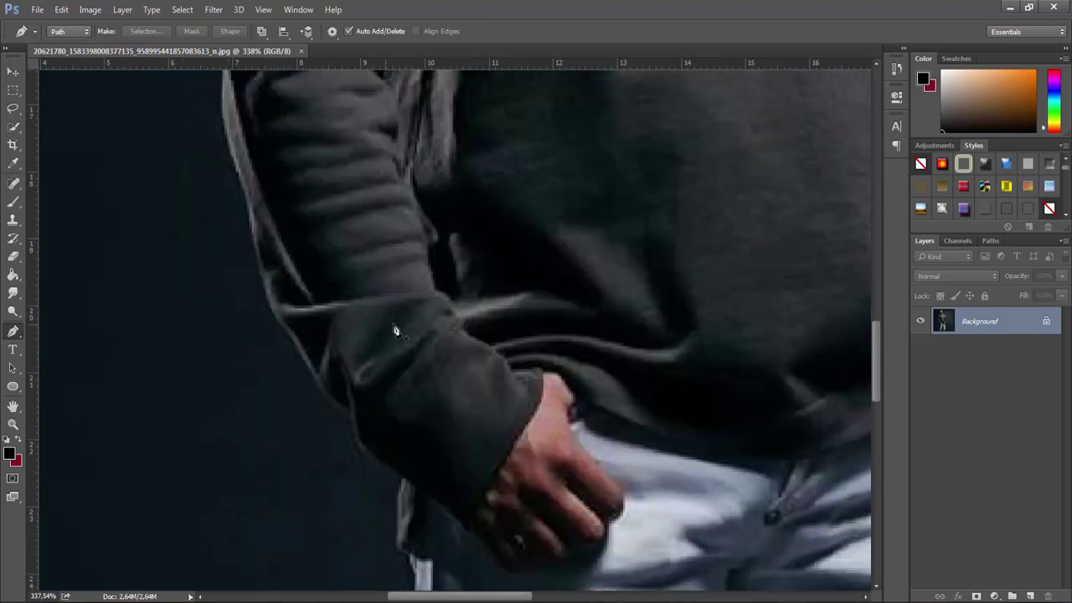
pyautogui.scroll(-3, 395, 330)
pyautogui.moveTo(503, 600); pyautogui.dragTo(520, 599)
pyautogui.scroll(-1, 292, 342)
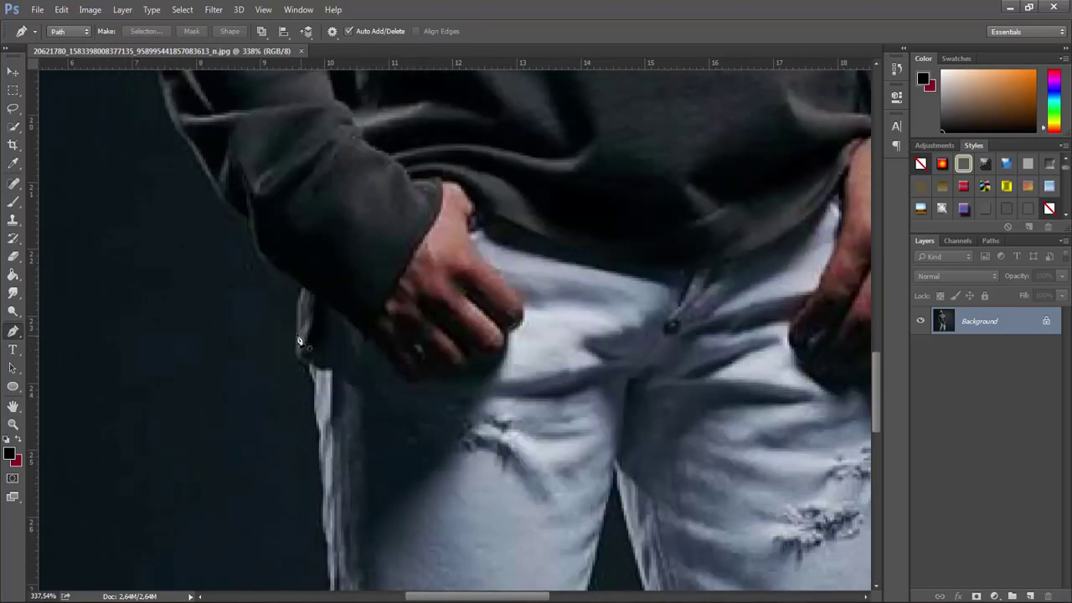
pyautogui.scroll(-4, 292, 343)
pyautogui.scroll(-4, 289, 337)
pyautogui.scroll(-5, 290, 340)
pyautogui.scroll(-3, 290, 342)
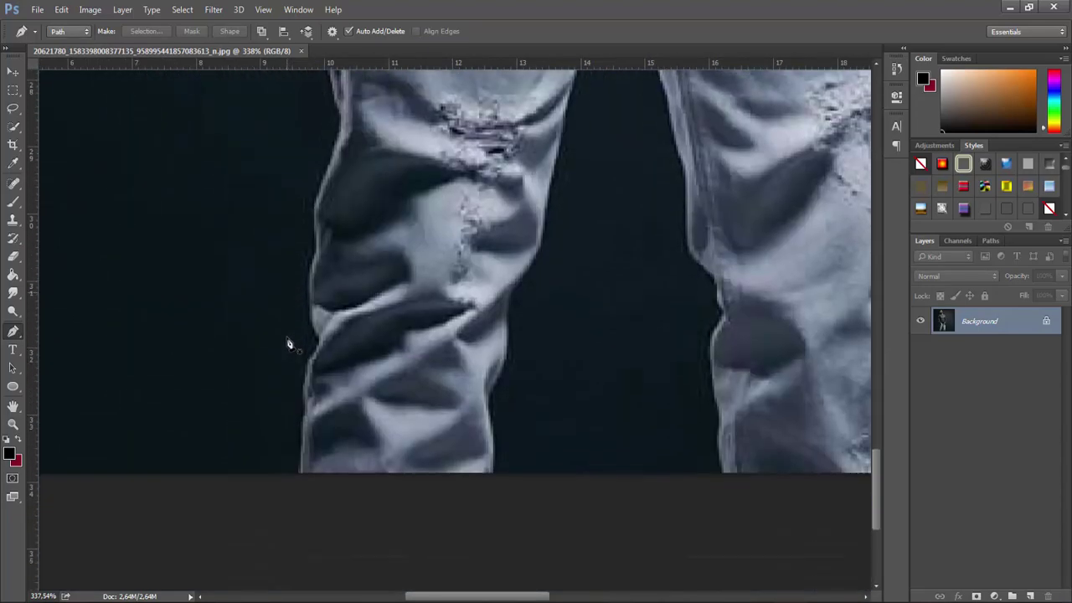
pyautogui.scroll(-1, 289, 342)
pyautogui.click(302, 446)
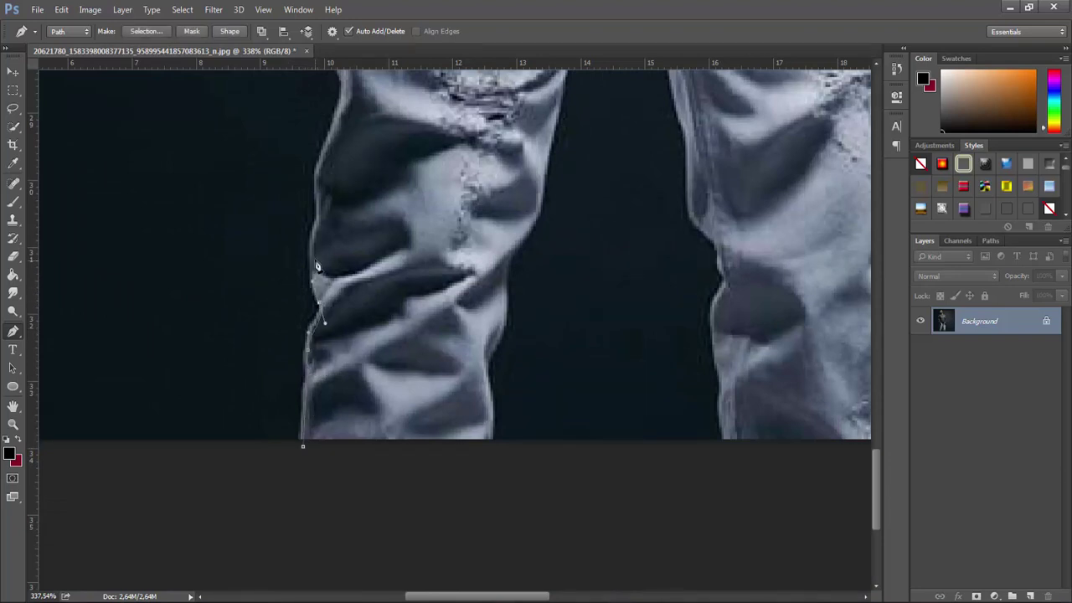
# Continue the path up the man's side, over his head and down to the far ear
pyautogui.scroll(3, 327, 185)
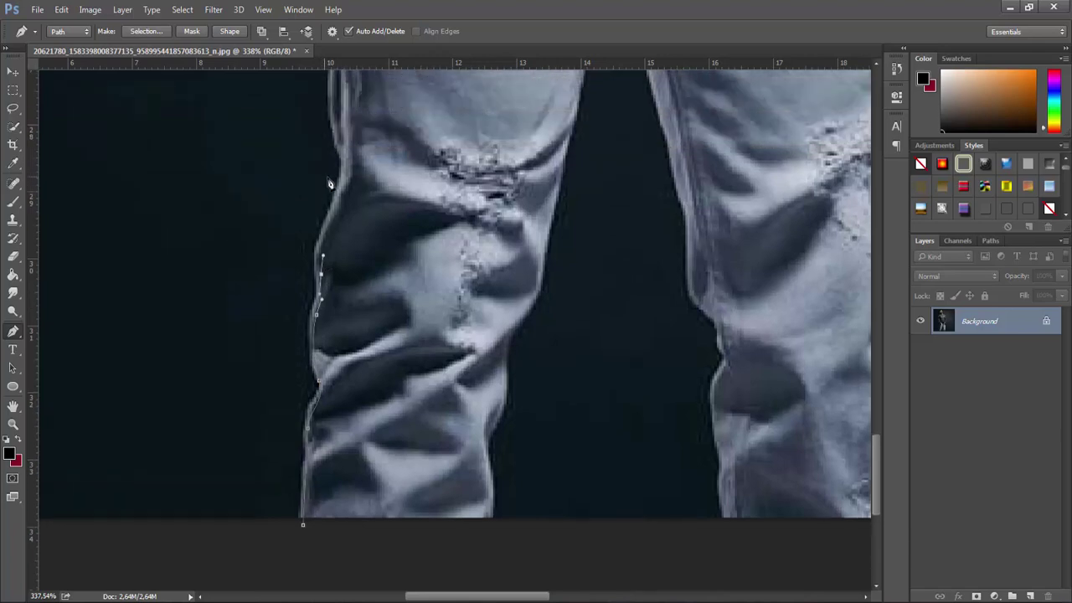
pyautogui.scroll(5, 344, 161)
pyautogui.scroll(7, 293, 151)
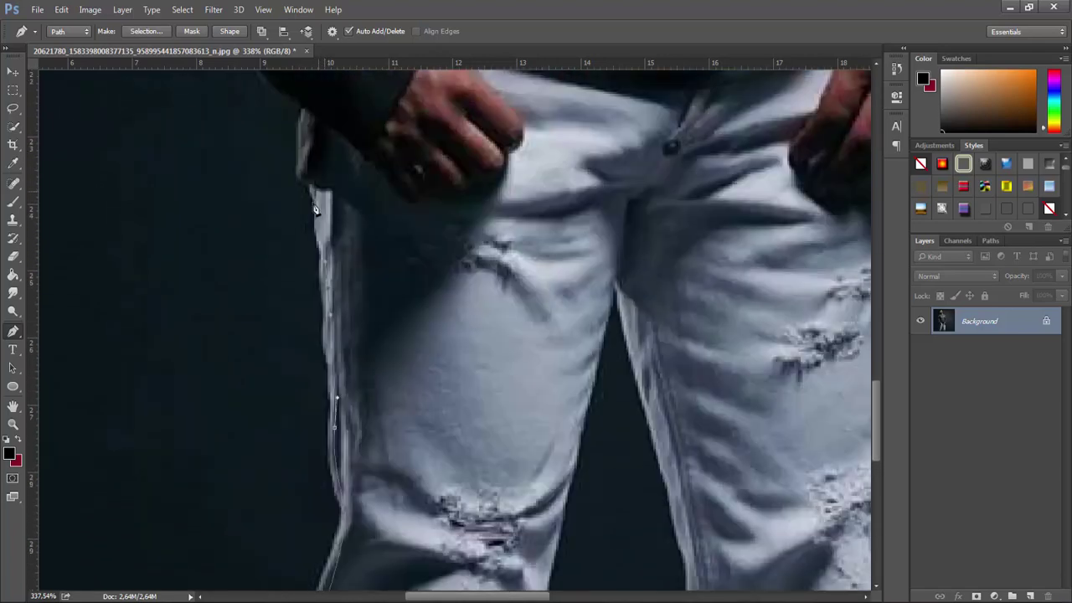
pyautogui.scroll(5, 234, 134)
pyautogui.scroll(3, 163, 112)
pyautogui.scroll(5, 163, 112)
pyautogui.scroll(5, 151, 179)
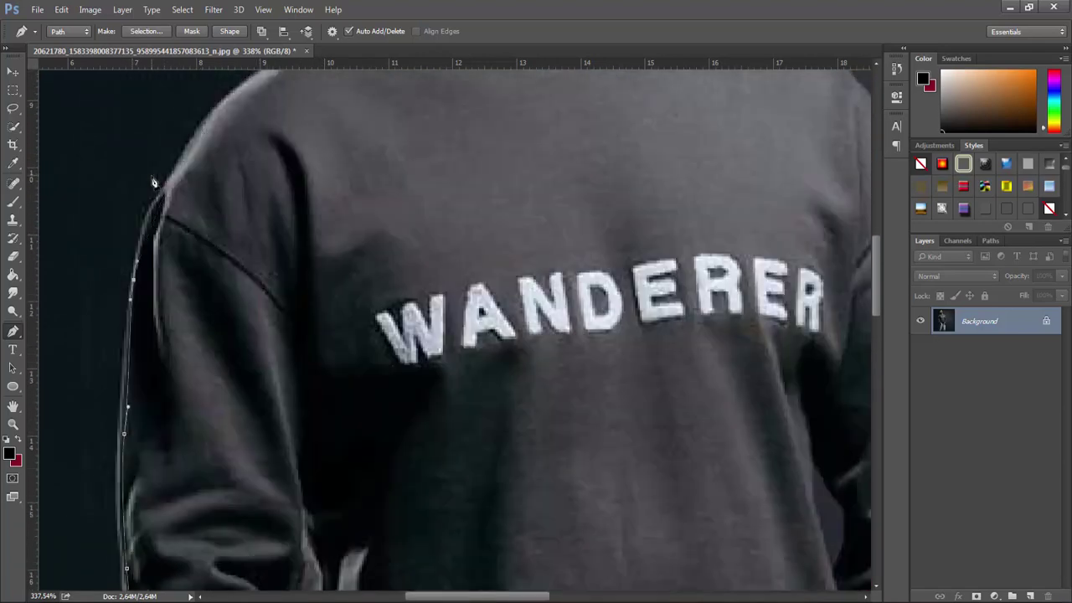
pyautogui.scroll(3, 151, 179)
pyautogui.scroll(3, 411, 222)
pyautogui.scroll(2, 403, 188)
pyautogui.scroll(7, 403, 188)
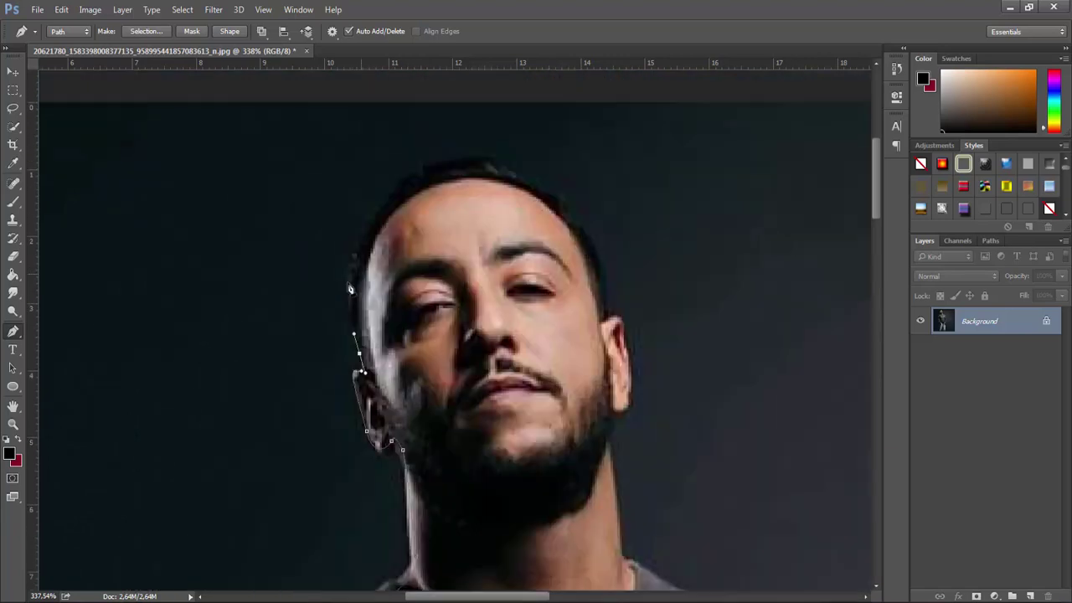
pyautogui.click(360, 353)
pyautogui.click(353, 261)
pyautogui.moveTo(429, 166); pyautogui.dragTo(468, 156)
pyautogui.moveTo(531, 182); pyautogui.dragTo(553, 202)
pyautogui.click(600, 256)
pyautogui.moveTo(603, 307); pyautogui.dragTo(626, 308)
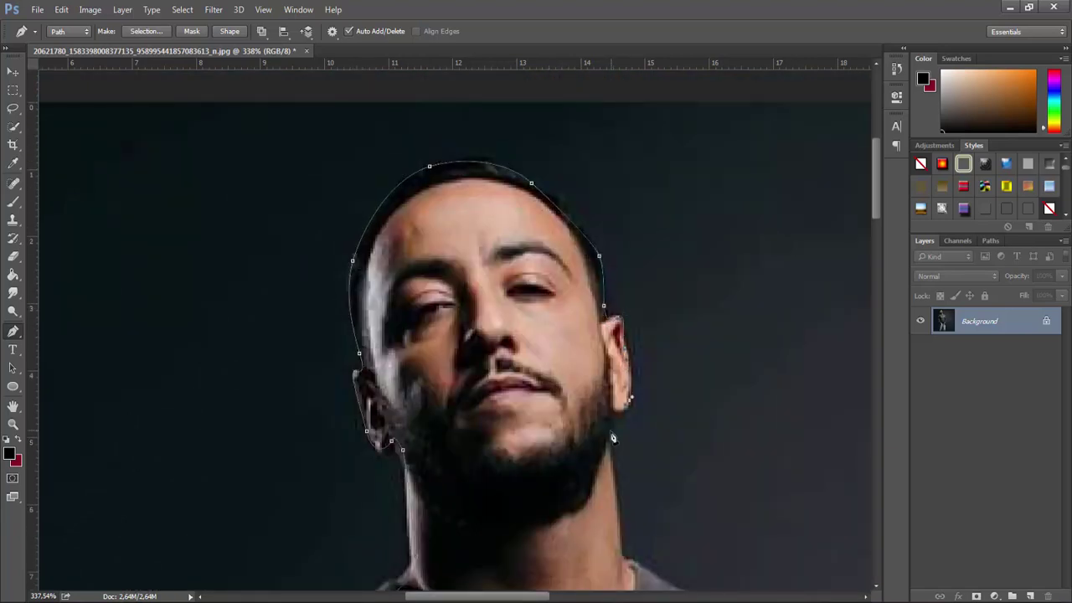
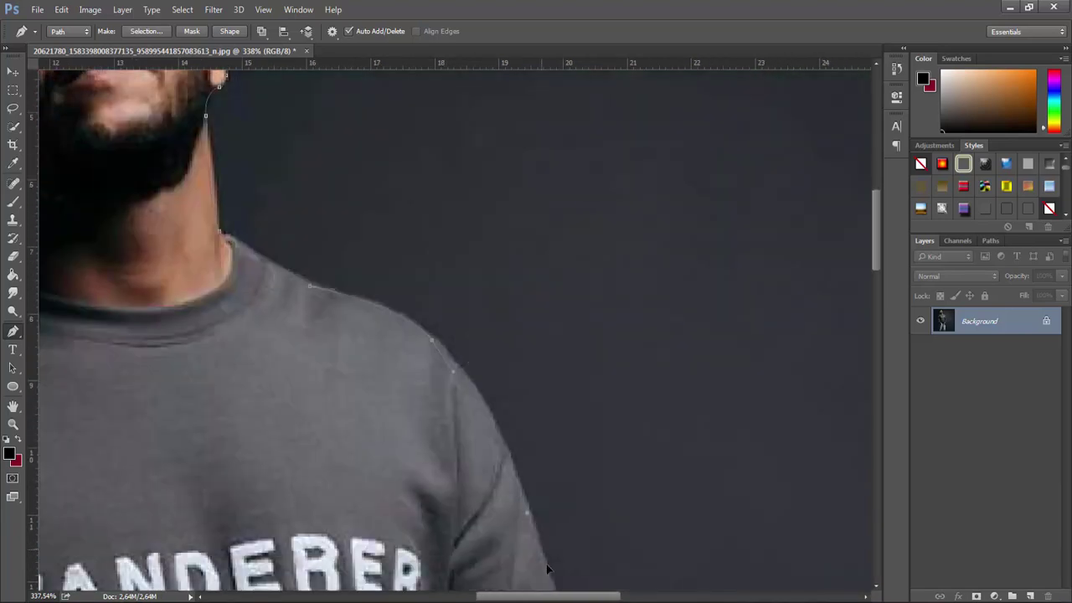
# Extend the pen path down the arm past the watch and along the jeans' outer edge
pyautogui.scroll(-3, 577, 519)
pyautogui.scroll(-3, 594, 494)
pyautogui.scroll(-3, 594, 494)
pyautogui.click(590, 488)
pyautogui.click(562, 556)
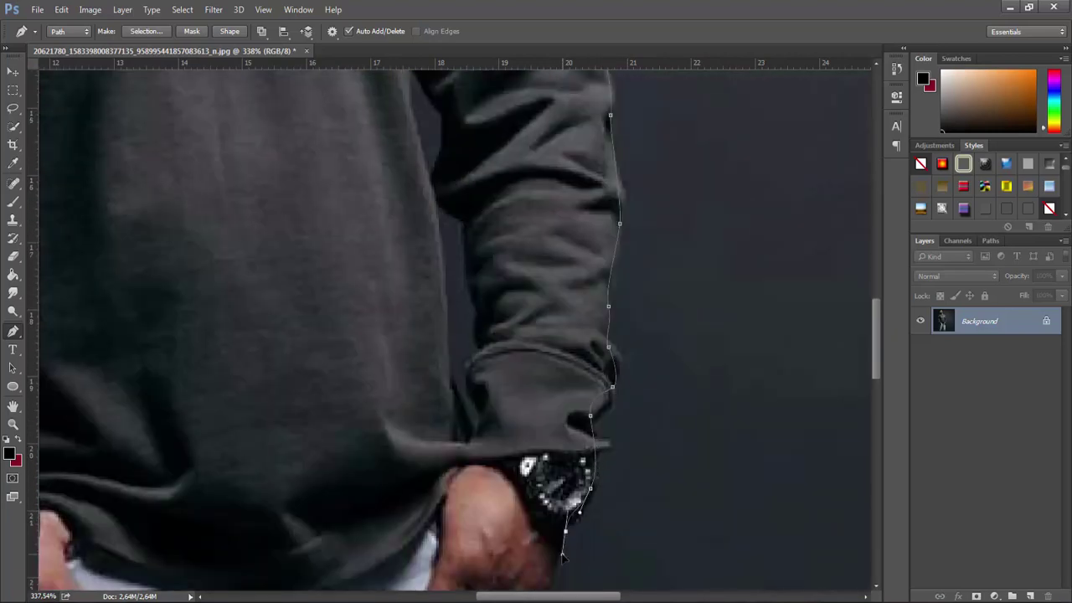
pyautogui.scroll(-3, 563, 556)
pyautogui.scroll(-3, 506, 519)
pyautogui.click(507, 569)
pyautogui.scroll(-3, 502, 513)
pyautogui.scroll(-3, 502, 513)
pyautogui.click(503, 511)
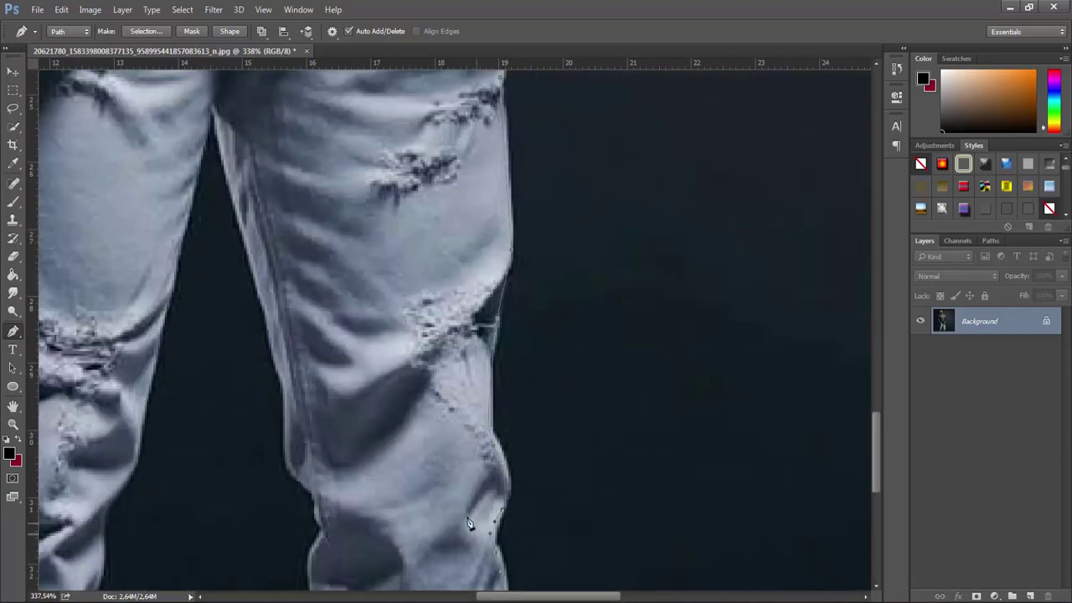
pyautogui.scroll(-3, 469, 524)
# Carry the path around the bottom of the jeans and up the inner leg
pyautogui.click(514, 536)
pyautogui.click(354, 552)
pyautogui.click(323, 425)
pyautogui.scroll(3, 318, 368)
pyautogui.click(214, 109)
pyautogui.scroll(-3, 426, 360)
pyautogui.hscroll(-5, 427, 360)
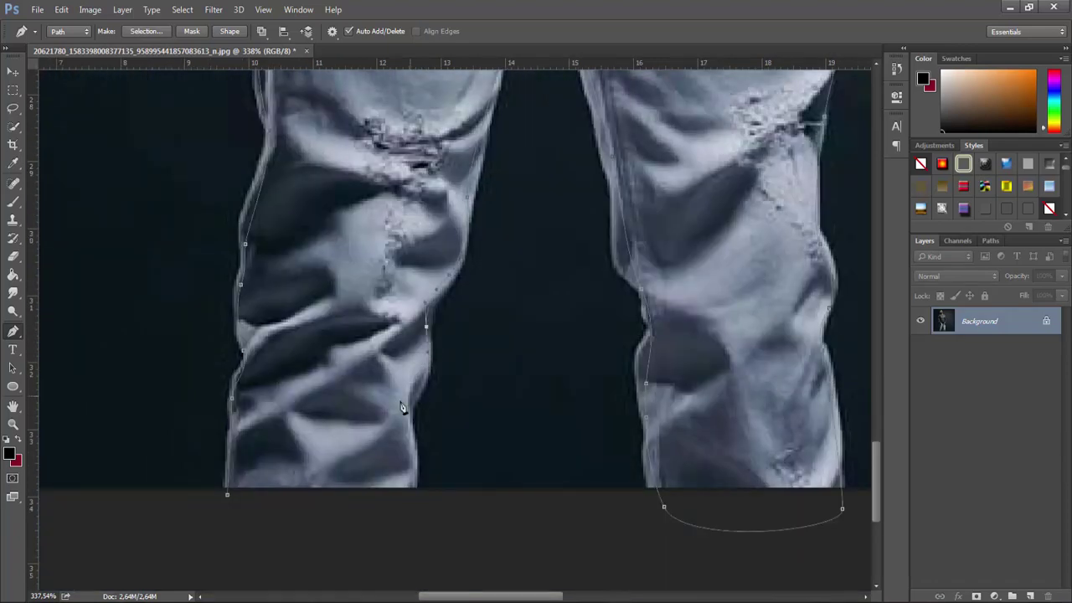
# Curve the path beside the left hem and close it under the hem
pyautogui.moveTo(410, 493); pyautogui.dragTo(393, 516)
pyautogui.moveTo(424, 416); pyautogui.dragTo(405, 436)
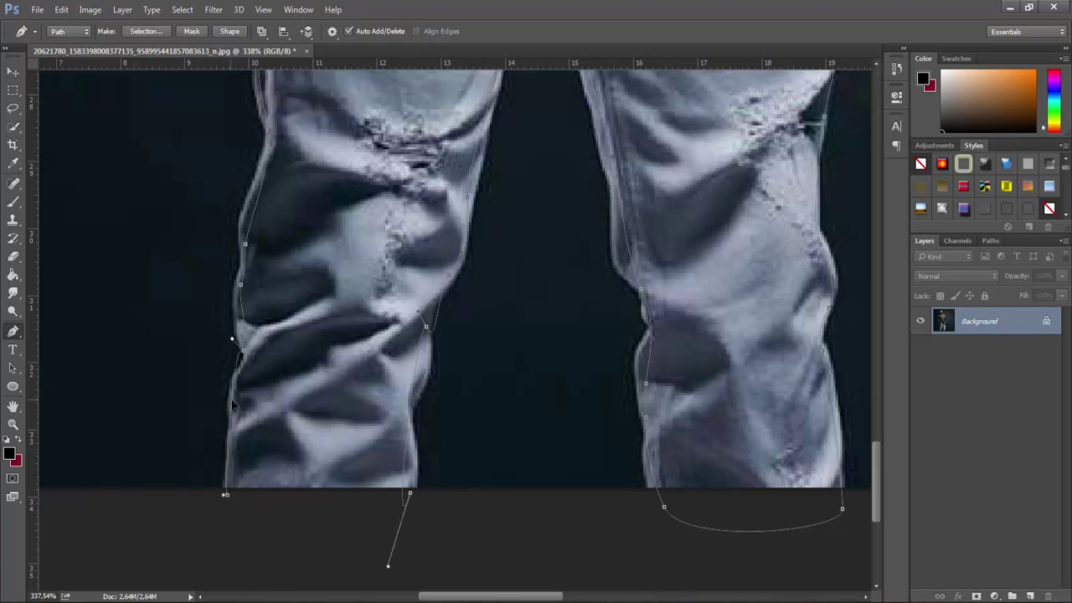
pyautogui.click(227, 494)
pyautogui.moveTo(227, 494); pyautogui.dragTo(147, 343)
pyautogui.hotkey('ctrl', 'alt', 'z')
pyautogui.click(13, 425)
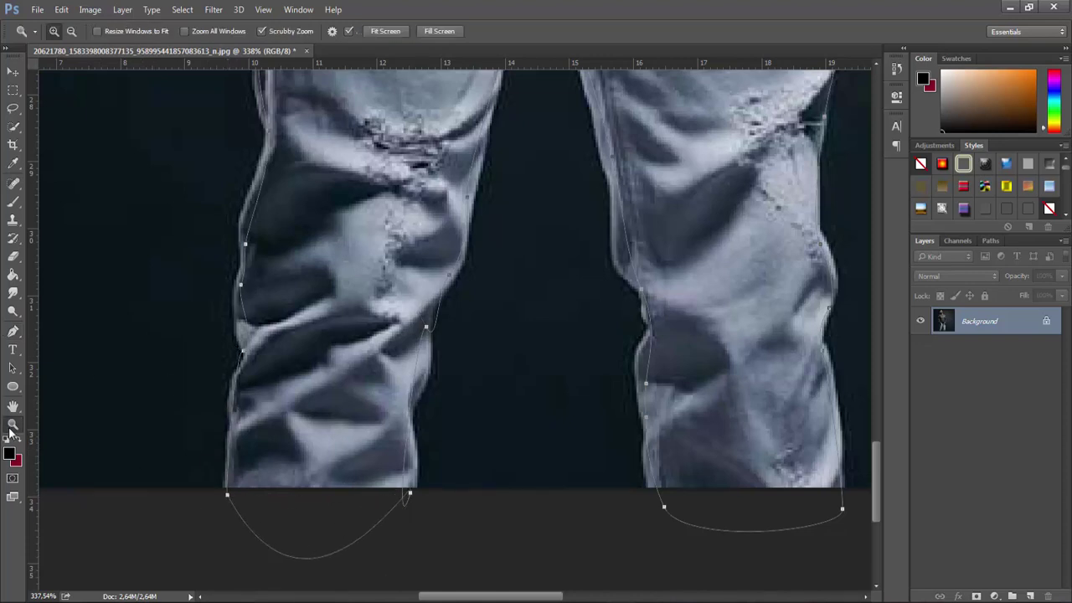
pyautogui.moveTo(334, 258); pyautogui.dragTo(571, 324)
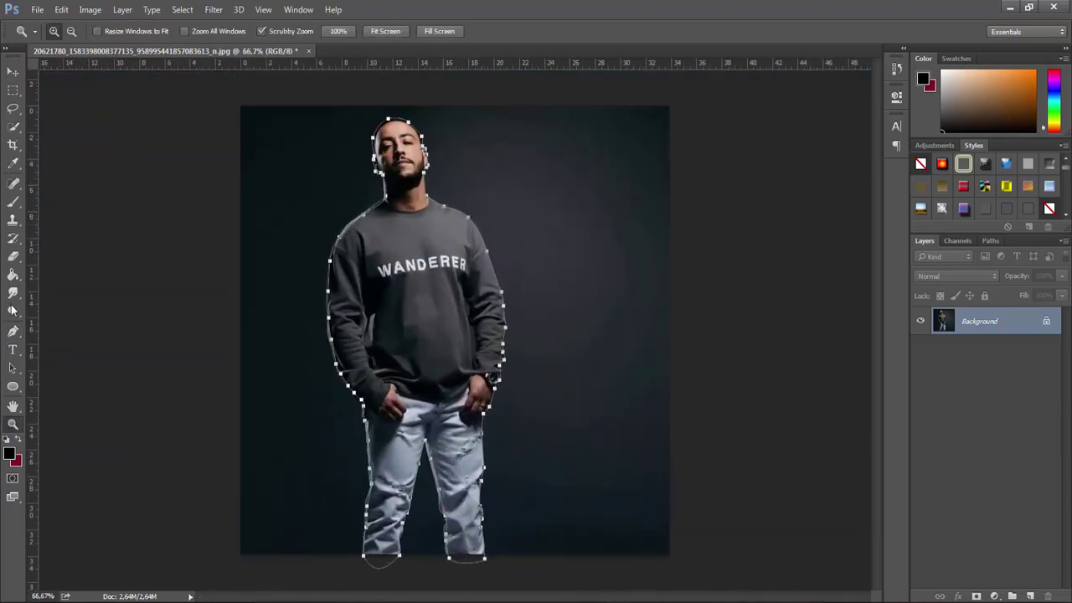
# Convert the man's path into a selection with 0 px feather
pyautogui.click(12, 310)
pyautogui.rightClick(482, 265)
pyautogui.click(558, 354)
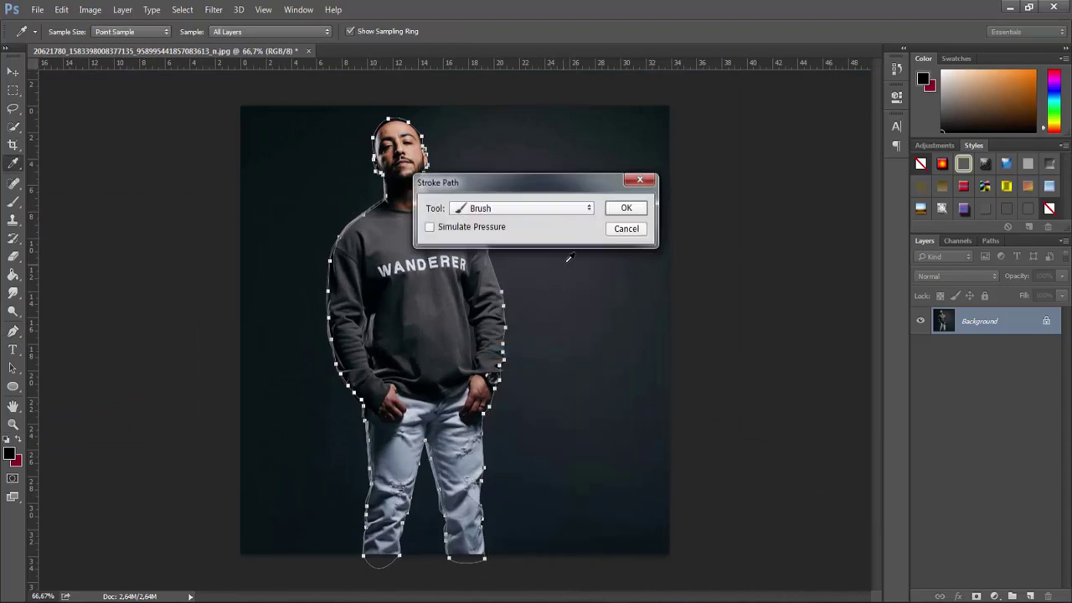
pyautogui.press('Escape')
pyautogui.rightClick(419, 191)
pyautogui.click(478, 243)
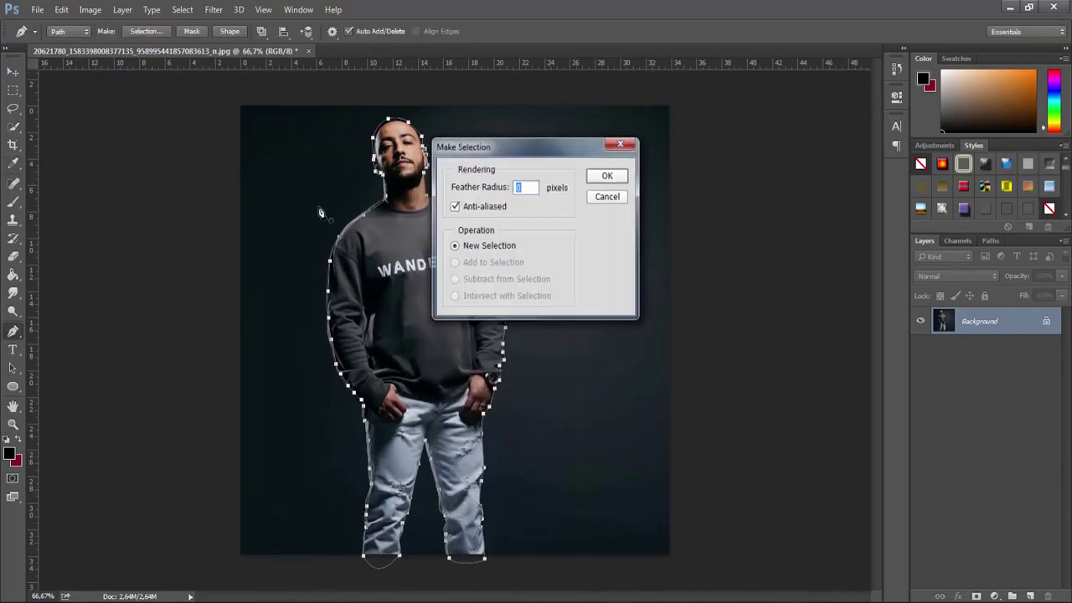
pyautogui.press('Return')
# Check the selection's edges in Refine Edge
pyautogui.click(12, 126)
pyautogui.click(311, 31)
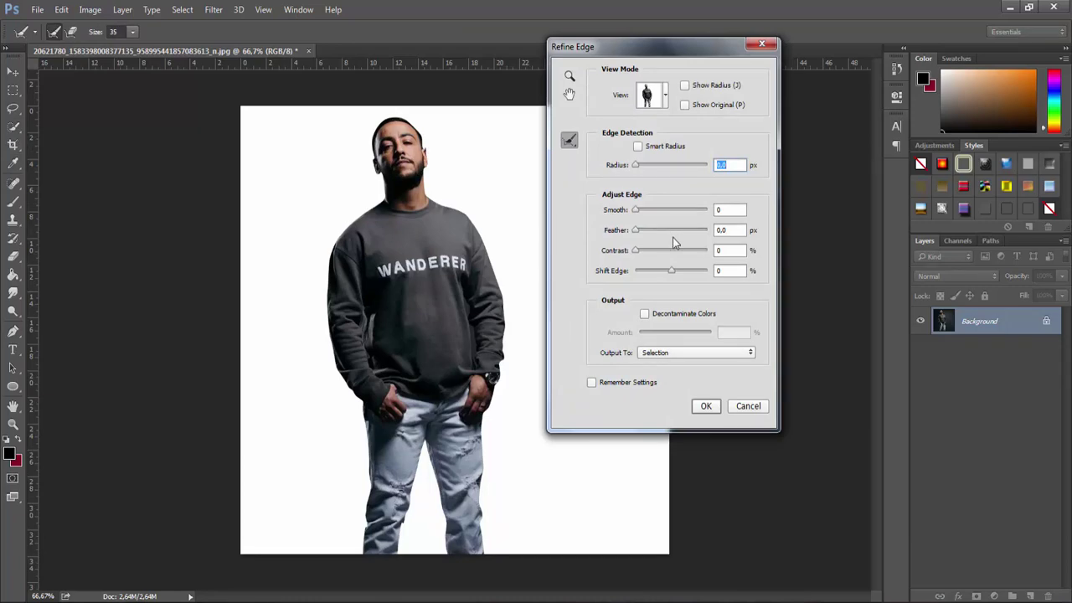
pyautogui.press('Escape')
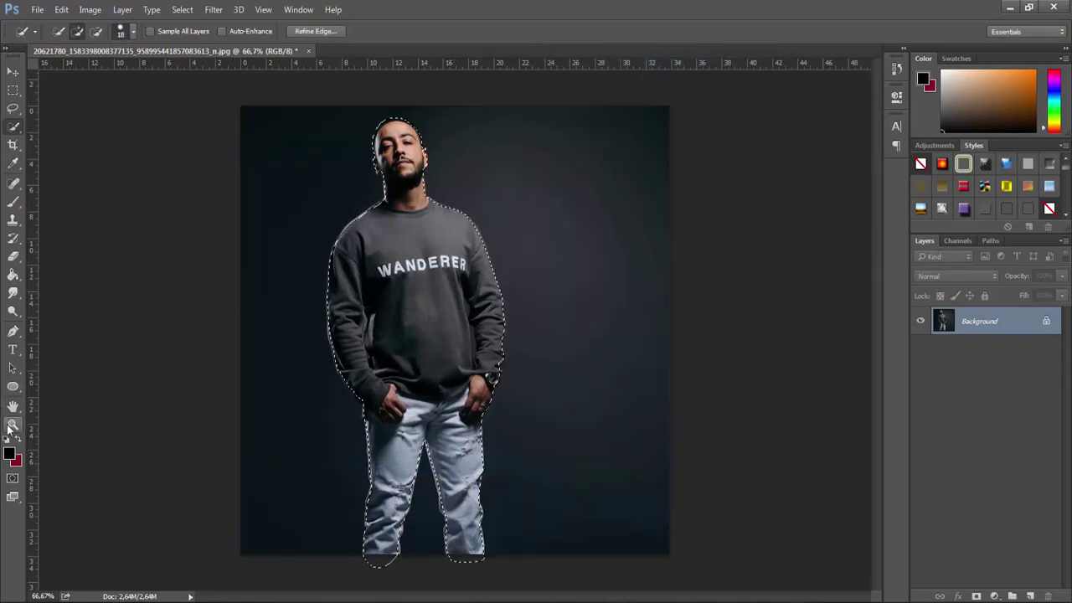
# Copy the selected man onto Layer 1 and delete the Background layer
pyautogui.rightClick(355, 298)
pyautogui.click(391, 393)
pyautogui.click(979, 346)
pyautogui.press('Delete')
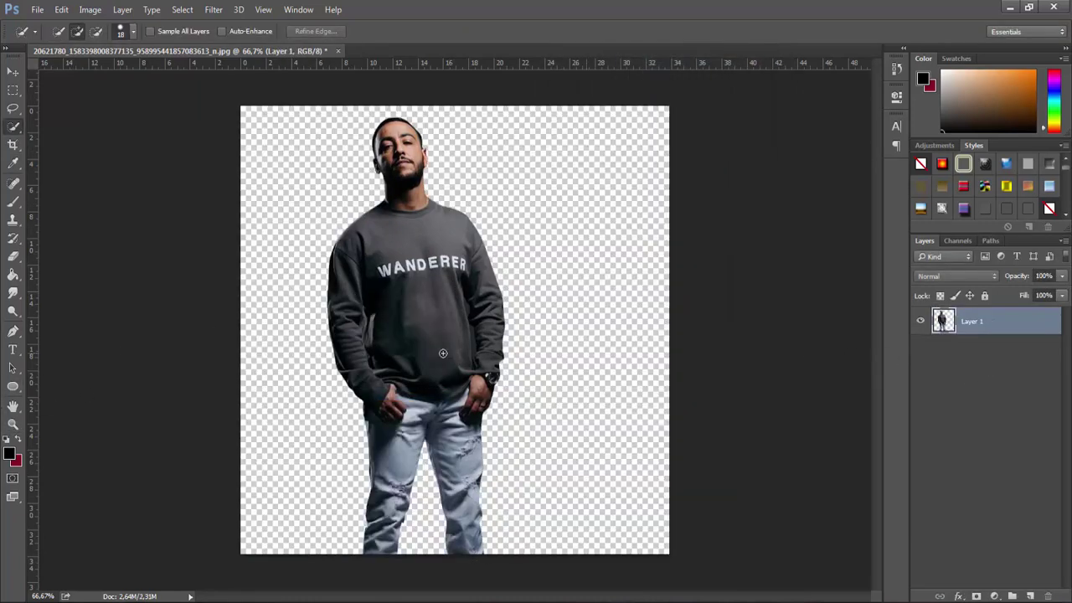
pyautogui.click(13, 425)
# Zoom in on the sweatshirt and trace the arm gap from its top down to the wrist
pyautogui.moveTo(362, 319)
pyautogui.mouseDown()
pyautogui.moveTo(426, 323)
pyautogui.moveTo(471, 349)
pyautogui.moveTo(388, 324)
pyautogui.moveTo(514, 342)
pyautogui.mouseUp()
pyautogui.scroll(-3, 505, 330)
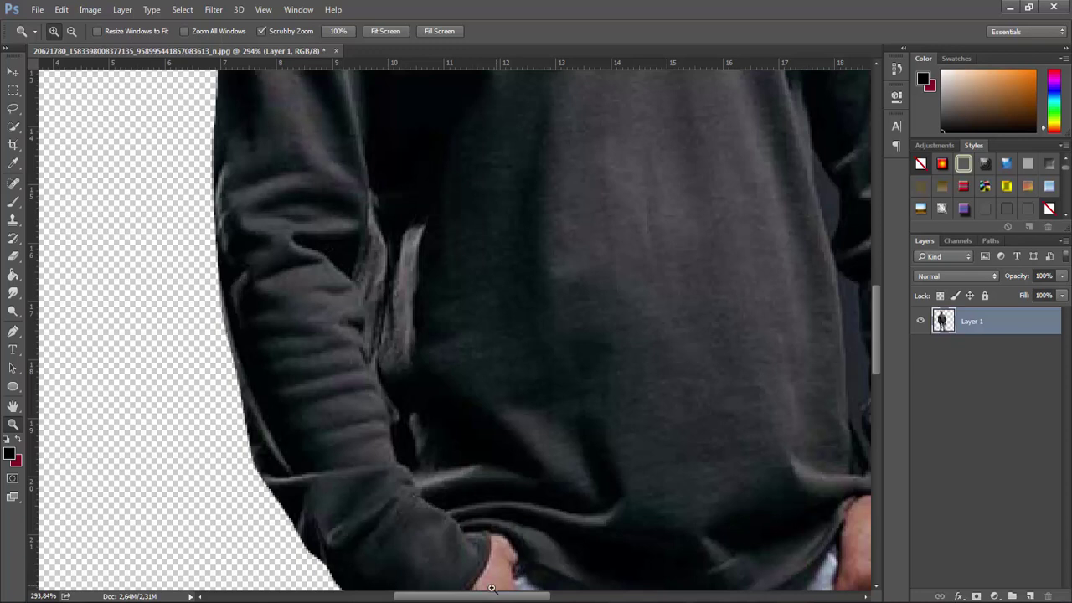
pyautogui.hscroll(5, 492, 588)
pyautogui.scroll(3, 411, 408)
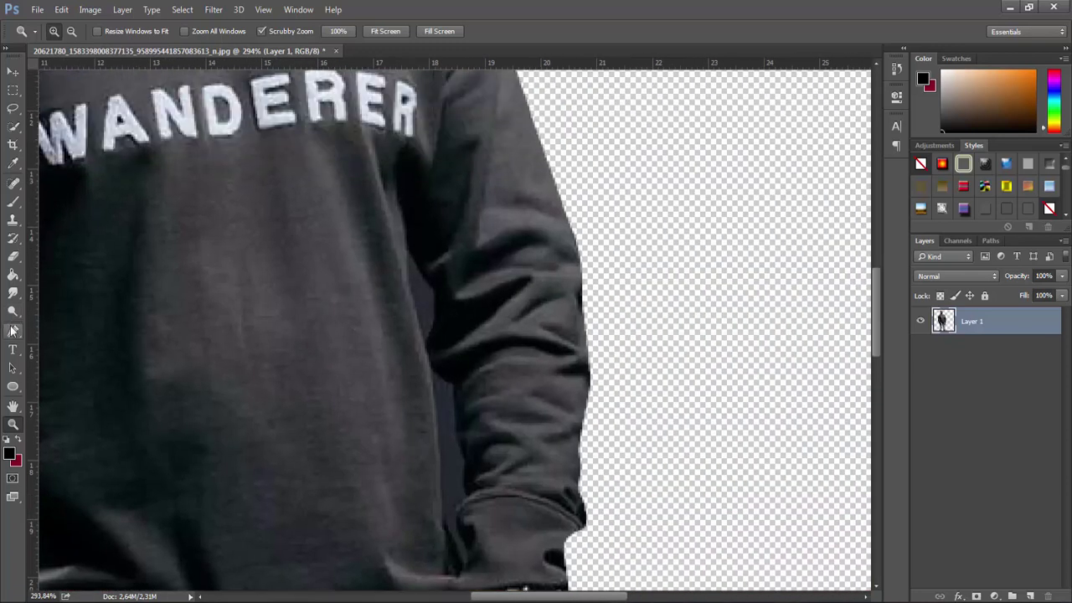
pyautogui.click(12, 331)
pyautogui.click(392, 180)
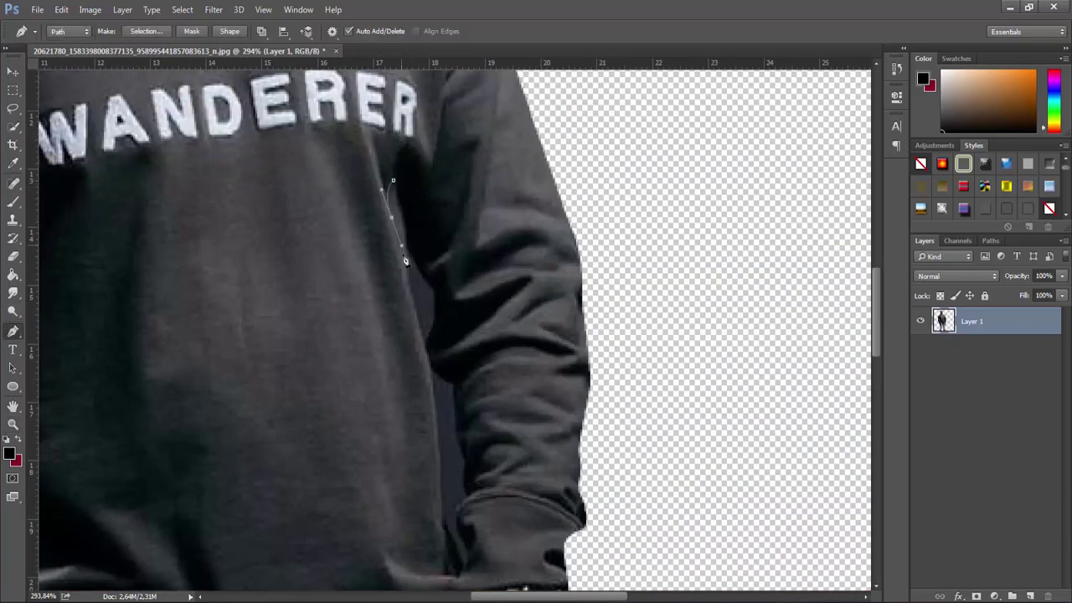
pyautogui.click(421, 341)
pyautogui.scroll(-3, 431, 360)
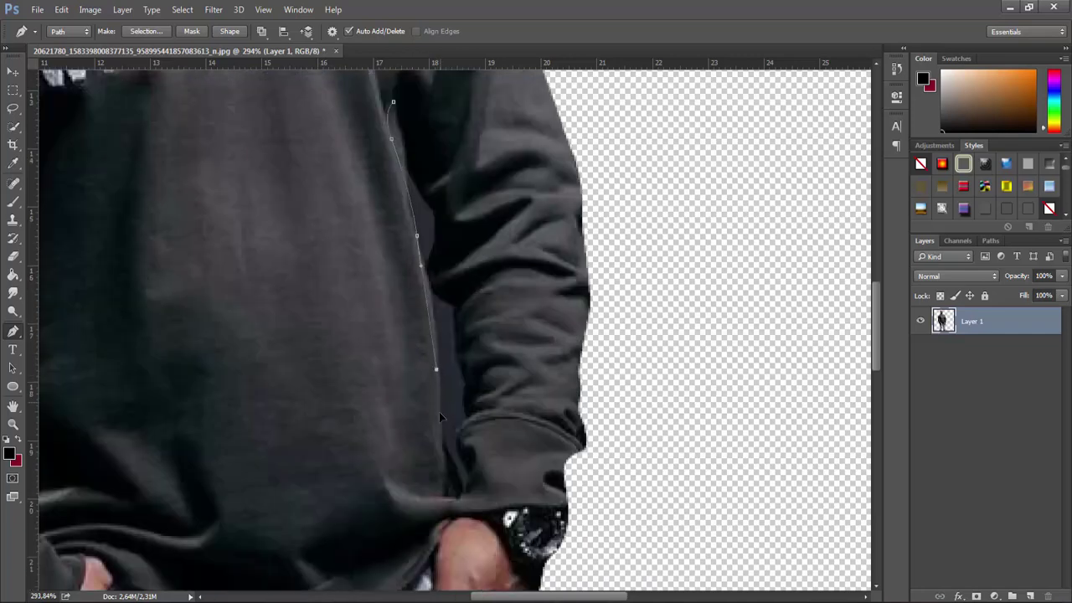
pyautogui.click(448, 477)
# Curve the path up the inner sleeve and close it around the arm gap
pyautogui.moveTo(469, 363); pyautogui.dragTo(466, 357)
pyautogui.moveTo(448, 295); pyautogui.dragTo(459, 303)
pyautogui.moveTo(432, 258); pyautogui.dragTo(439, 237)
pyautogui.moveTo(432, 196); pyautogui.dragTo(417, 175)
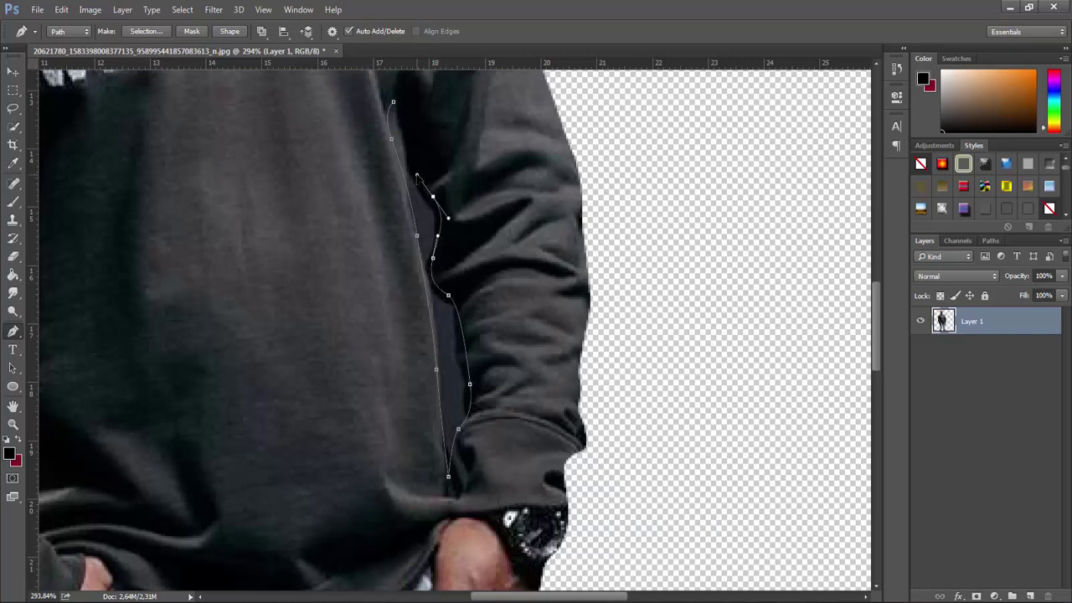
pyautogui.click(393, 103)
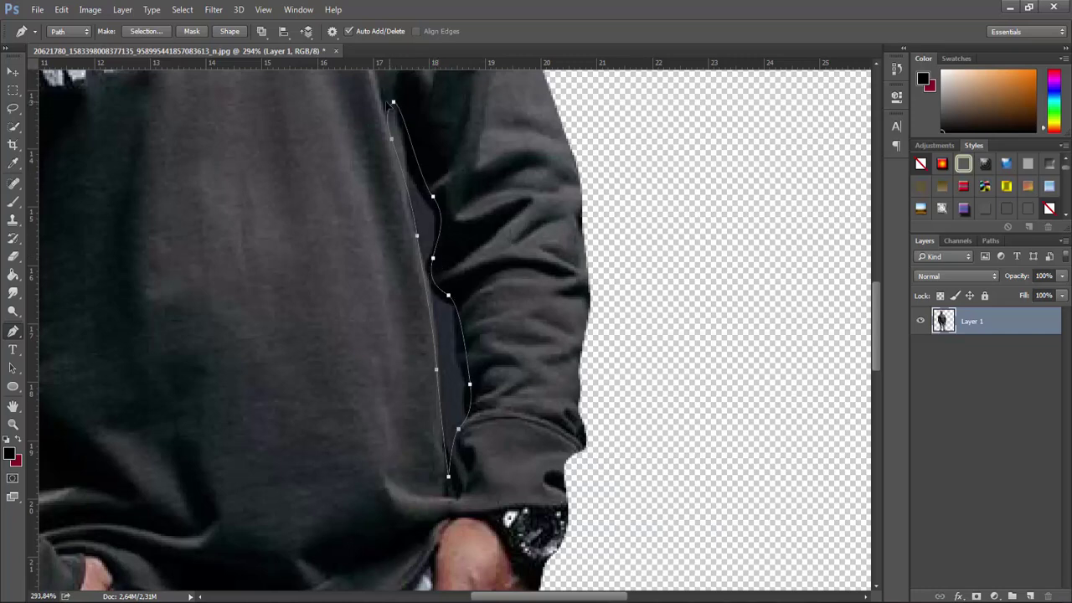
# Turn the gap path into a refined selection and remove the backdrop inside
pyautogui.rightClick(400, 161)
pyautogui.click(442, 234)
pyautogui.press('Return')
pyautogui.press('w')
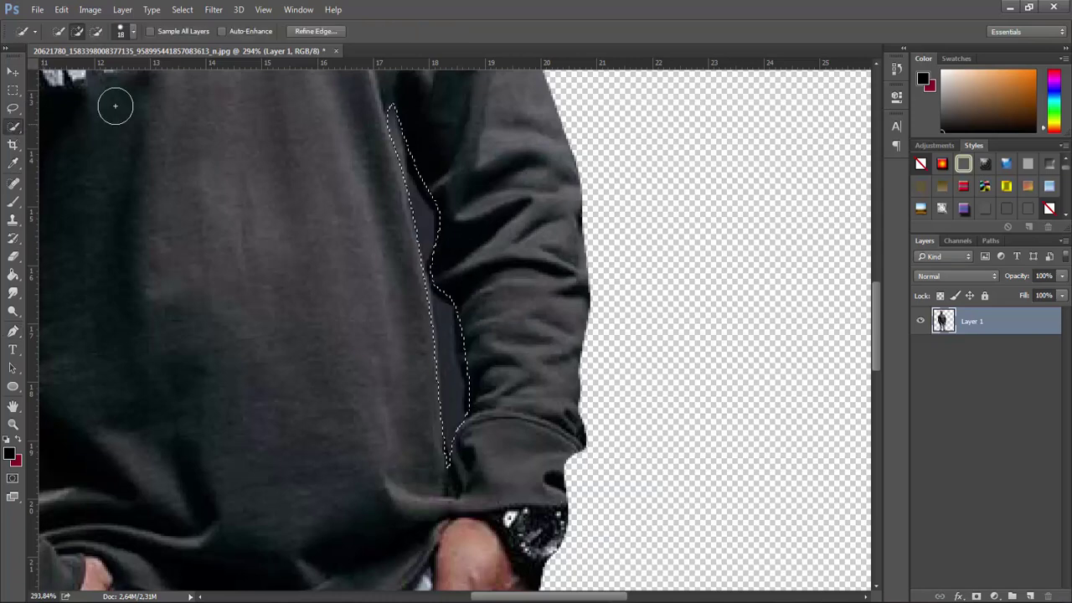
pyautogui.click(315, 31)
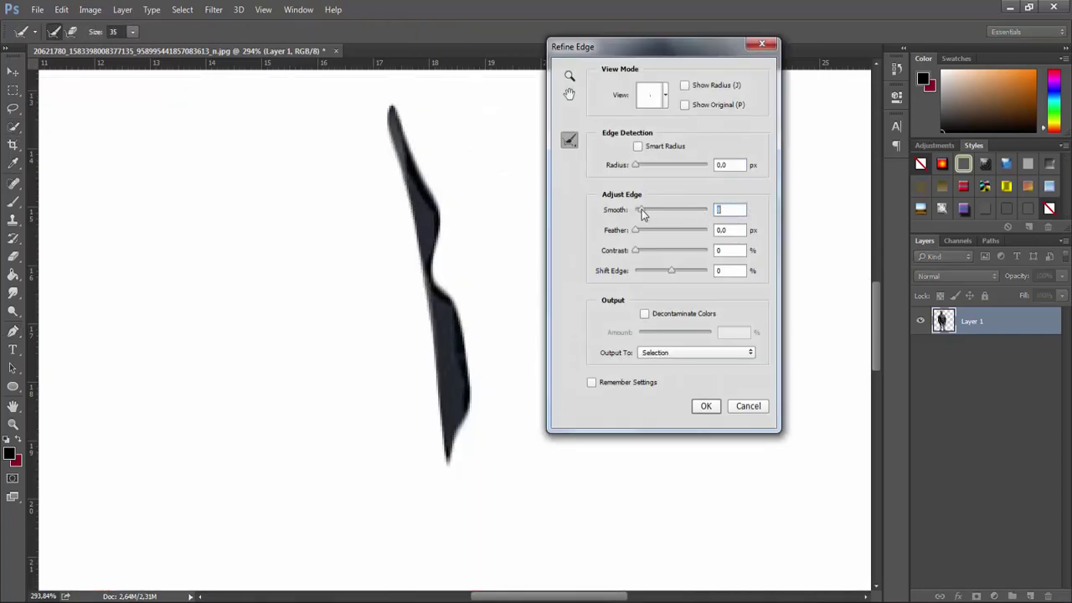
pyautogui.press('Return')
pyautogui.hotkey('ctrl', 'd')
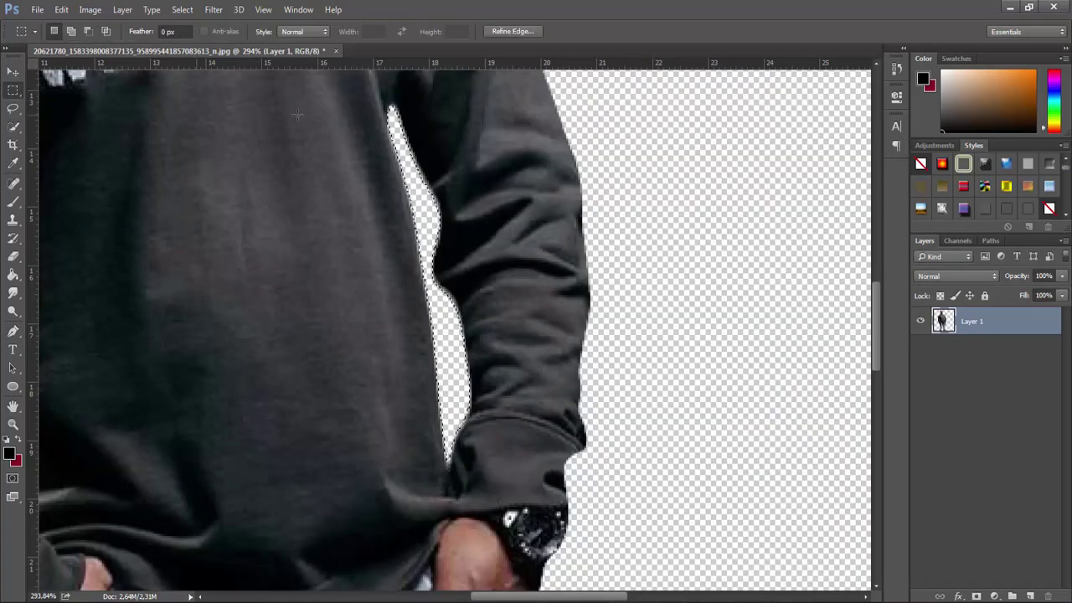
# Create a new 850 × 850 px document with a white background
pyautogui.press('z')
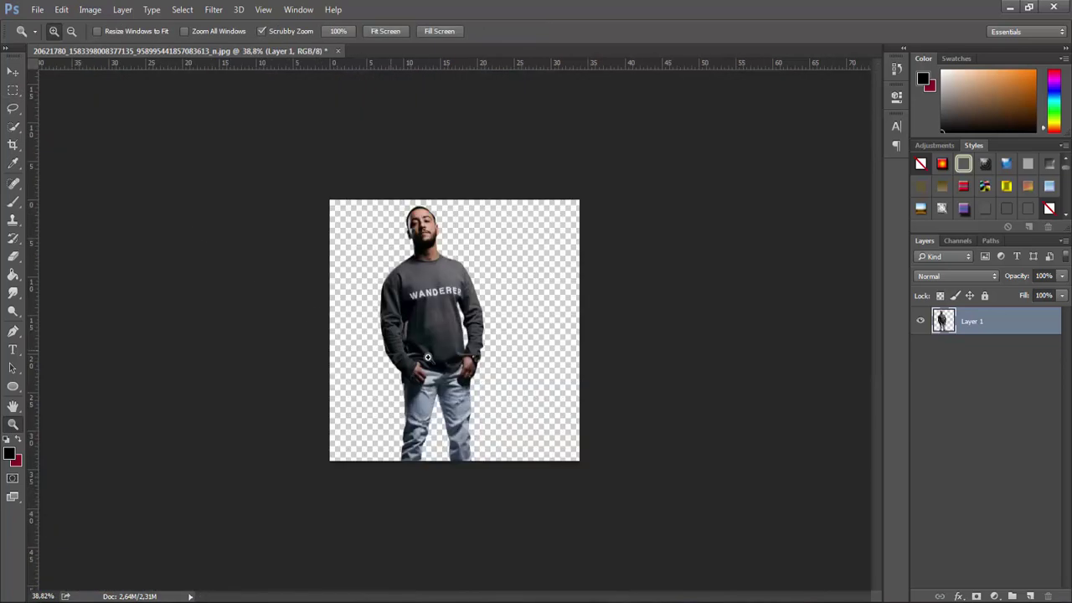
pyautogui.moveTo(279, 305); pyautogui.dragTo(531, 354)
pyautogui.click(38, 9)
pyautogui.click(48, 26)
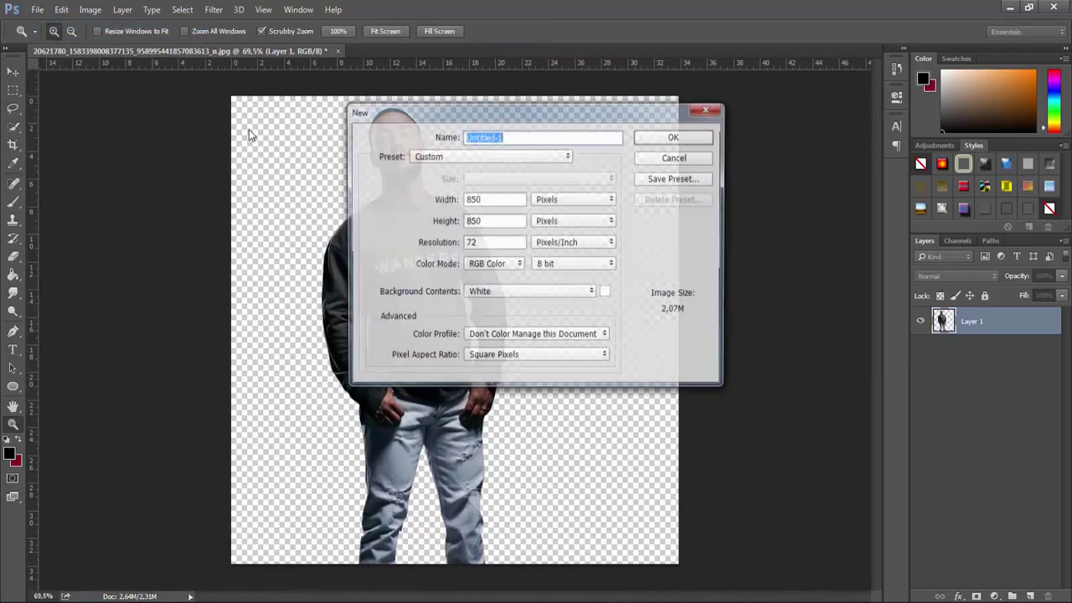
pyautogui.press('Return')
# Drag the cut-out man into the new document and scale him down
pyautogui.click(71, 50)
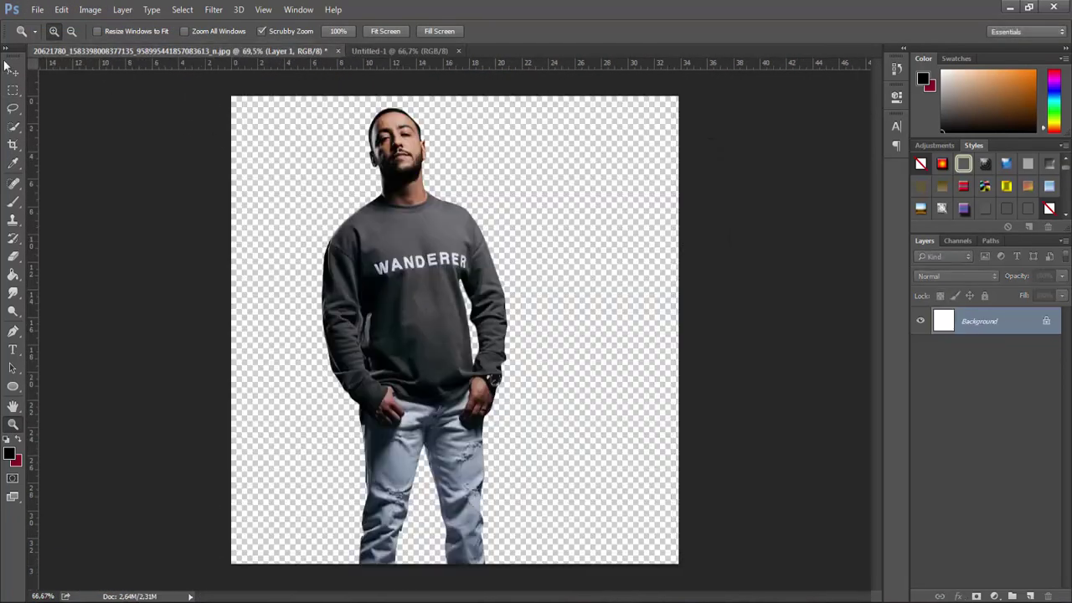
pyautogui.press('v')
pyautogui.moveTo(360, 168)
pyautogui.mouseDown()
pyautogui.moveTo(376, 39)
pyautogui.moveTo(516, 234)
pyautogui.mouseUp()
pyautogui.moveTo(534, 134); pyautogui.dragTo(509, 198)
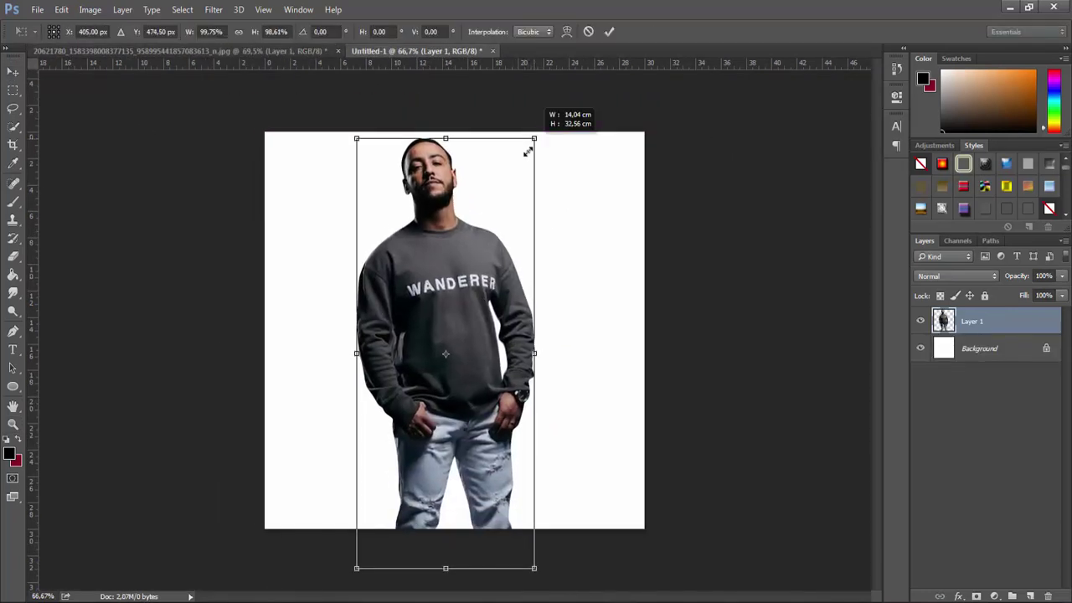
pyautogui.press('Return')
pyautogui.moveTo(451, 267); pyautogui.dragTo(459, 289)
# Shrink the man slightly more and settle his legs at the bottom edge
pyautogui.hotkey('ctrl', 't')
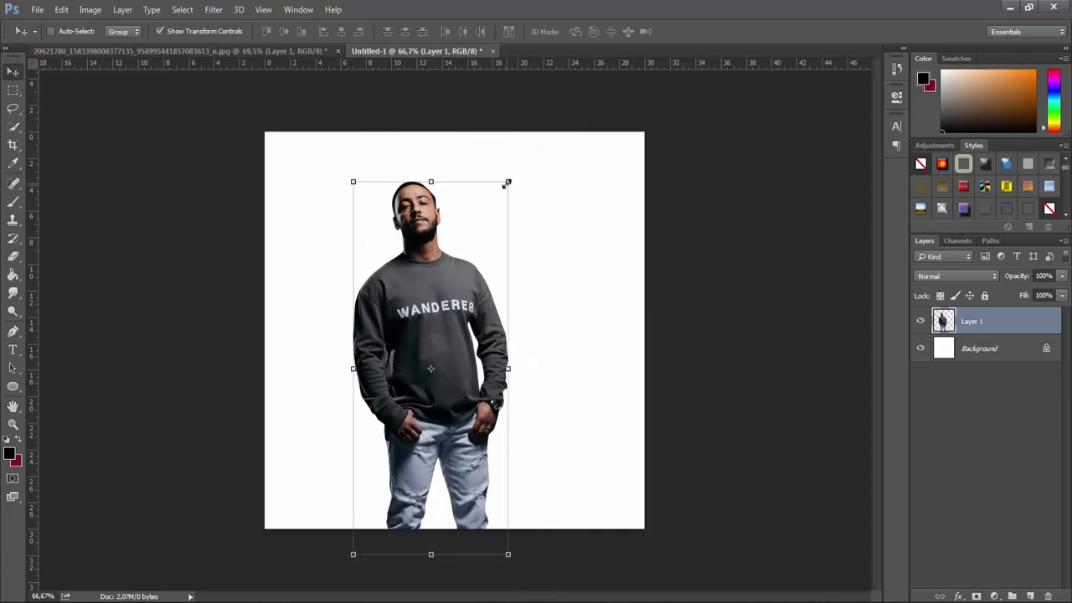
pyautogui.moveTo(506, 182); pyautogui.dragTo(497, 198)
pyautogui.press('Return')
pyautogui.moveTo(468, 271); pyautogui.dragTo(471, 310)
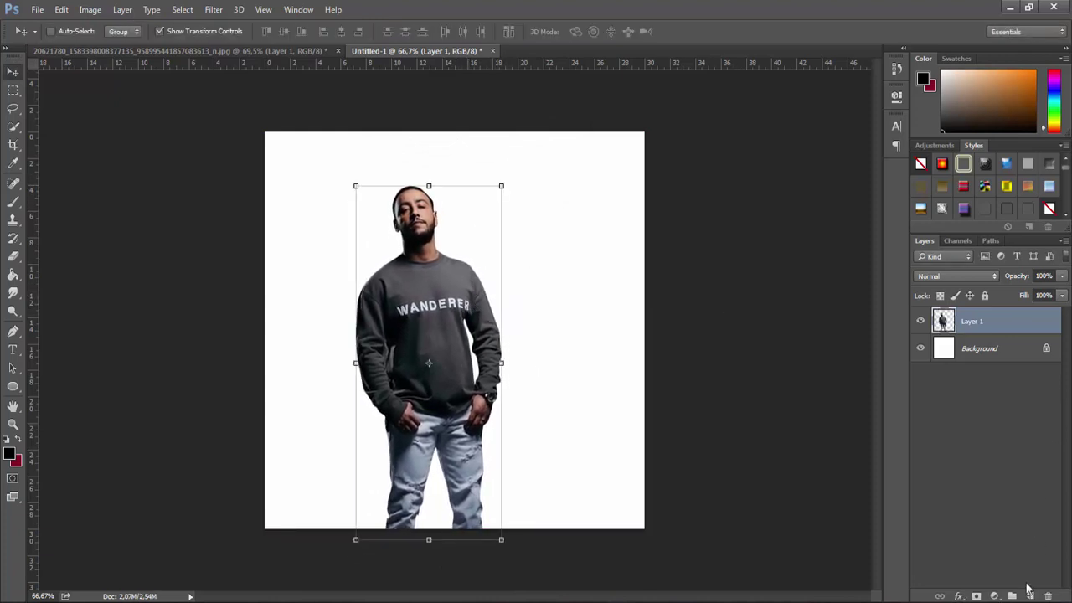
# Add a new layer clipped to the man and merge it into his layer
pyautogui.click(1030, 596)
pyautogui.rightClick(973, 325)
pyautogui.click(871, 268)
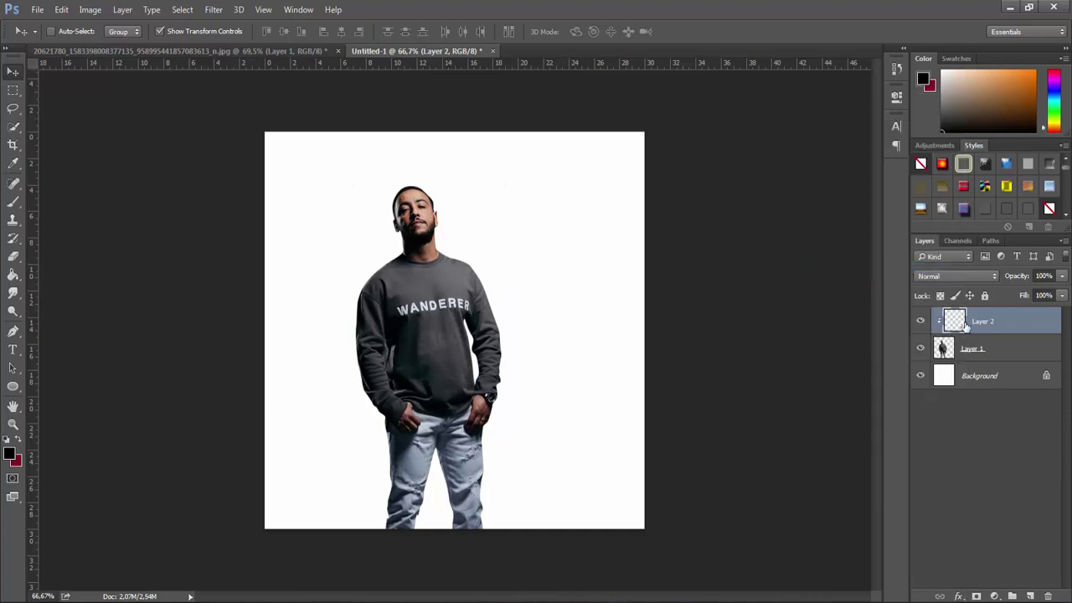
pyautogui.hotkey('ctrl', 'e')
# Duplicate the man's layer, clip the copy, and review its blending options
pyautogui.hotkey('ctrl', 'j')
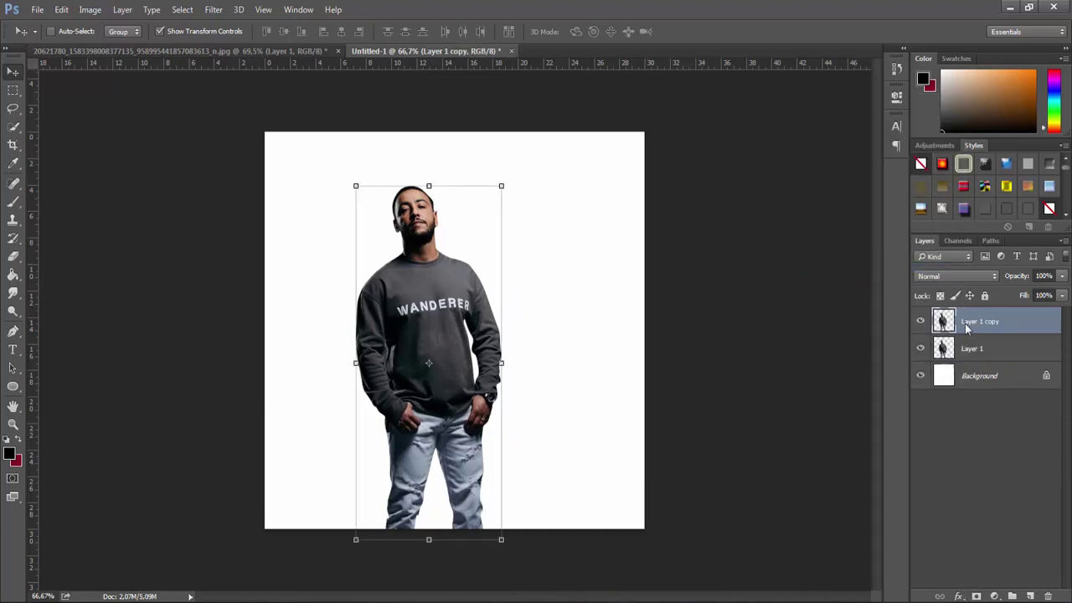
pyautogui.rightClick(971, 323)
pyautogui.click(867, 267)
pyautogui.rightClick(974, 321)
pyautogui.click(854, 101)
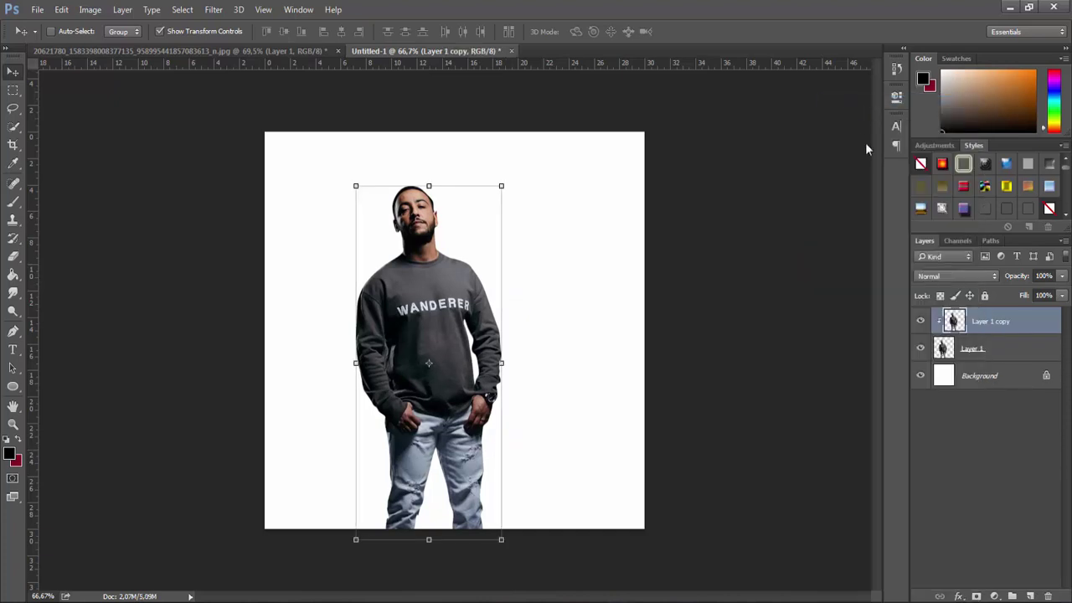
pyautogui.click(981, 140)
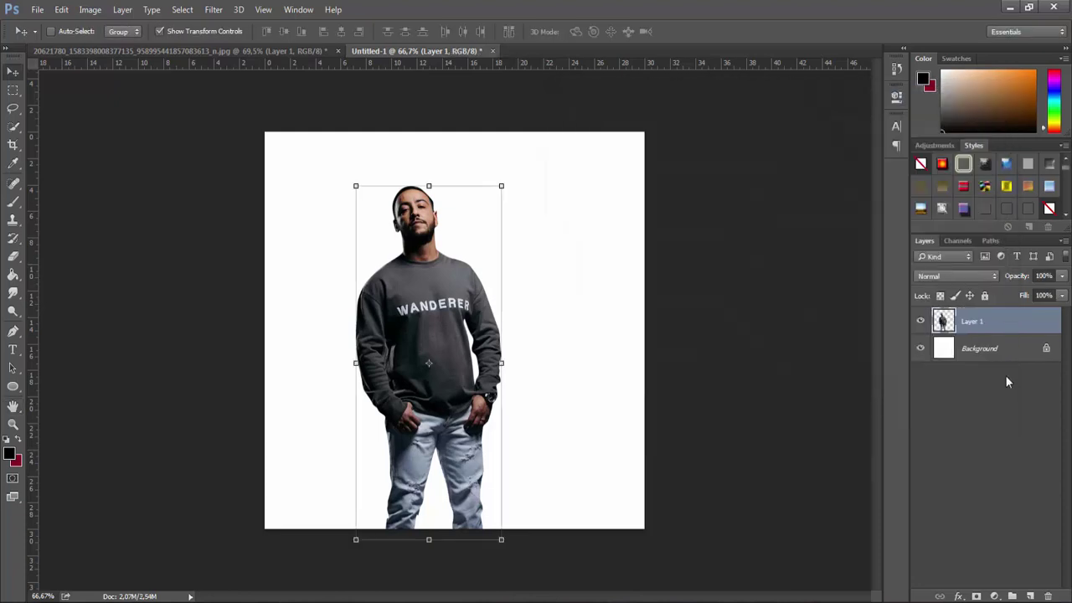
pyautogui.click(1031, 595)
pyautogui.hotkey('ctrl', 'e')
# Duplicate the man's layer again and set it to Soft Light at 43% opacity
pyautogui.hotkey('ctrl', 'j')
pyautogui.click(956, 276)
pyautogui.click(957, 416)
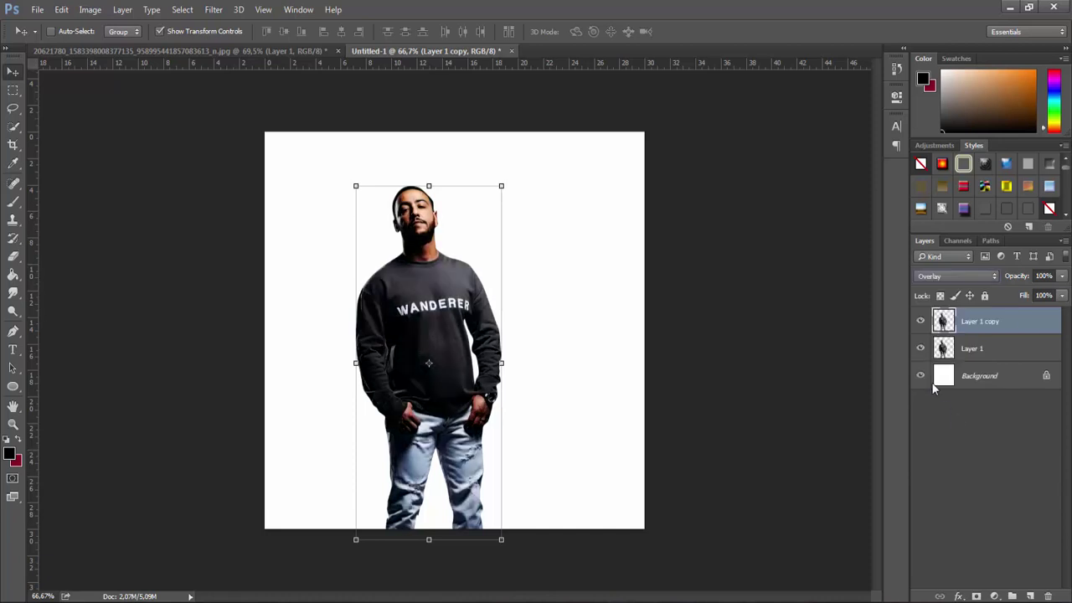
pyautogui.scroll(-1, 941, 280)
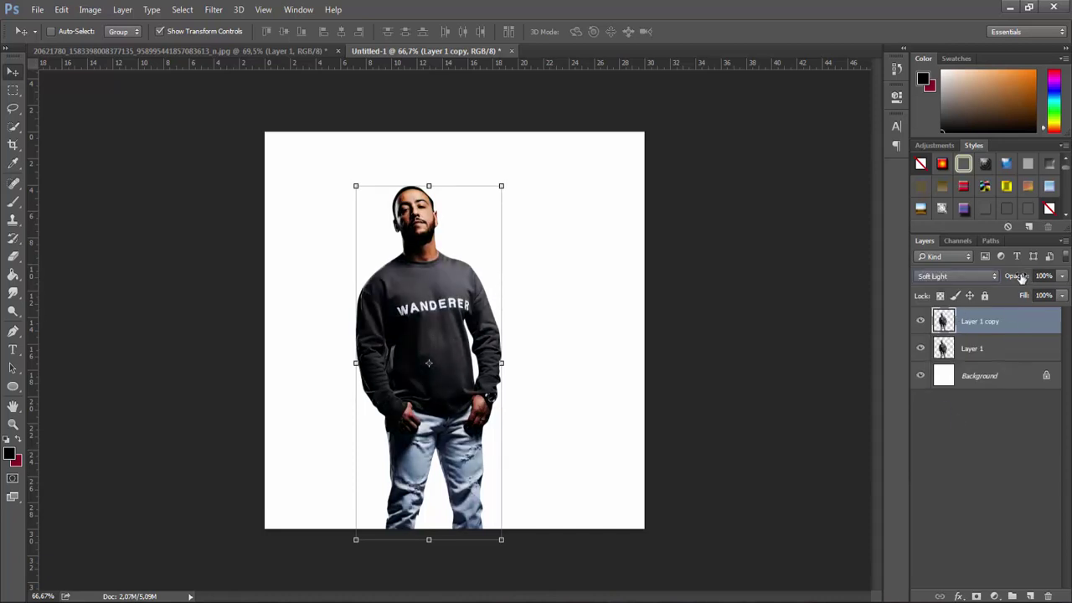
pyautogui.moveTo(1020, 278)
pyautogui.mouseDown()
pyautogui.moveTo(450, 381)
pyautogui.moveTo(488, 294)
pyautogui.mouseUp()
# Compare the figure with the duplicate hidden, then merge Layer 1 and Layer 1 copy
pyautogui.click(13, 255)
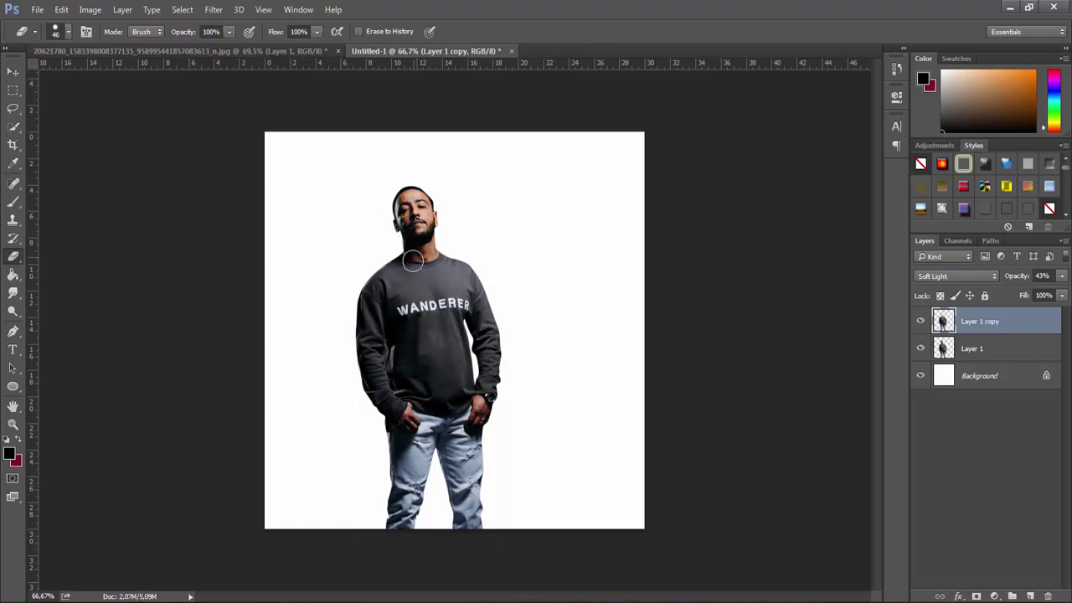
pyautogui.click(920, 323)
pyautogui.click(920, 323)
pyautogui.keyDown('shift'); pyautogui.click(975, 356); pyautogui.keyUp('shift')
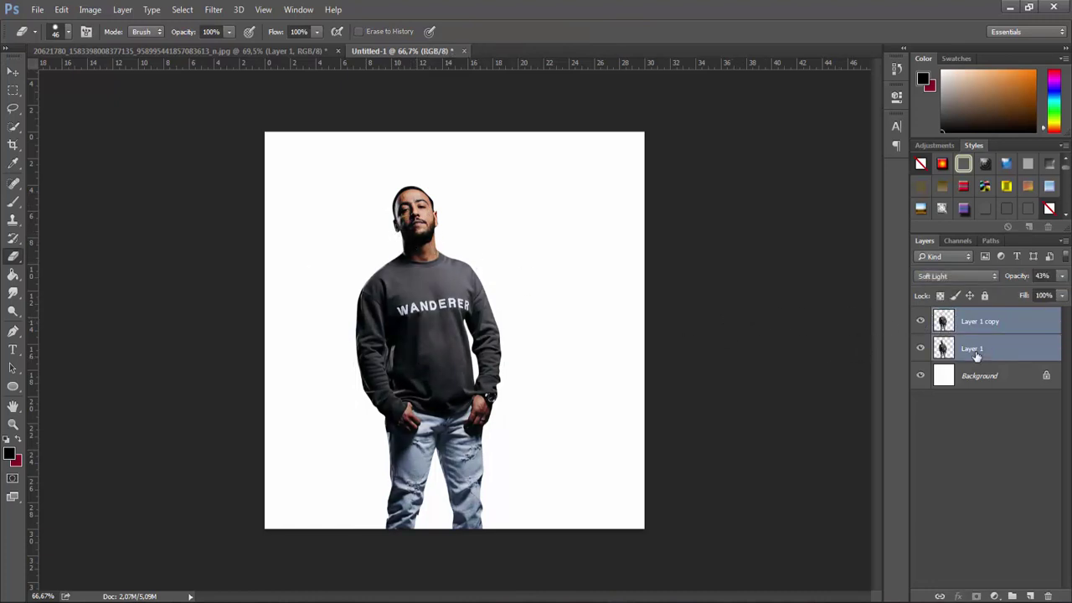
pyautogui.hotkey('ctrl', 'e')
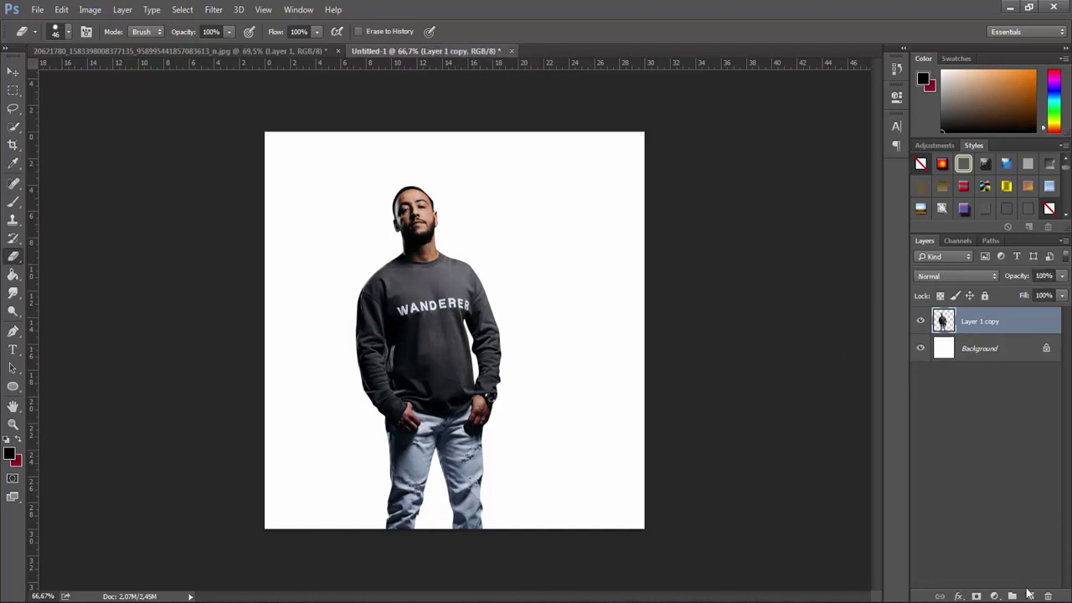
# Start File > Open and browse to the Images > design > bacgrond folder
pyautogui.click(38, 10)
pyautogui.moveTo(89, 9)
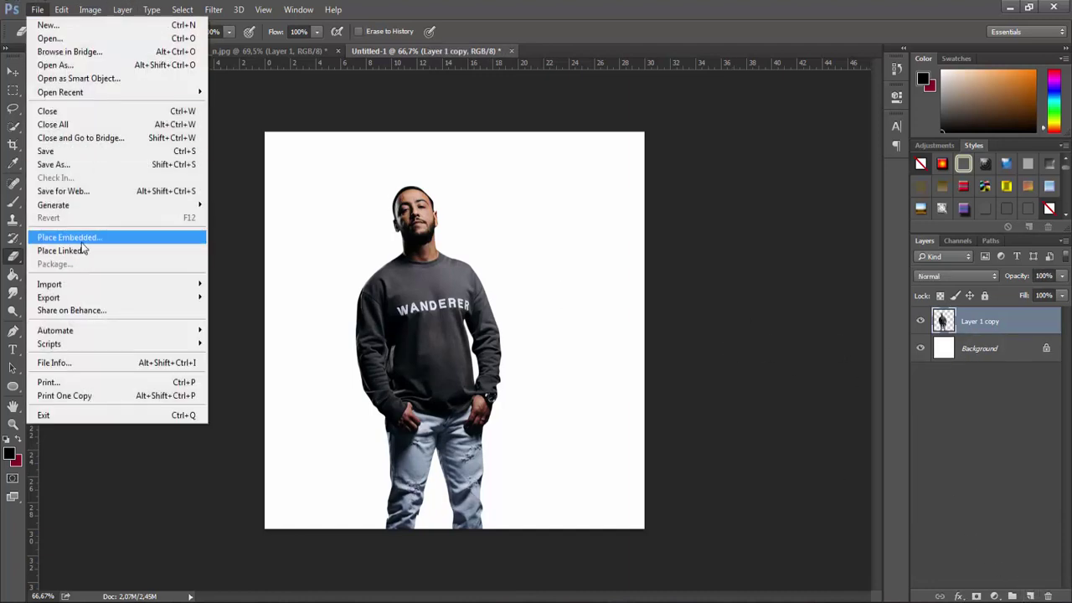
pyautogui.click(48, 38)
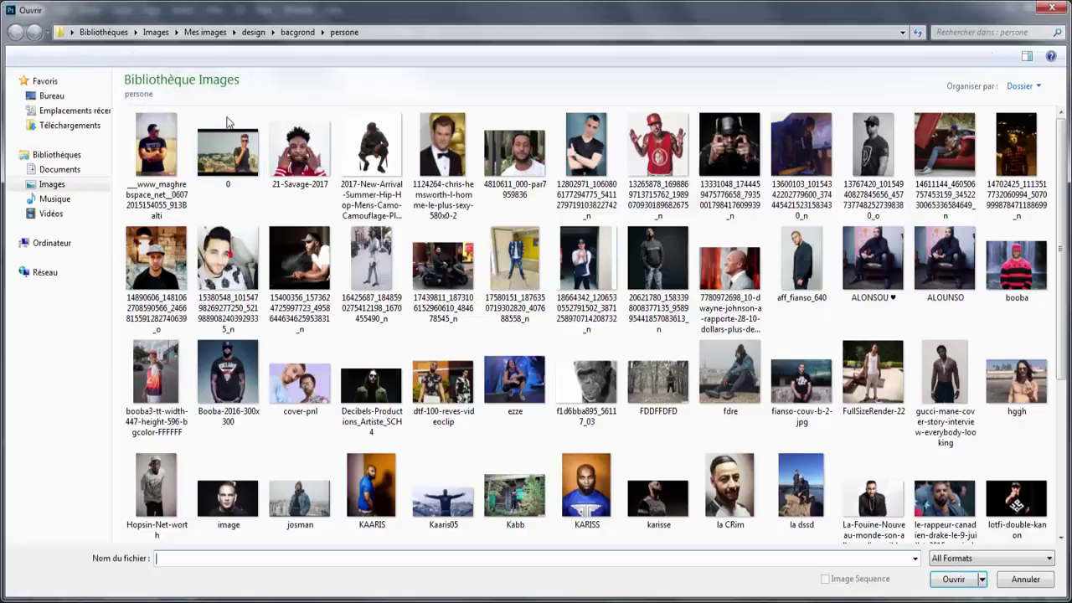
pyautogui.click(107, 183)
pyautogui.doubleClick(156, 142)
pyautogui.doubleClick(156, 142)
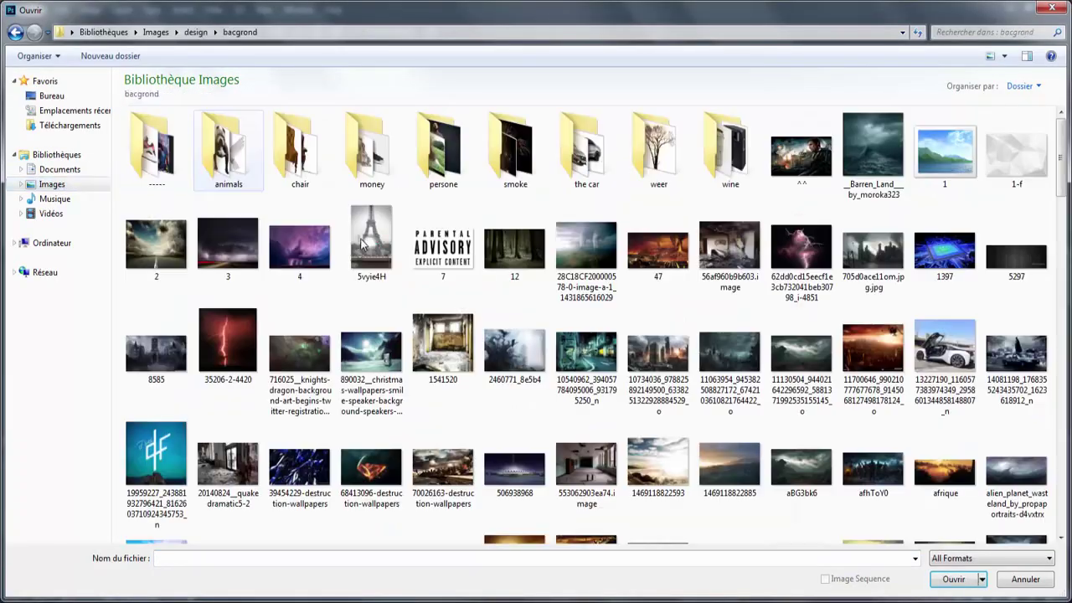
# Find and open dresden_4-wallpaper-1600x900.jpg from the folder
pyautogui.scroll(-5, 589, 253)
pyautogui.scroll(-2, 589, 253)
pyautogui.scroll(-5, 670, 276)
pyautogui.scroll(-5, 837, 309)
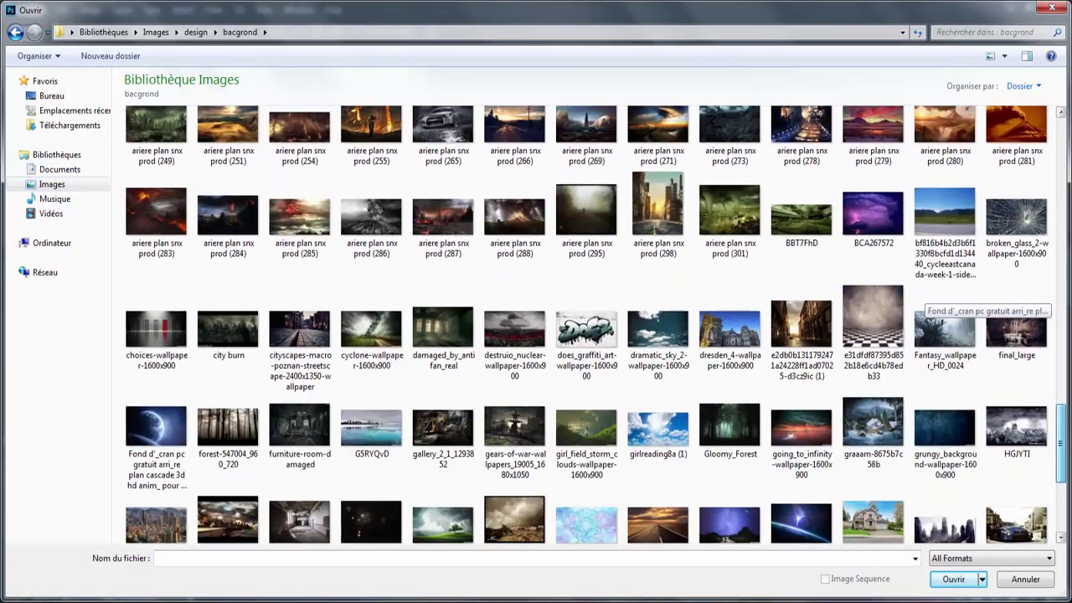
pyautogui.scroll(-5, 981, 333)
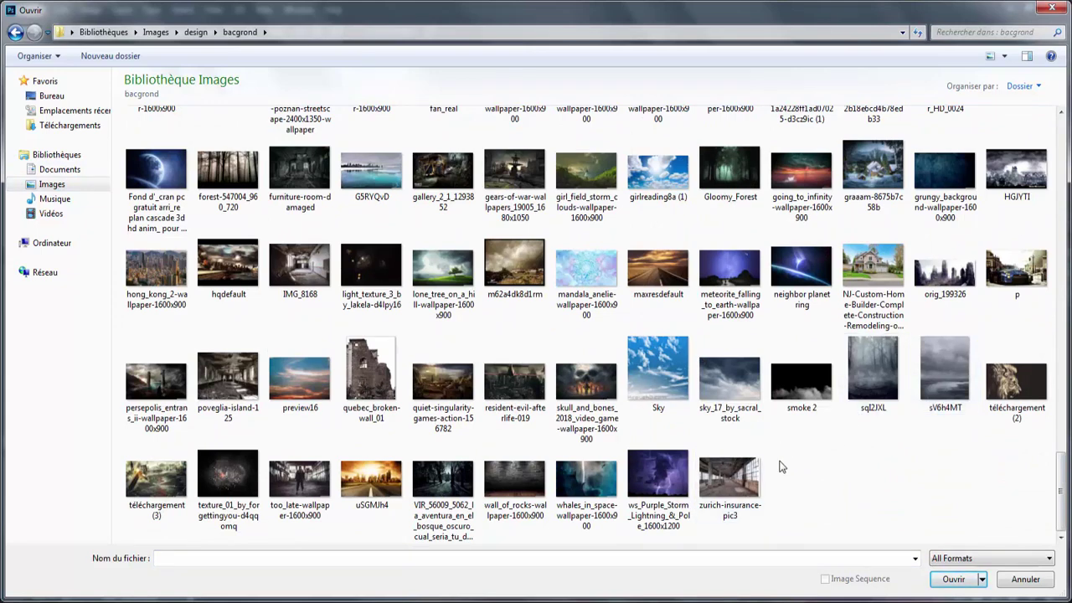
pyautogui.scroll(1, 1000, 444)
pyautogui.scroll(1, 980, 414)
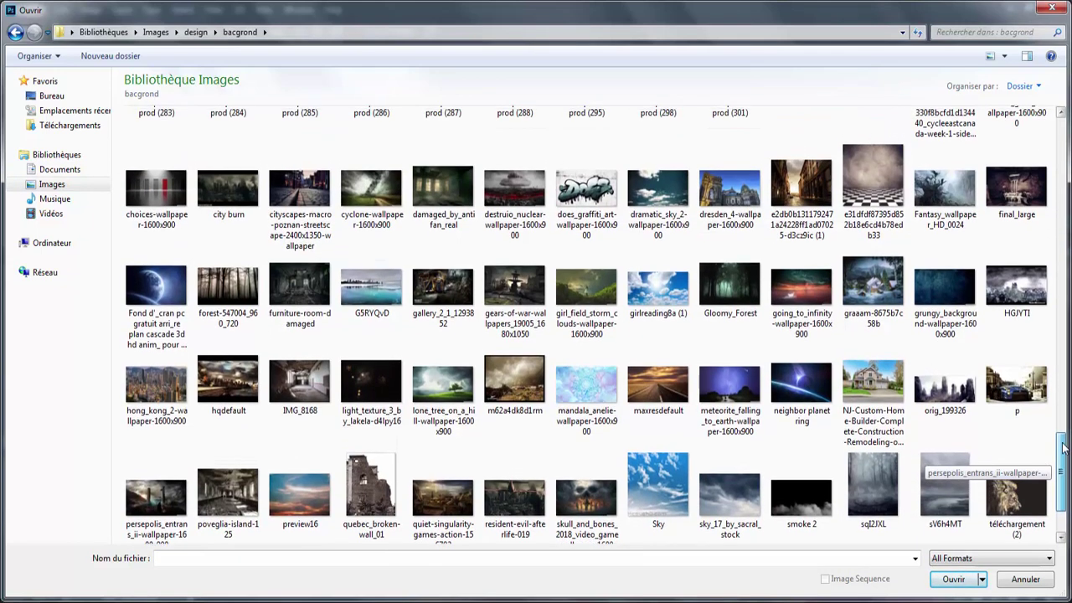
pyautogui.scroll(1, 963, 389)
pyautogui.doubleClick(729, 220)
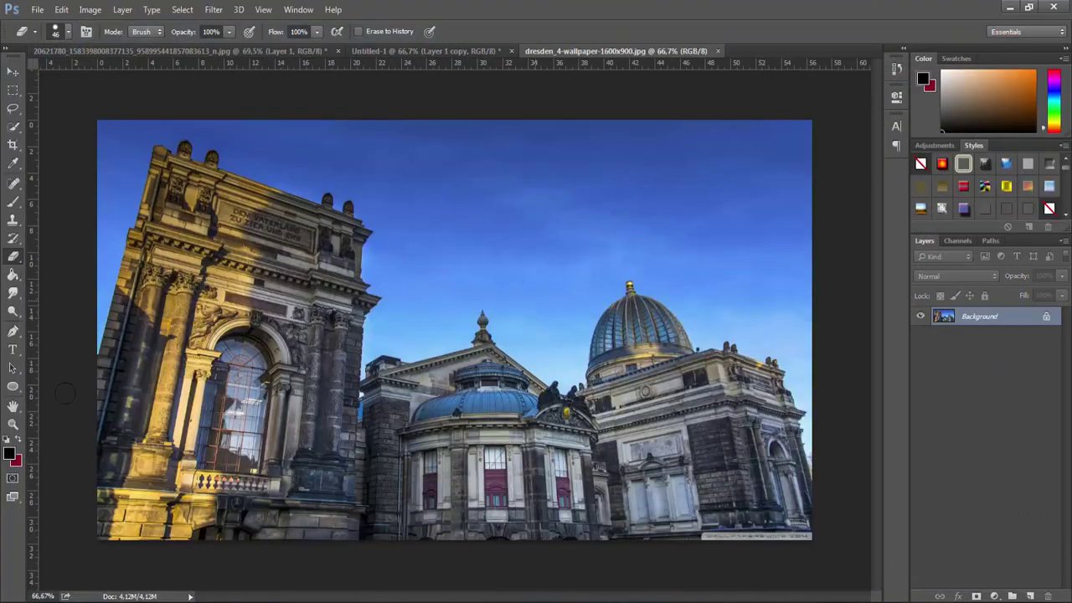
# Zoom in on the left building and start a pen path up its left edge
pyautogui.click(12, 423)
pyautogui.moveTo(92, 402); pyautogui.dragTo(184, 410)
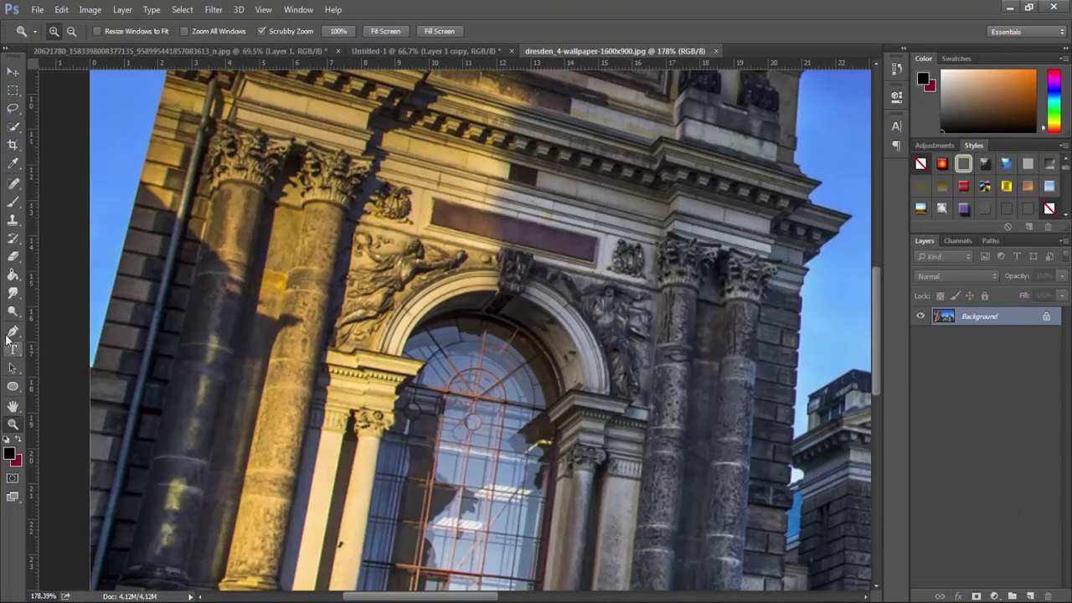
pyautogui.press('p')
pyautogui.click(89, 387)
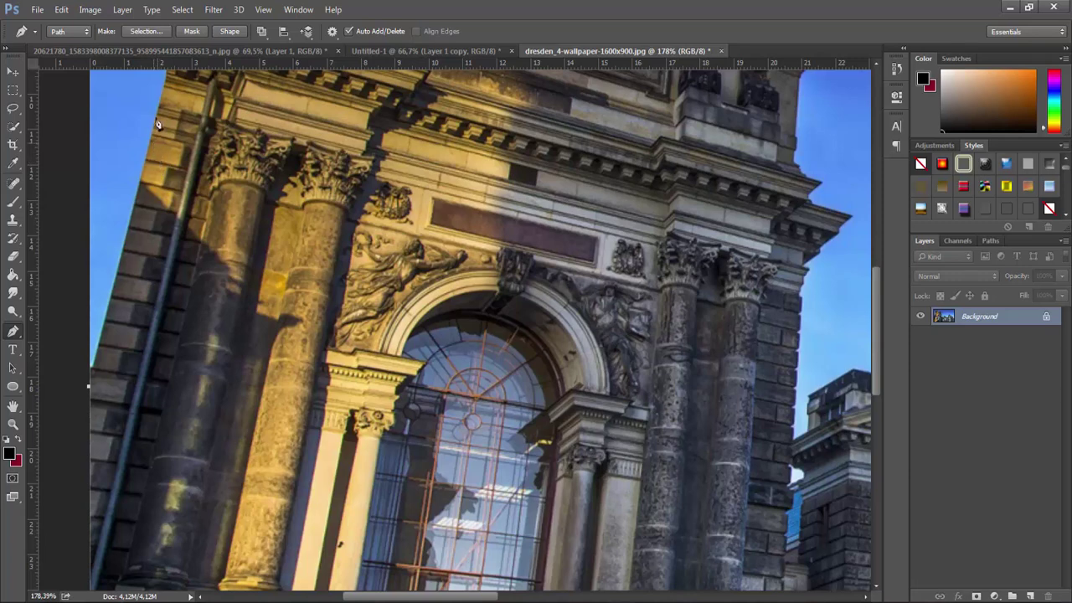
pyautogui.click(144, 186)
# Add anchors at the building's top and roof corners and curve along the roofline
pyautogui.scroll(4, 178, 236)
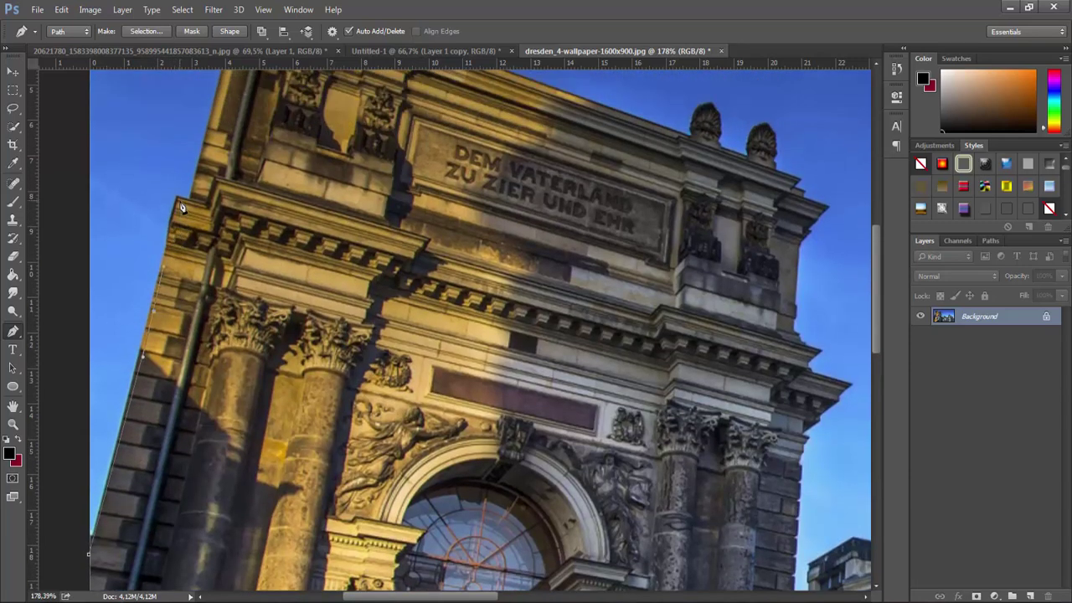
pyautogui.scroll(1, 191, 205)
pyautogui.scroll(1, 226, 138)
pyautogui.scroll(1, 236, 147)
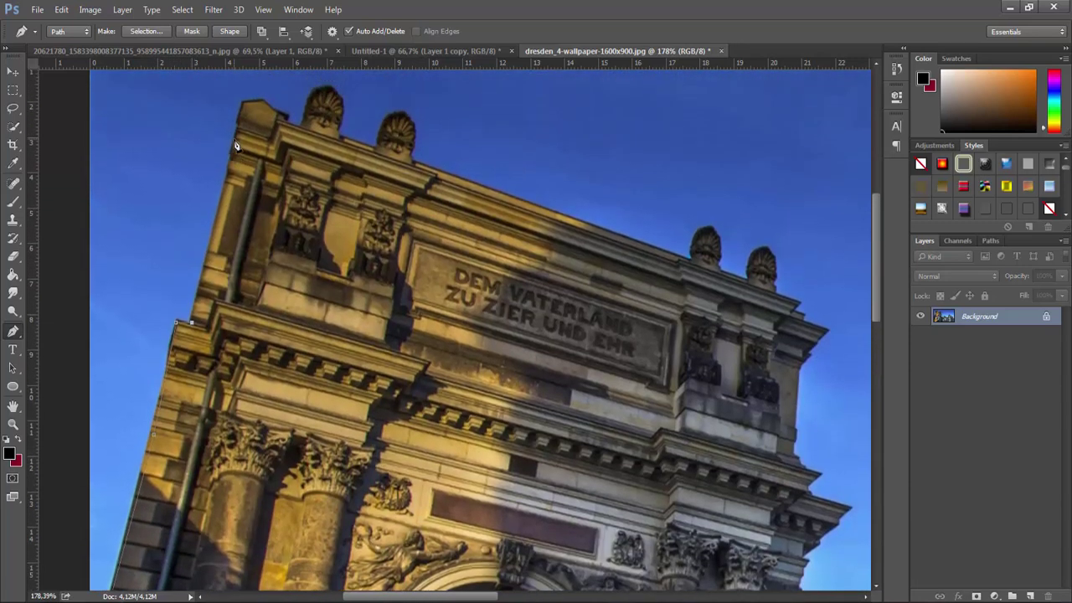
pyautogui.click(240, 119)
pyautogui.click(277, 113)
pyautogui.scroll(2, 280, 118)
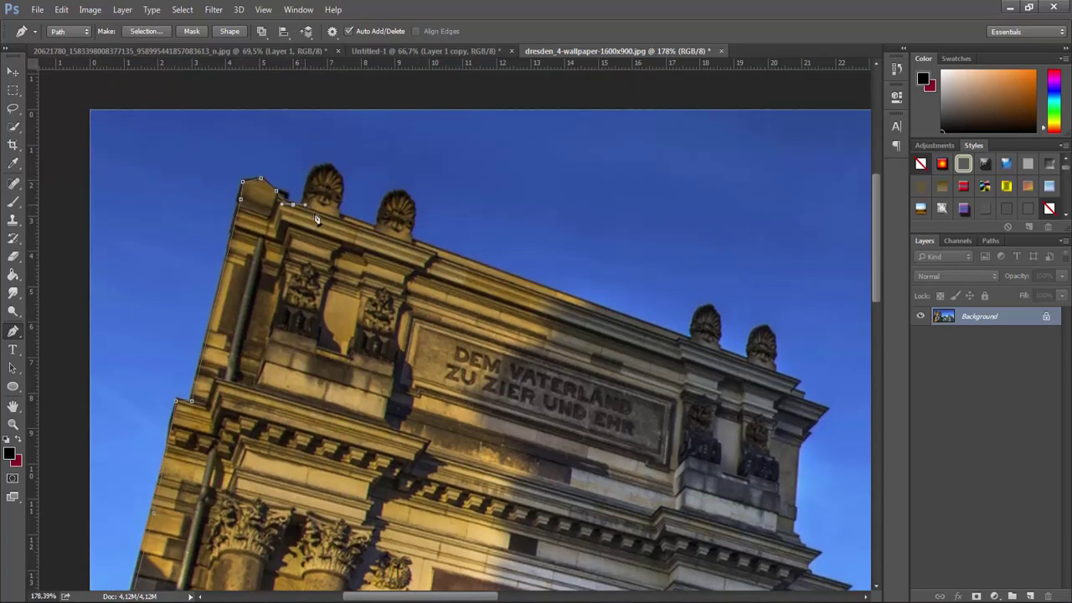
pyautogui.moveTo(474, 261); pyautogui.dragTo(504, 273)
pyautogui.moveTo(692, 342); pyautogui.dragTo(714, 349)
# Continue the path down the building's right edge to the neighbouring rooftop
pyautogui.scroll(-3, 800, 492)
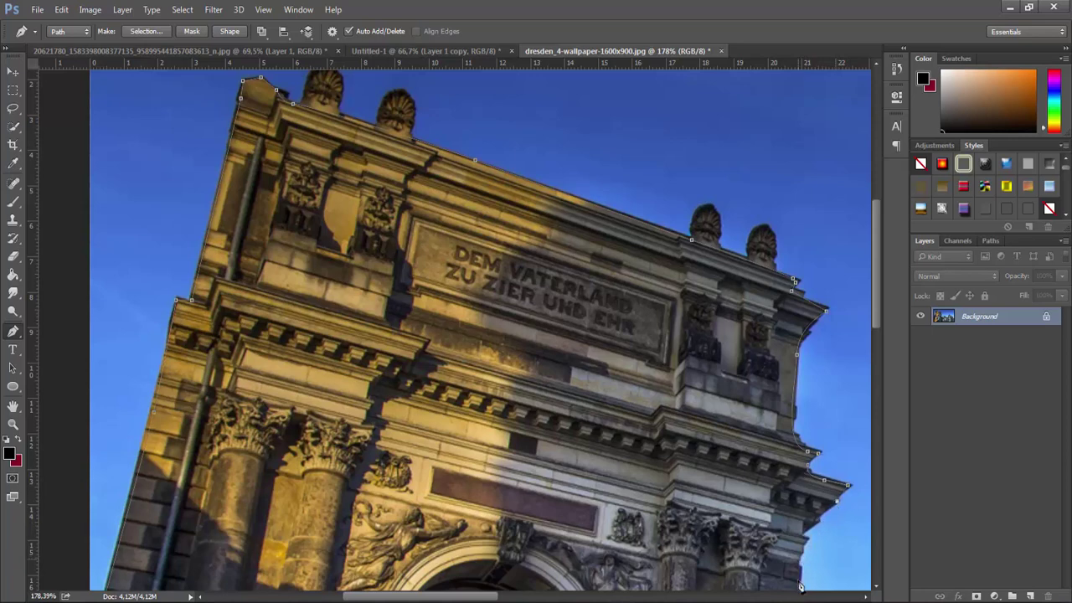
pyautogui.scroll(-1, 800, 586)
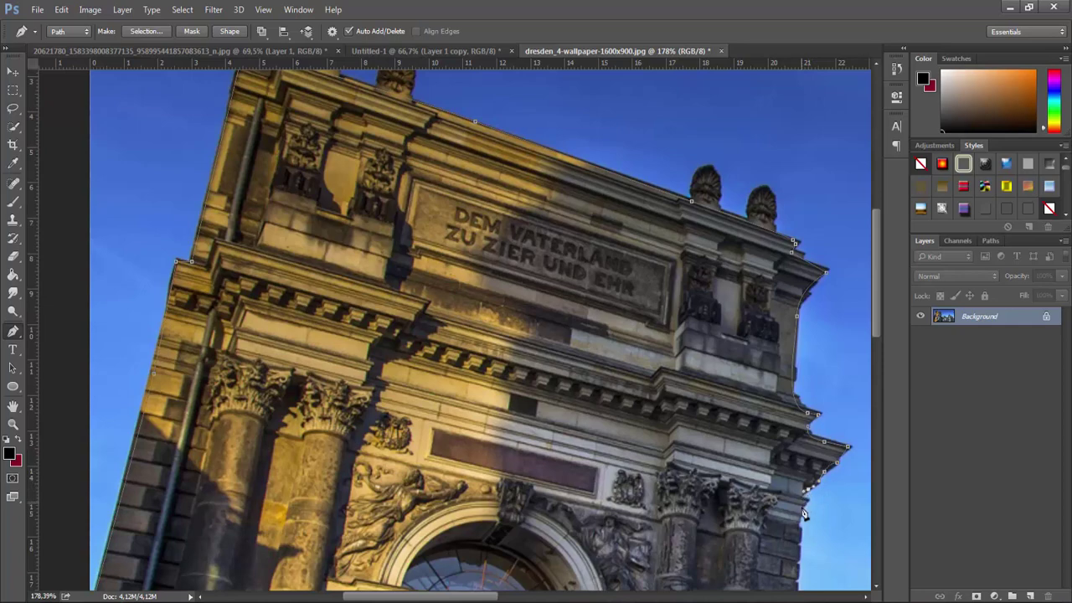
pyautogui.scroll(-2, 793, 544)
pyautogui.scroll(-5, 787, 529)
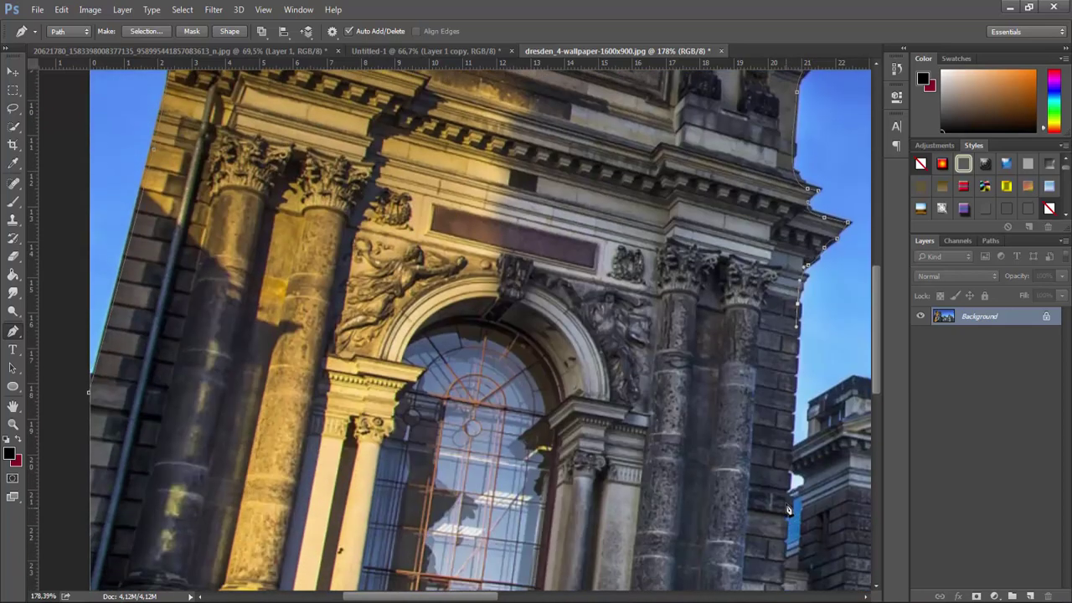
pyautogui.scroll(-3, 778, 513)
pyautogui.scroll(-2, 770, 498)
pyautogui.scroll(4, 783, 418)
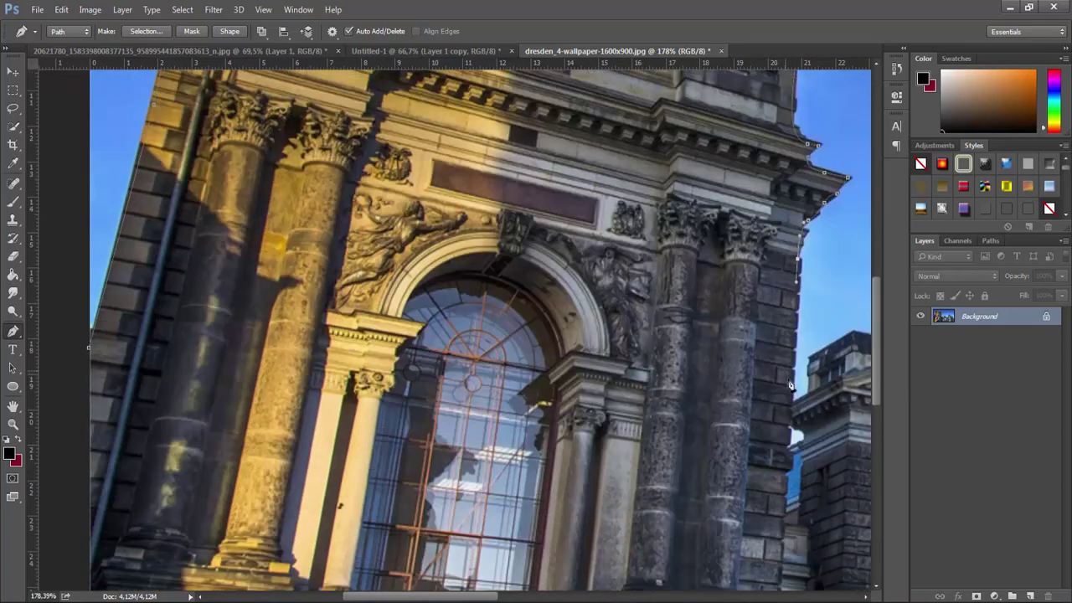
pyautogui.click(788, 410)
pyautogui.moveTo(801, 409); pyautogui.dragTo(811, 401)
pyautogui.hscroll(5, 577, 478)
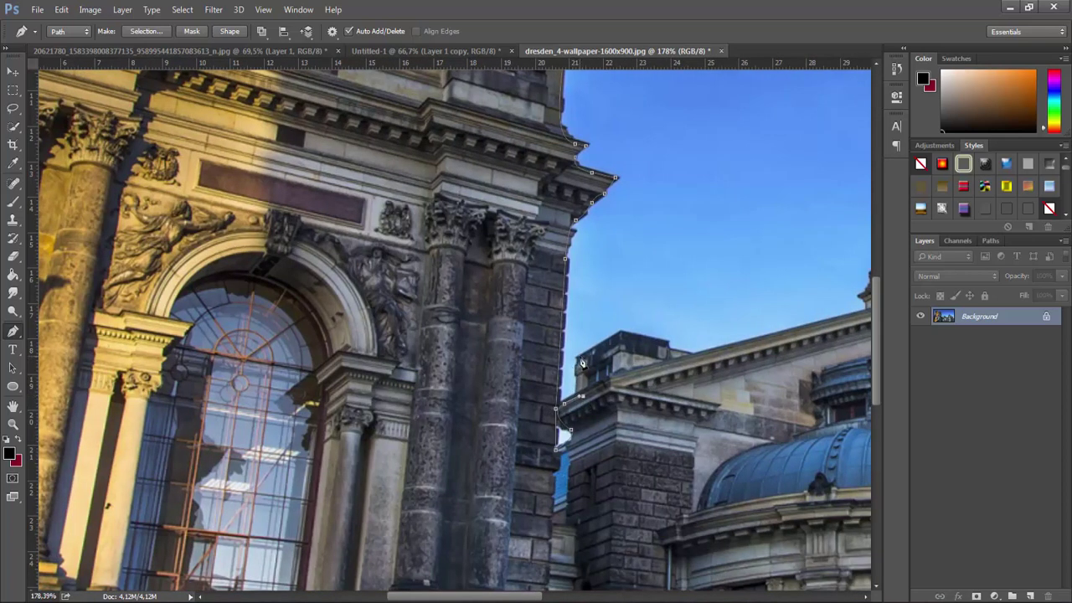
# Extend the path over the neighbouring rooftop, its corner, roofline and roof peak
pyautogui.moveTo(582, 362); pyautogui.dragTo(600, 345)
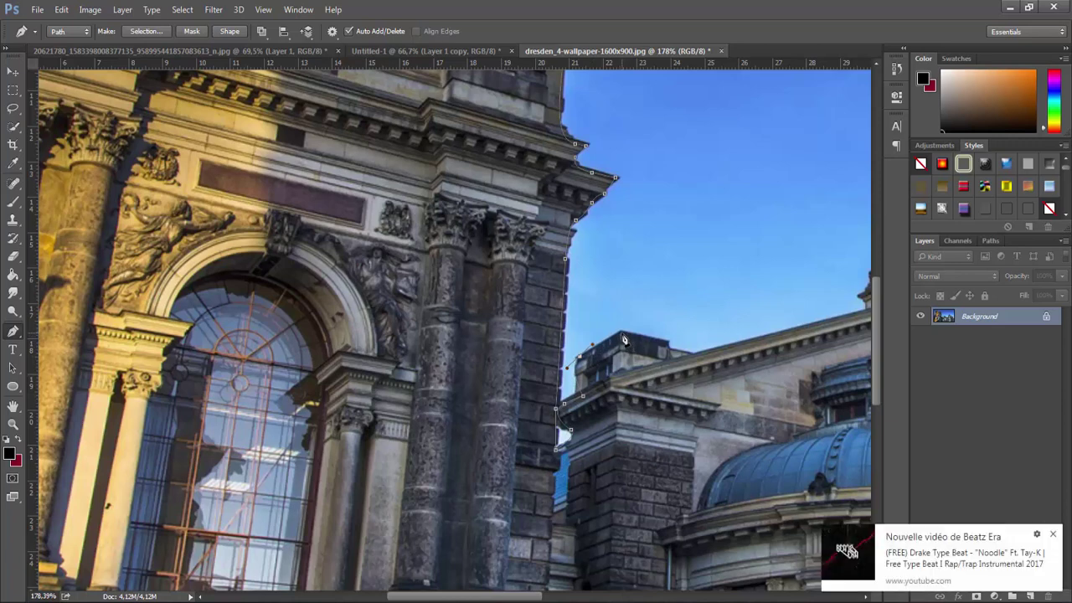
pyautogui.click(621, 333)
pyautogui.click(668, 342)
pyautogui.click(713, 350)
pyautogui.moveTo(516, 598); pyautogui.dragTo(575, 598)
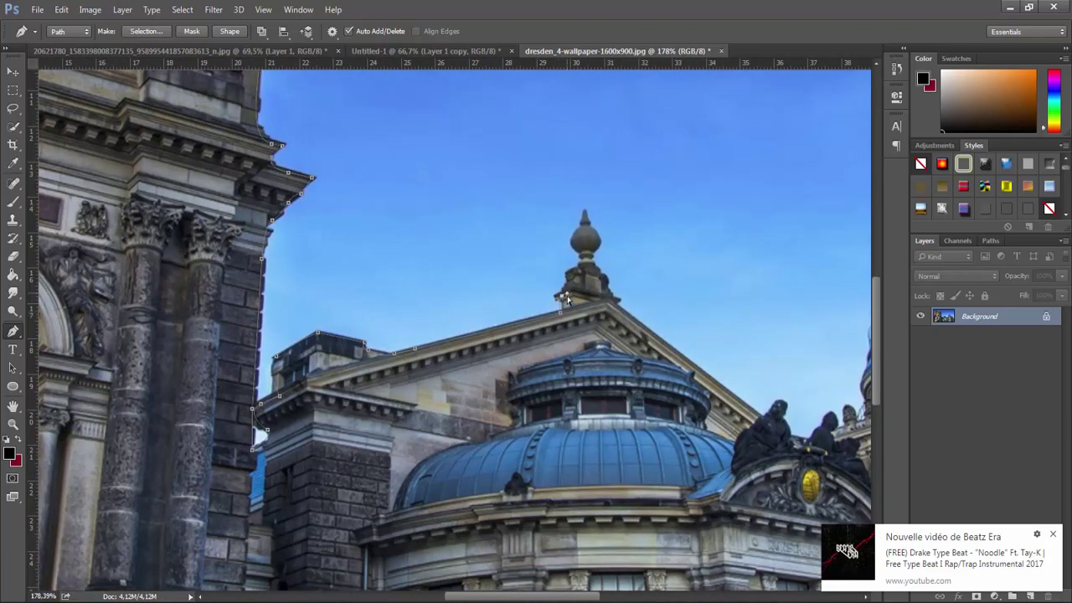
pyautogui.click(607, 301)
pyautogui.moveTo(577, 597); pyautogui.dragTo(616, 598)
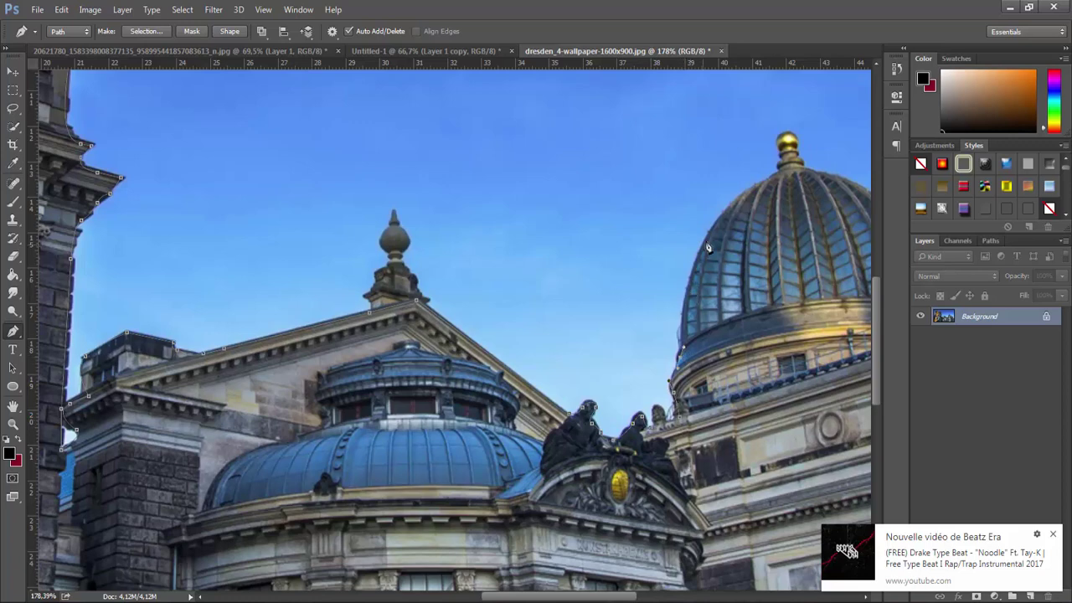
# Trace the path around the glass dome's edge with curved and corner points
pyautogui.moveTo(689, 264); pyautogui.dragTo(704, 244)
pyautogui.moveTo(556, 598); pyautogui.dragTo(594, 597)
pyautogui.scroll(2, 593, 295)
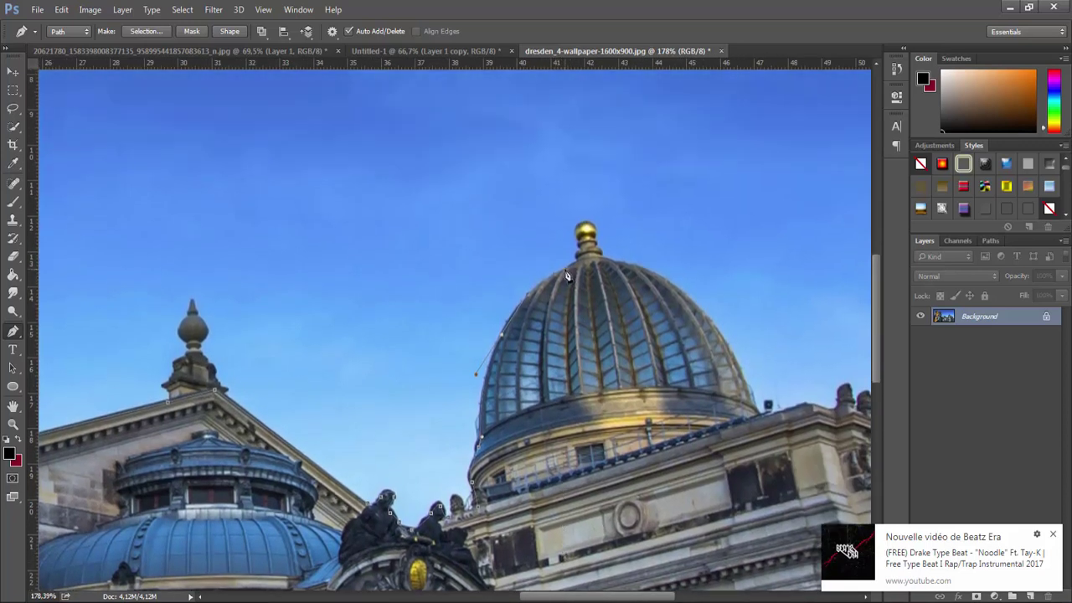
pyautogui.click(567, 276)
pyautogui.click(666, 283)
pyautogui.moveTo(645, 600); pyautogui.dragTo(695, 600)
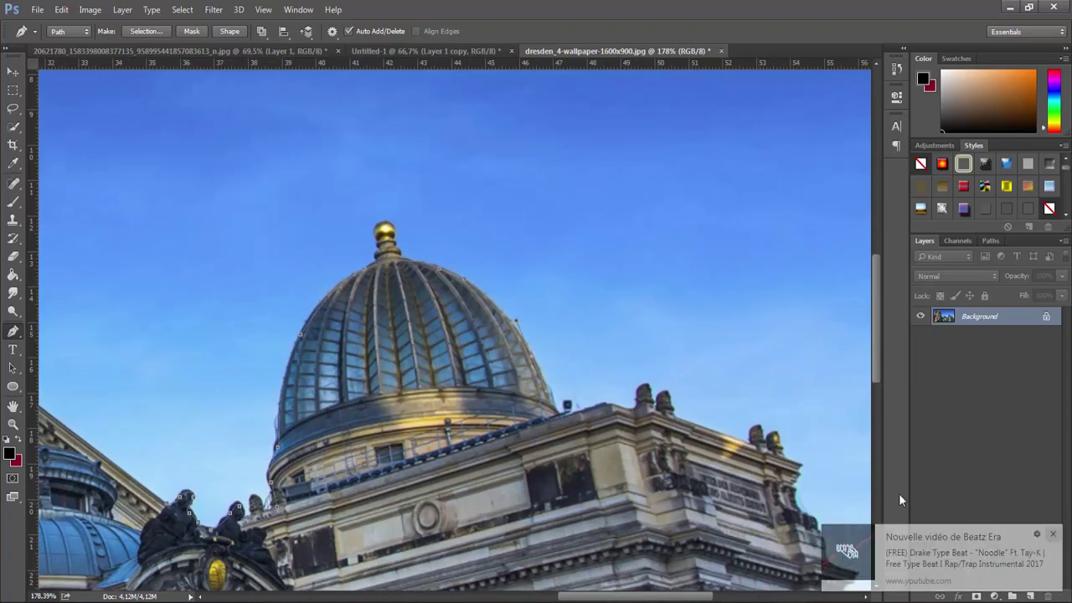
# Continue the path along the roof right of the dome and down the building's right corner
pyautogui.click(611, 411)
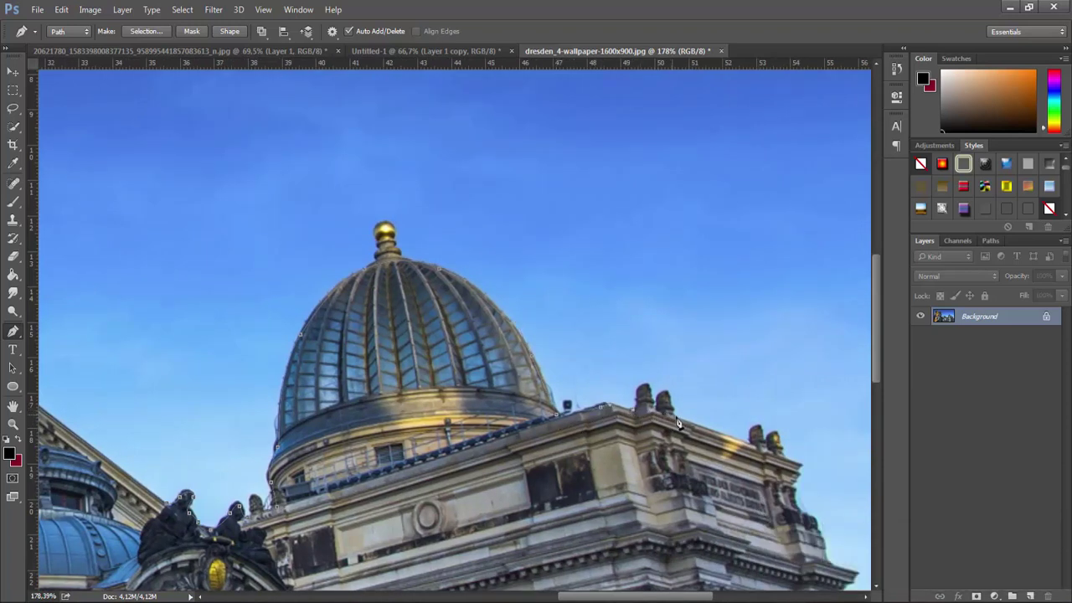
pyautogui.click(757, 449)
pyautogui.click(801, 467)
pyautogui.hscroll(5, 677, 596)
pyautogui.scroll(-3, 637, 461)
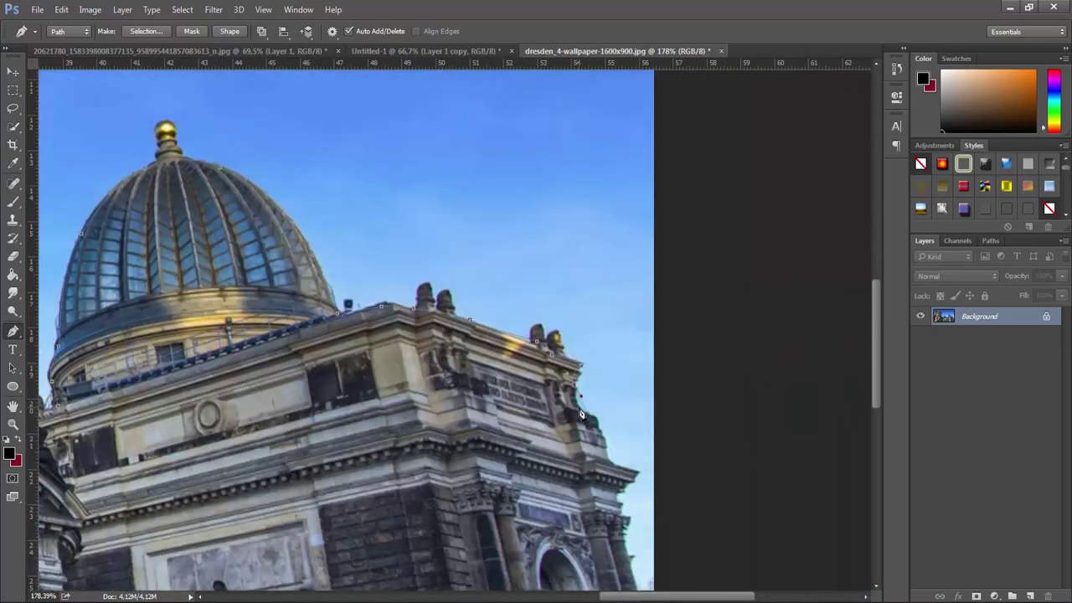
pyautogui.click(610, 465)
pyautogui.scroll(-2, 619, 489)
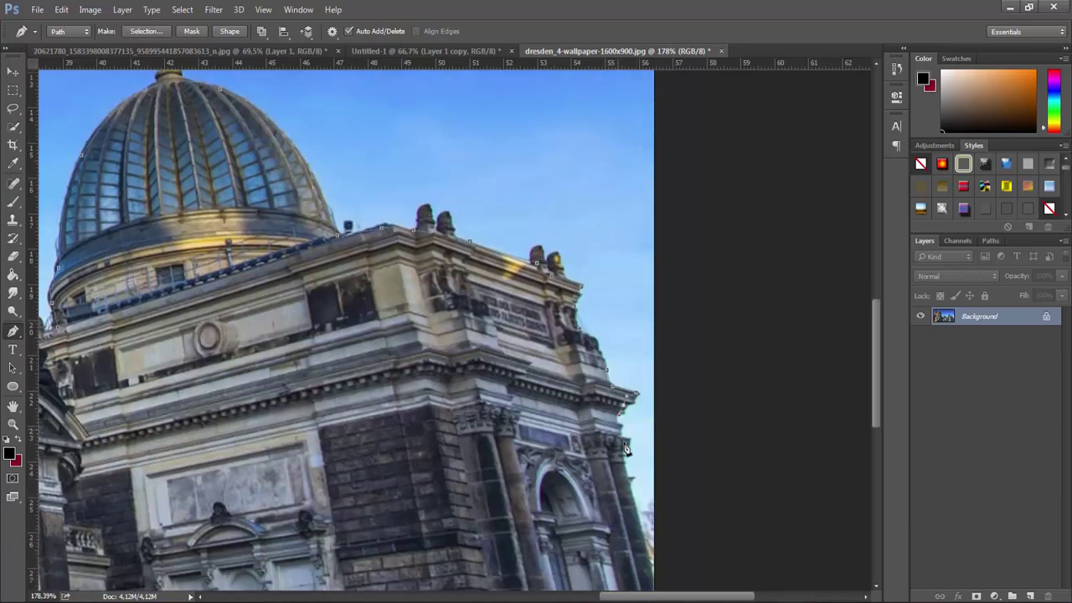
pyautogui.scroll(-3, 623, 453)
pyautogui.scroll(-3, 645, 435)
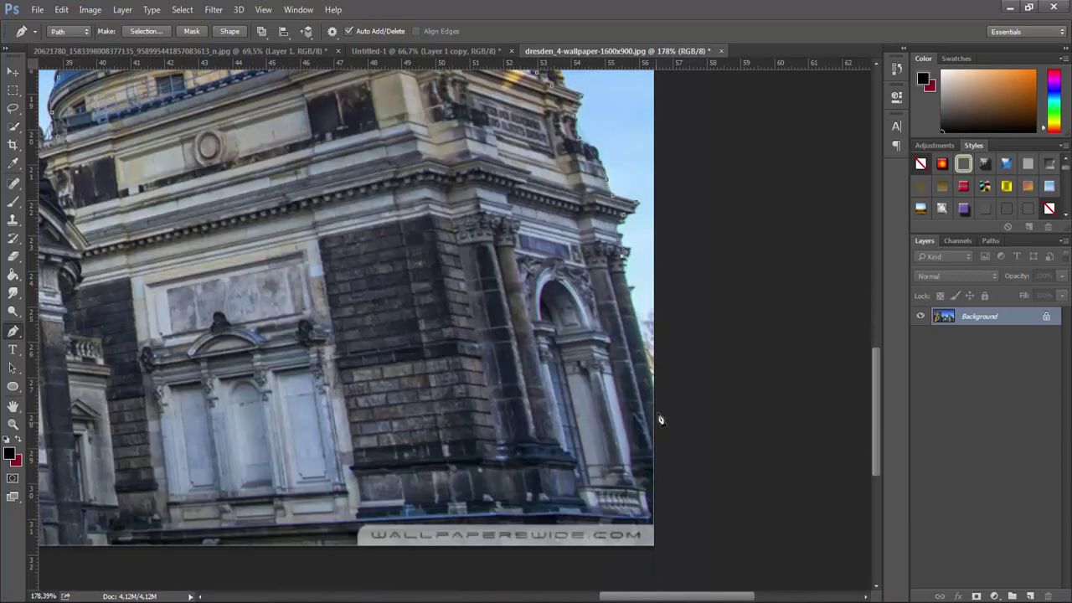
# Zoom out and close the pen outline beneath and around the buildings
pyautogui.press('z')
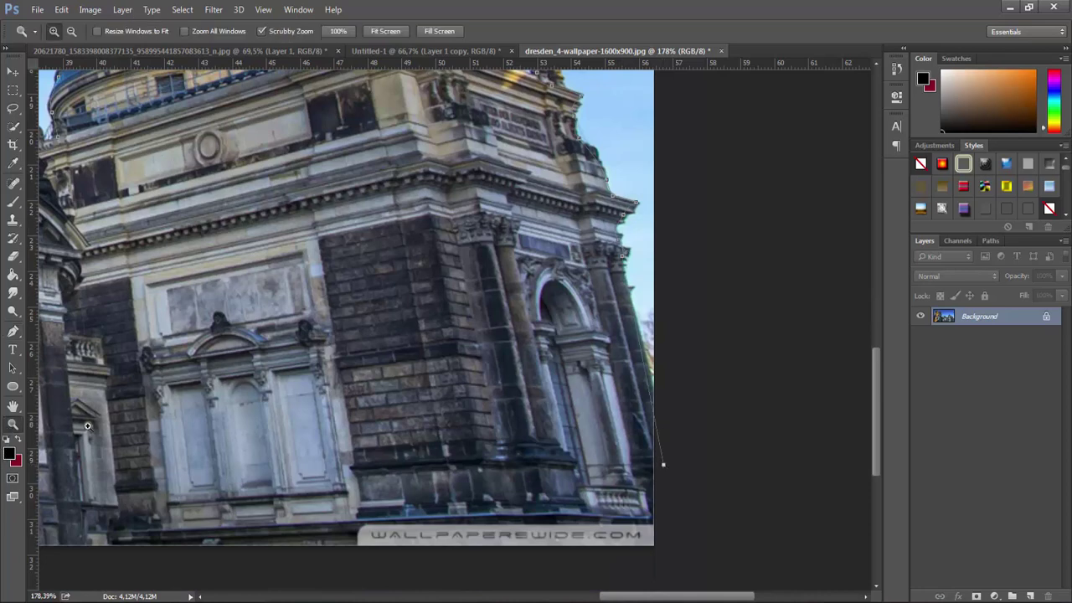
pyautogui.moveTo(659, 456); pyautogui.dragTo(111, 348)
pyautogui.press('p')
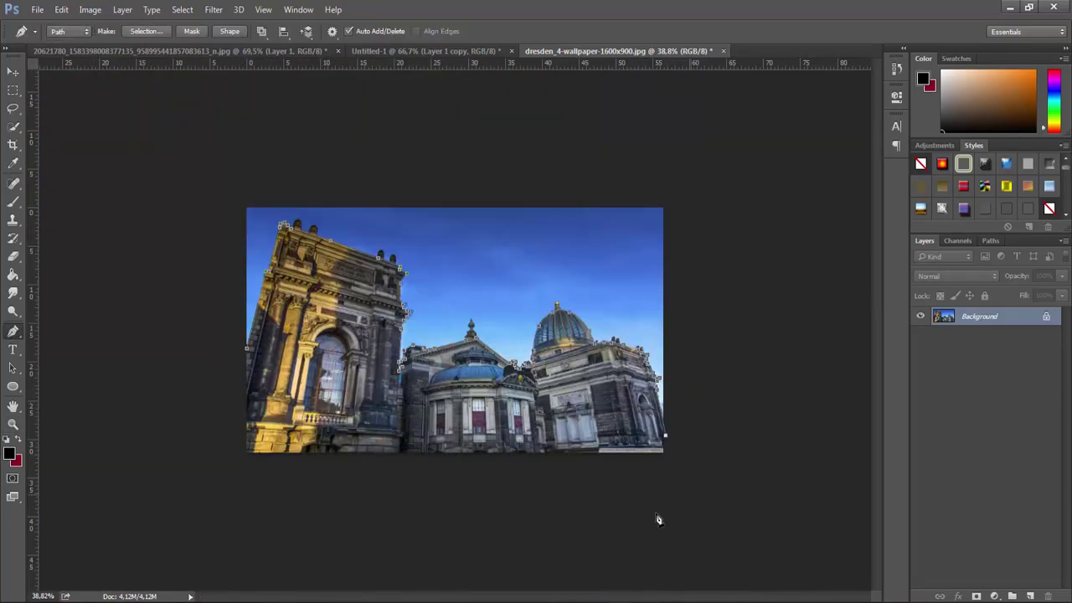
pyautogui.moveTo(690, 494); pyautogui.dragTo(590, 519)
pyautogui.click(212, 519)
pyautogui.moveTo(212, 519); pyautogui.dragTo(164, 429)
pyautogui.click(247, 347)
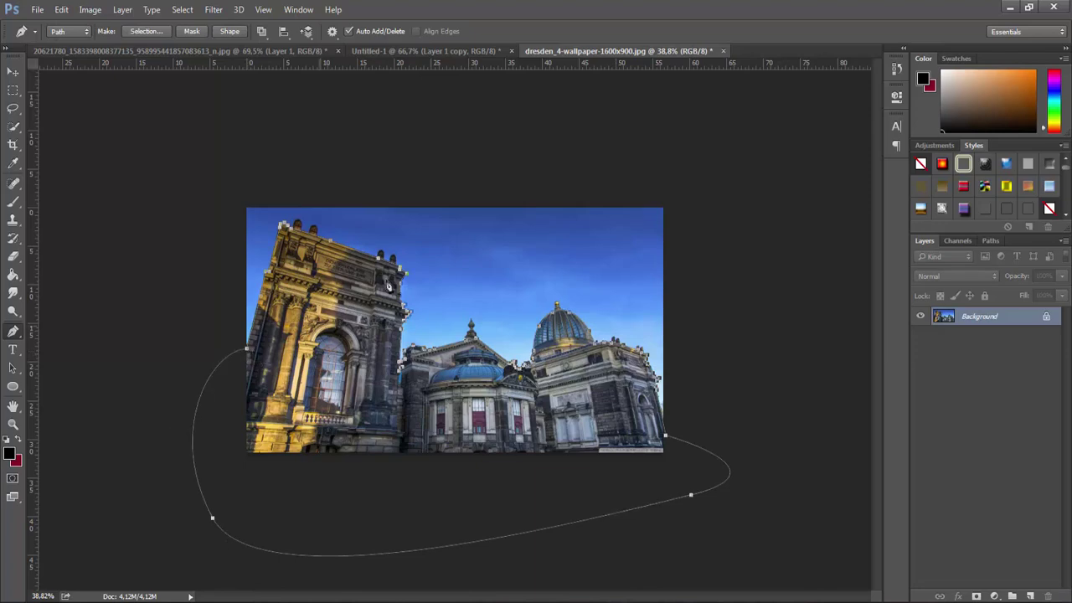
# Turn the path into a selection and smooth its edge with Refine Edge
pyautogui.rightClick(390, 276)
pyautogui.click(433, 335)
pyautogui.press('Return')
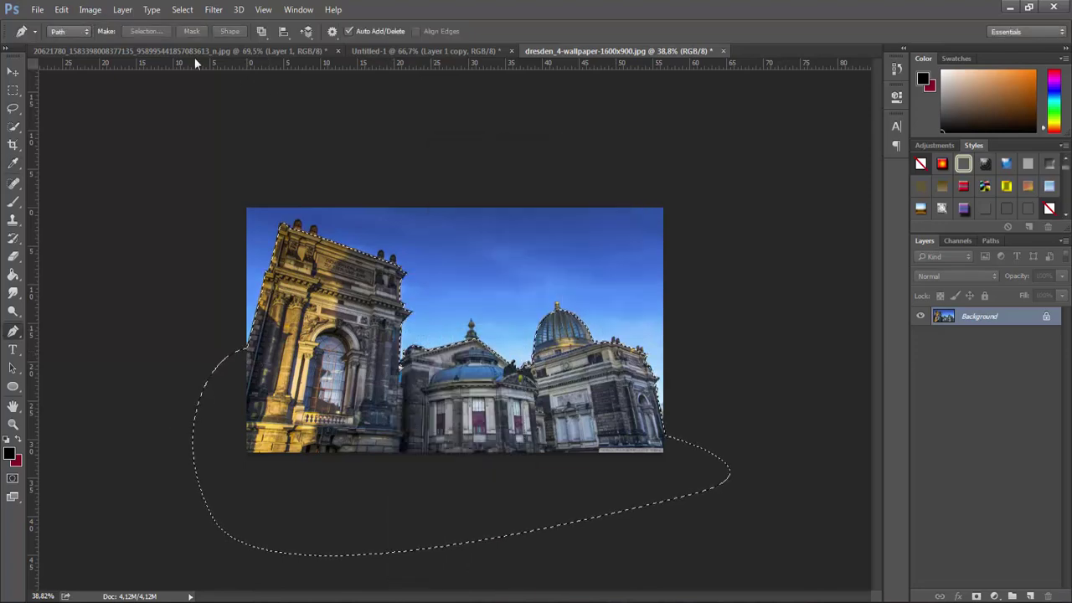
pyautogui.press('w')
pyautogui.click(312, 32)
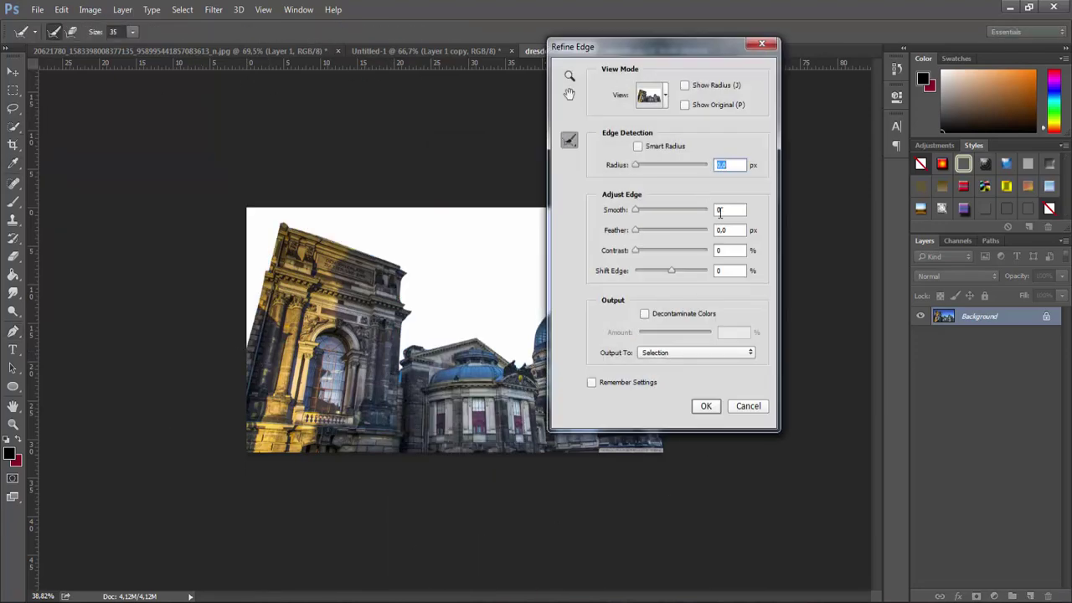
pyautogui.moveTo(637, 209); pyautogui.dragTo(648, 210)
pyautogui.press('Return')
# Copy the selected buildings to a new layer and delete the Background layer
pyautogui.rightClick(356, 245)
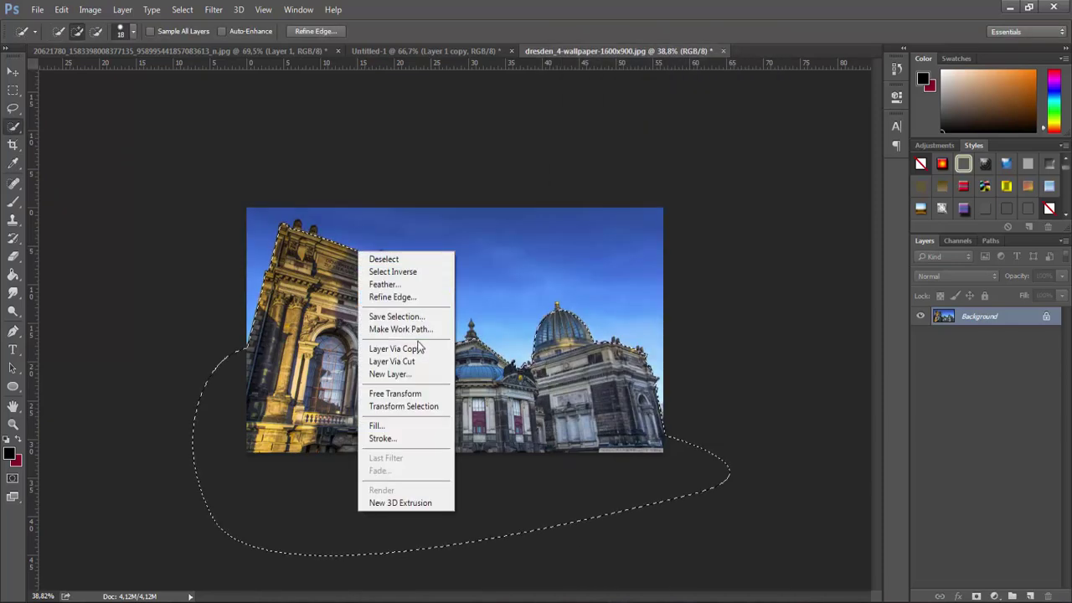
pyautogui.click(414, 348)
pyautogui.moveTo(1011, 334); pyautogui.dragTo(1048, 596)
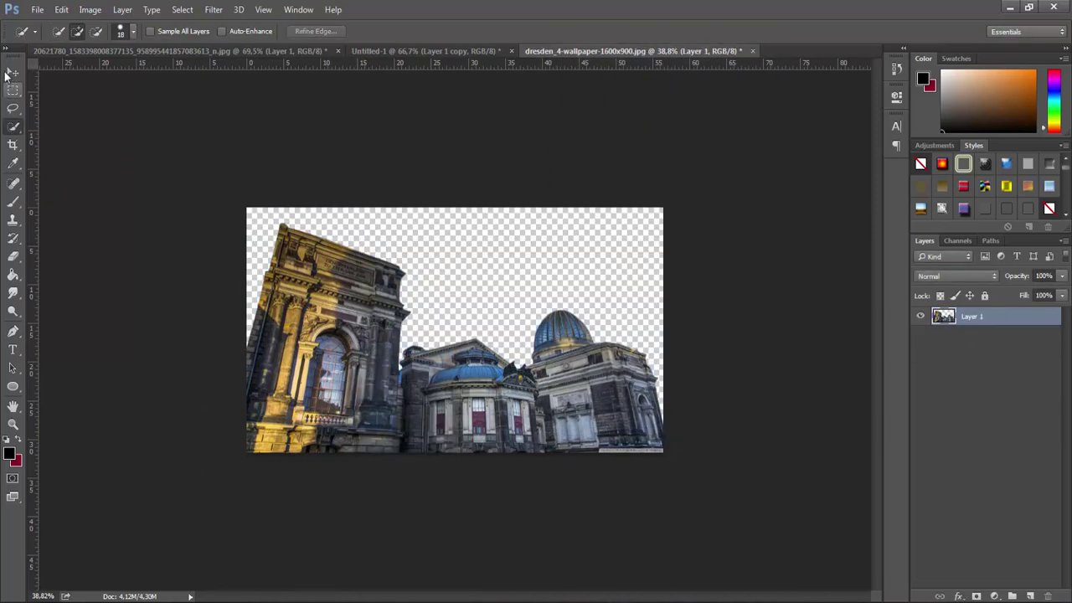
pyautogui.click(12, 72)
# Bring the buildings into Untitled-1 behind the man, shrink them and move them to the canvas bottom
pyautogui.moveTo(391, 133); pyautogui.dragTo(756, 417)
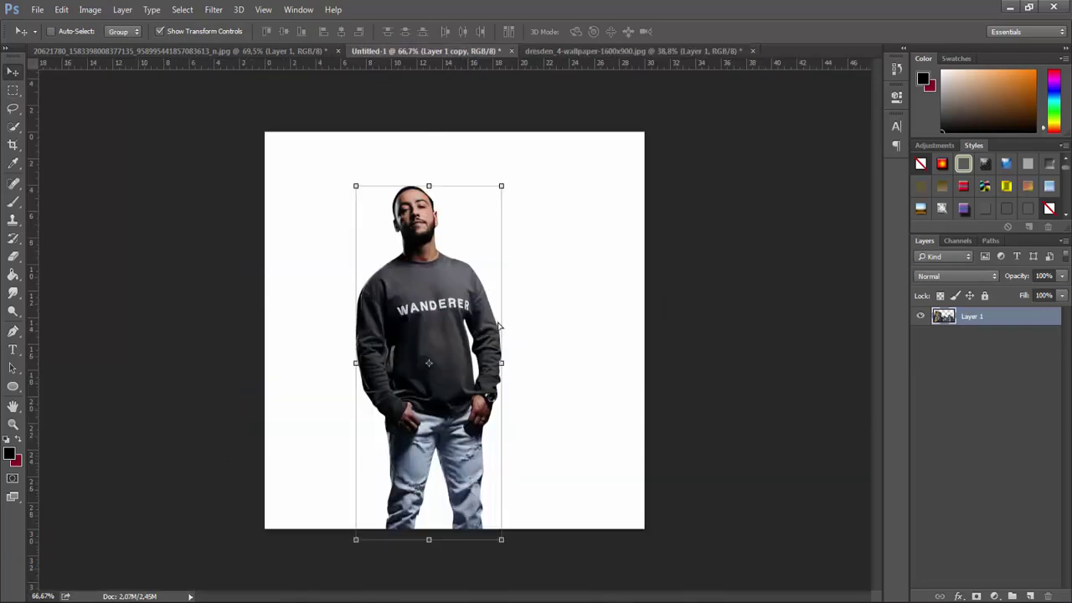
pyautogui.click(975, 348)
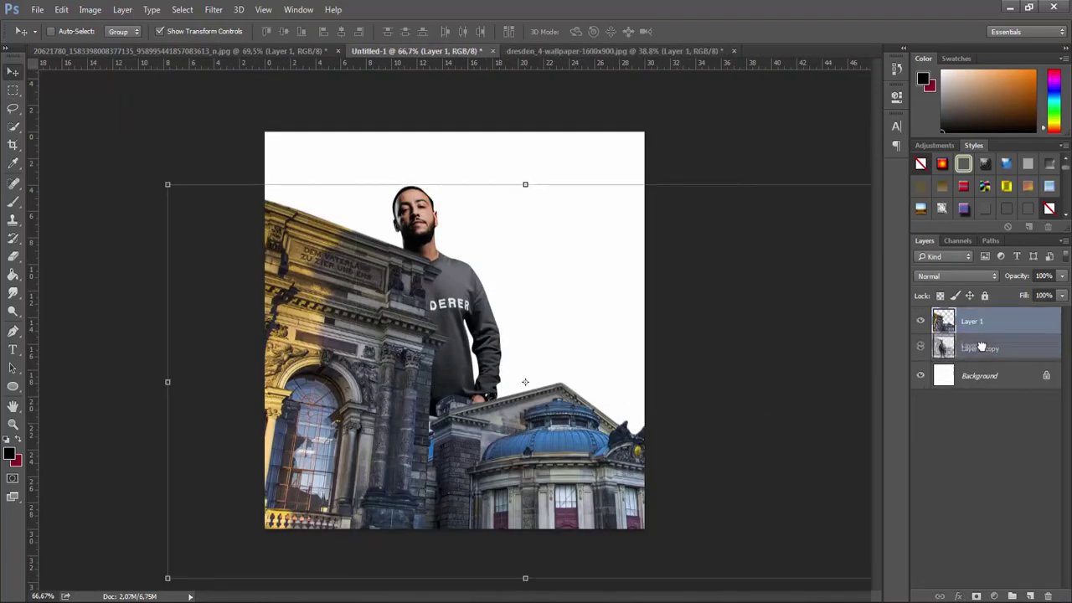
pyautogui.moveTo(971, 320); pyautogui.dragTo(947, 381)
pyautogui.hotkey('ctrl', '-')
pyautogui.hotkey('ctrl', '-')
pyautogui.hotkey('ctrl', '-')
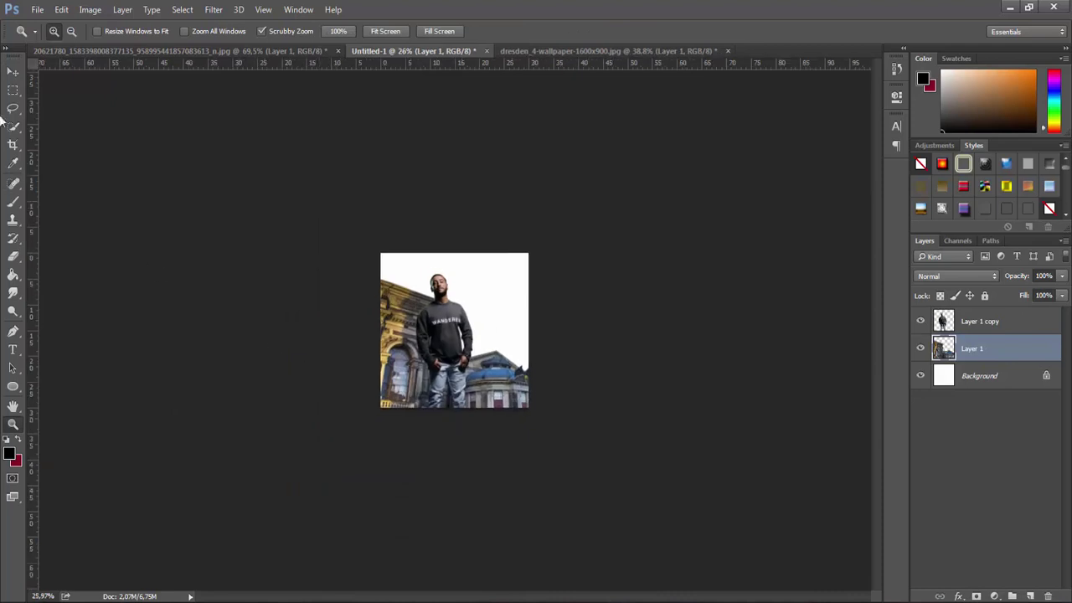
pyautogui.moveTo(627, 279); pyautogui.dragTo(581, 292)
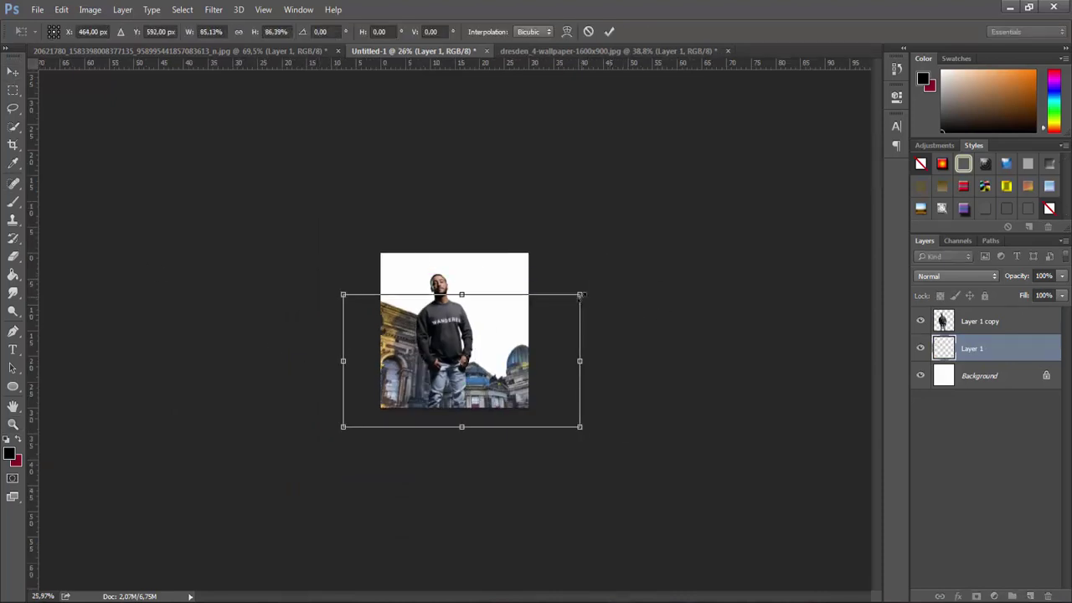
pyautogui.press('Return')
pyautogui.moveTo(545, 342); pyautogui.dragTo(526, 346)
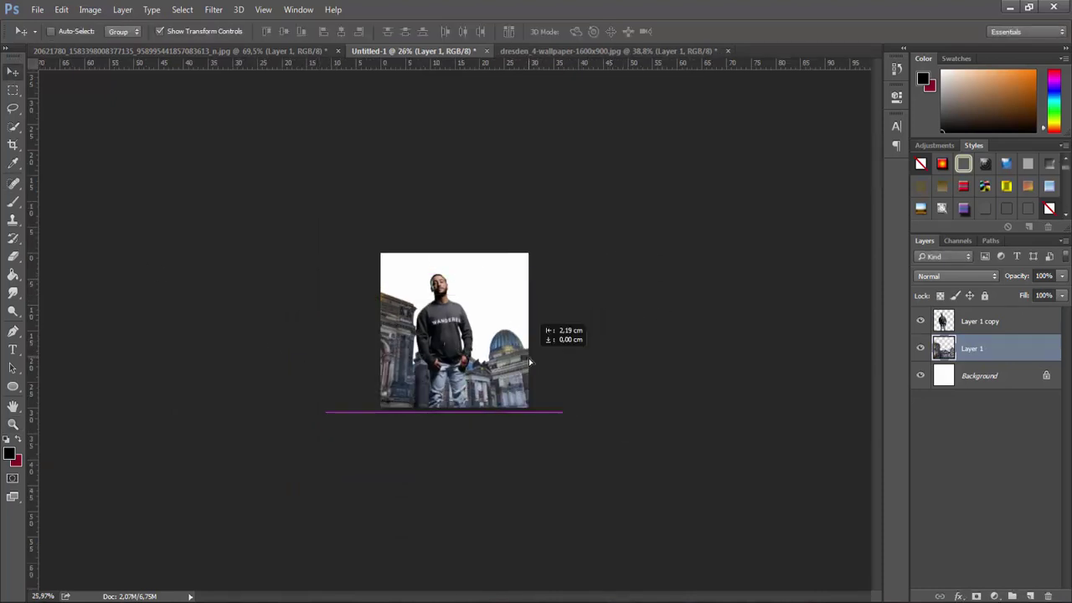
# Add a Gradient Map adjustment using the Black, White gradient
pyautogui.click(993, 595)
pyautogui.click(986, 576)
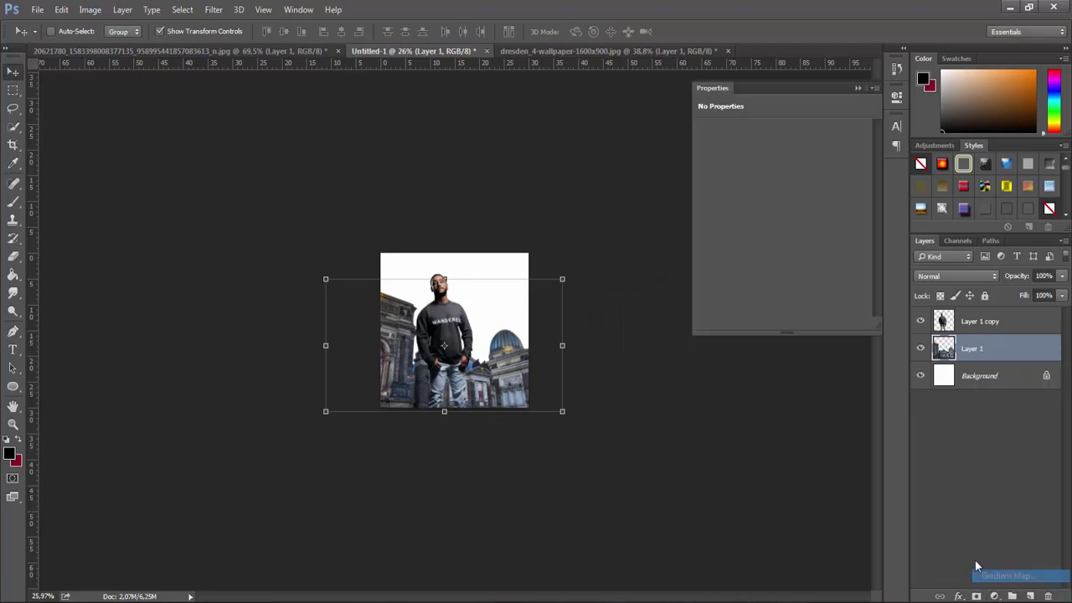
pyautogui.click(741, 126)
pyautogui.click(660, 130)
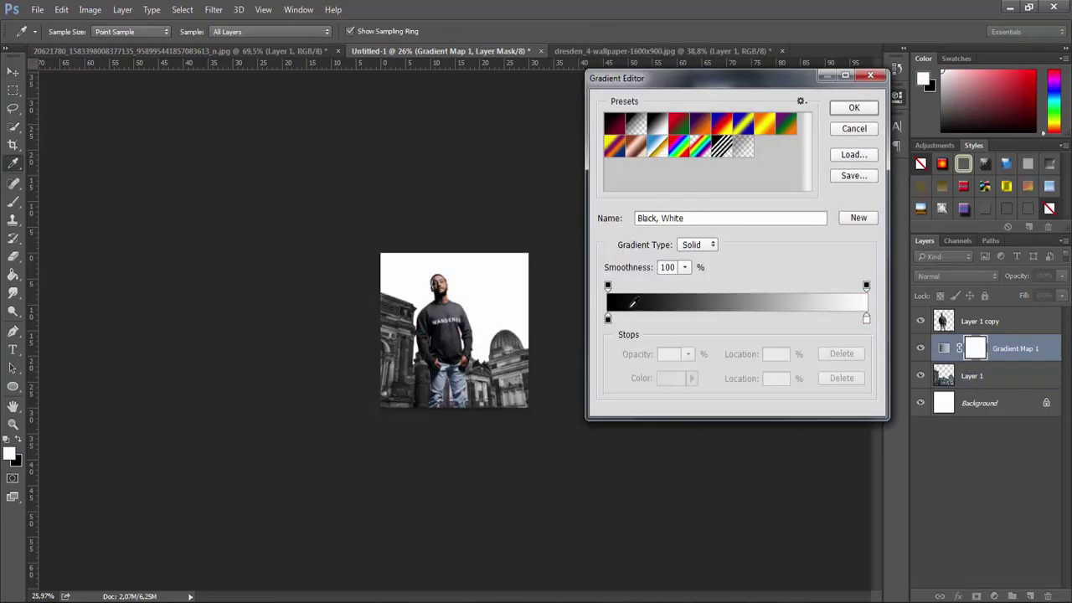
pyautogui.press('Return')
pyautogui.click(13, 424)
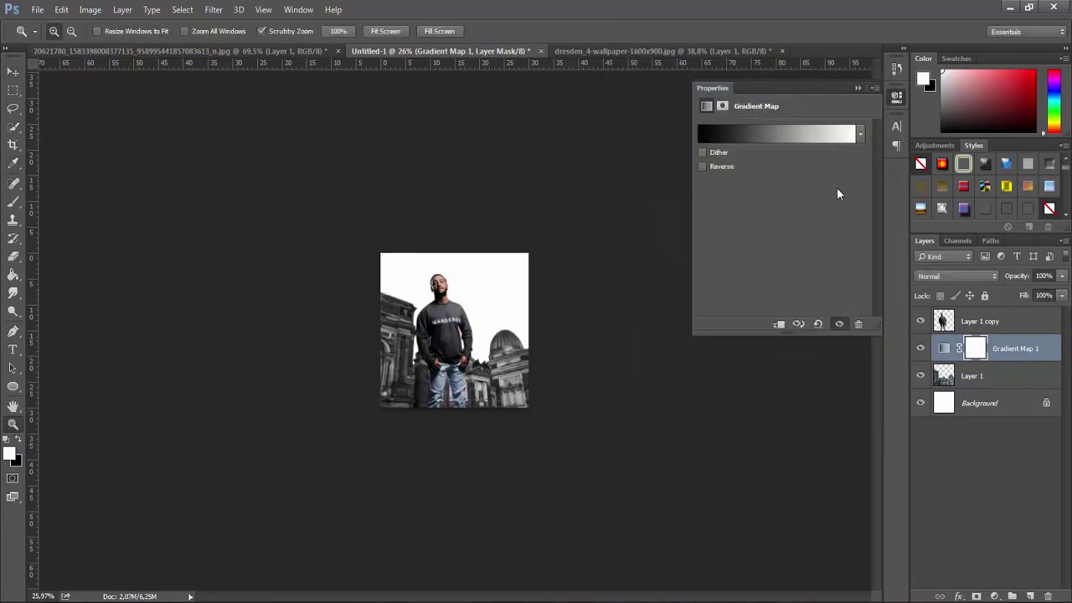
pyautogui.click(866, 87)
pyautogui.moveTo(518, 386); pyautogui.dragTo(557, 364)
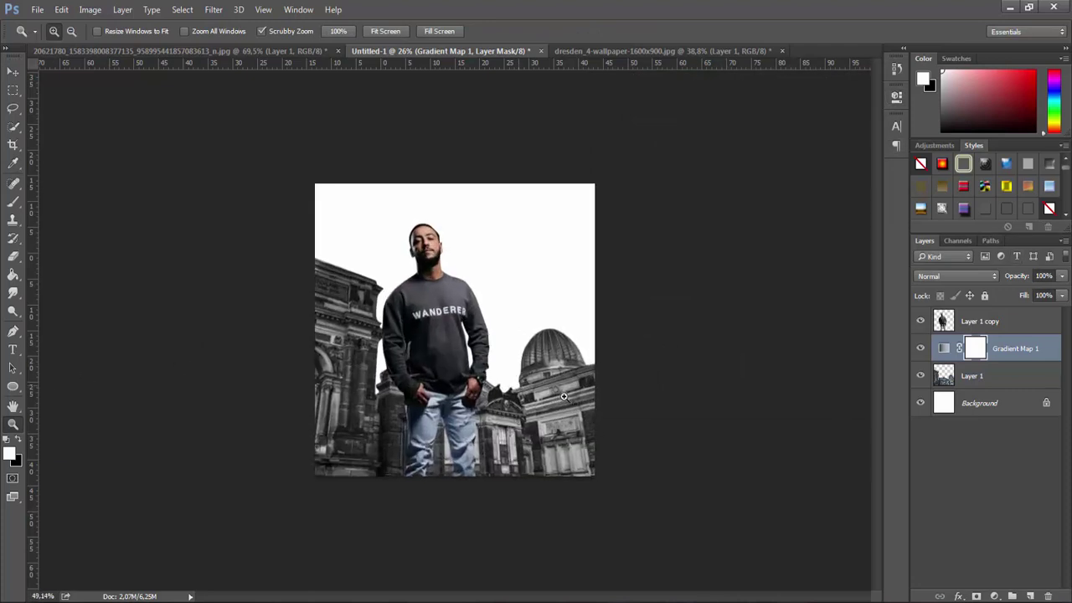
pyautogui.click(979, 375)
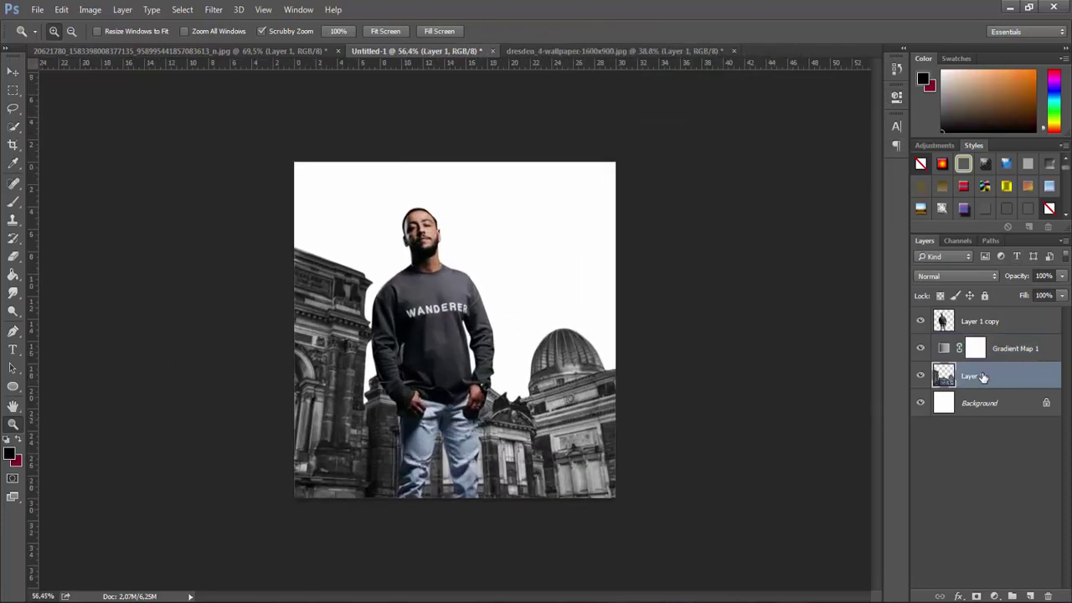
# Place the preview16 sky image as an embedded layer
pyautogui.click(38, 9)
pyautogui.click(93, 238)
pyautogui.click(228, 352)
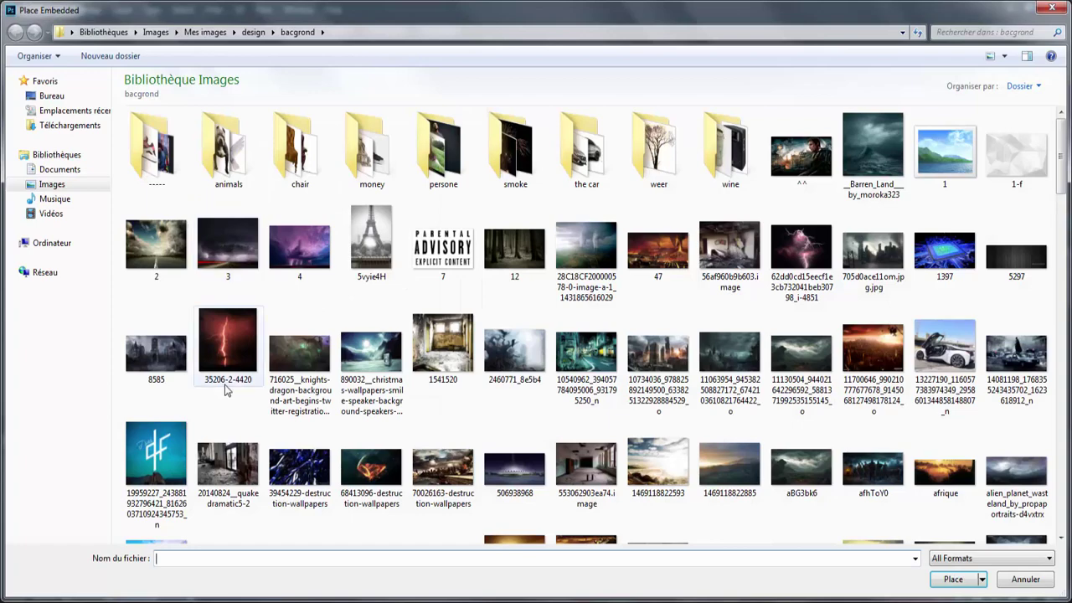
pyautogui.scroll(-3, 218, 377)
pyautogui.scroll(-5, 226, 335)
pyautogui.scroll(-3, 368, 385)
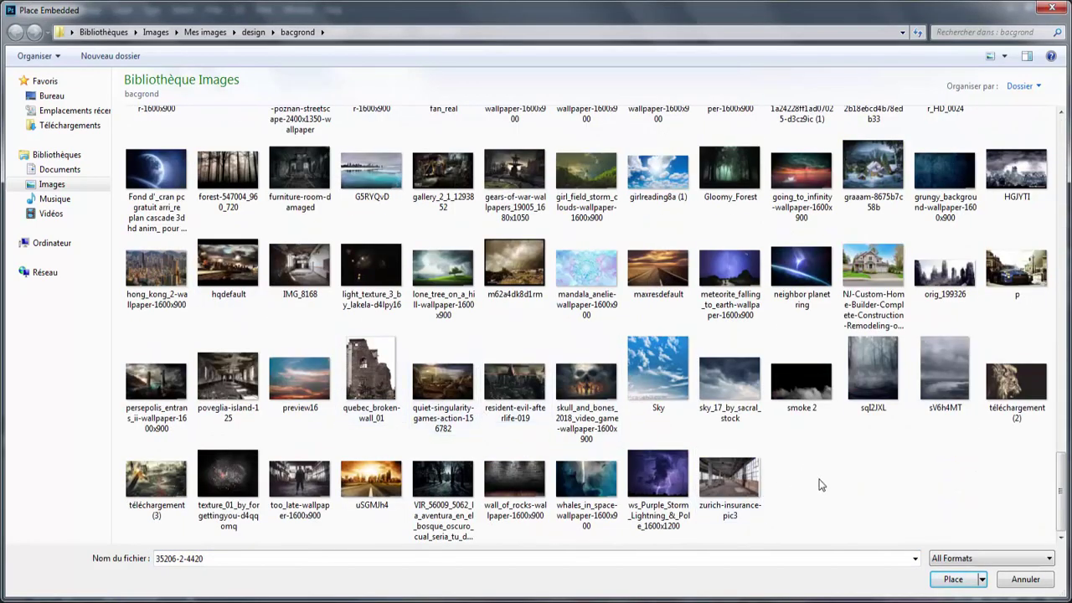
pyautogui.doubleClick(289, 388)
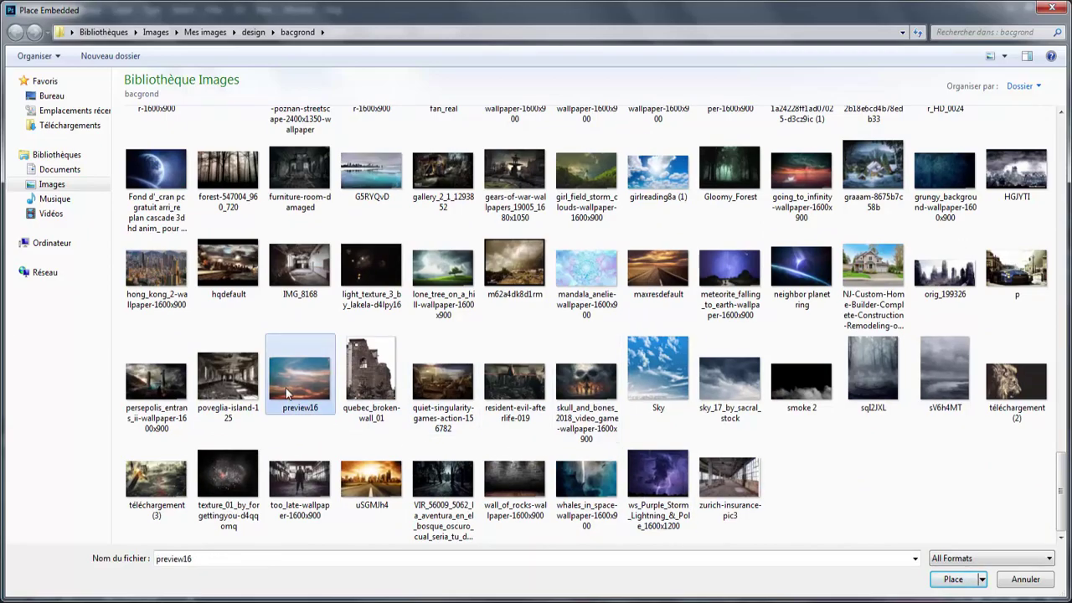
pyautogui.press('Return')
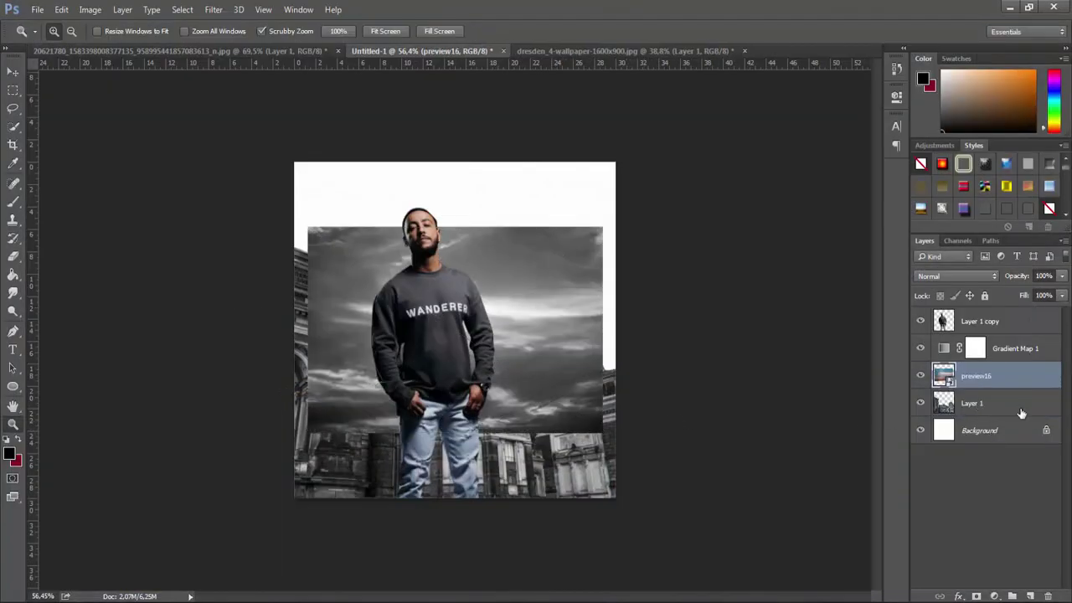
# Move the preview16 layer below the buildings and scale it to cover the canvas
pyautogui.moveTo(977, 385); pyautogui.dragTo(981, 416)
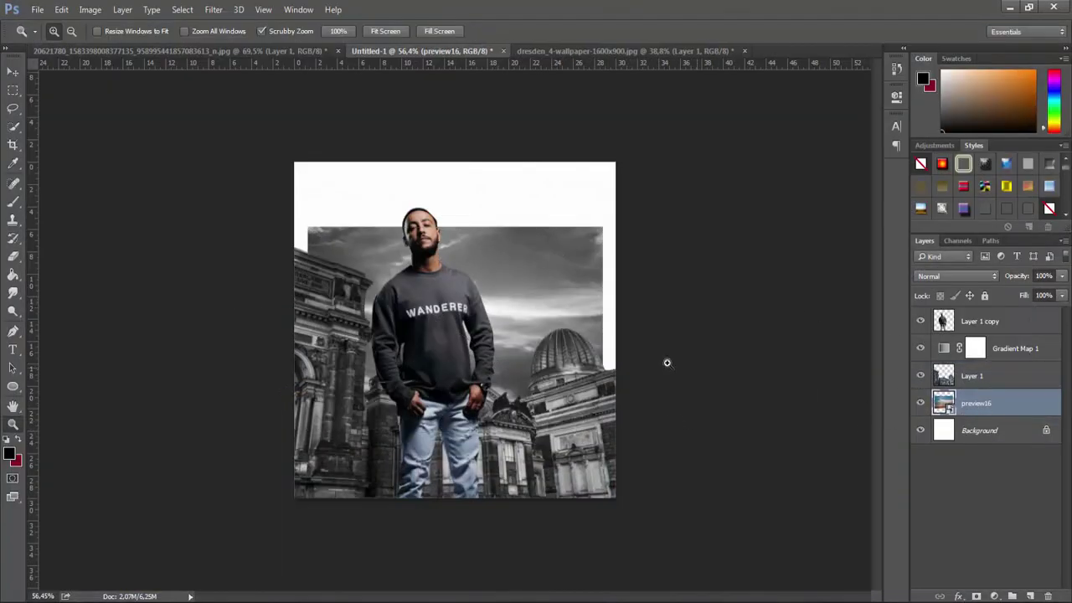
pyautogui.click(13, 71)
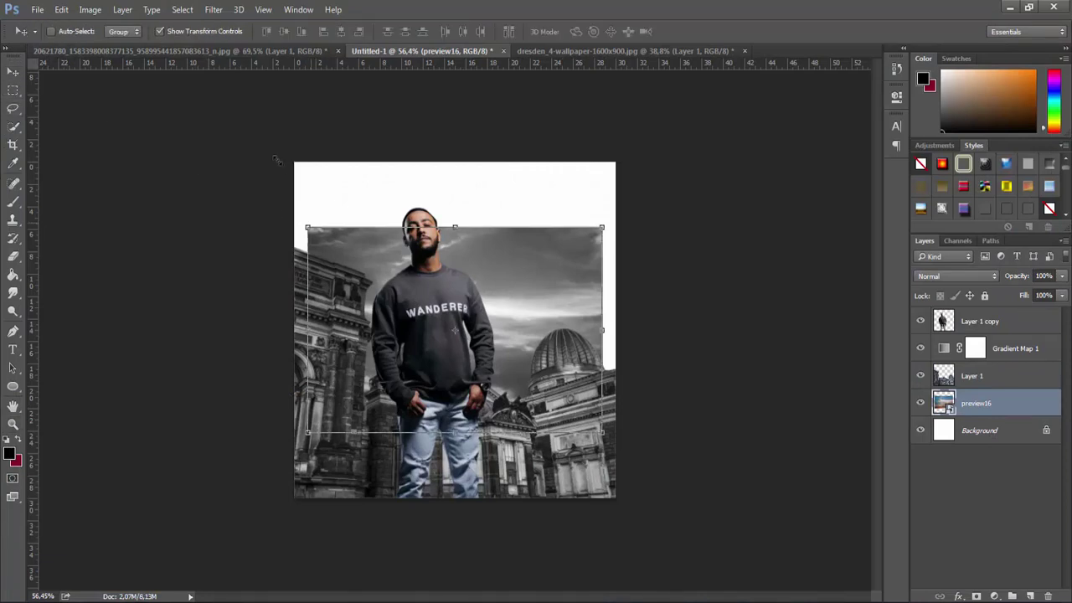
pyautogui.moveTo(309, 221); pyautogui.dragTo(264, 152)
pyautogui.moveTo(602, 434); pyautogui.dragTo(630, 460)
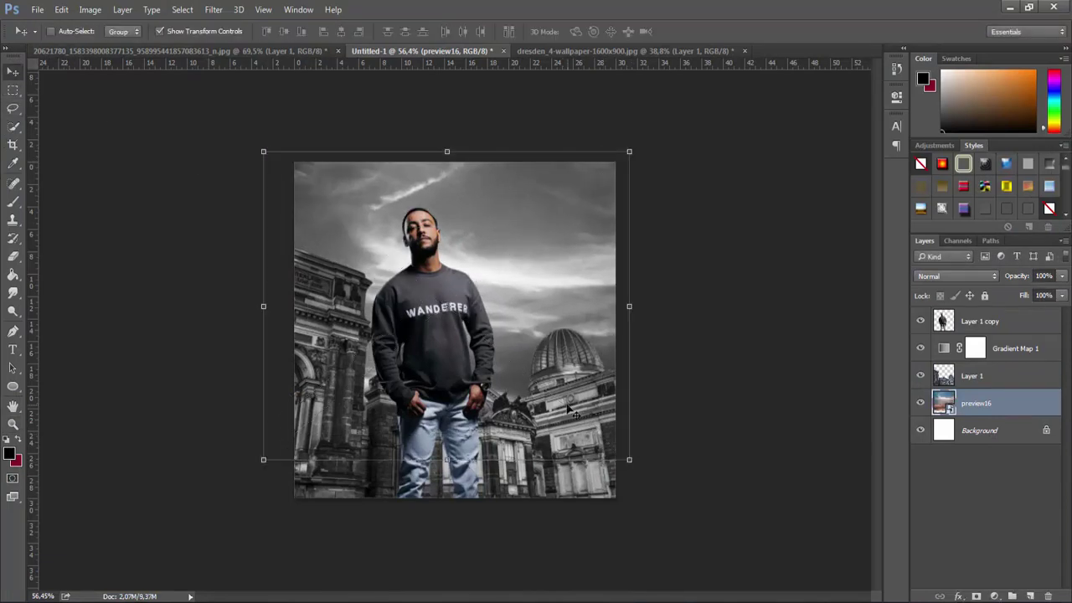
pyautogui.press('Return')
# Set the Gradient Map opacity to 92% and duplicate the buildings layer
pyautogui.click(993, 352)
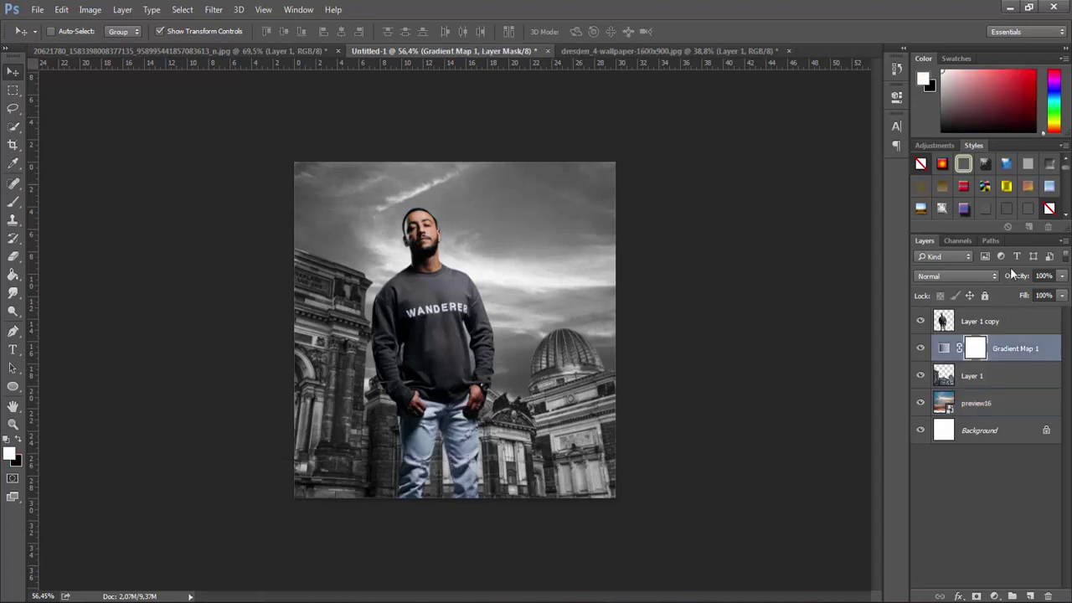
pyautogui.moveTo(1020, 282); pyautogui.dragTo(1017, 282)
pyautogui.click(983, 379)
pyautogui.click(982, 404)
pyautogui.click(976, 376)
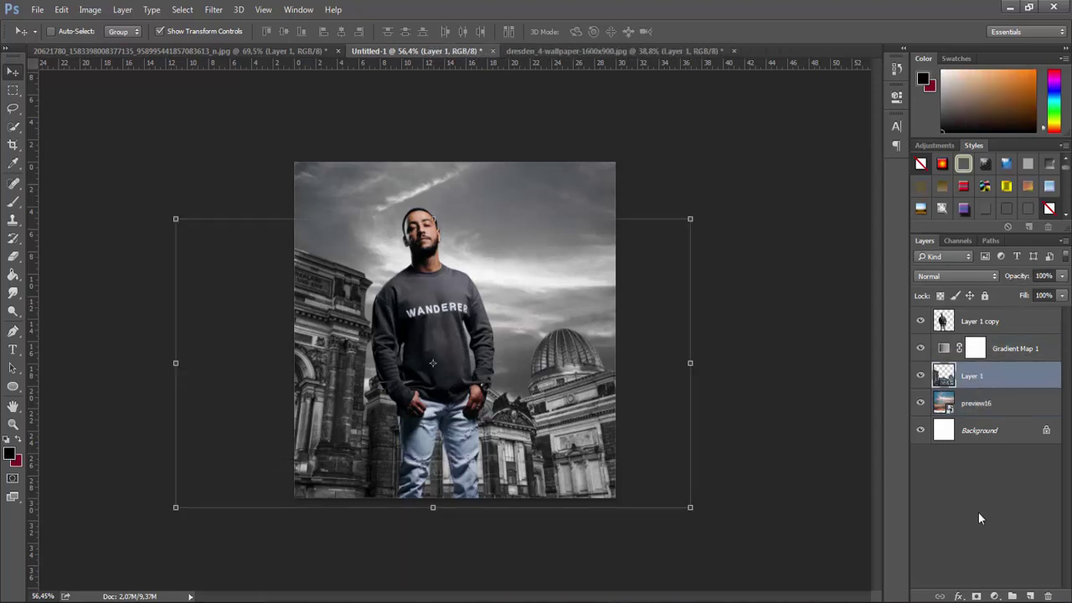
pyautogui.moveTo(993, 591); pyautogui.dragTo(1012, 594)
# Give the buildings copy a black 000000 Color Overlay in Blending Options
pyautogui.rightClick(989, 384)
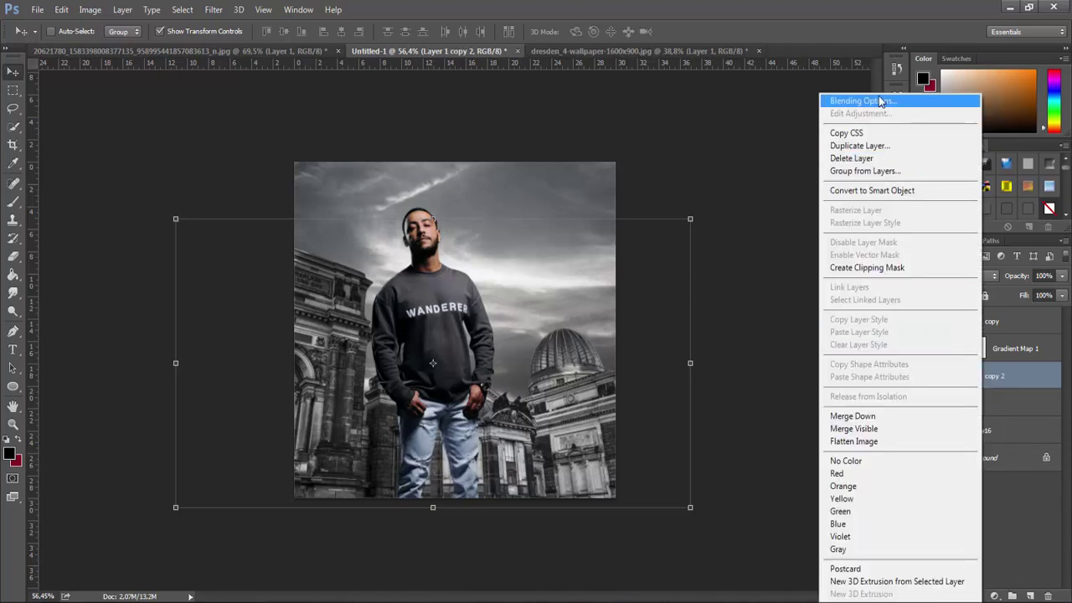
pyautogui.click(718, 198)
pyautogui.click(595, 257)
pyautogui.click(823, 136)
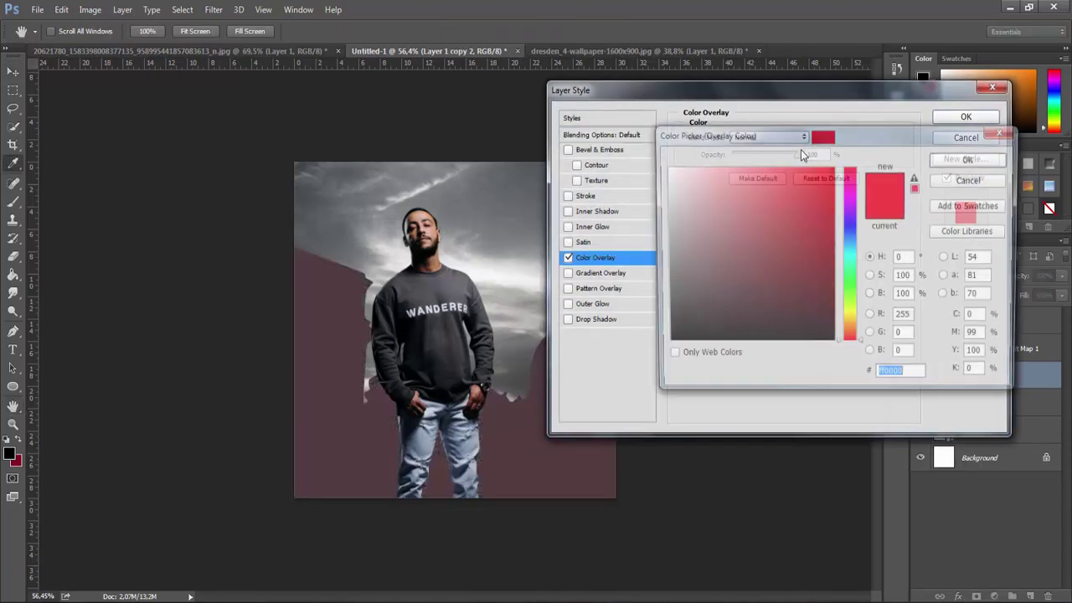
pyautogui.write('000000')
pyautogui.press('Return')
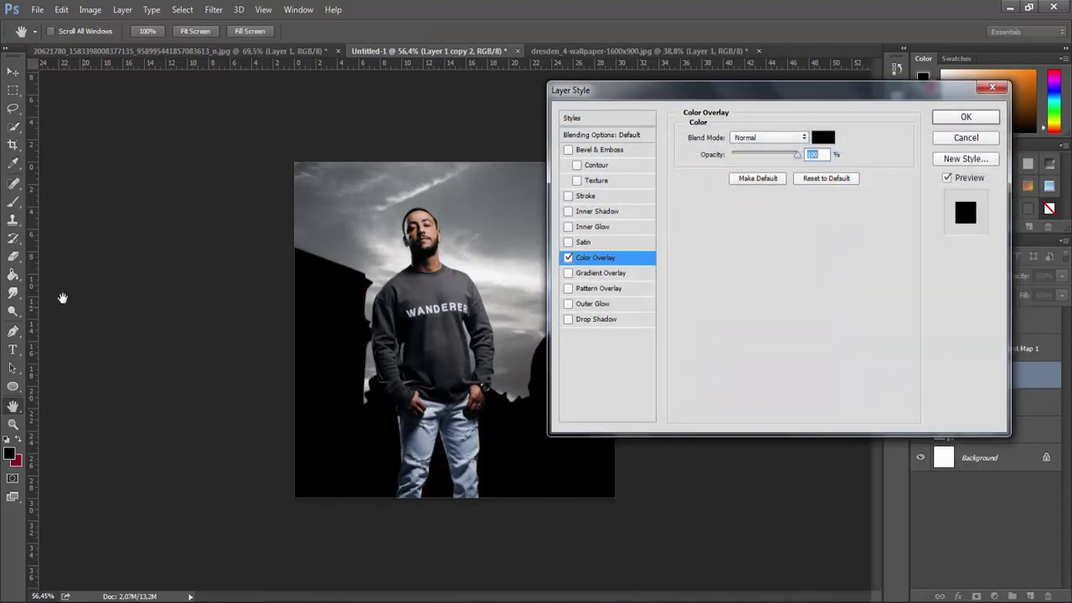
pyautogui.press('Return')
pyautogui.click(14, 259)
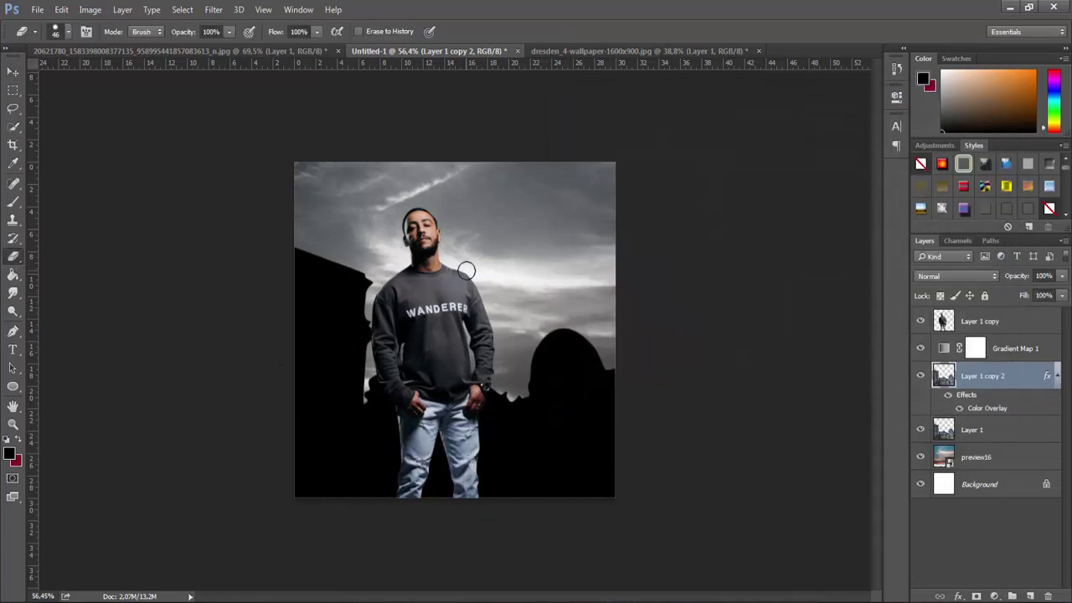
# Erase the left part of the black silhouette with a large soft eraser to reveal the buildings
pyautogui.rightClick(506, 242)
pyautogui.moveTo(592, 275); pyautogui.dragTo(645, 276)
pyautogui.press('Tab')
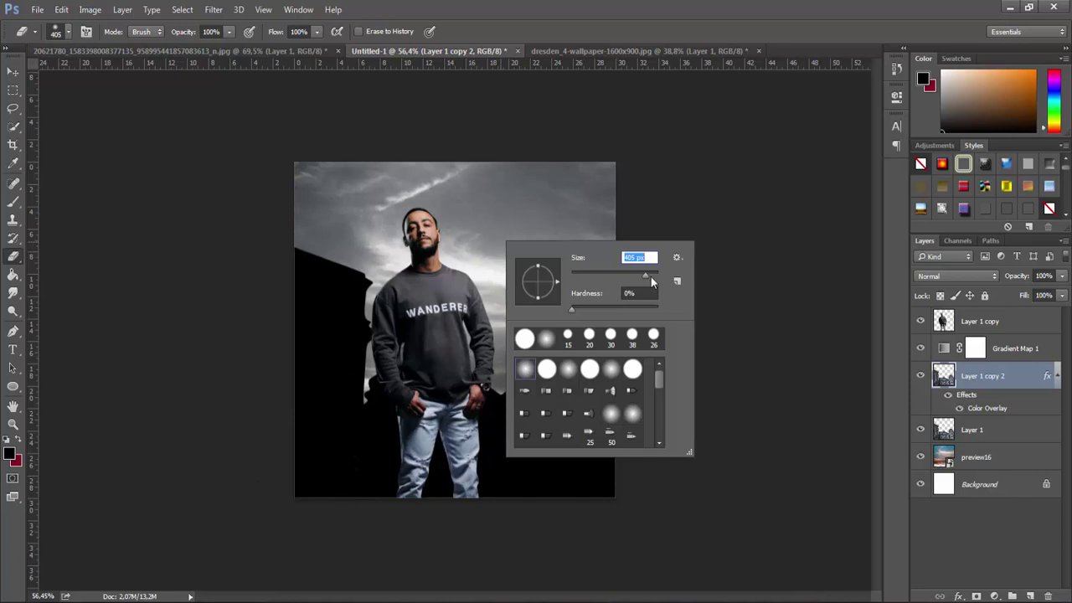
pyautogui.click(12, 423)
pyautogui.moveTo(134, 314); pyautogui.dragTo(86, 313)
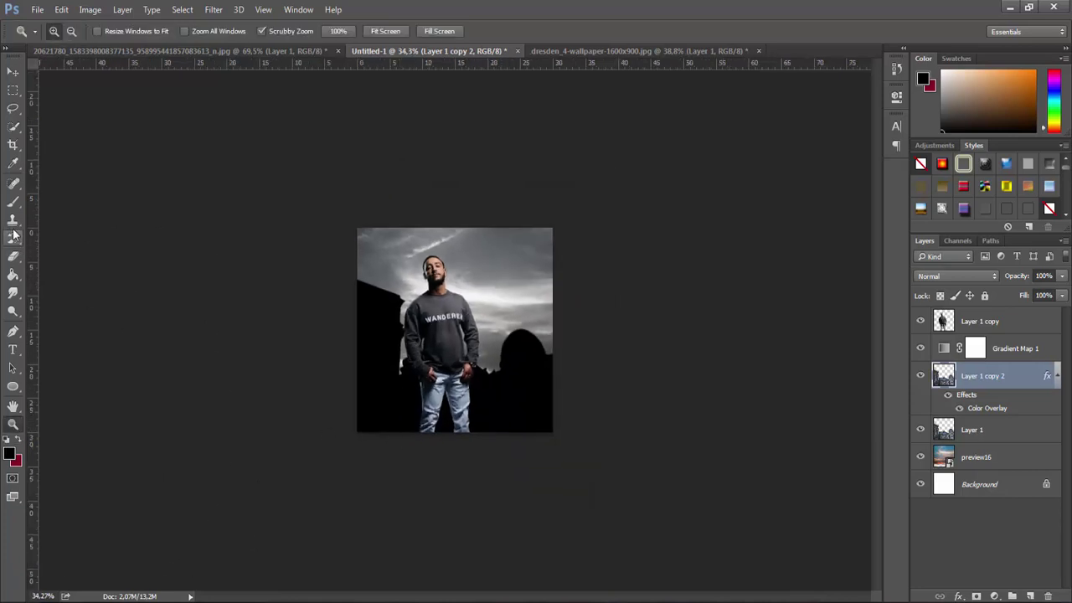
pyautogui.click(12, 255)
pyautogui.moveTo(340, 460)
pyautogui.mouseDown()
pyautogui.moveTo(352, 432)
pyautogui.moveTo(508, 494)
pyautogui.mouseUp()
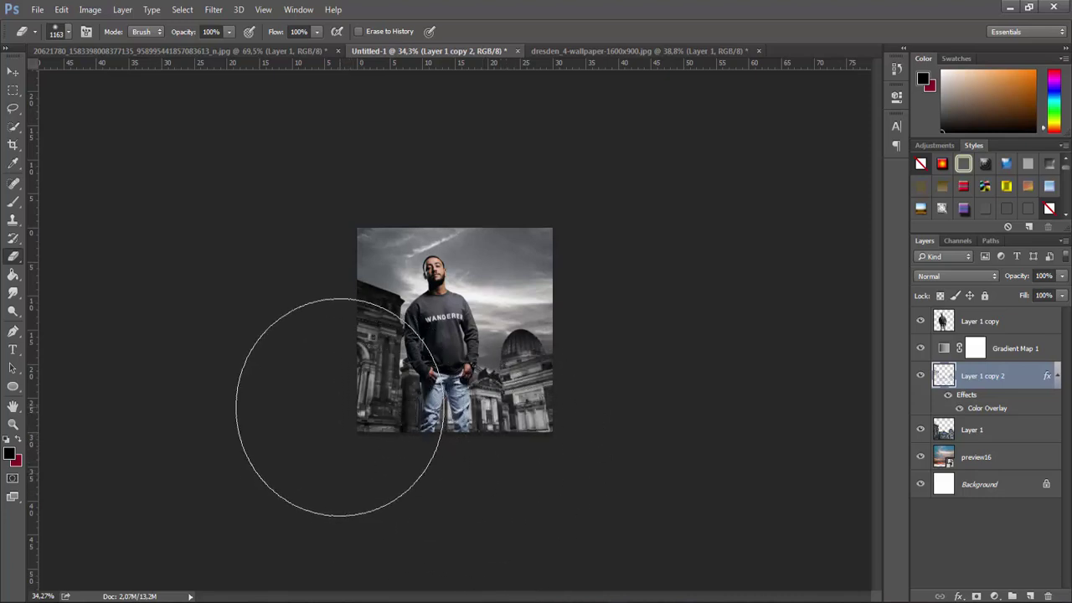
# Zoom in on the composite and bring up the File menu
pyautogui.click(13, 425)
pyautogui.moveTo(389, 393); pyautogui.dragTo(431, 399)
pyautogui.click(38, 9)
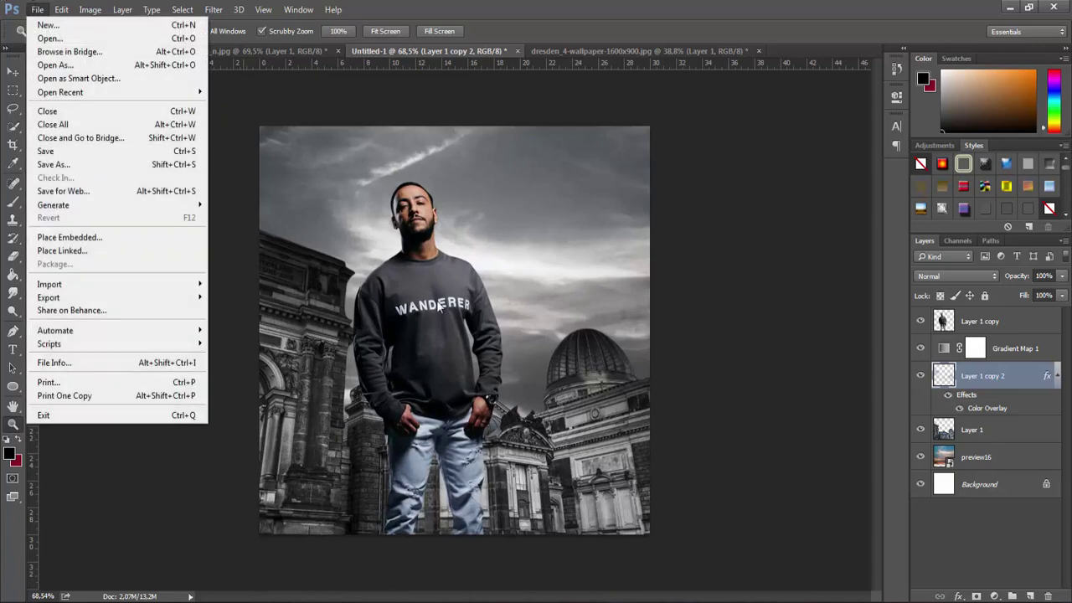
# Place the smoke-stack image as an embedded layer
pyautogui.click(89, 235)
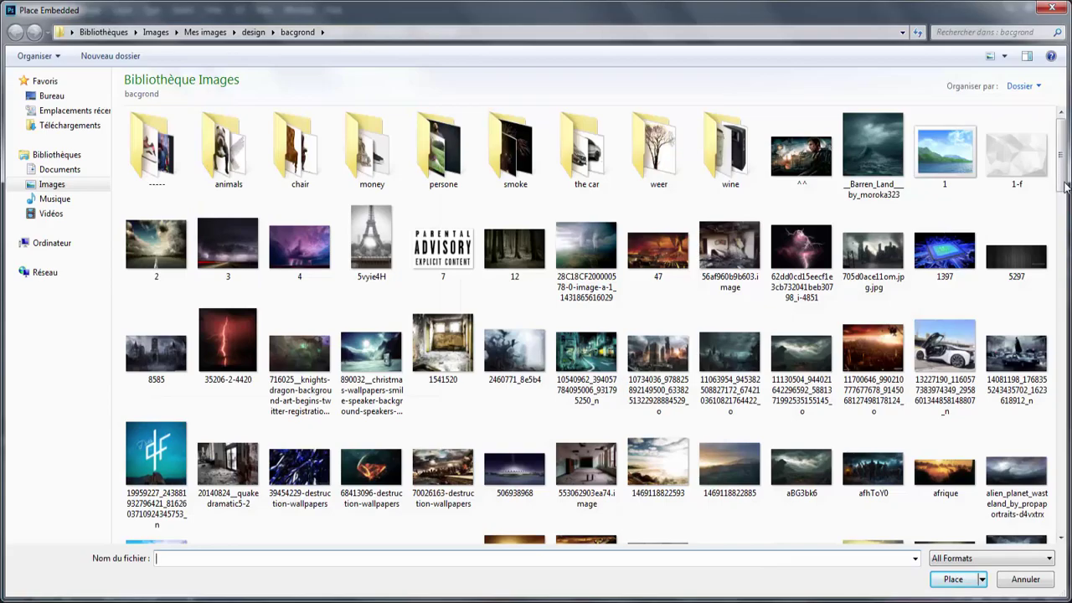
pyautogui.scroll(-2, 1064, 186)
pyautogui.scroll(-3, 1047, 239)
pyautogui.scroll(-2, 1047, 239)
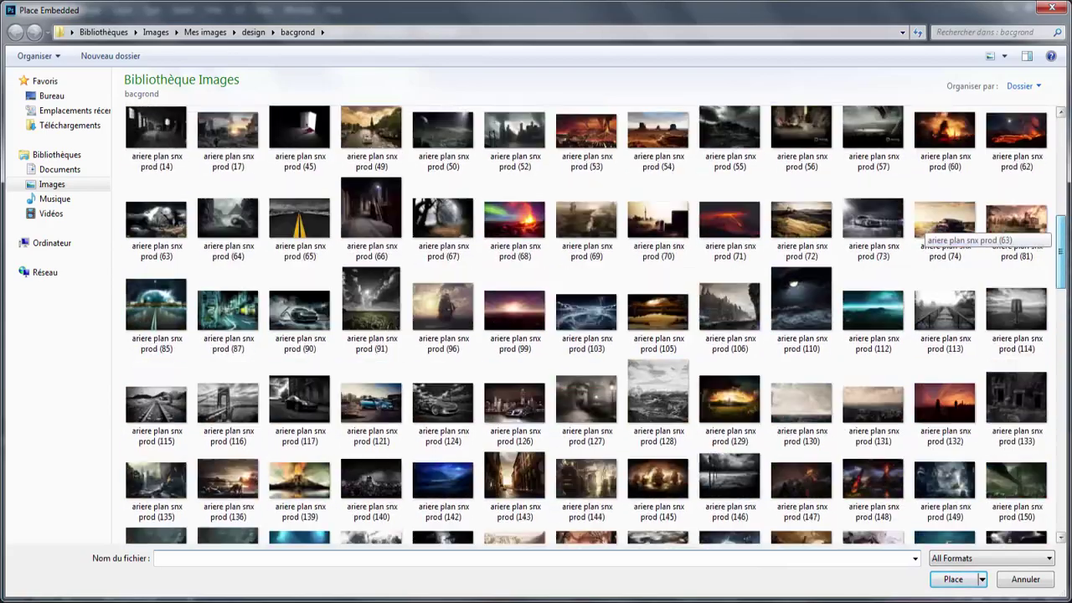
pyautogui.scroll(6, 1046, 238)
pyautogui.scroll(1, 717, 260)
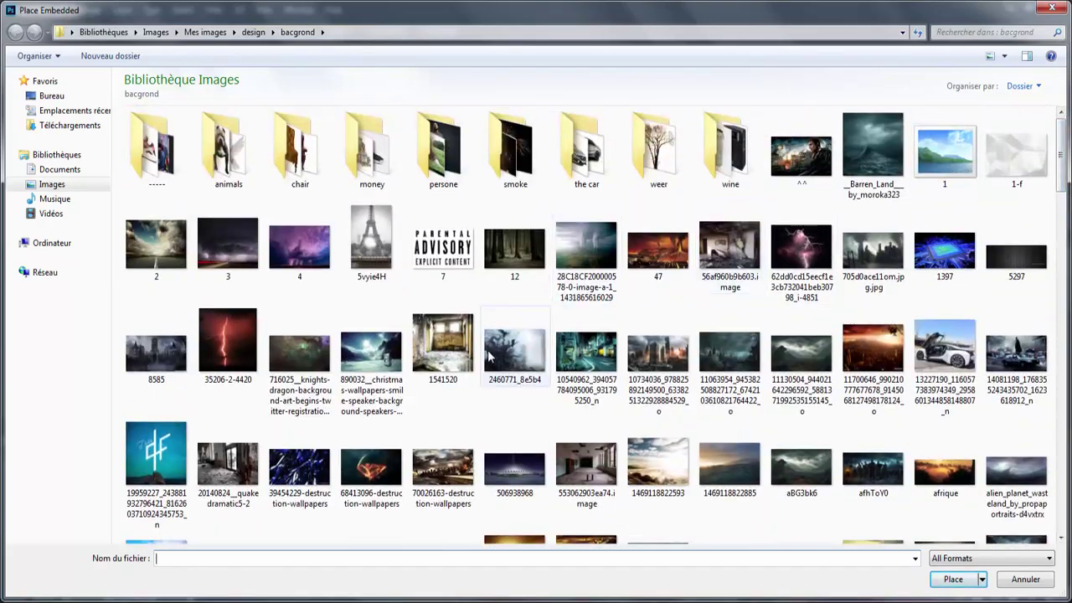
pyautogui.doubleClick(569, 263)
pyautogui.press('Return')
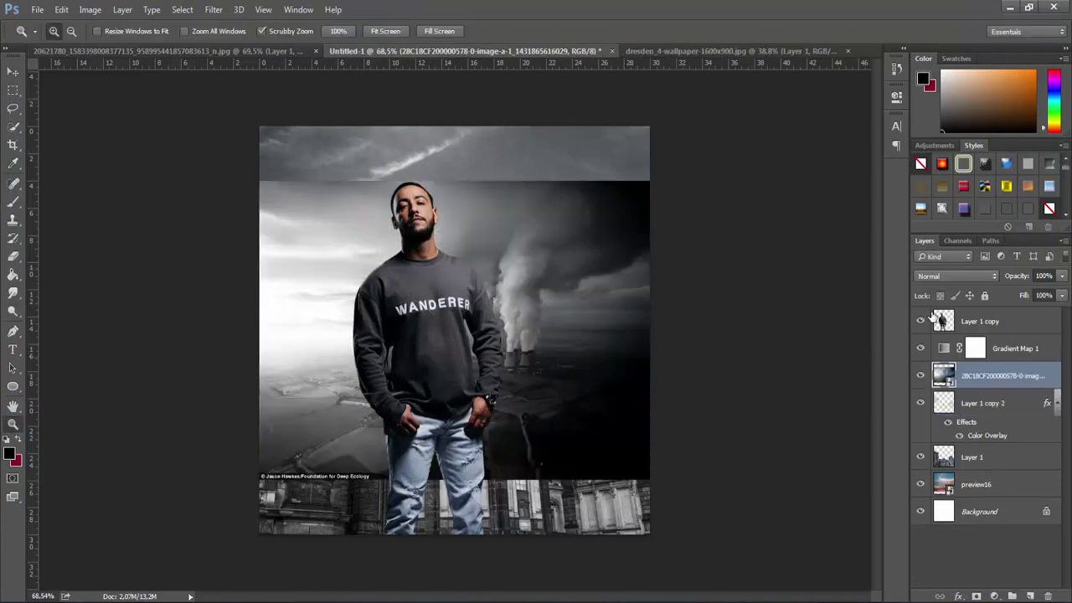
# Set the smoke layer to Screen, move it below Layer 1, rasterize it and erase its top edge
pyautogui.click(957, 276)
pyautogui.click(948, 374)
pyautogui.moveTo(959, 377); pyautogui.dragTo(967, 456)
pyautogui.click(12, 256)
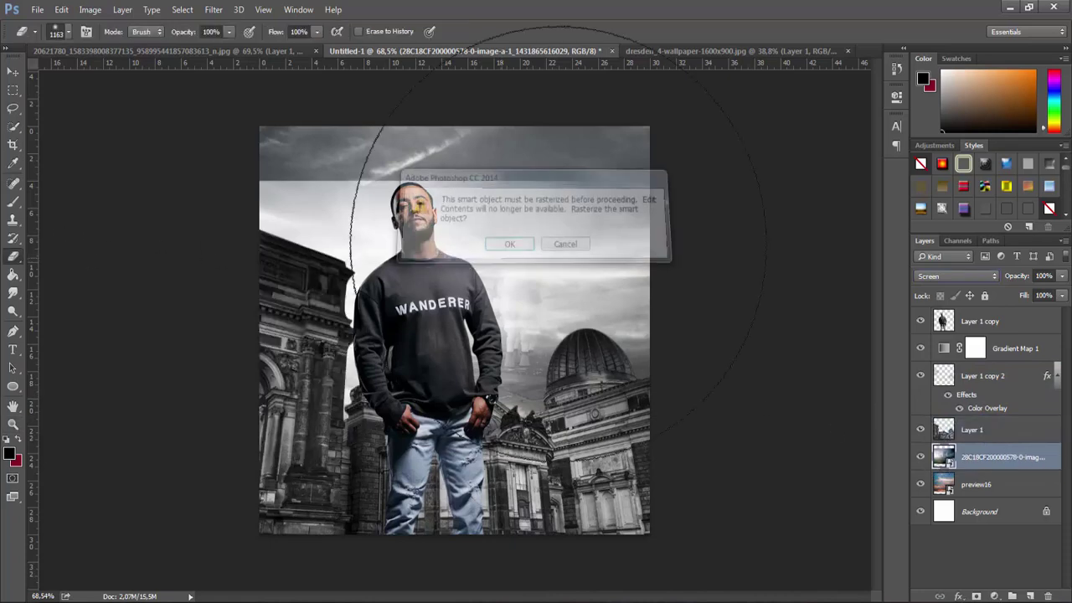
pyautogui.press('Return')
pyautogui.moveTo(569, 50); pyautogui.dragTo(280, 92)
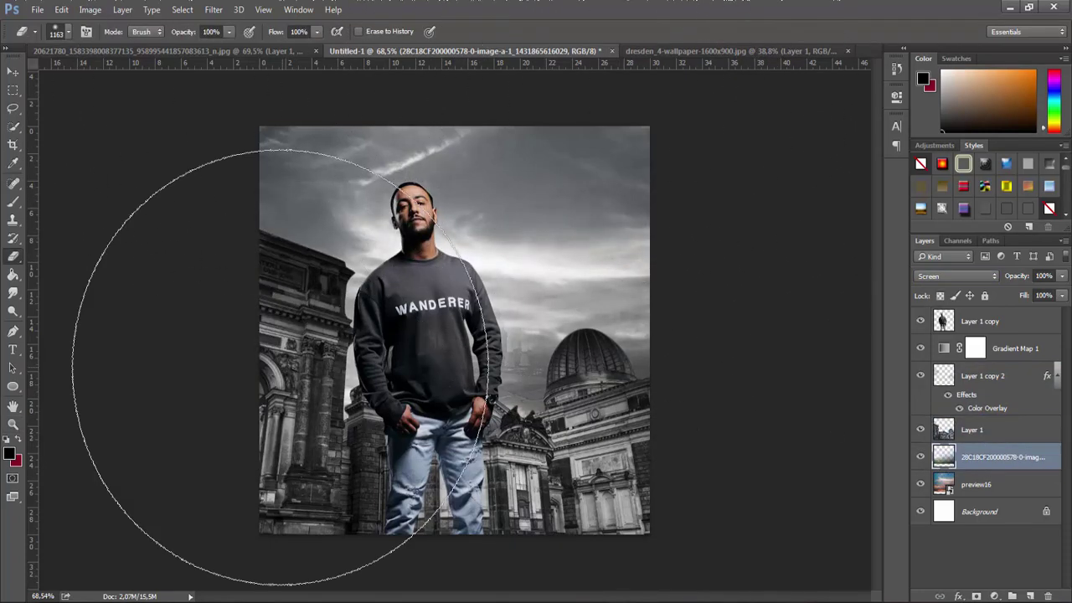
# Place the skull_and_bones image as an embedded layer
pyautogui.click(37, 10)
pyautogui.click(66, 238)
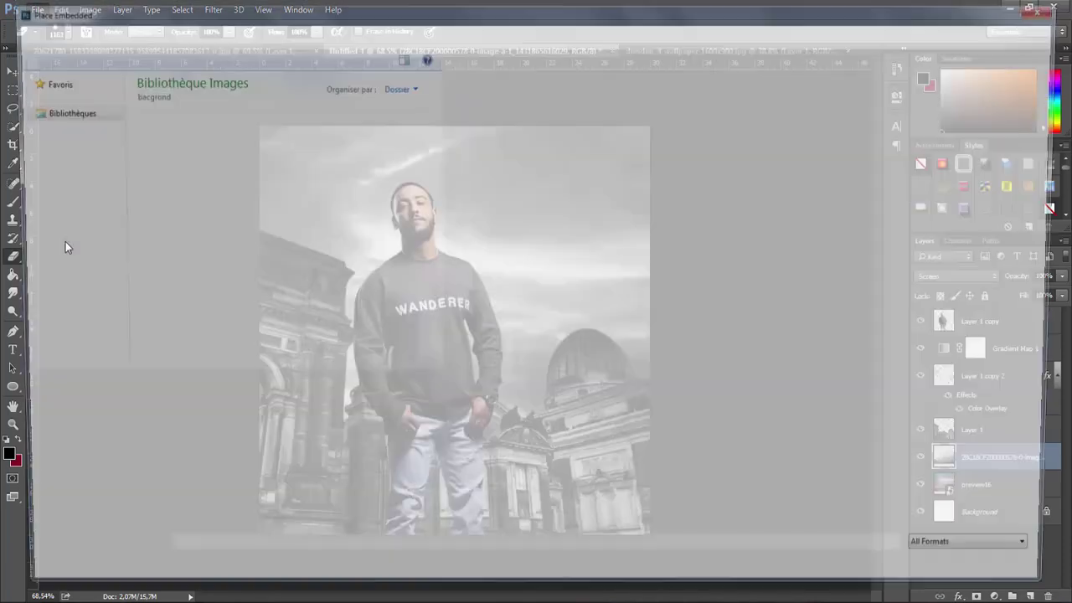
pyautogui.scroll(-10, 319, 300)
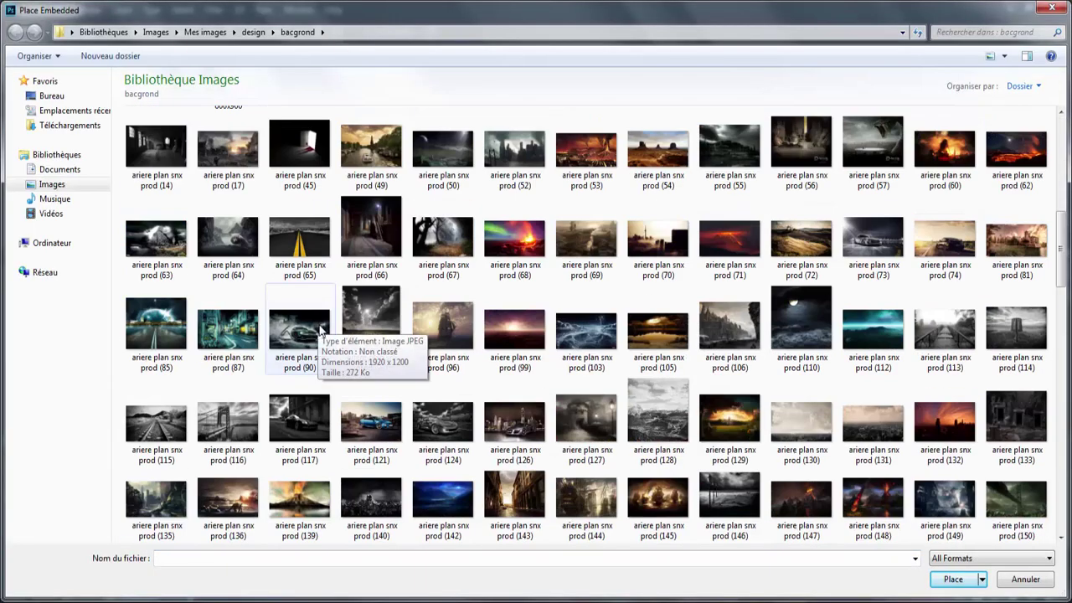
pyautogui.scroll(-5, 346, 359)
pyautogui.scroll(-3, 352, 359)
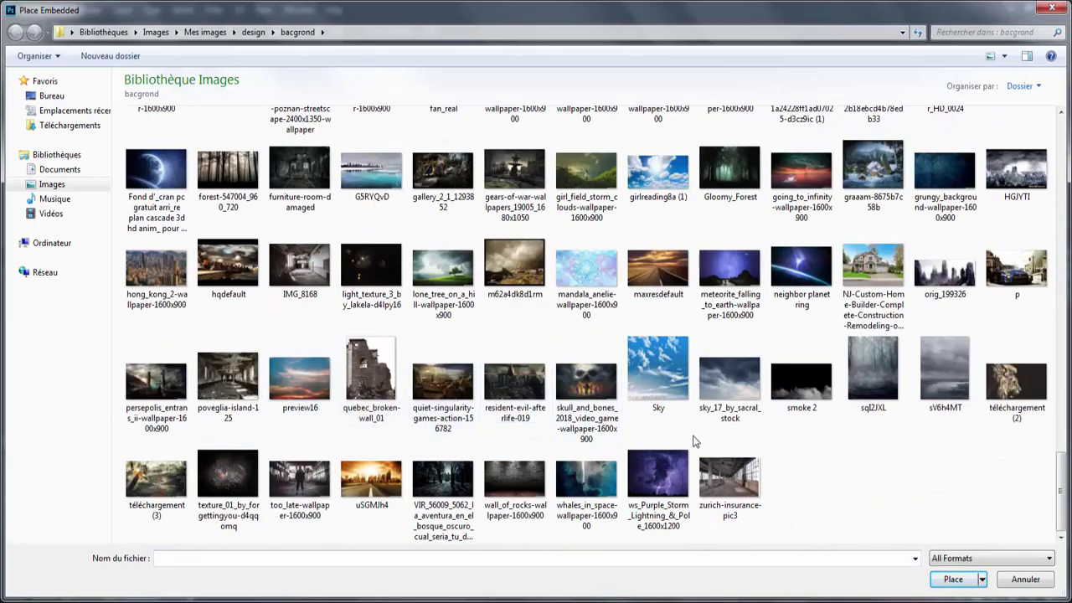
pyautogui.doubleClick(593, 384)
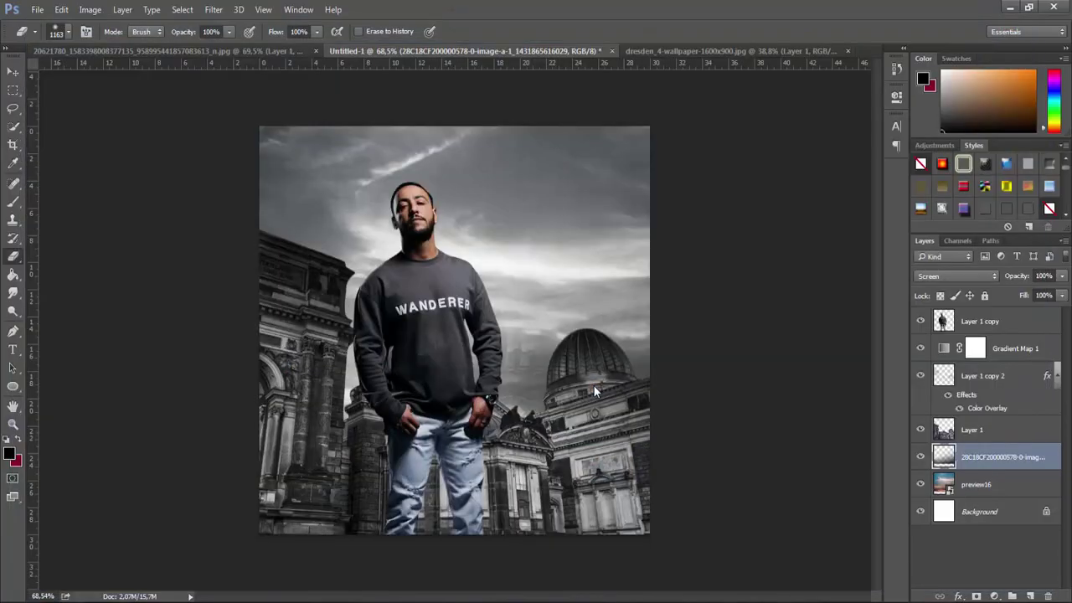
# Move and enlarge the skull_and_bones image across the sky
pyautogui.moveTo(593, 384)
pyautogui.mouseDown()
pyautogui.moveTo(576, 350)
pyautogui.moveTo(576, 366)
pyautogui.mouseUp()
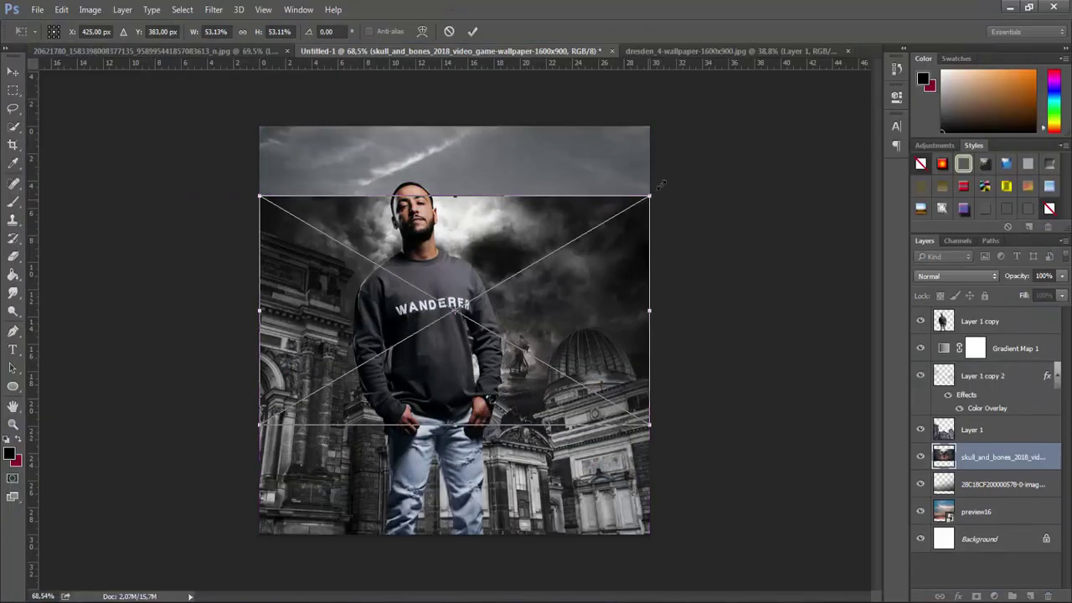
pyautogui.moveTo(660, 184); pyautogui.dragTo(751, 115)
pyautogui.press('Return')
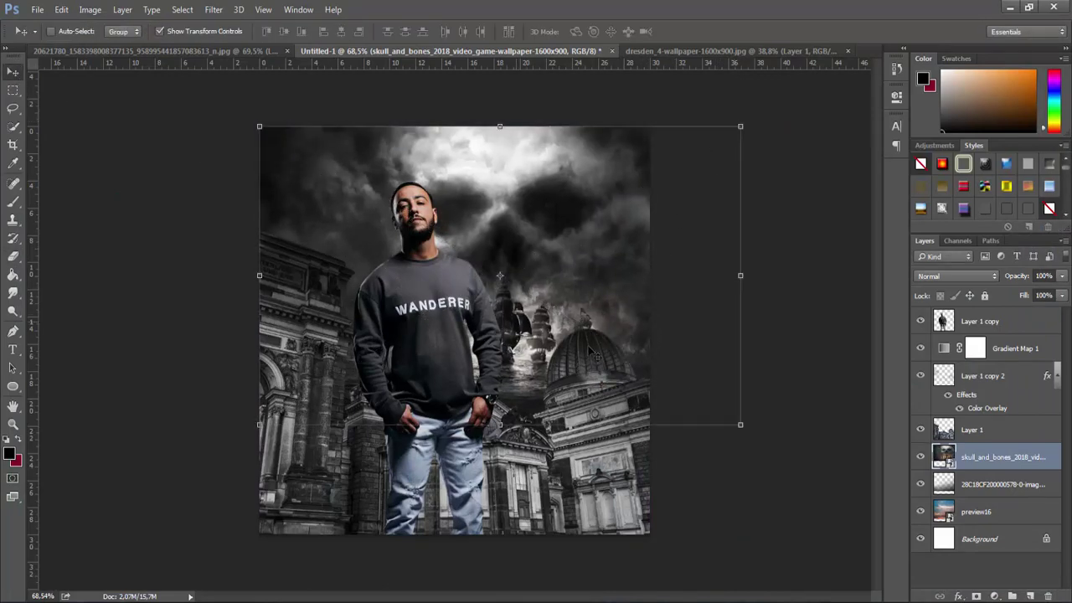
pyautogui.moveTo(739, 424); pyautogui.dragTo(808, 485)
pyautogui.press('Return')
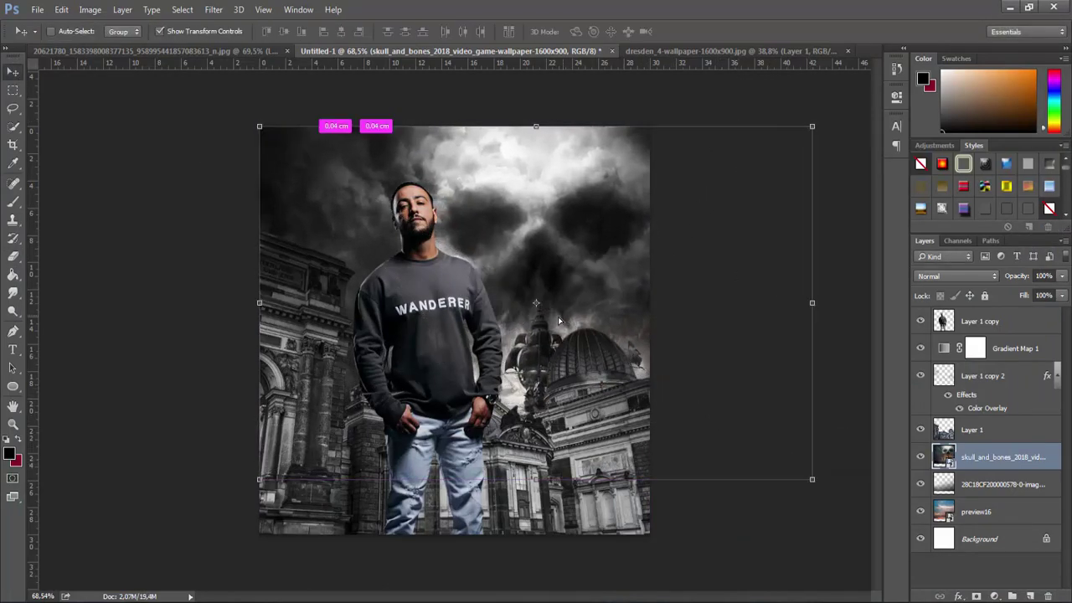
pyautogui.moveTo(557, 317); pyautogui.dragTo(527, 316)
# Try the Luminosity blend mode on the skull layer and toggle it to compare
pyautogui.click(954, 275)
pyautogui.click(934, 550)
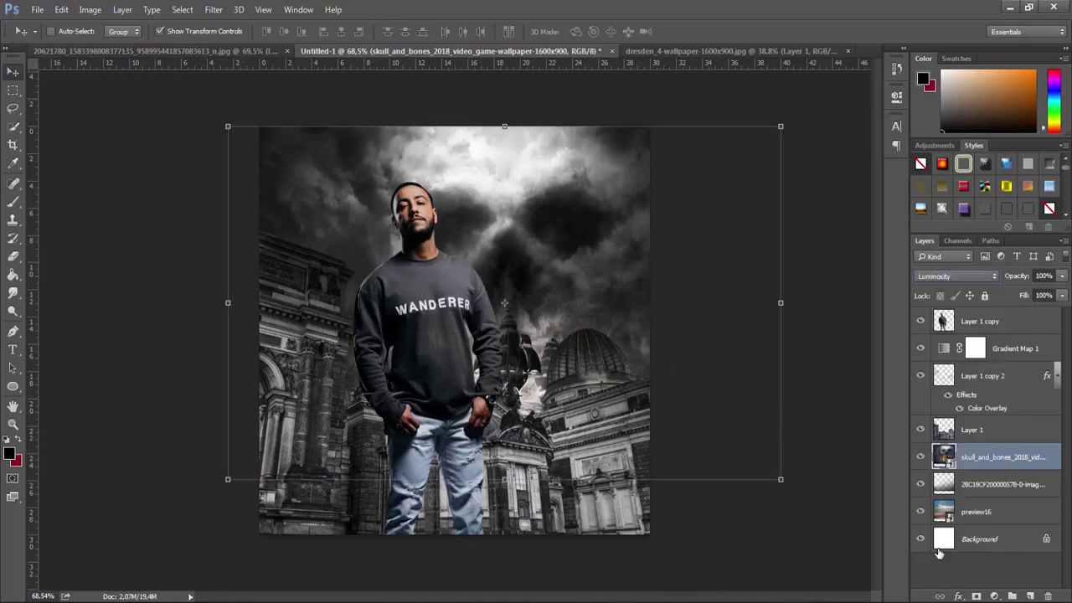
pyautogui.scroll(1, 928, 276)
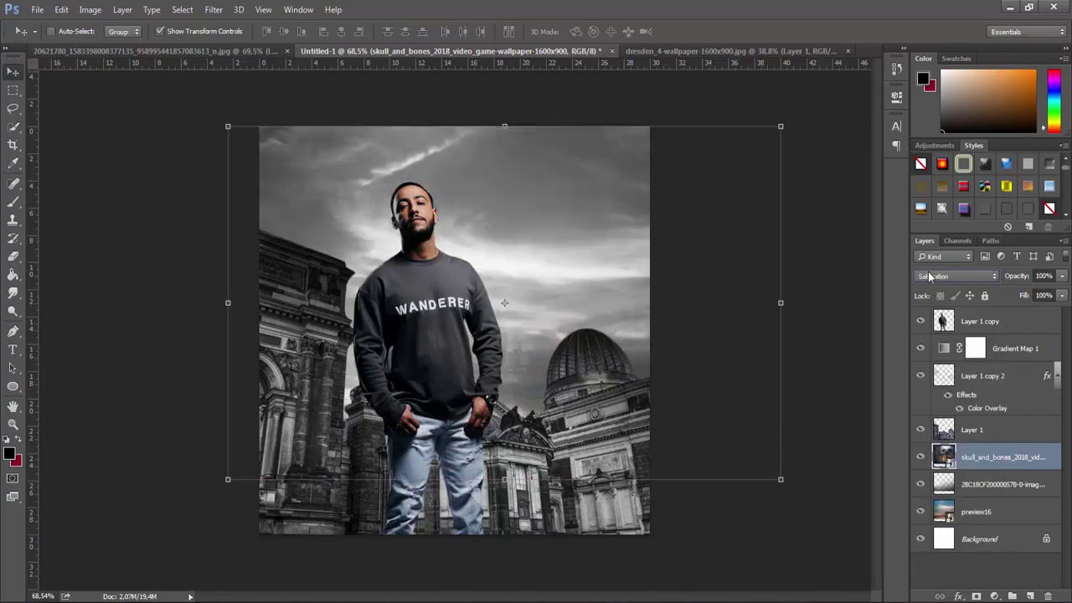
pyautogui.scroll(2, 928, 276)
pyautogui.scroll(1, 928, 277)
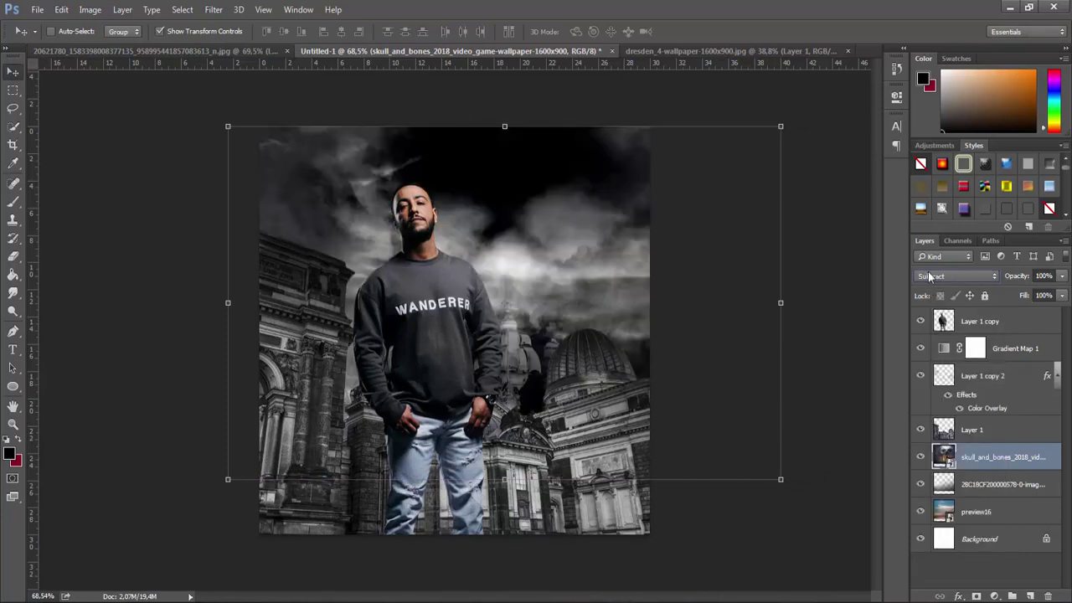
pyautogui.scroll(1, 928, 276)
pyautogui.scroll(1, 928, 276)
pyautogui.scroll(-1, 928, 277)
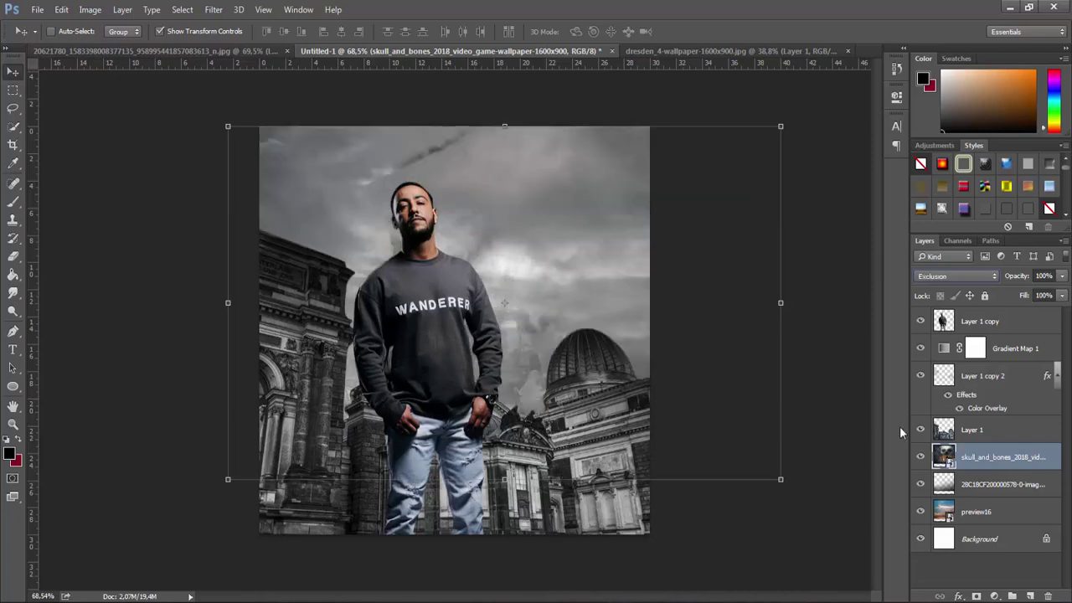
pyautogui.click(919, 456)
pyautogui.click(919, 456)
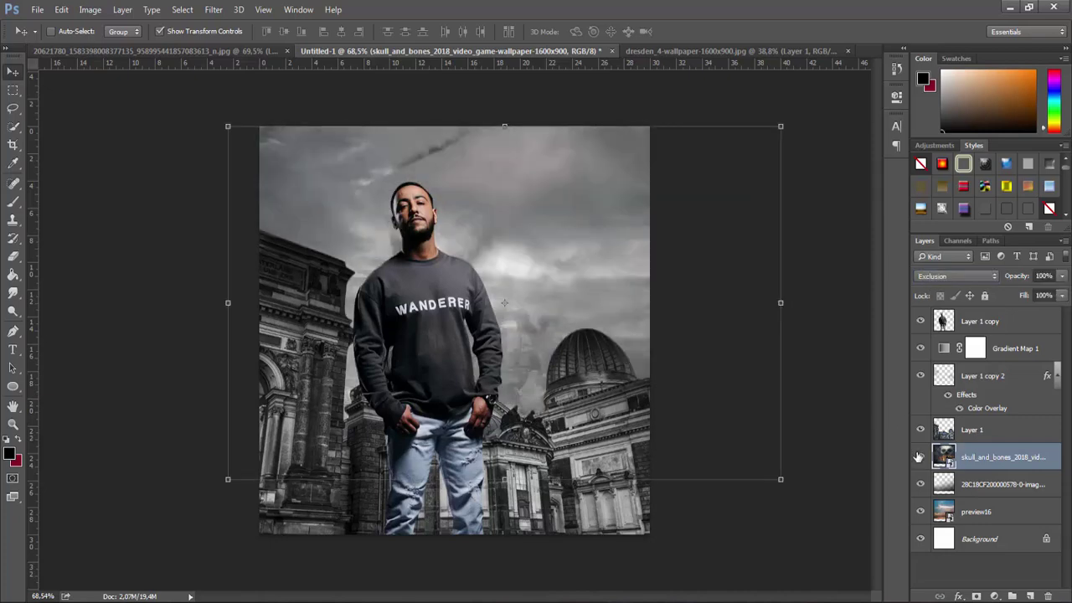
# Switch the skull layer to Soft Light at about 69% opacity
pyautogui.click(933, 276)
pyautogui.click(932, 279)
pyautogui.scroll(-1, 932, 279)
pyautogui.scroll(-1, 932, 278)
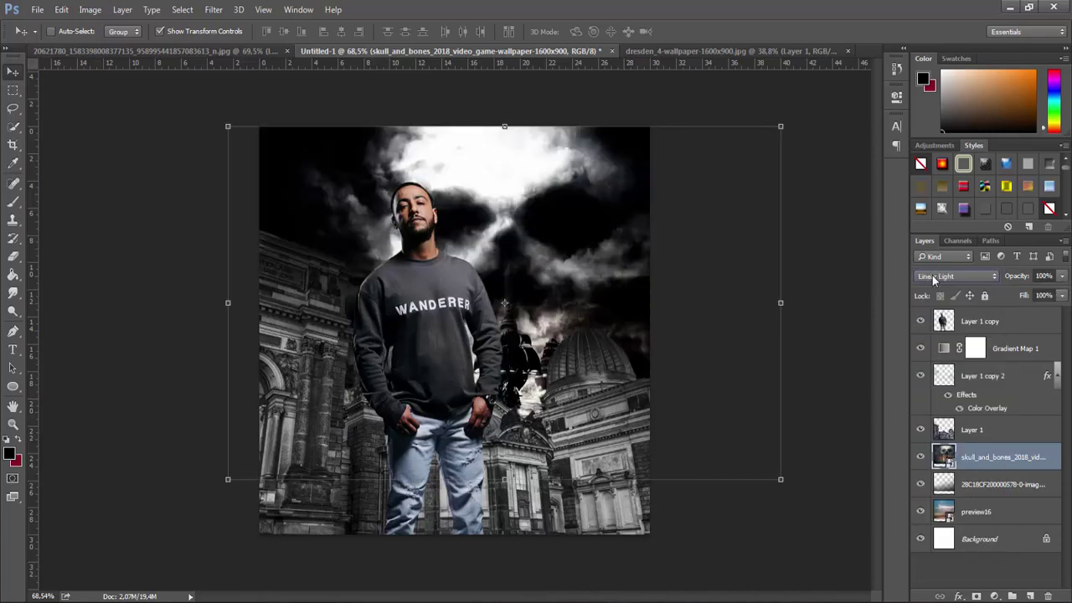
pyautogui.scroll(-1, 932, 279)
pyautogui.scroll(2, 933, 279)
pyautogui.scroll(2, 932, 279)
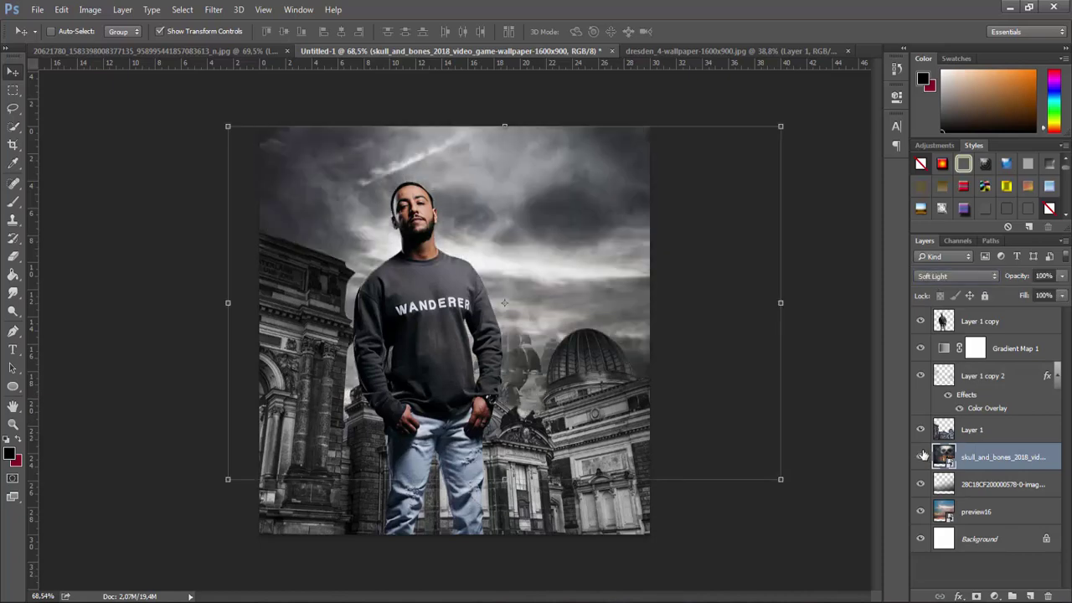
pyautogui.moveTo(1013, 277); pyautogui.dragTo(1003, 280)
# Zoom out to view the whole composite and bring up the File menu
pyautogui.click(12, 425)
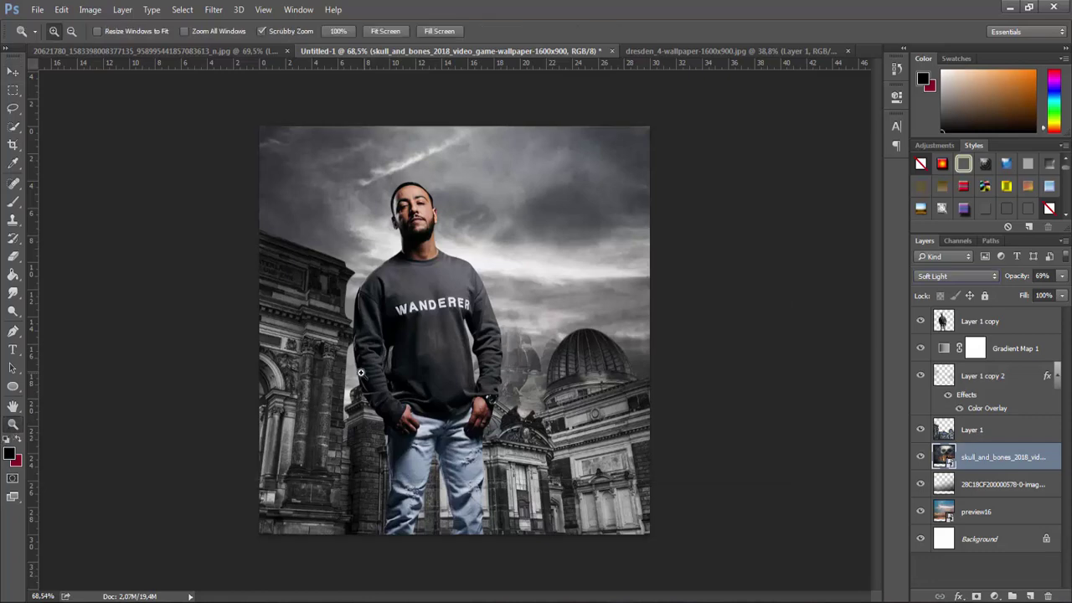
pyautogui.moveTo(193, 113); pyautogui.dragTo(137, 110)
pyautogui.click(38, 9)
# Add a Color Balance layer with midtones shifted to Cyan −58 and Blue +17
pyautogui.click(998, 320)
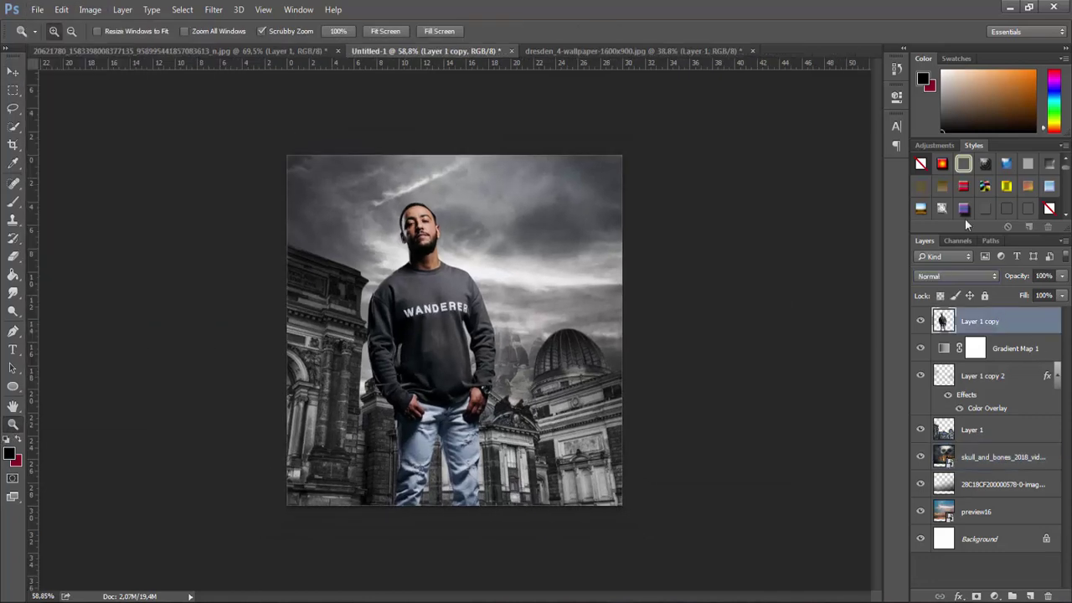
pyautogui.click(933, 145)
pyautogui.click(954, 192)
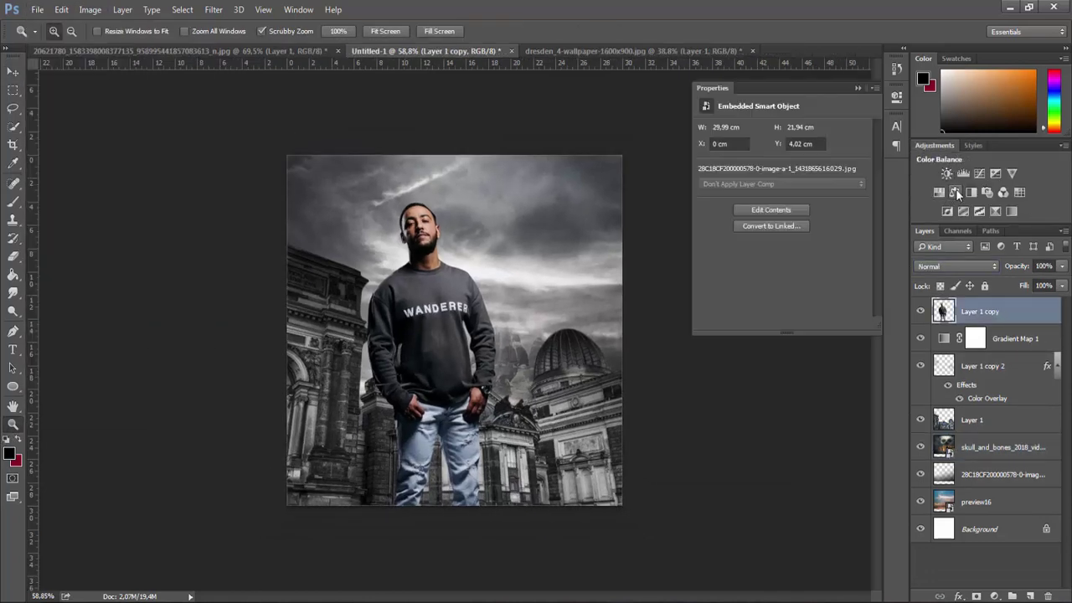
pyautogui.moveTo(764, 160); pyautogui.dragTo(727, 157)
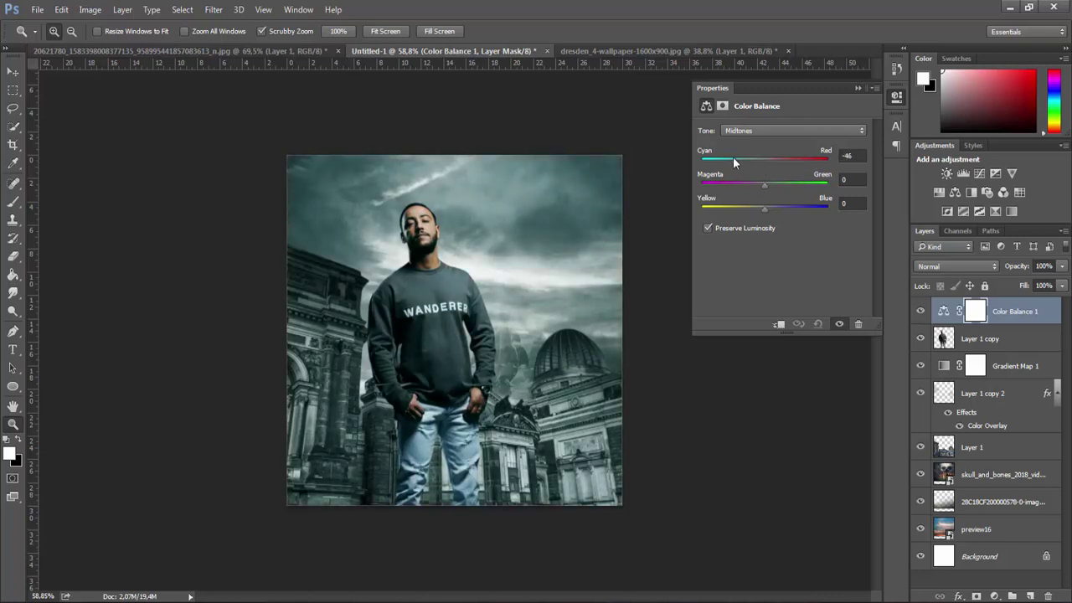
pyautogui.moveTo(777, 208); pyautogui.dragTo(775, 207)
pyautogui.click(896, 97)
# Add a second cyan-blue Color Balance layer, then delete it
pyautogui.click(954, 193)
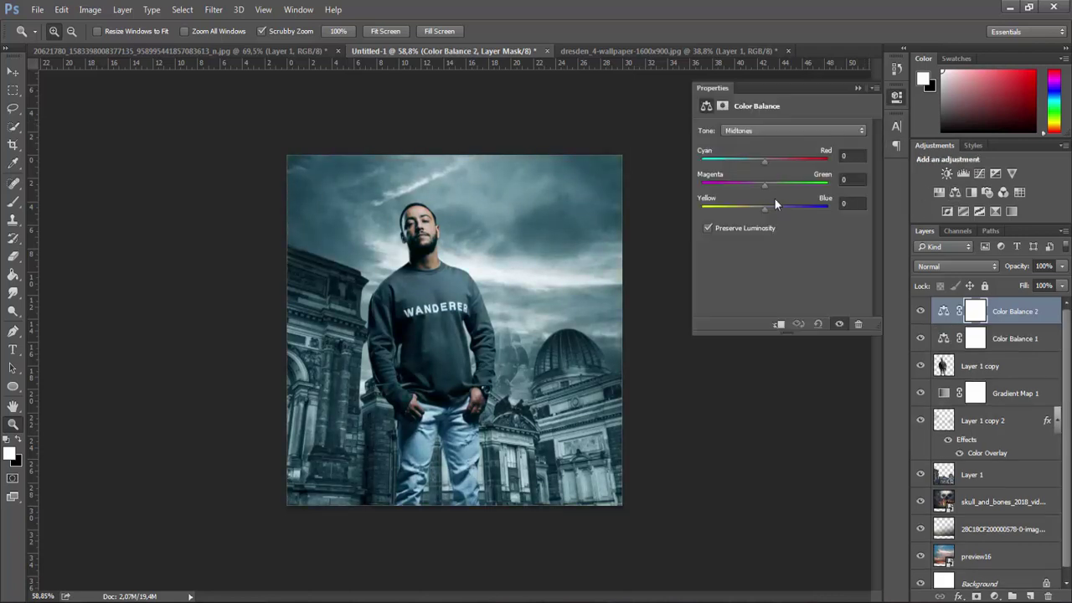
pyautogui.moveTo(739, 160); pyautogui.dragTo(736, 160)
pyautogui.moveTo(764, 209); pyautogui.dragTo(776, 209)
pyautogui.click(855, 87)
pyautogui.press('Delete')
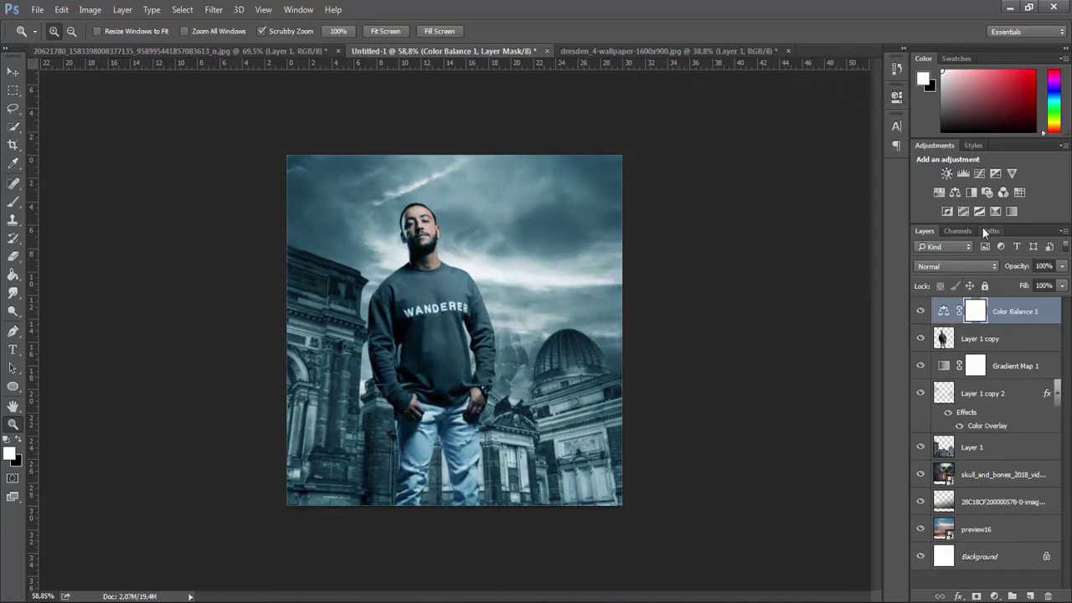
# Add a Curves S-curve that darkens the shadows and brightens the highlights
pyautogui.click(979, 173)
pyautogui.moveTo(763, 264); pyautogui.dragTo(763, 276)
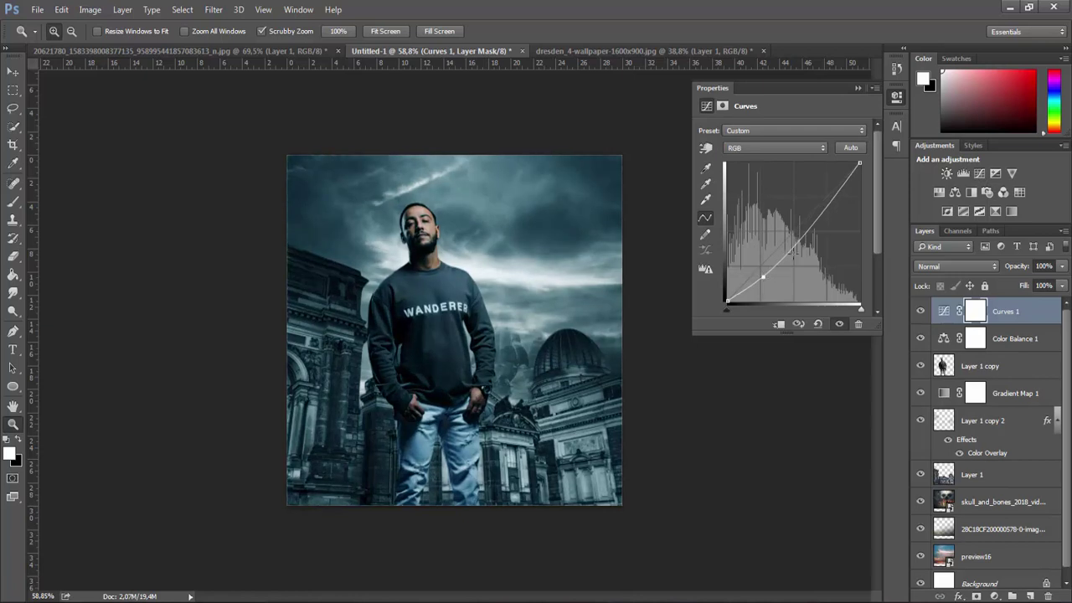
pyautogui.moveTo(826, 211); pyautogui.dragTo(825, 197)
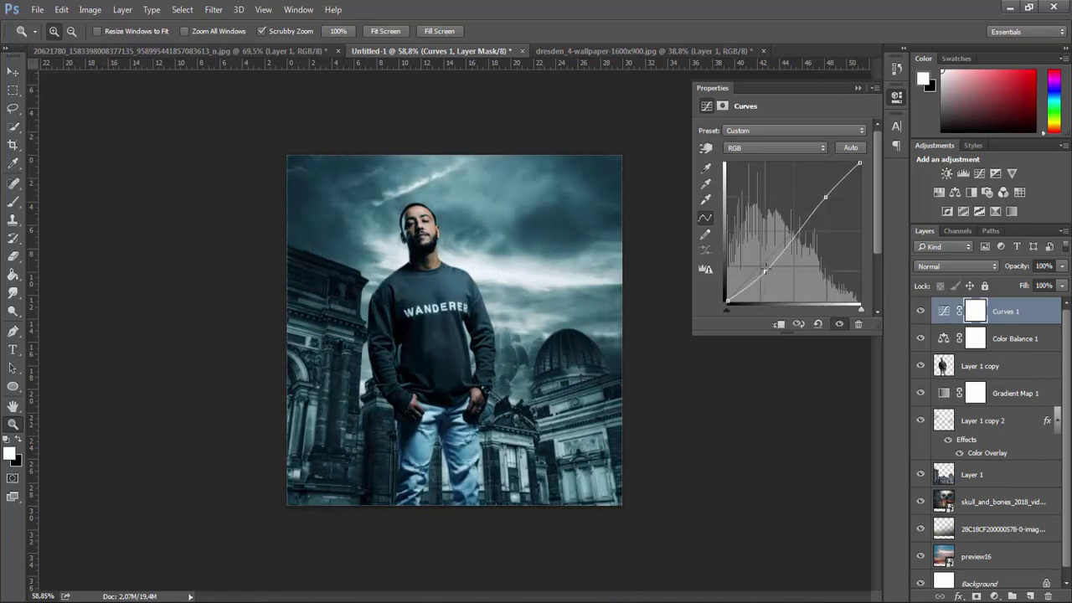
pyautogui.click(858, 88)
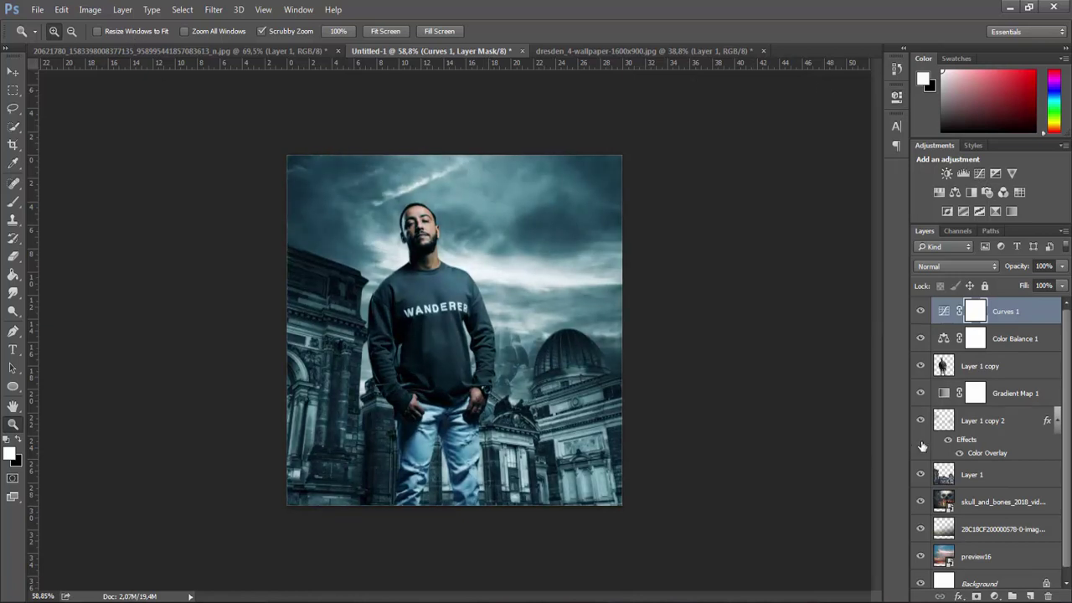
pyautogui.click(971, 368)
pyautogui.rightClick(971, 368)
# Duplicate the man's layer with Ctrl+J and give the copy a black Color Overlay
pyautogui.click(837, 104)
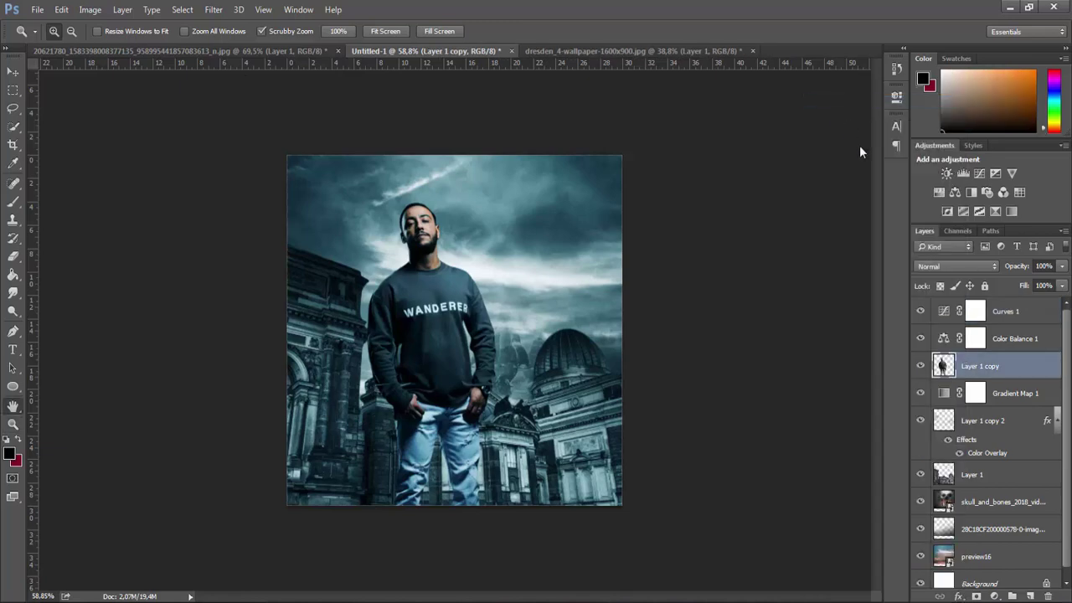
pyautogui.click(992, 87)
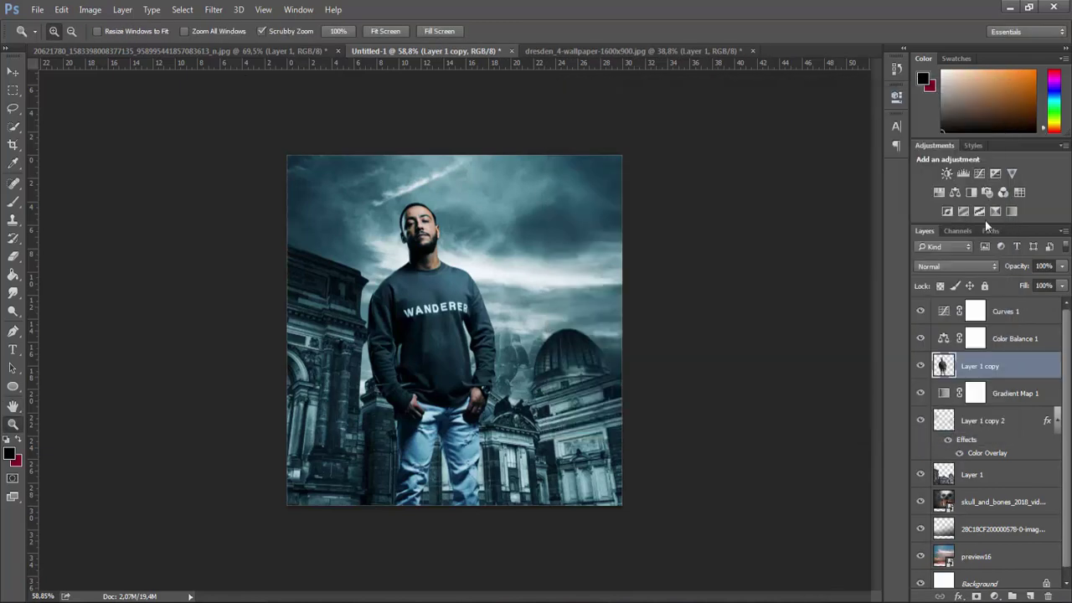
pyautogui.hotkey('ctrl', 'j')
pyautogui.rightClick(996, 366)
pyautogui.click(871, 96)
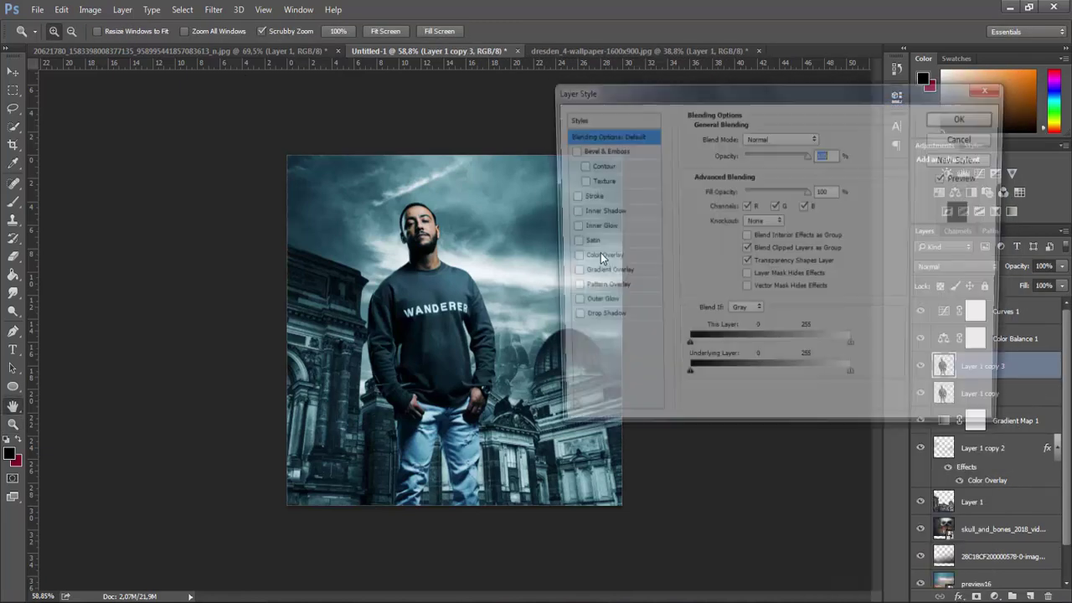
pyautogui.click(594, 257)
pyautogui.click(815, 145)
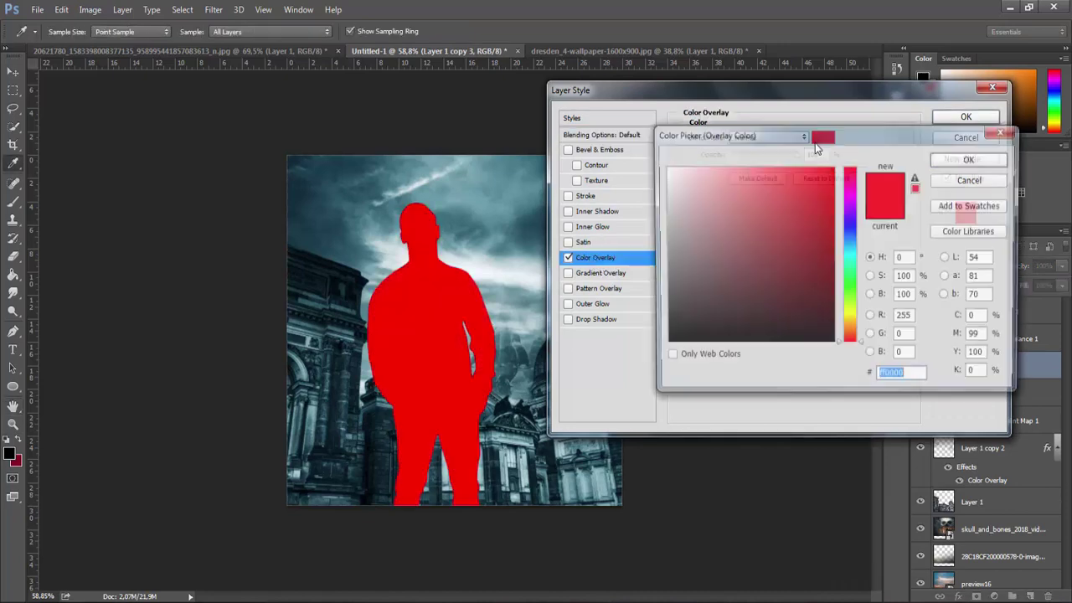
pyautogui.moveTo(669, 335); pyautogui.dragTo(545, 402)
pyautogui.press('Return')
pyautogui.press('Return')
# Erase the black silhouette copy with a smaller eraser to reveal the man
pyautogui.press('e')
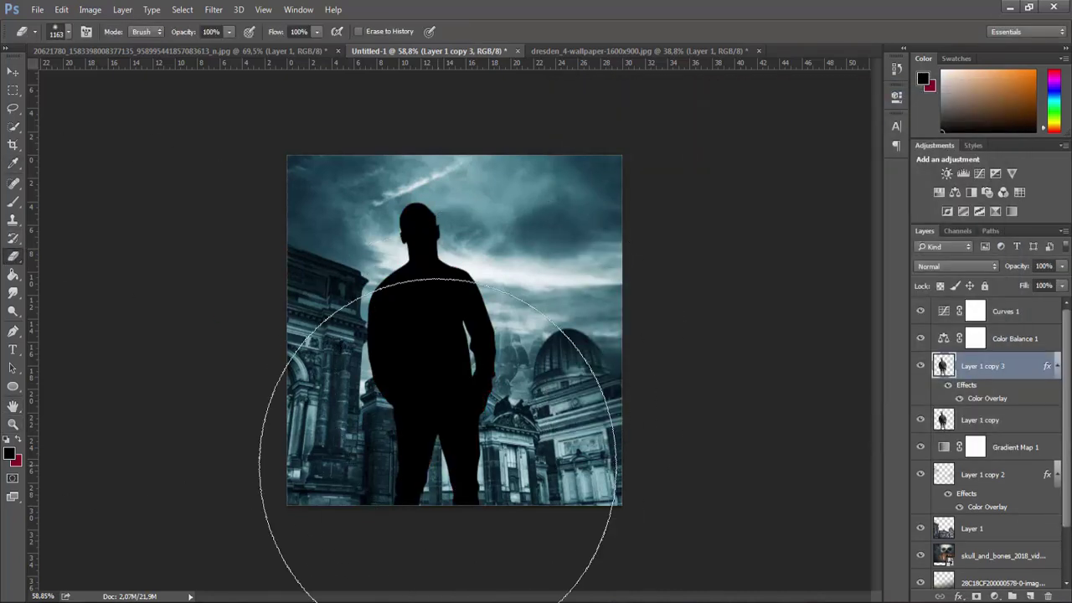
pyautogui.click(406, 448)
pyautogui.moveTo(414, 502)
pyautogui.mouseDown()
pyautogui.moveTo(418, 352)
pyautogui.moveTo(436, 335)
pyautogui.mouseUp()
pyautogui.rightClick(540, 321)
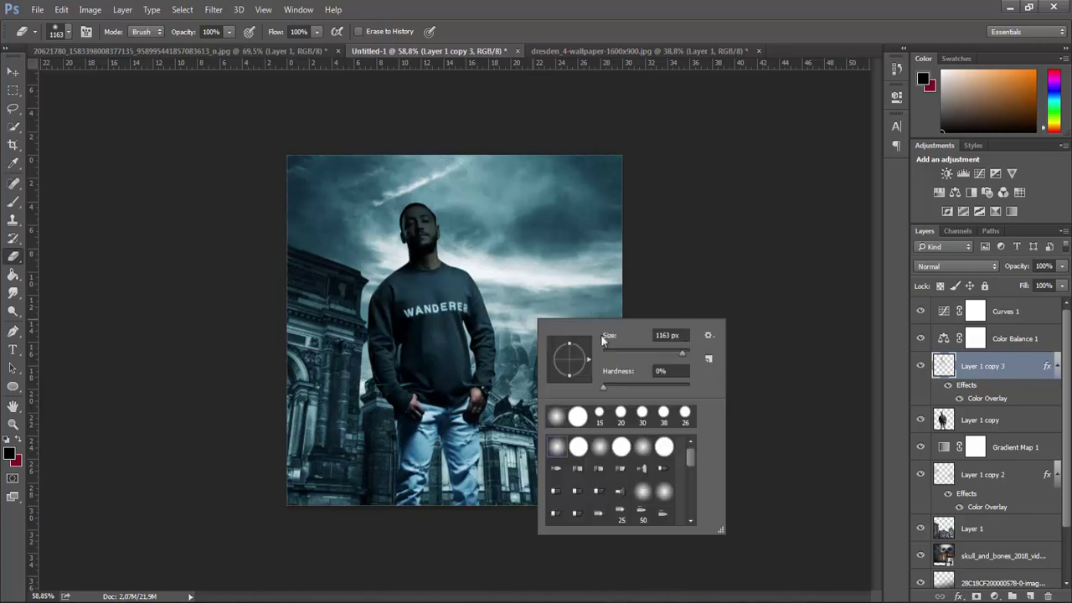
pyautogui.press('Return')
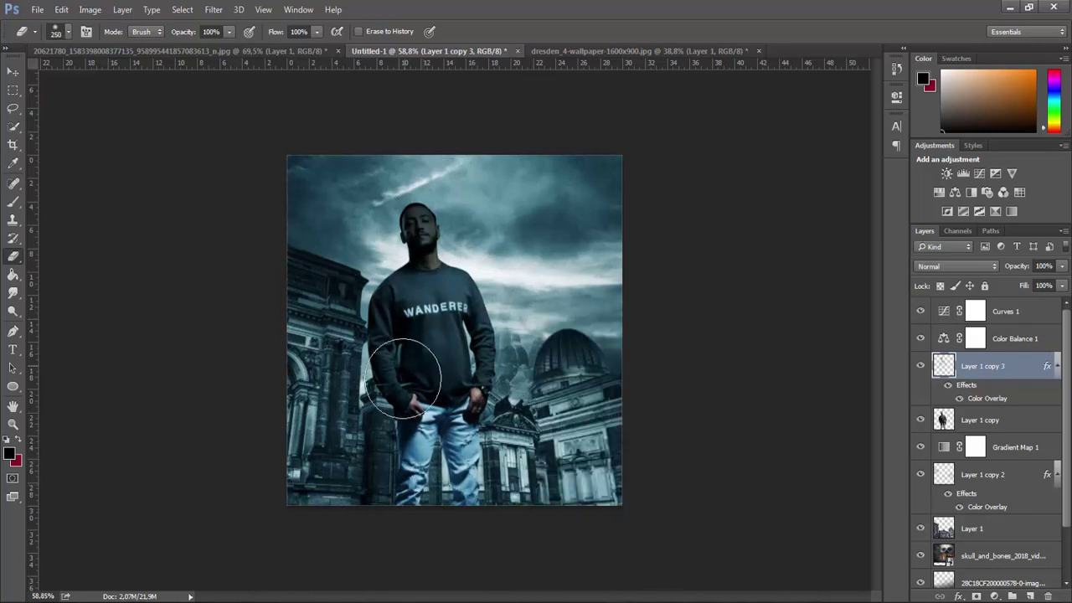
pyautogui.moveTo(427, 265); pyautogui.dragTo(431, 438)
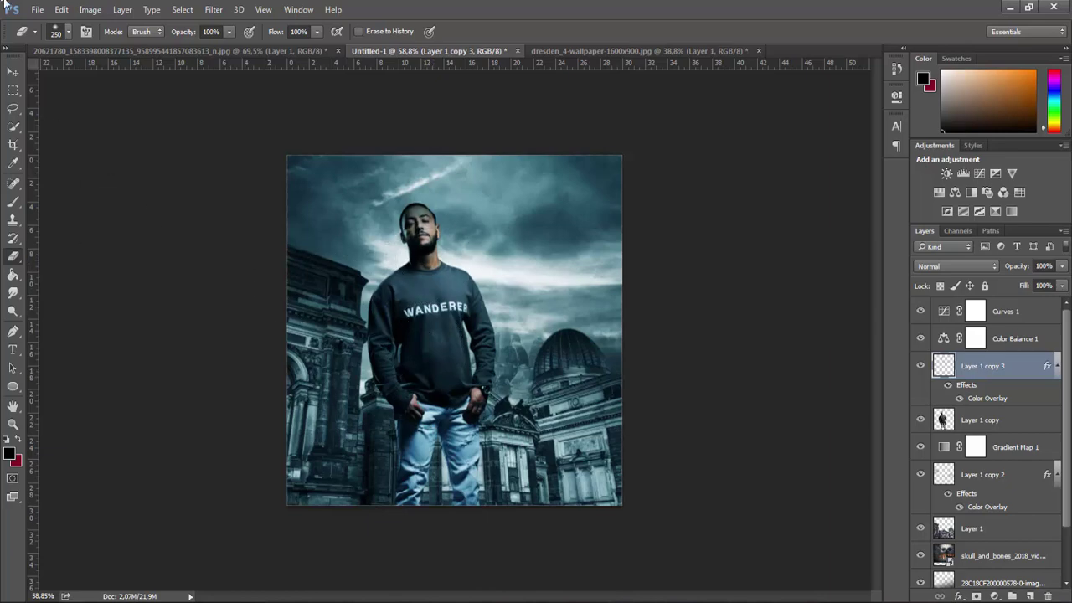
# Add an empty Layer 2 above Layer 1 copy 2
pyautogui.click(38, 9)
pyautogui.click(1003, 494)
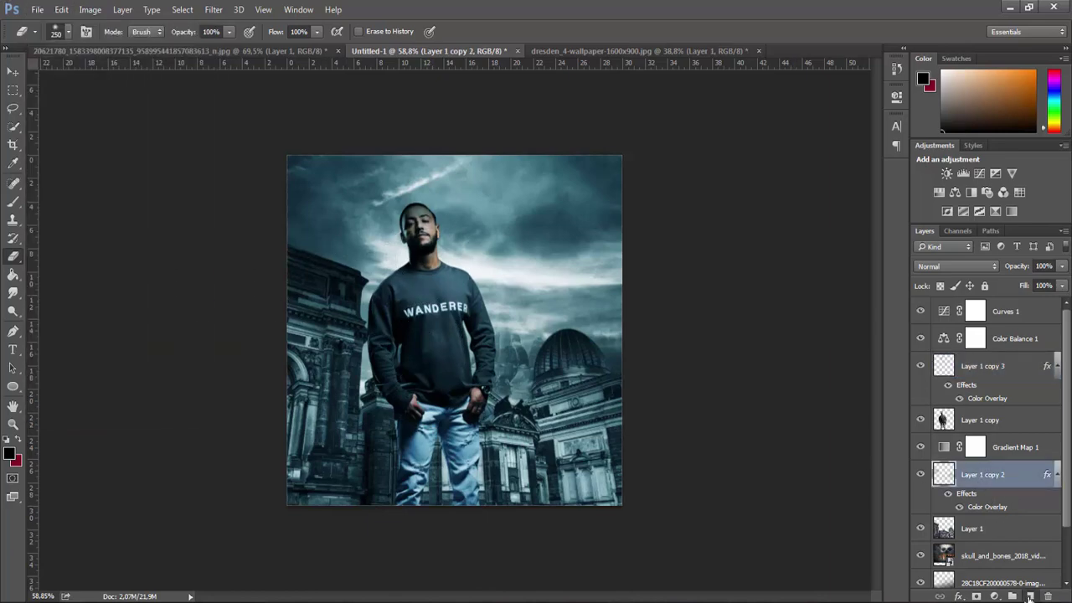
pyautogui.click(1030, 596)
# Paint a soft white (ffffff) glow in the sky with a fully soft brush
pyautogui.press('b')
pyautogui.click(9, 454)
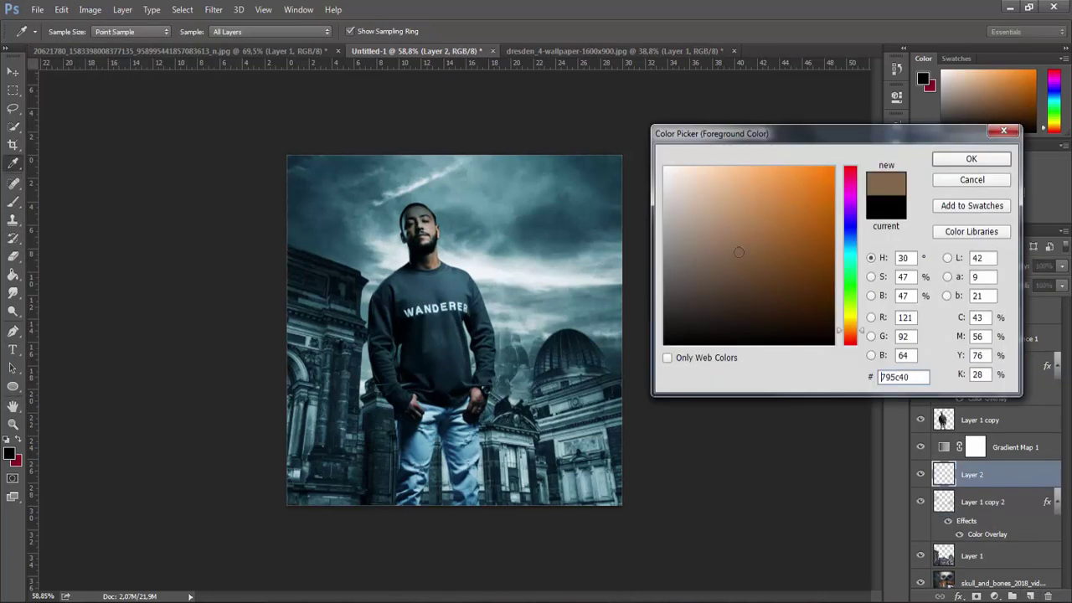
pyautogui.write('ffffff')
pyautogui.press('Return')
pyautogui.rightClick(582, 299)
pyautogui.moveTo(599, 334); pyautogui.dragTo(561, 334)
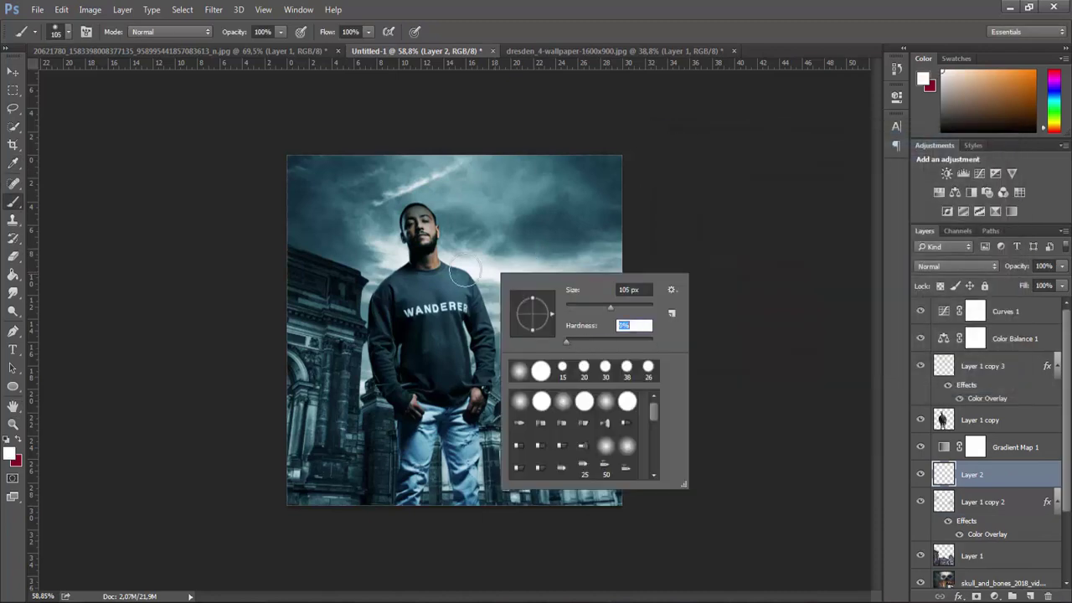
pyautogui.click(490, 232)
# Scale the glow layer up well beyond the canvas
pyautogui.click(13, 72)
pyautogui.click(12, 424)
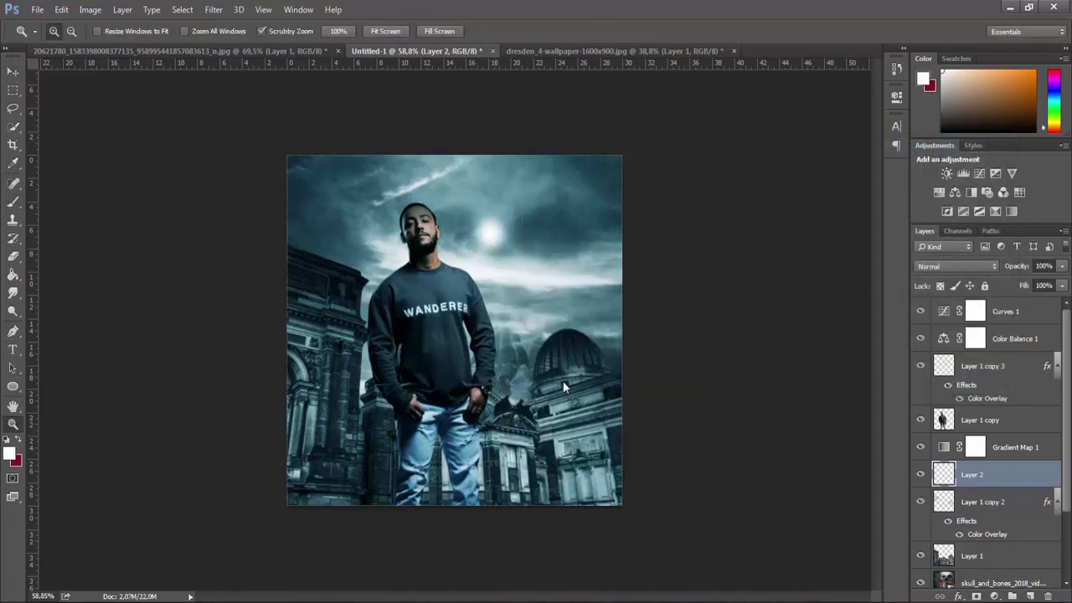
pyautogui.moveTo(563, 381); pyautogui.dragTo(156, 134)
pyautogui.hotkey('ctrl', 't')
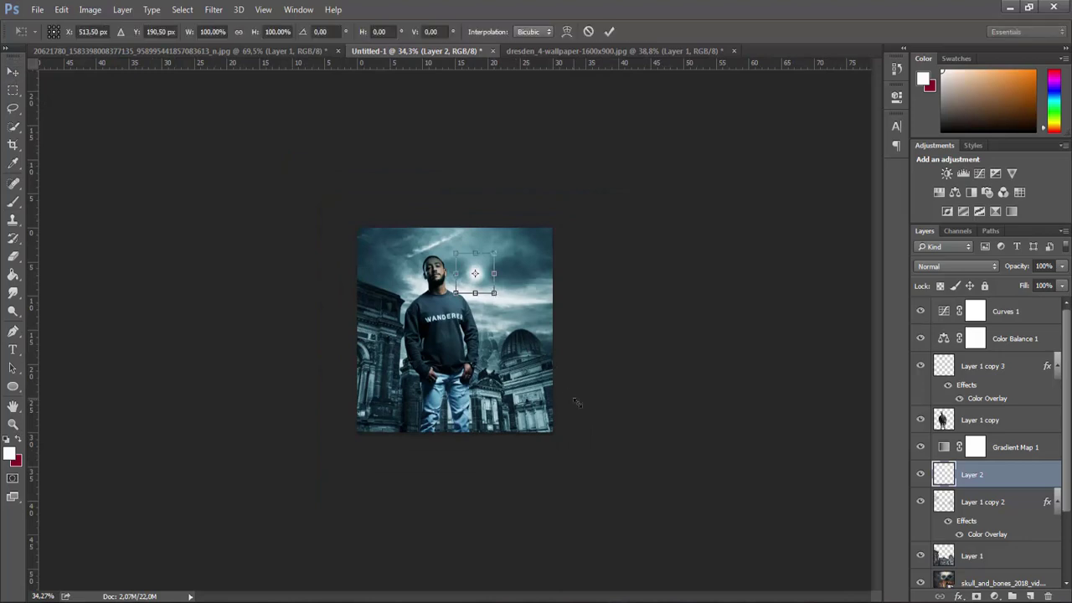
pyautogui.moveTo(556, 422)
pyautogui.mouseDown()
pyautogui.moveTo(865, 526)
pyautogui.moveTo(506, 305)
pyautogui.mouseUp()
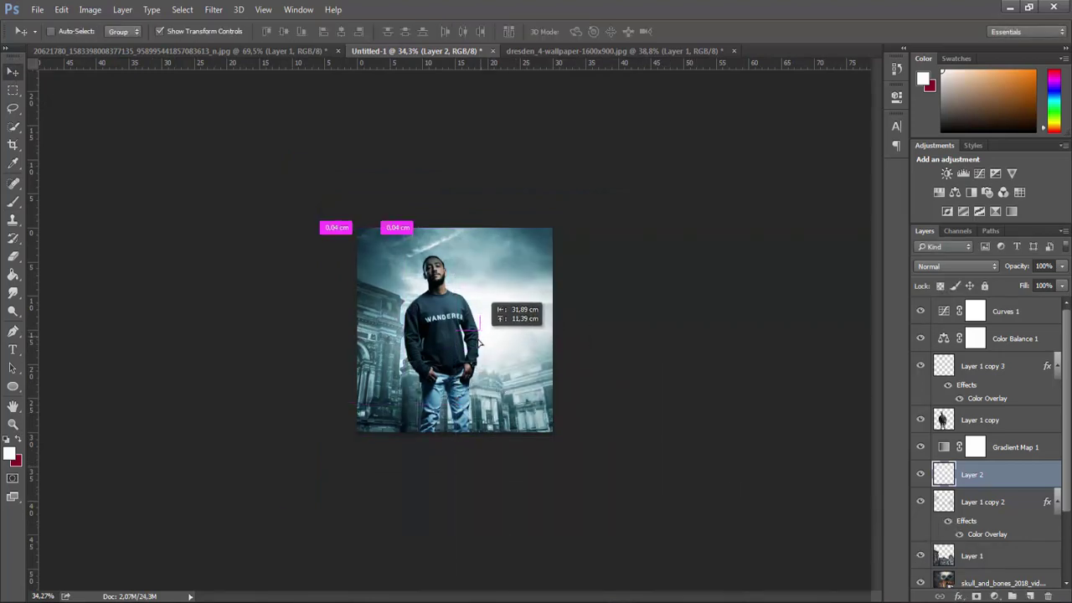
pyautogui.press('Return')
# Fade the glow layer to 61% opacity
pyautogui.write('48')
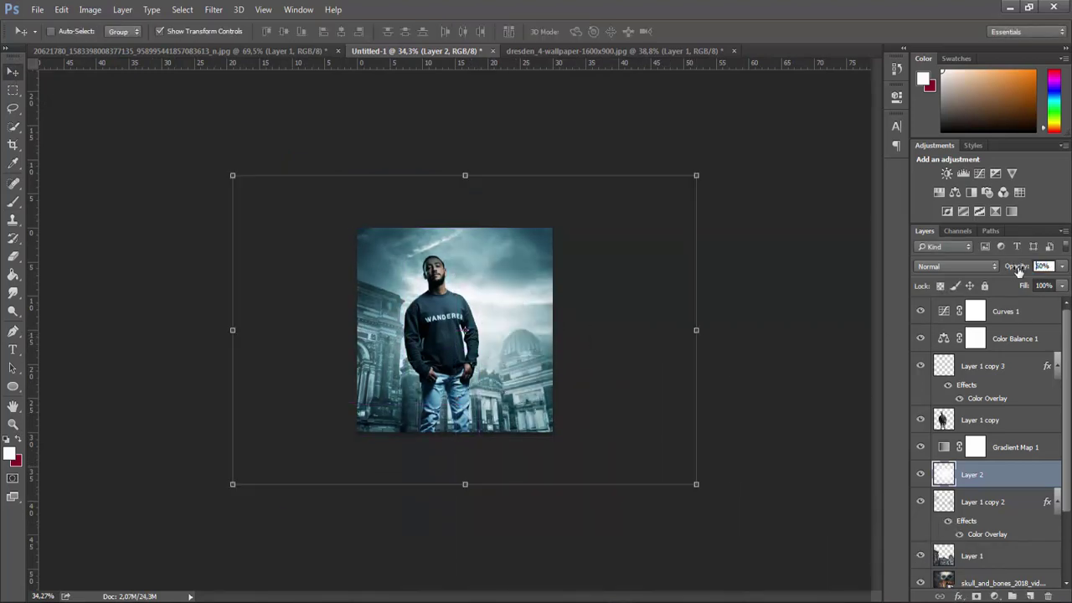
pyautogui.moveTo(713, 349); pyautogui.dragTo(703, 349)
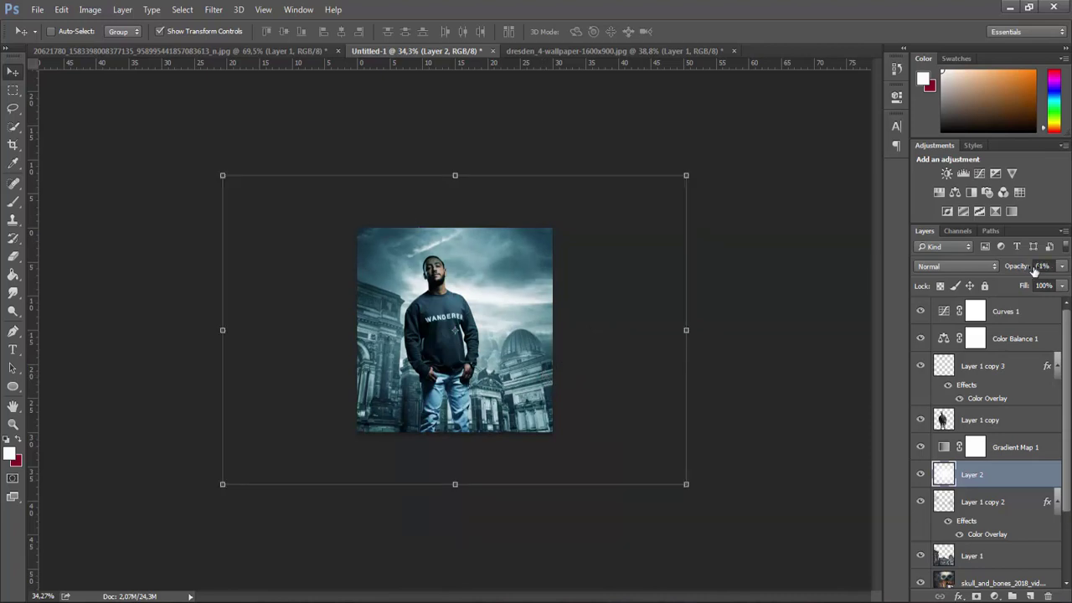
pyautogui.moveTo(516, 345); pyautogui.dragTo(502, 345)
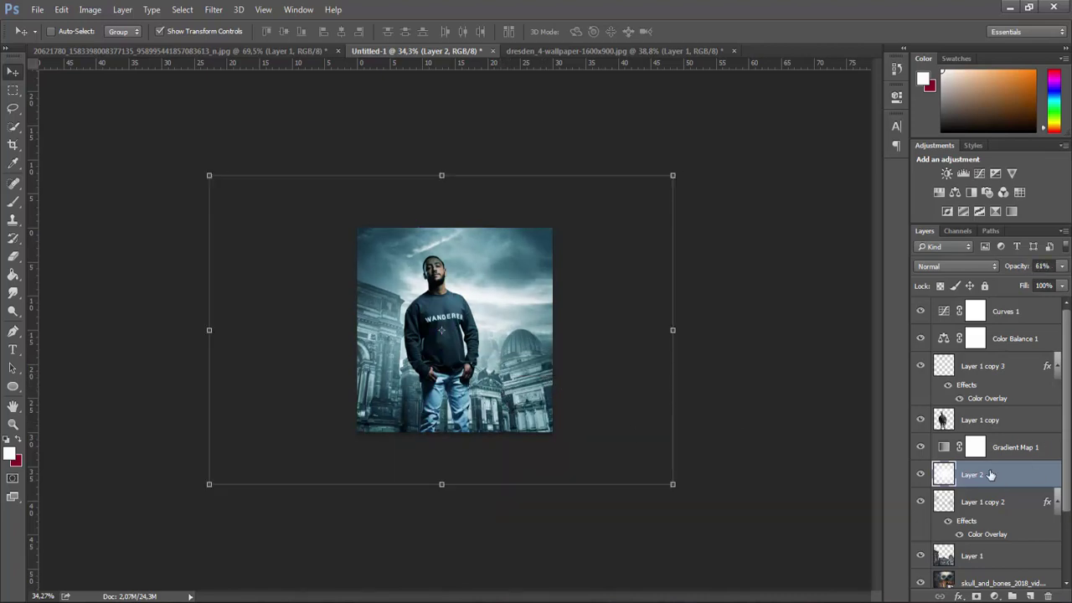
pyautogui.click(979, 419)
# Give Layer 1 copy a Bevel & Emboss whose shadow colour is sampled from the teal sky
pyautogui.rightClick(979, 420)
pyautogui.click(885, 103)
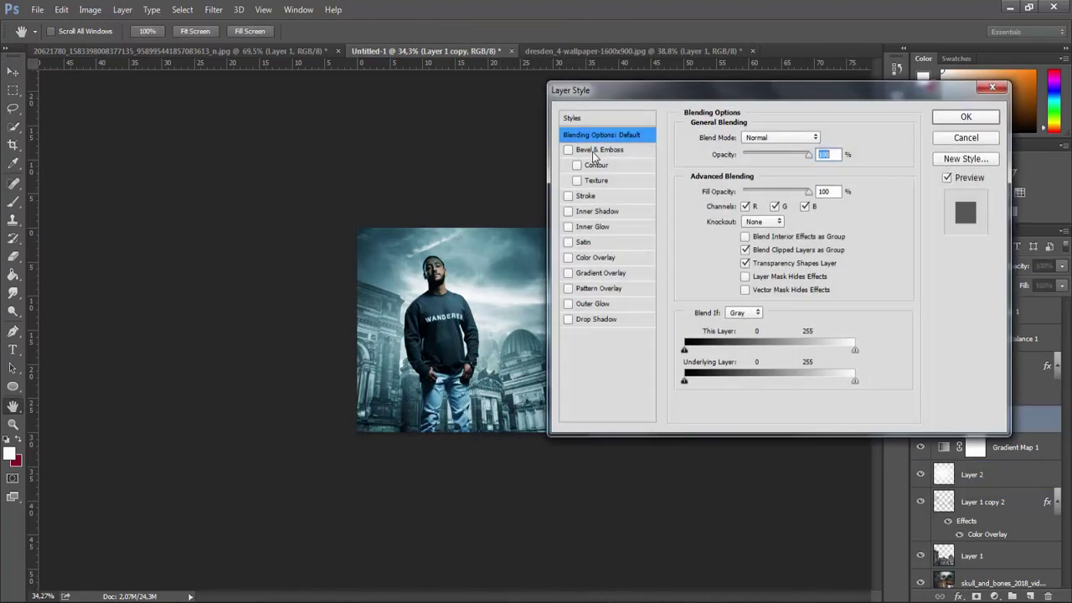
pyautogui.click(593, 151)
pyautogui.moveTo(632, 90); pyautogui.dragTo(661, 90)
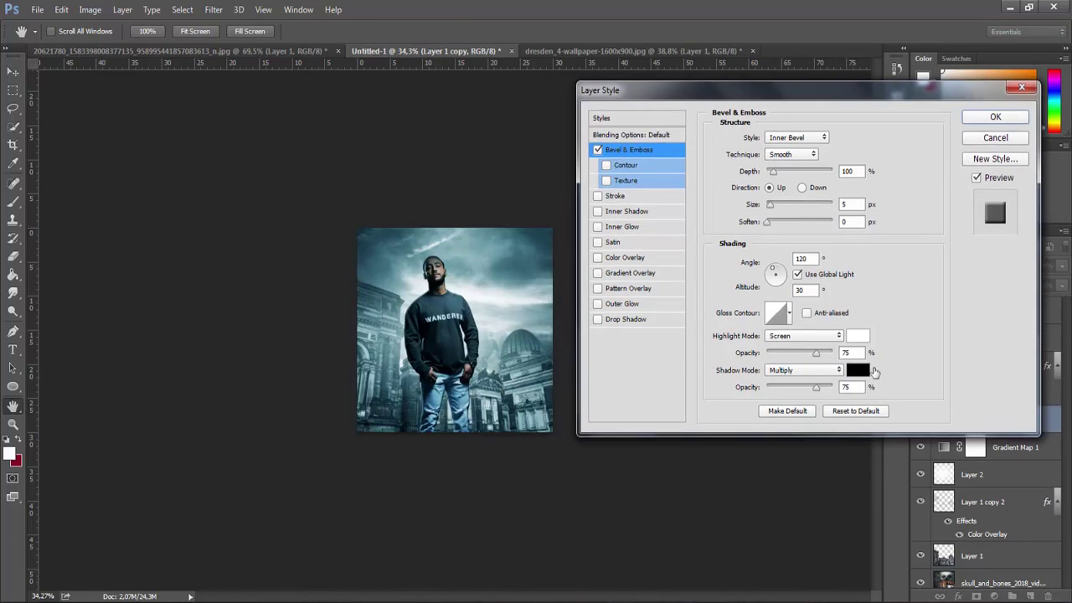
pyautogui.click(861, 370)
pyautogui.click(479, 249)
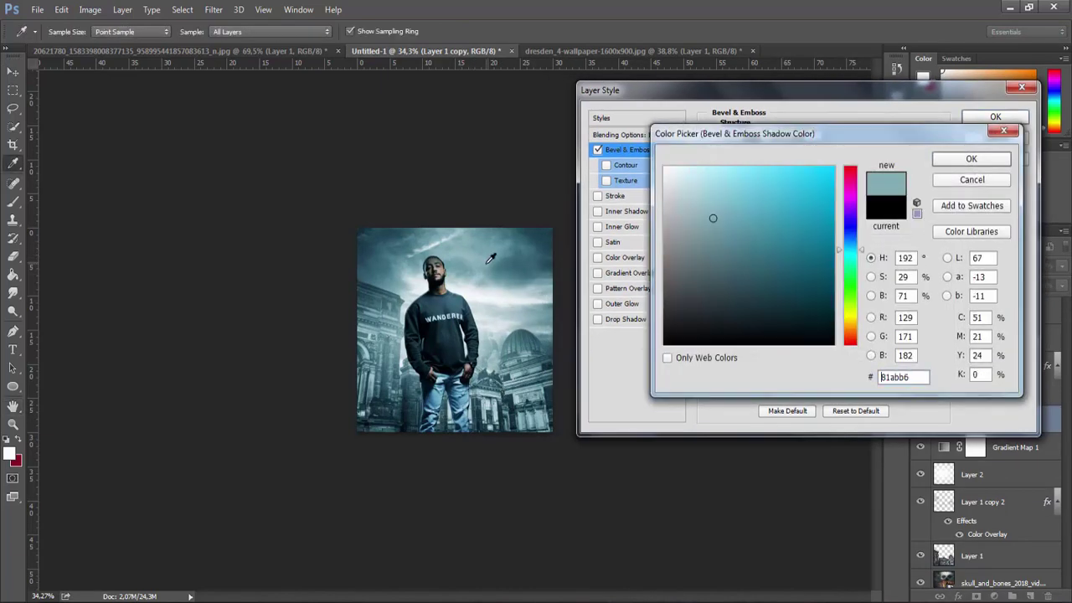
pyautogui.press('Return')
pyautogui.press('Return')
pyautogui.press('z')
pyautogui.moveTo(595, 398); pyautogui.dragTo(637, 328)
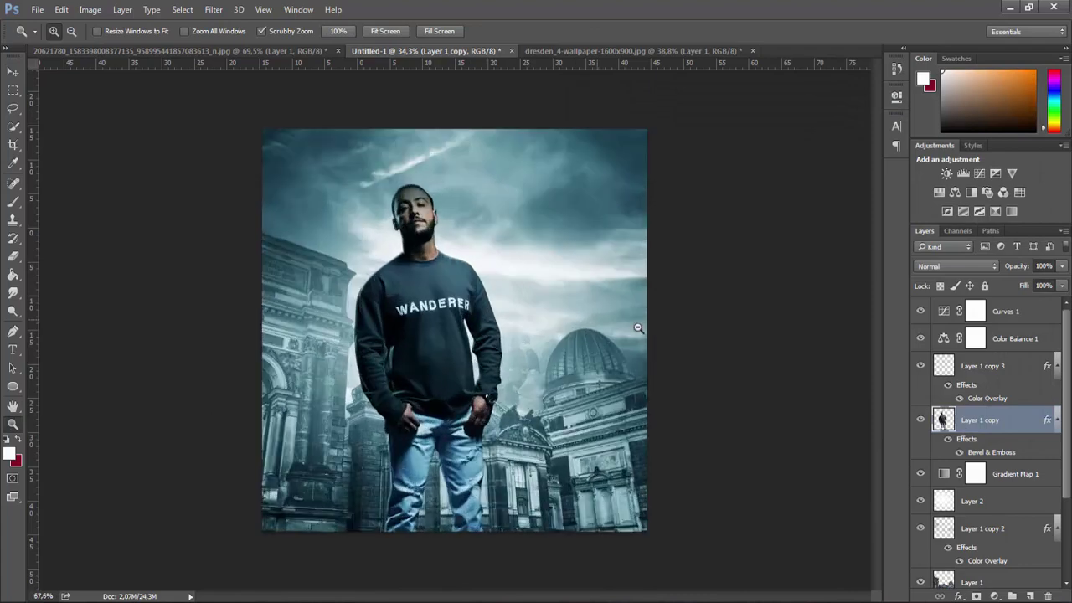
pyautogui.click(37, 9)
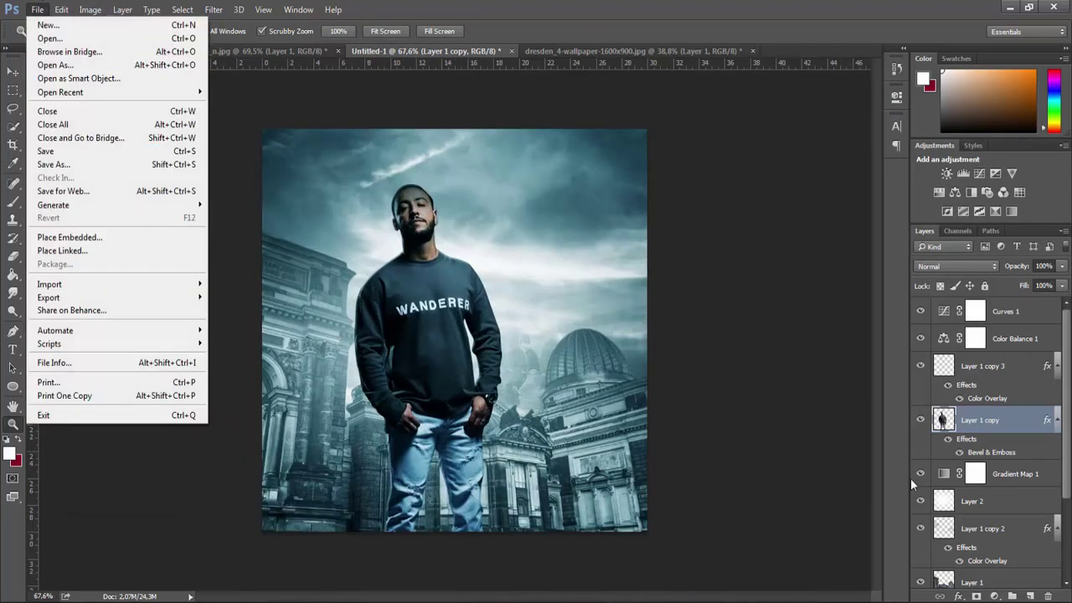
# Add a new layer above Layer 1 copy and move the glow behind the man's head
pyautogui.click(982, 366)
pyautogui.click(12, 72)
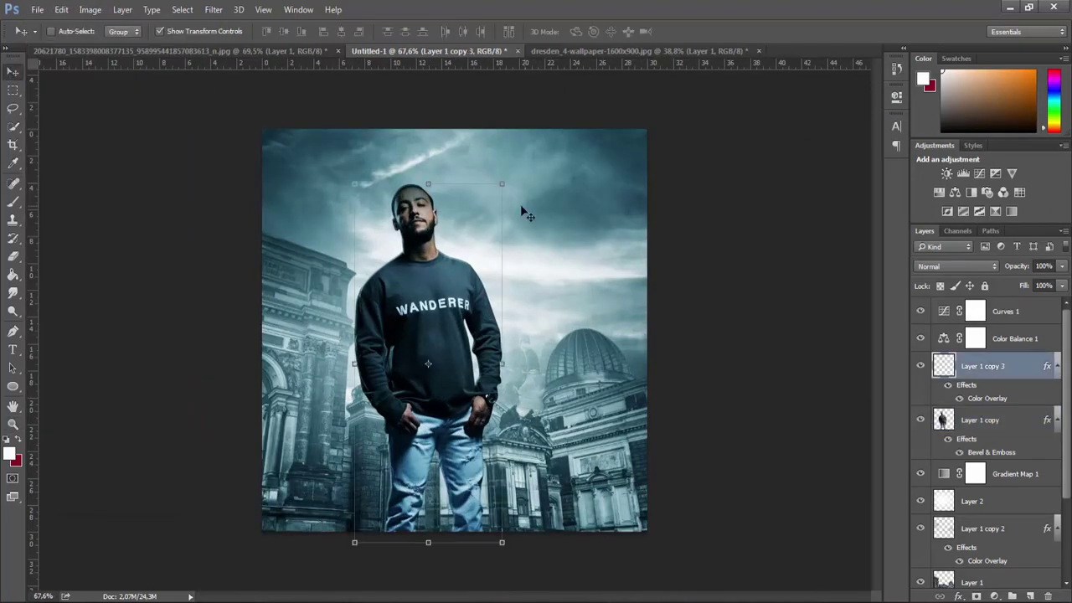
pyautogui.click(977, 421)
pyautogui.click(1032, 595)
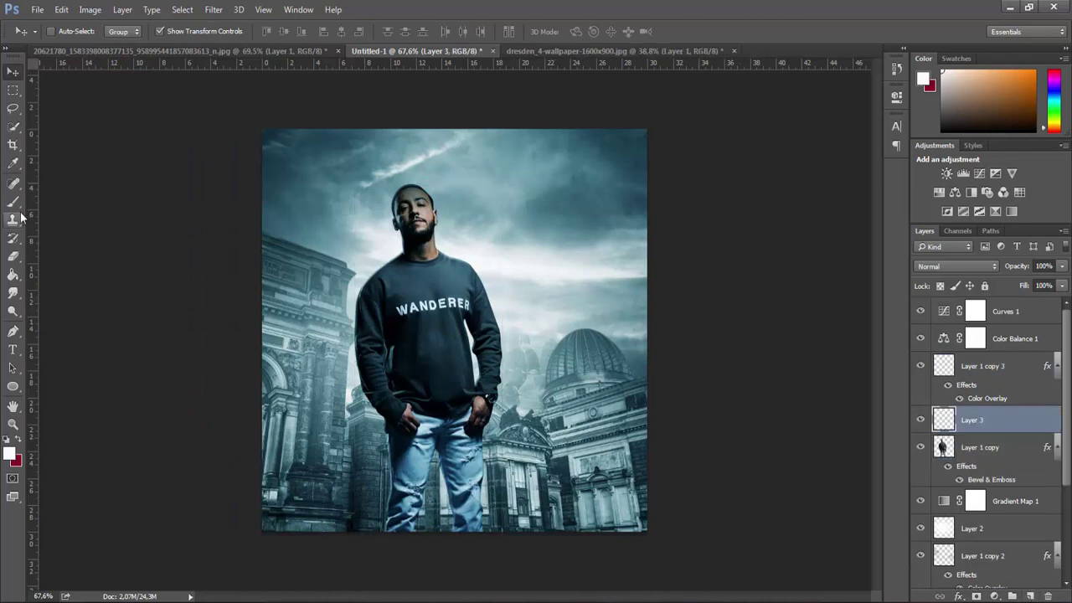
pyautogui.press('b')
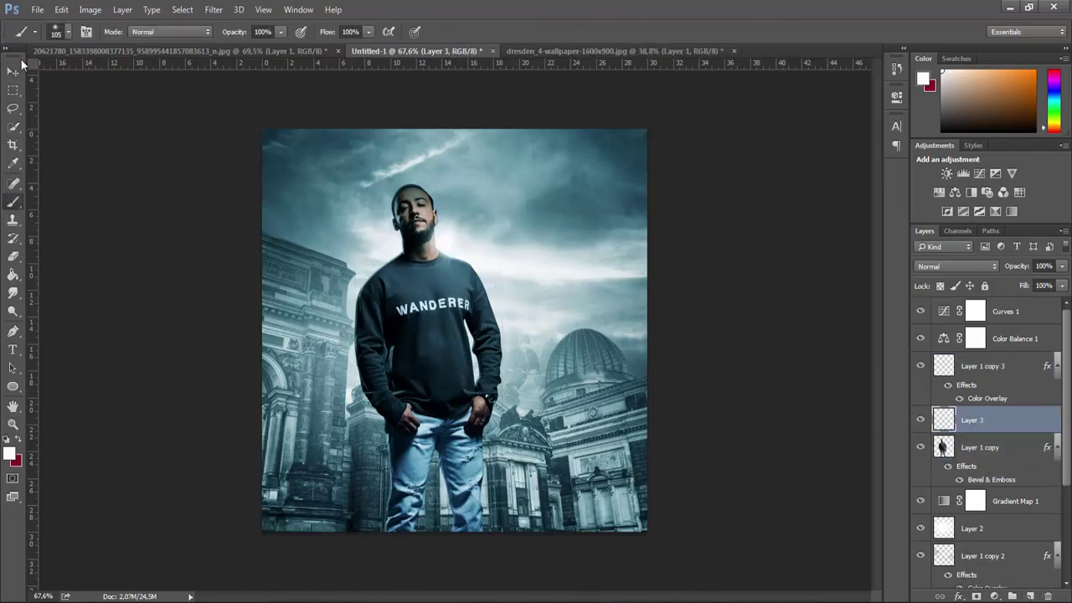
pyautogui.press('v')
pyautogui.moveTo(487, 279)
pyautogui.mouseDown()
pyautogui.moveTo(497, 269)
pyautogui.moveTo(435, 274)
pyautogui.moveTo(470, 265)
pyautogui.mouseUp()
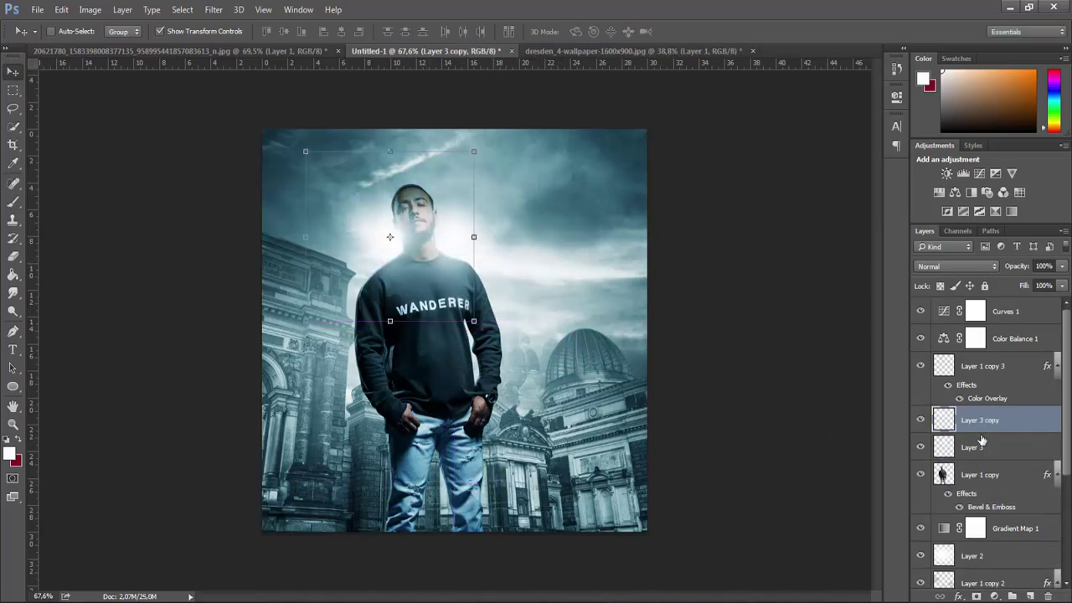
# Merge the glow layers, dim them to 69% opacity, and tidy the glow with the Eraser
pyautogui.keyDown('shift'); pyautogui.click(980, 444); pyautogui.keyUp('shift')
pyautogui.hotkey('ctrl', 'e')
pyautogui.moveTo(1011, 266); pyautogui.dragTo(985, 266)
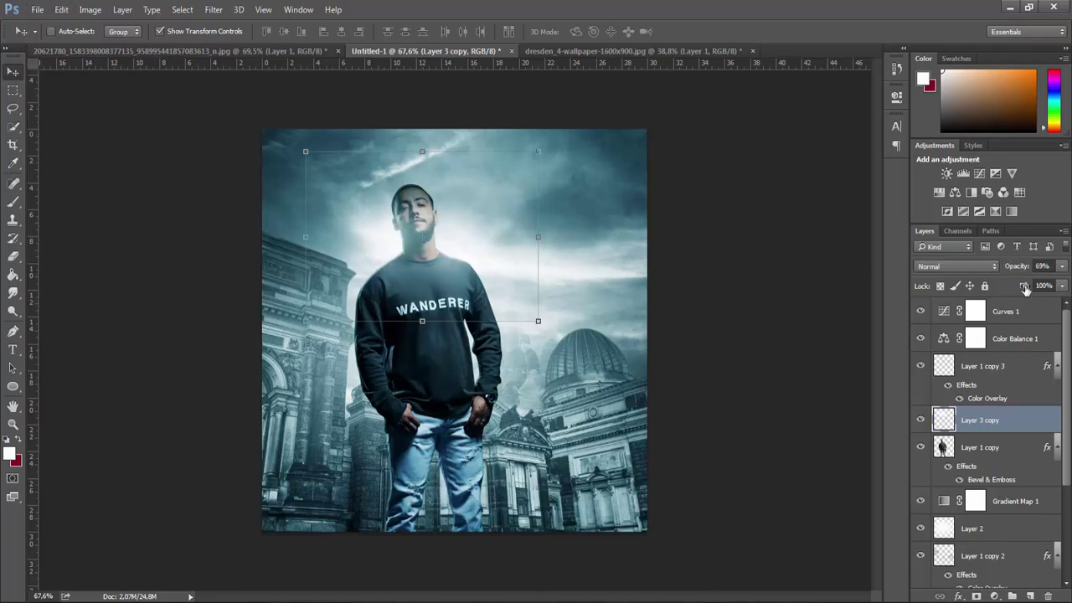
pyautogui.click(13, 257)
pyautogui.rightClick(460, 271)
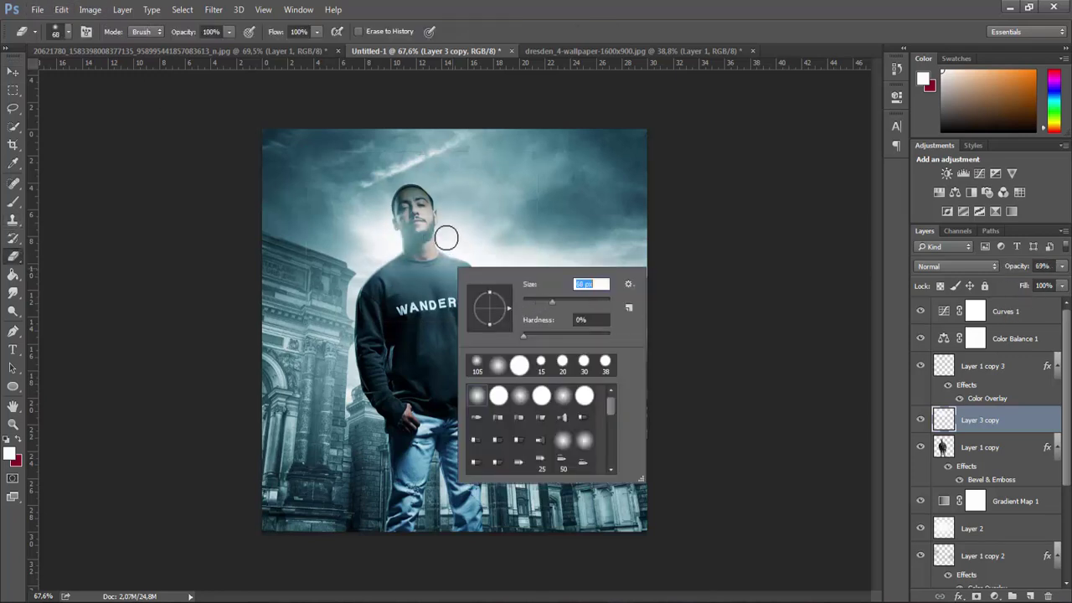
pyautogui.press('Return')
pyautogui.rightClick(519, 290)
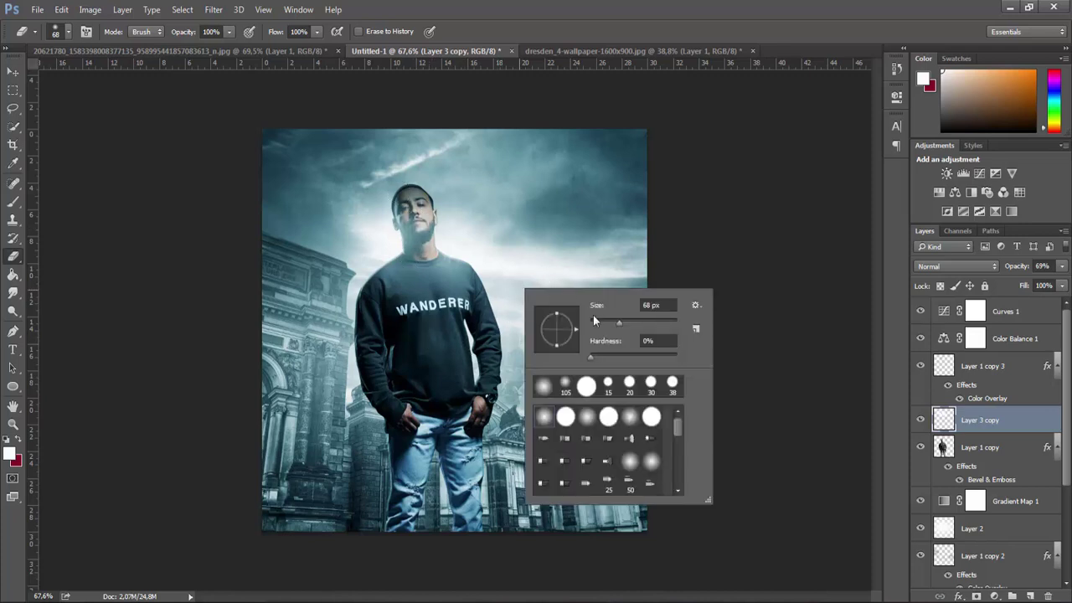
pyautogui.press('Return')
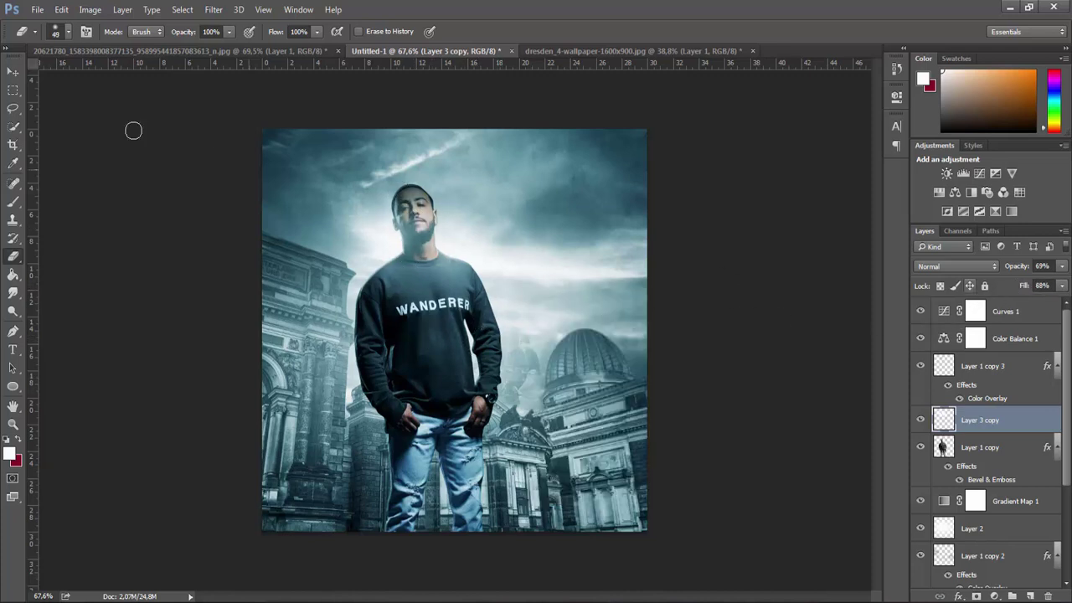
pyautogui.click(38, 9)
# Place the purple lightning sky image 4 and enlarge it over the canvas
pyautogui.click(50, 237)
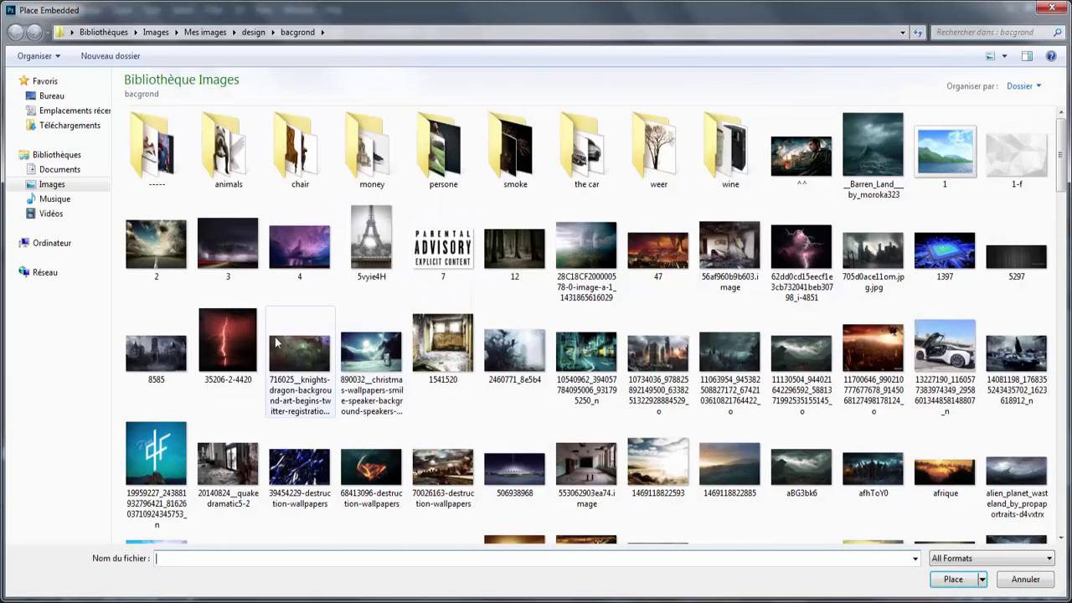
pyautogui.click(328, 239)
pyautogui.doubleClick(332, 234)
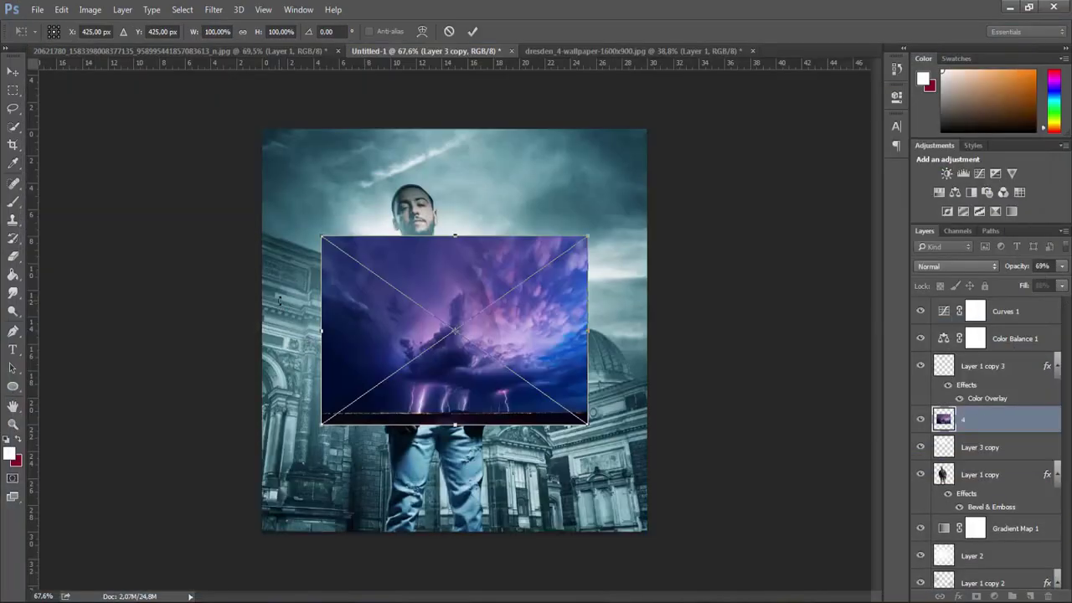
pyautogui.moveTo(506, 346); pyautogui.dragTo(444, 200)
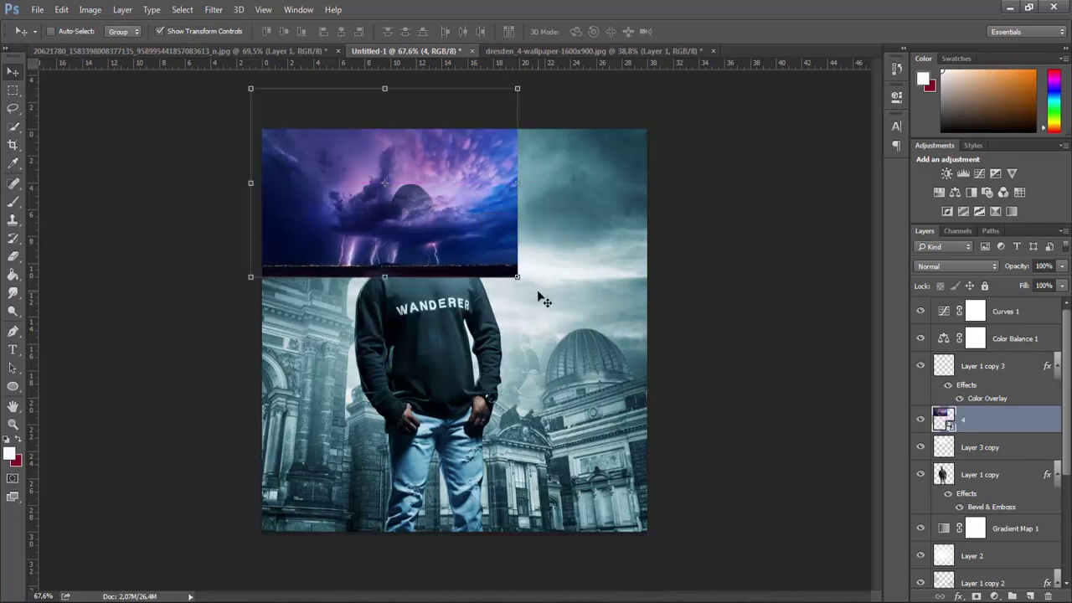
pyautogui.moveTo(519, 268)
pyautogui.mouseDown()
pyautogui.moveTo(621, 376)
pyautogui.moveTo(677, 411)
pyautogui.mouseUp()
pyautogui.press('Return')
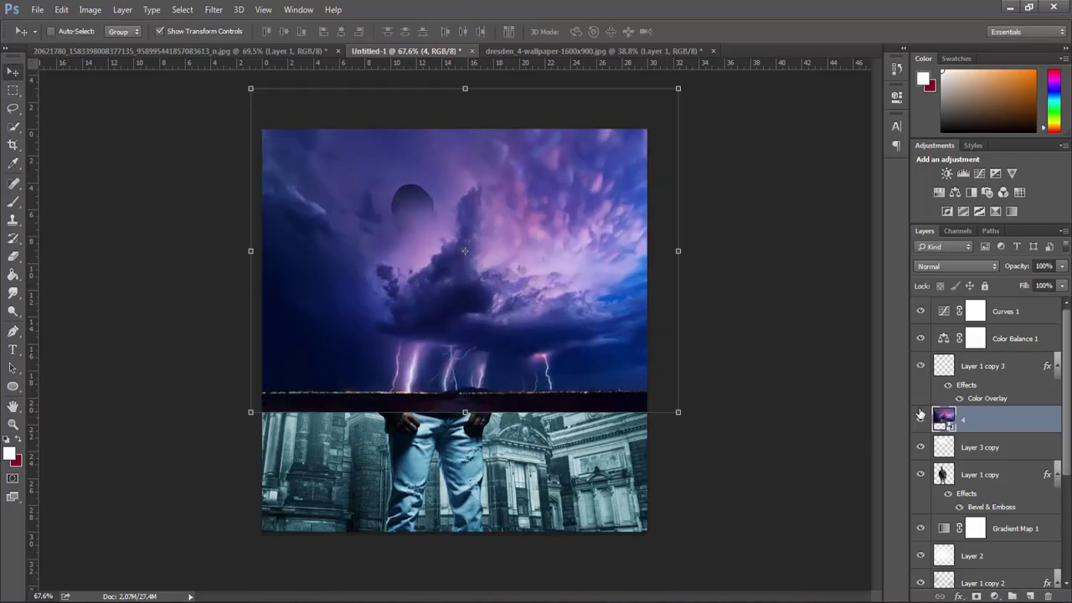
# Move the storm layer behind the man's layer and shift it to show the lightning
pyautogui.moveTo(971, 502); pyautogui.dragTo(971, 503)
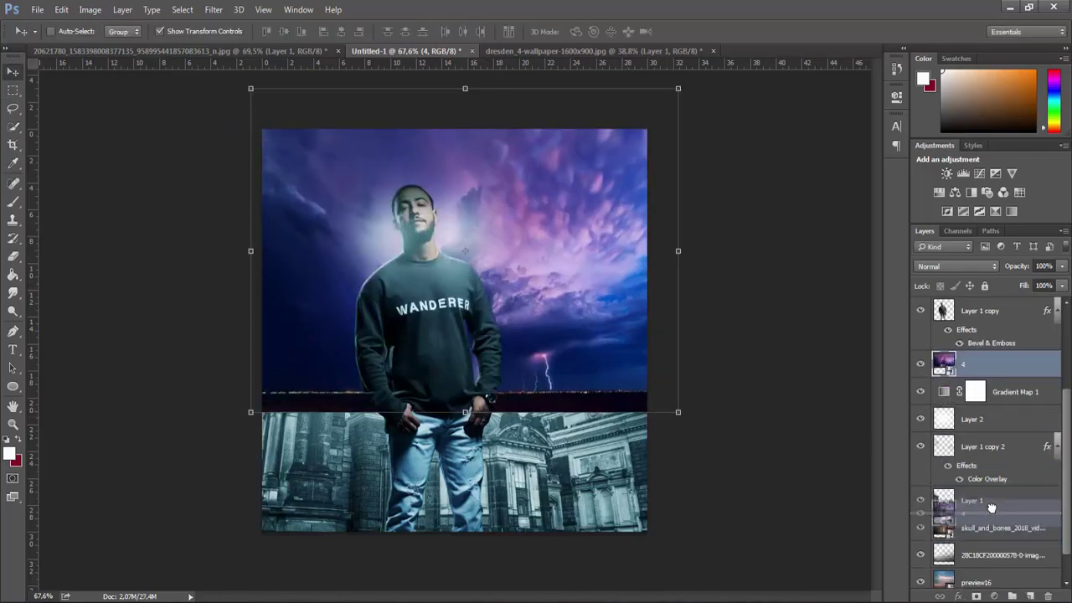
pyautogui.moveTo(968, 363); pyautogui.dragTo(1001, 507)
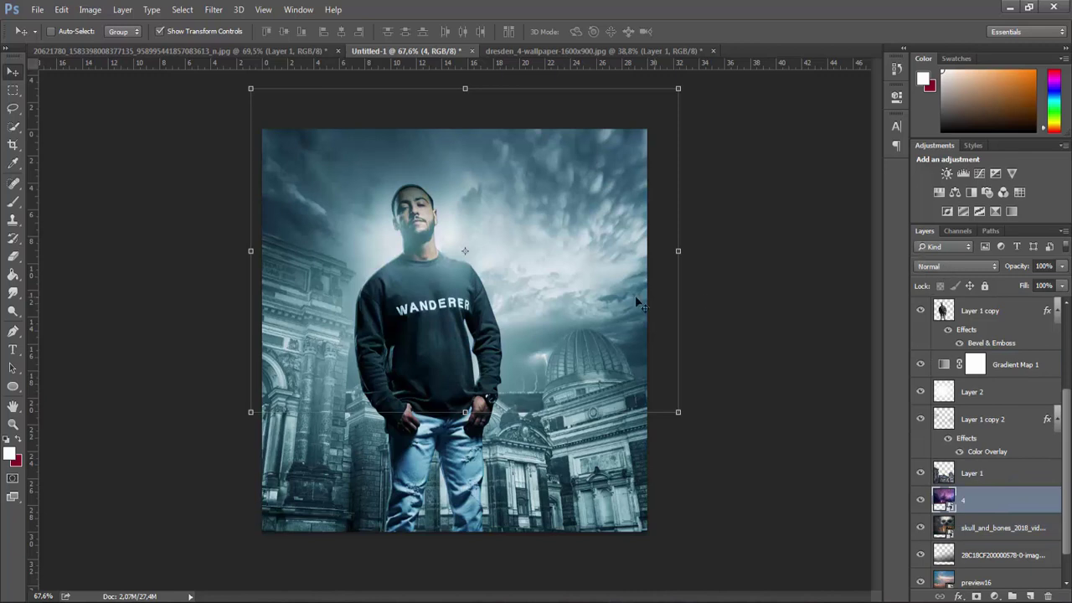
pyautogui.moveTo(638, 304); pyautogui.dragTo(533, 248)
# Try Screen blending, then keep the storm sky Normal at 42% opacity
pyautogui.click(946, 267)
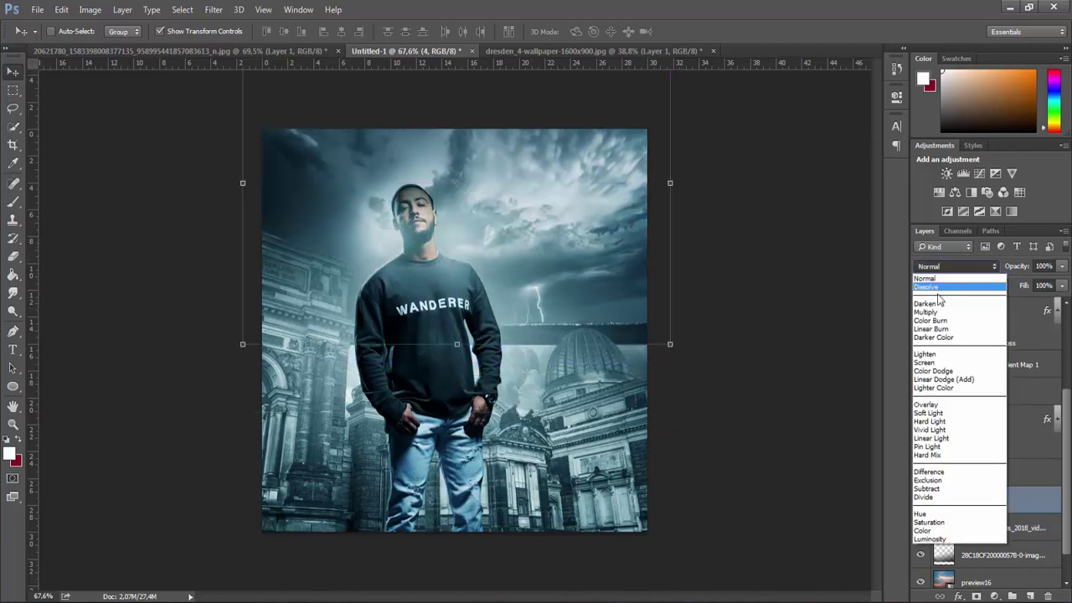
pyautogui.click(936, 366)
pyautogui.click(936, 266)
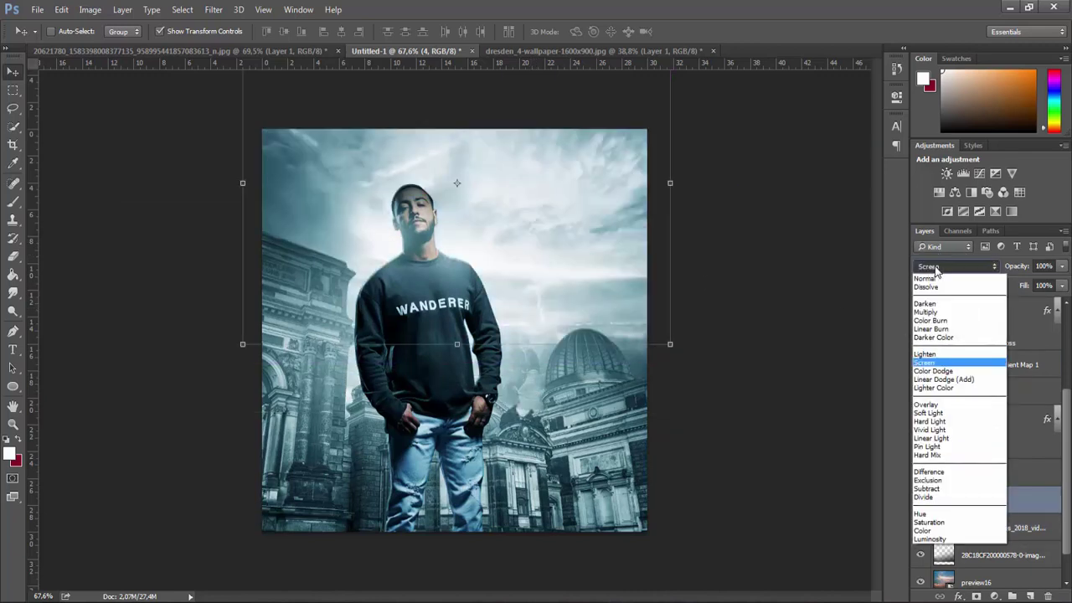
pyautogui.click(939, 283)
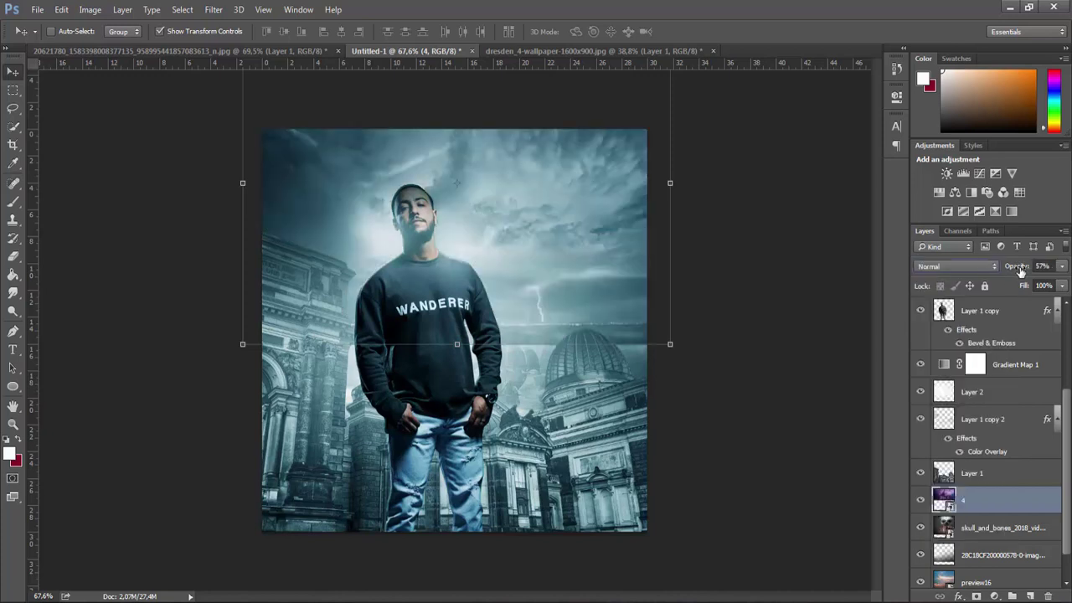
pyautogui.moveTo(1015, 270); pyautogui.dragTo(703, 297)
pyautogui.moveTo(1009, 266); pyautogui.dragTo(2, 283)
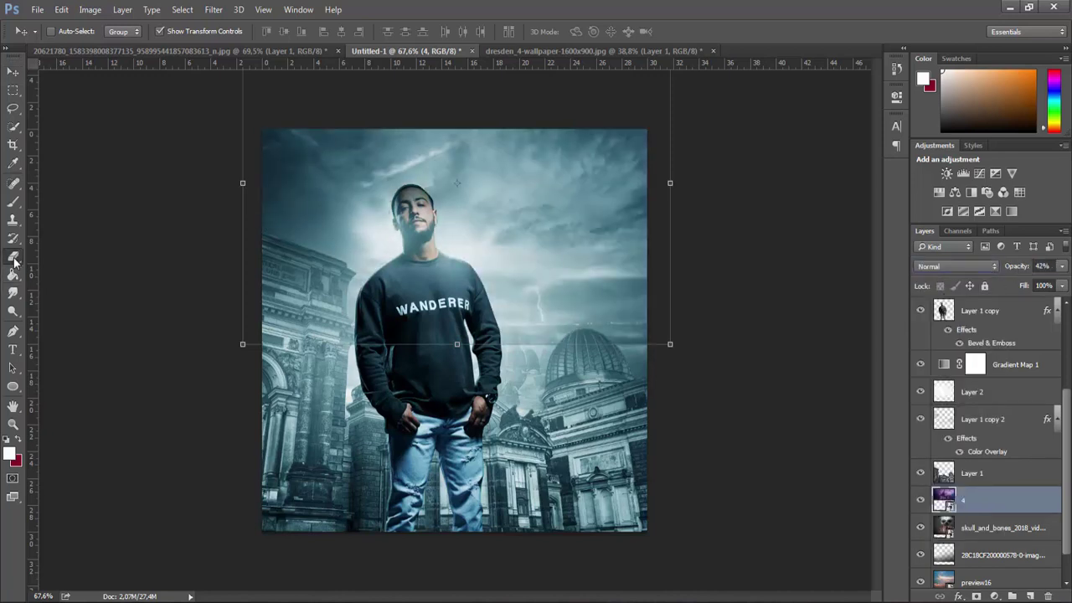
# Erase storm texture from the upper-left sky, undoing the erasing around the dome
pyautogui.click(13, 259)
pyautogui.rightClick(460, 232)
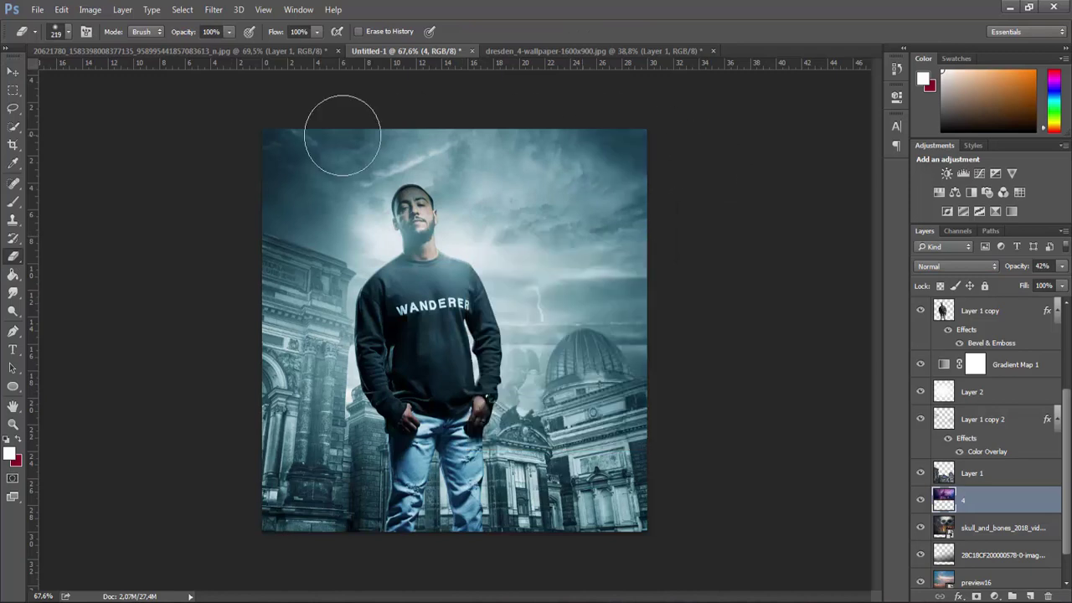
pyautogui.moveTo(343, 135); pyautogui.dragTo(594, 167)
pyautogui.moveTo(646, 298); pyautogui.dragTo(410, 371)
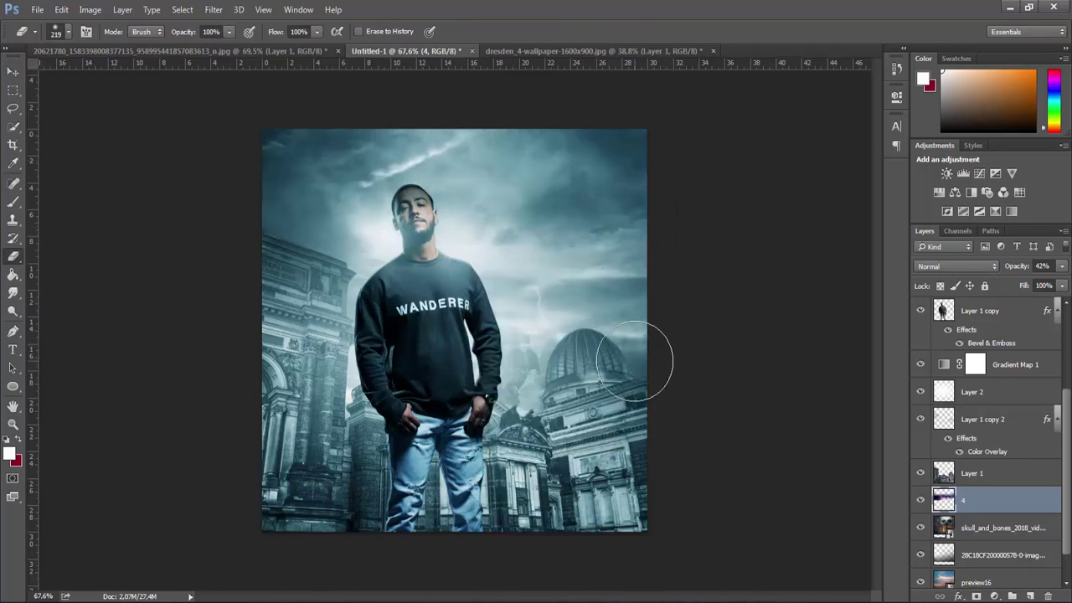
pyautogui.click(970, 532)
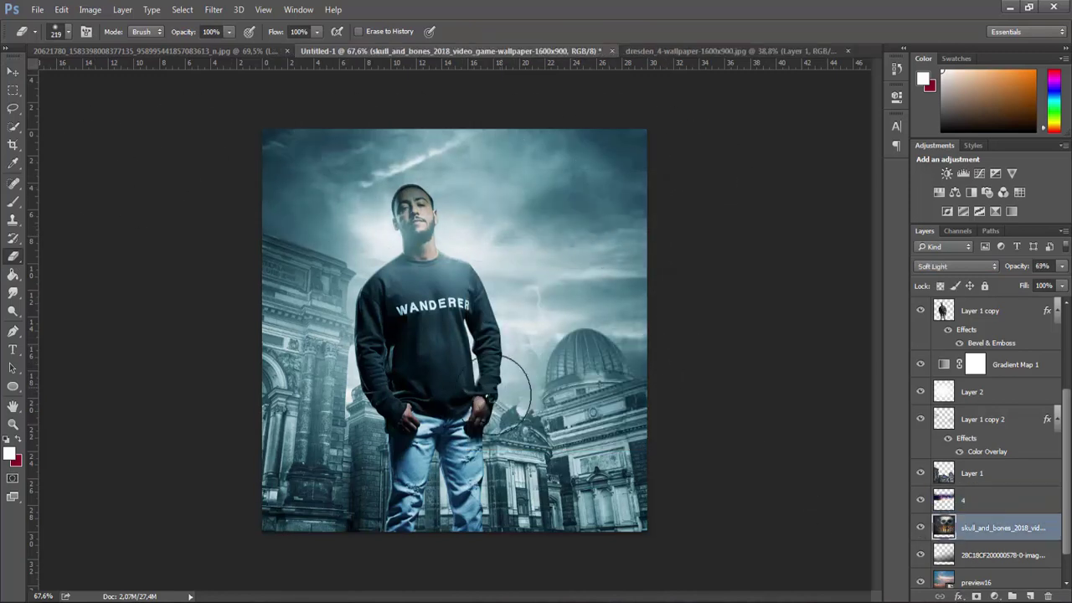
pyautogui.hotkey('ctrl', 'z')
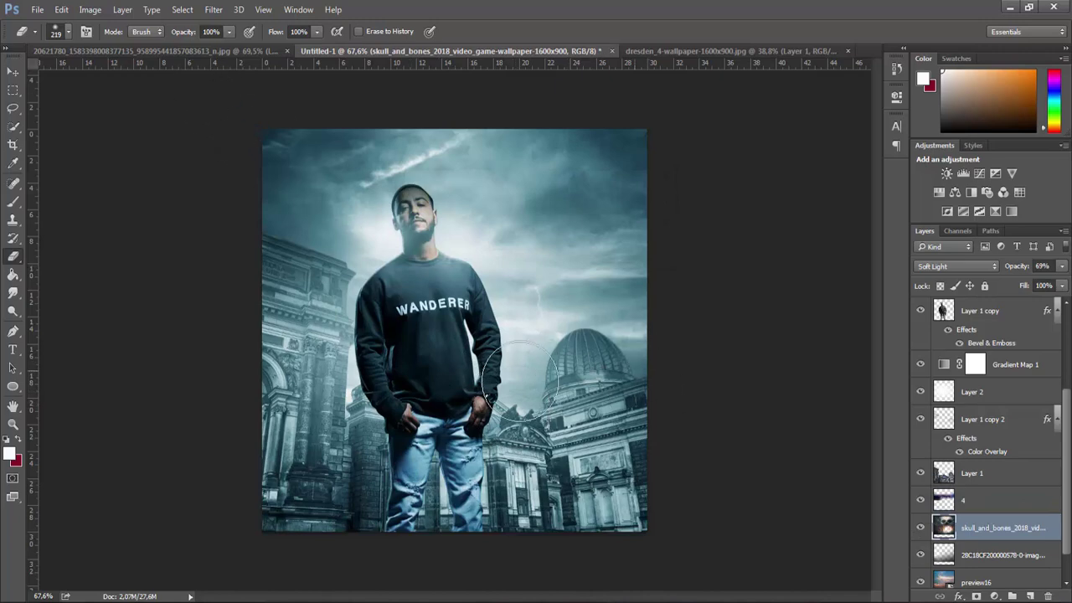
pyautogui.click(37, 9)
pyautogui.click(60, 241)
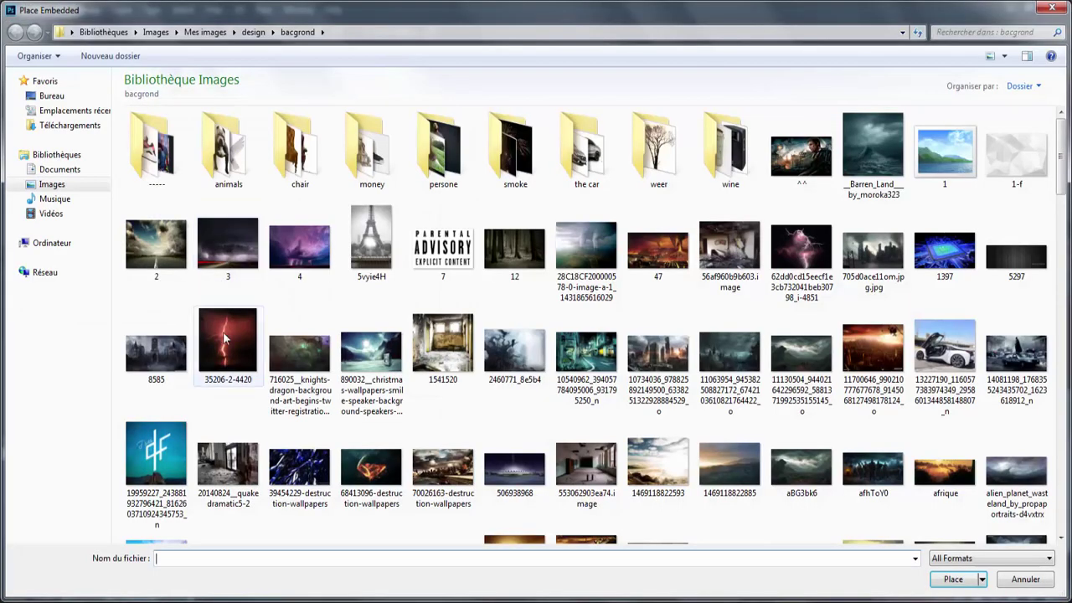
pyautogui.doubleClick(229, 343)
pyautogui.press('Return')
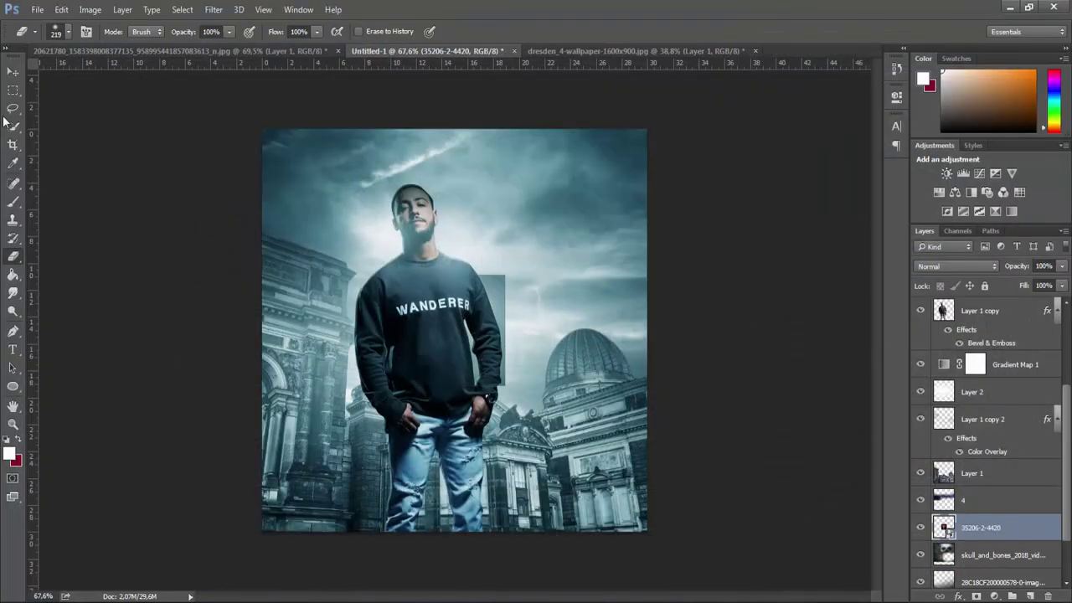
pyautogui.click(13, 72)
pyautogui.click(946, 266)
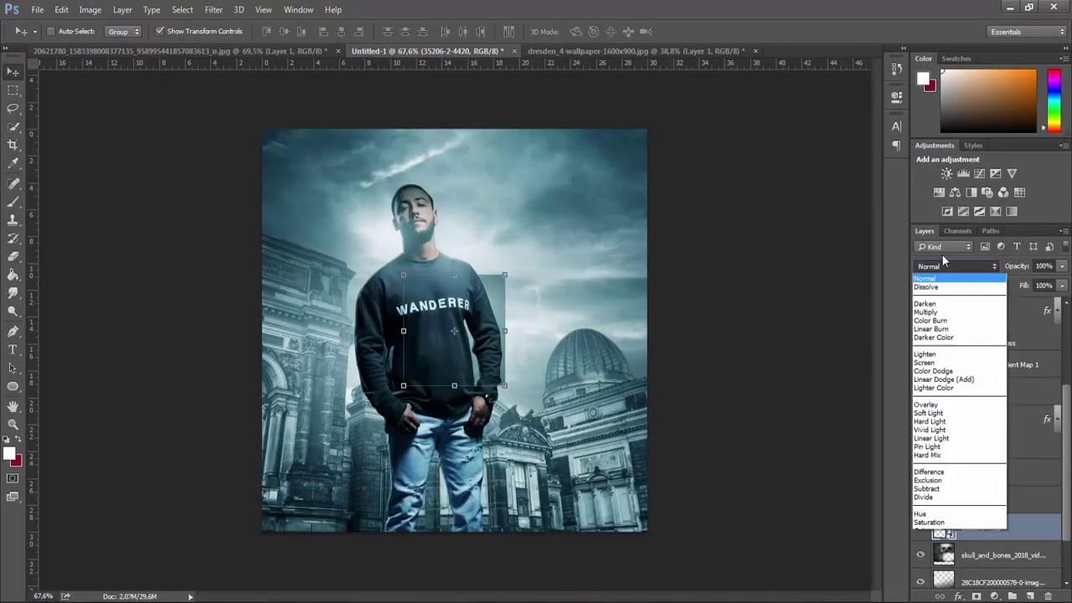
pyautogui.click(931, 355)
# Move the bolt to the upper right, enlarge and tilt it about 25°, at 67% opacity
pyautogui.moveTo(499, 282); pyautogui.dragTo(669, 126)
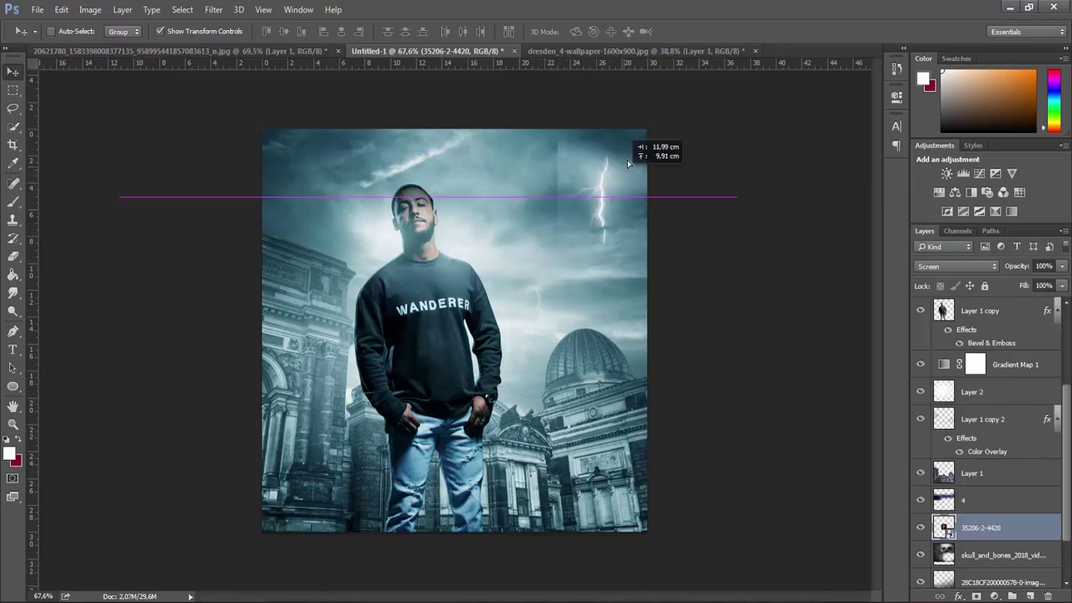
pyautogui.moveTo(580, 233); pyautogui.dragTo(552, 266)
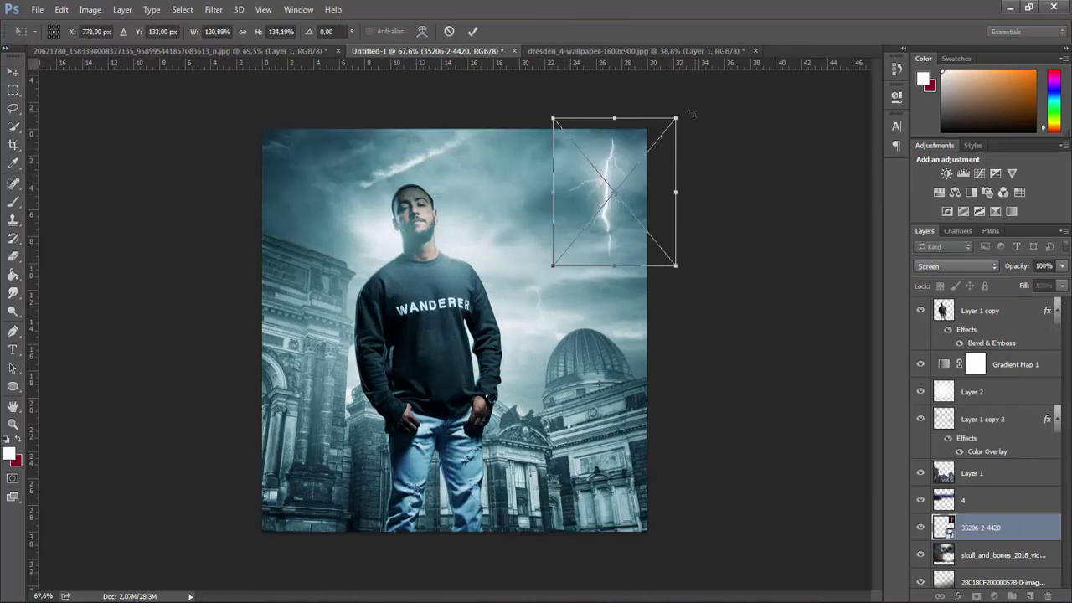
pyautogui.moveTo(686, 114)
pyautogui.mouseDown()
pyautogui.moveTo(706, 126)
pyautogui.moveTo(694, 107)
pyautogui.mouseUp()
pyautogui.press('Return')
pyautogui.moveTo(623, 180); pyautogui.dragTo(662, 144)
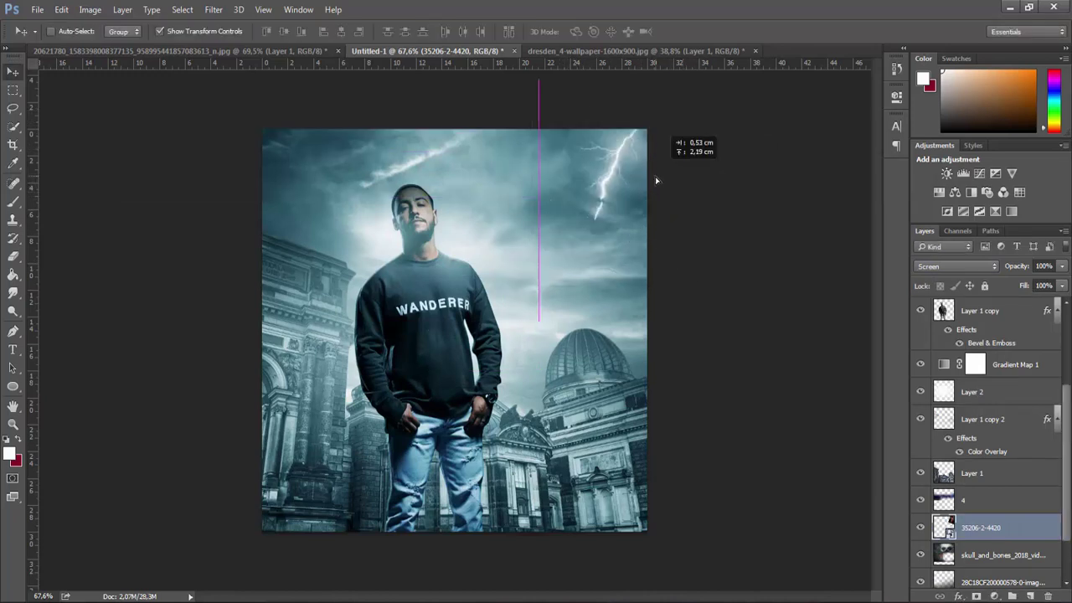
pyautogui.moveTo(555, 242); pyautogui.dragTo(586, 210)
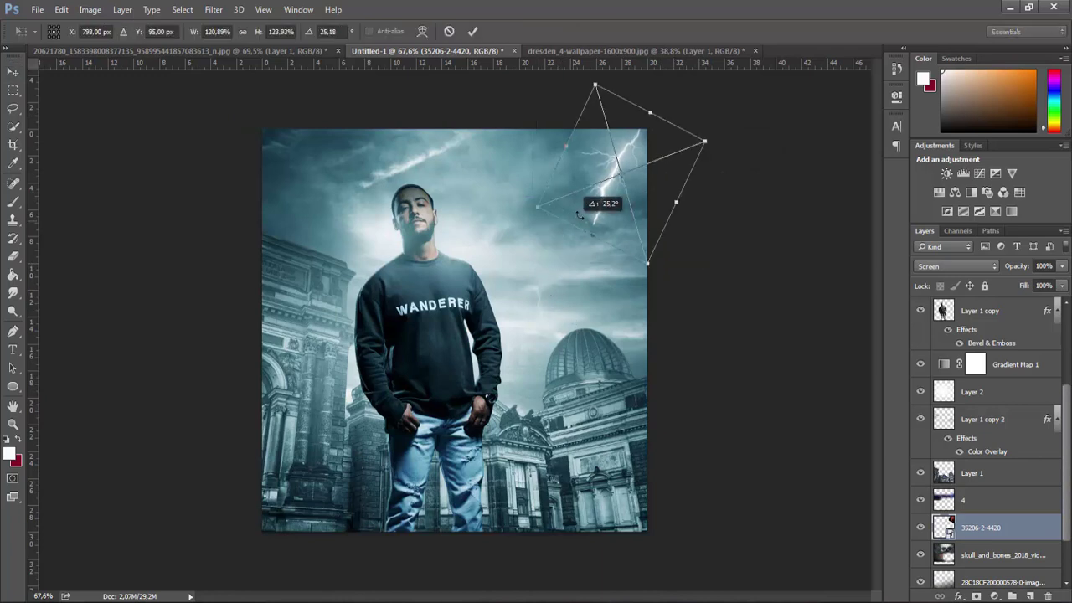
pyautogui.moveTo(640, 261); pyautogui.dragTo(643, 237)
pyautogui.press('Return')
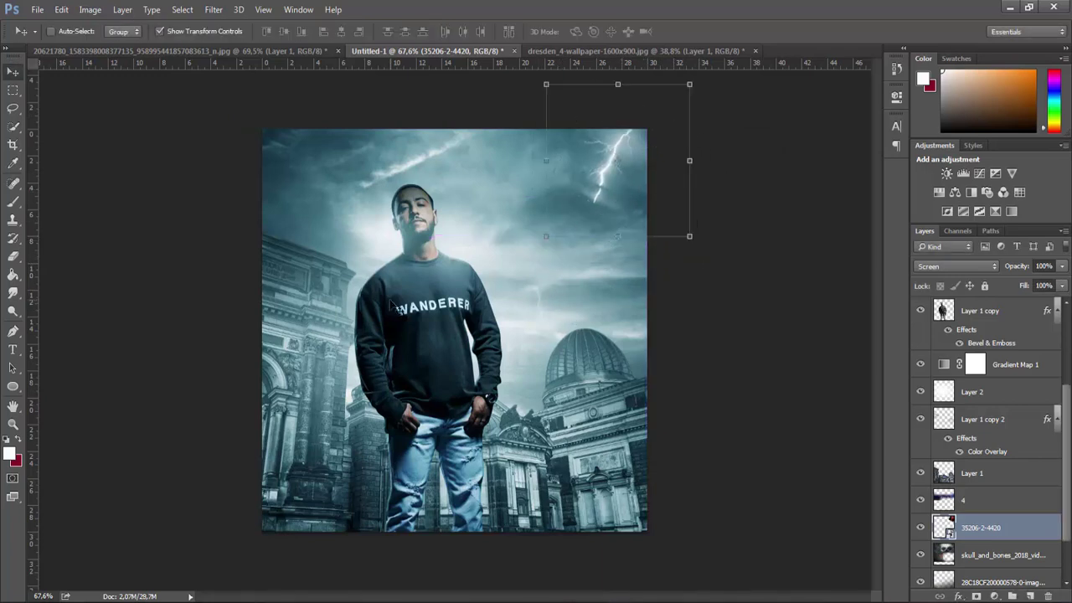
pyautogui.click(13, 256)
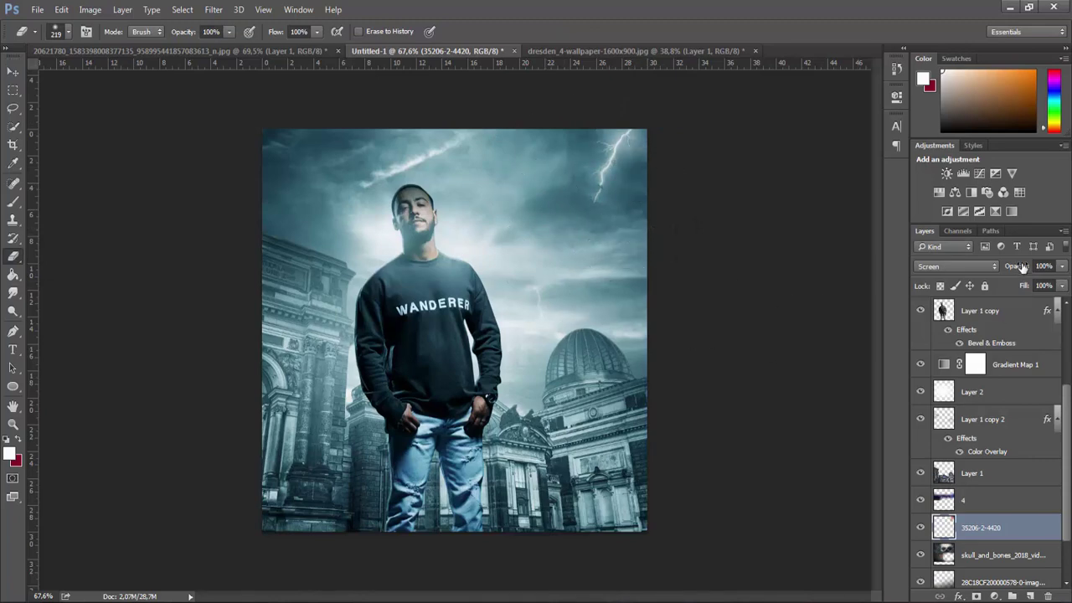
pyautogui.moveTo(1021, 266); pyautogui.dragTo(994, 266)
# Place the meteorite_falling_to_earth wallpaper from the backgrounds folder
pyautogui.click(38, 9)
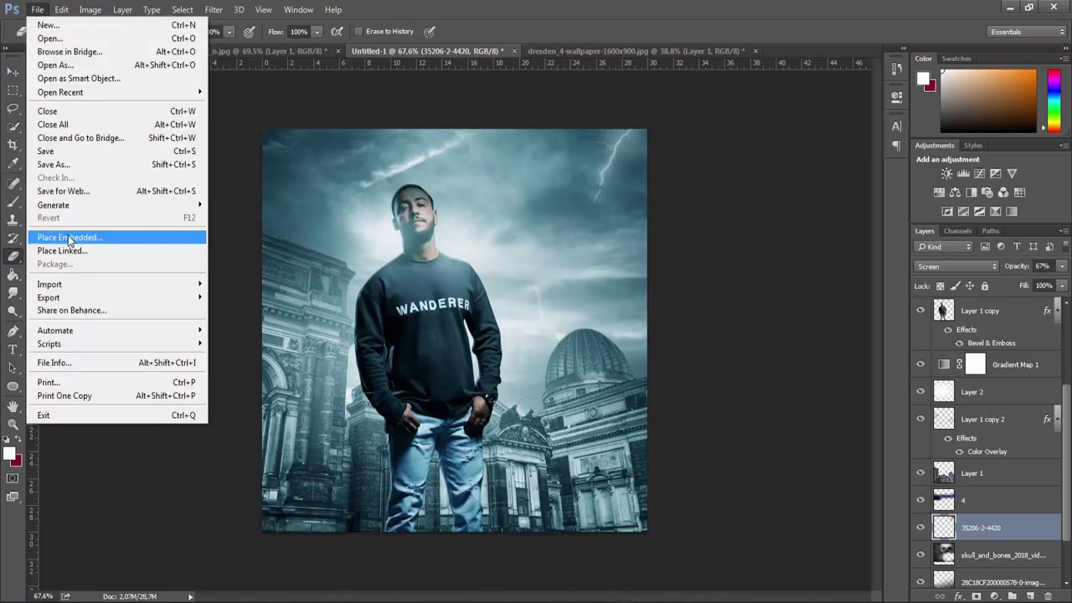
pyautogui.click(73, 242)
pyautogui.click(285, 314)
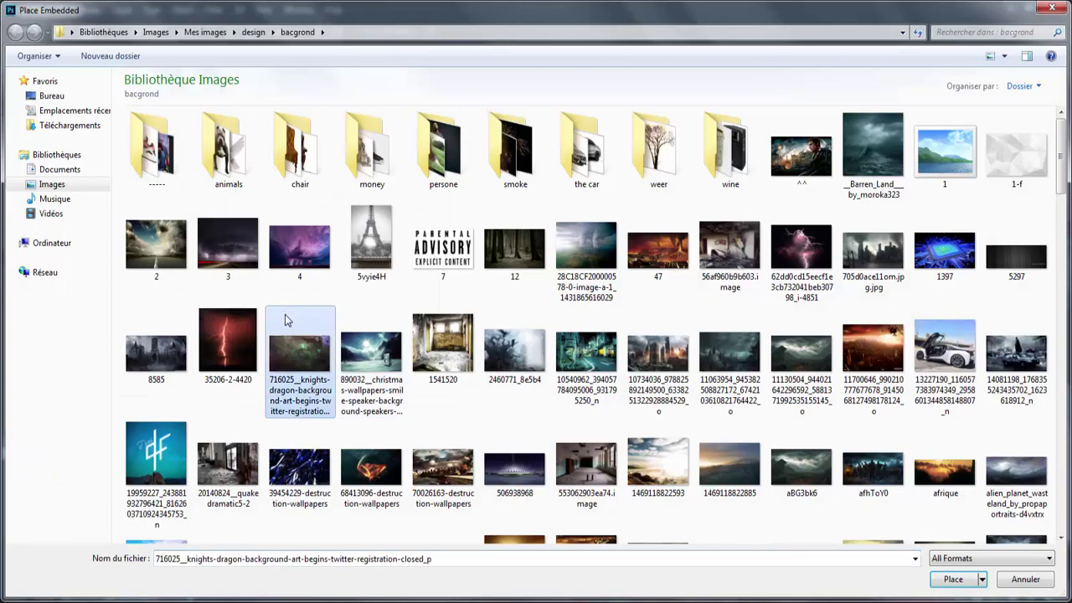
pyautogui.scroll(-10, 287, 319)
pyautogui.scroll(-10, 287, 318)
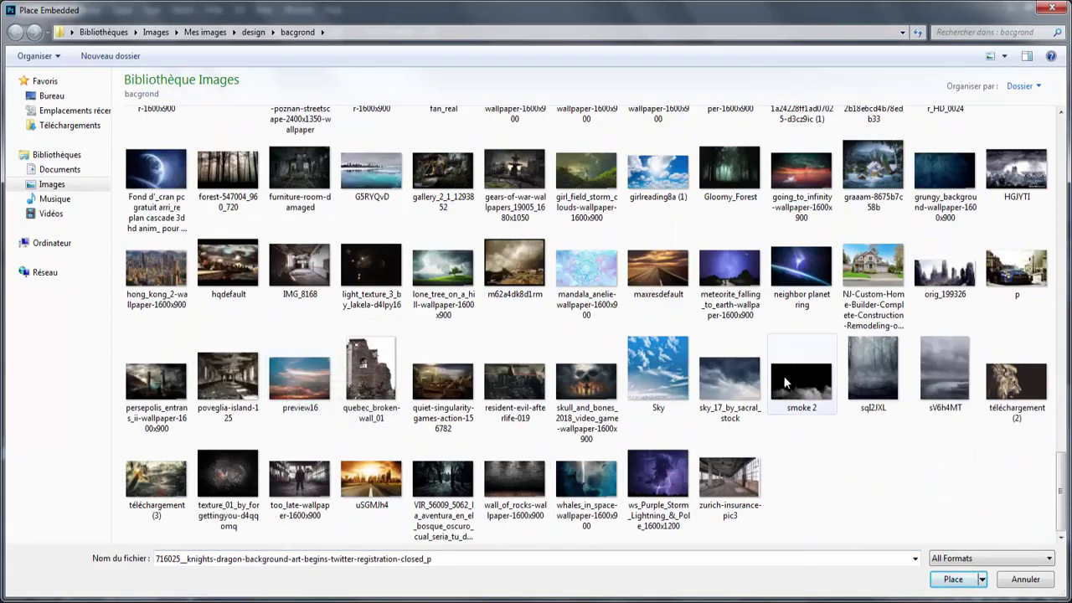
pyautogui.doubleClick(742, 300)
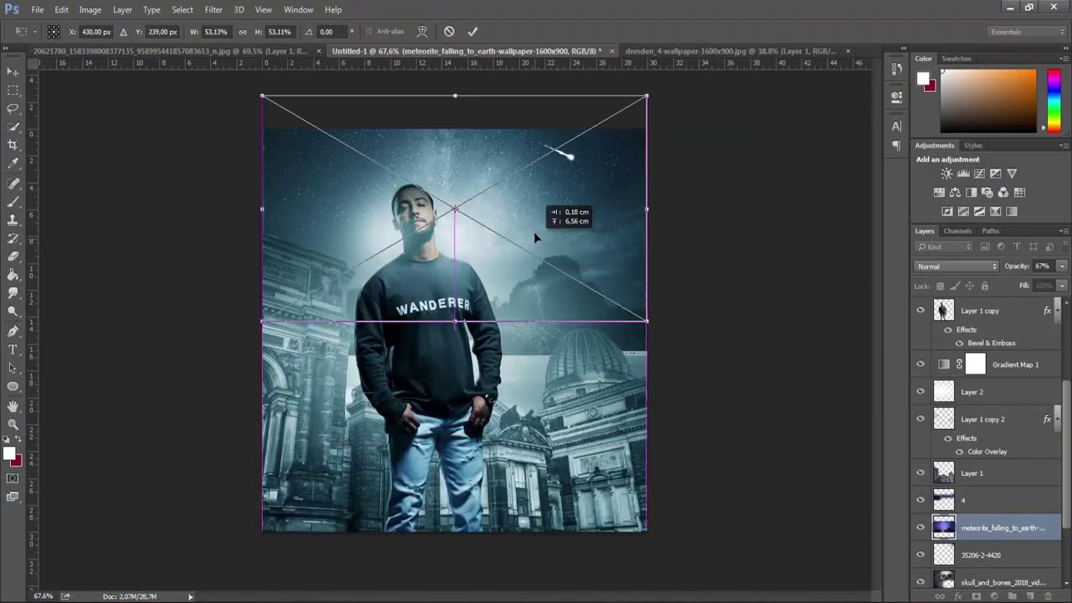
# Scale the meteorite image to cover the whole canvas
pyautogui.moveTo(533, 231); pyautogui.dragTo(531, 191)
pyautogui.moveTo(659, 343); pyautogui.dragTo(832, 536)
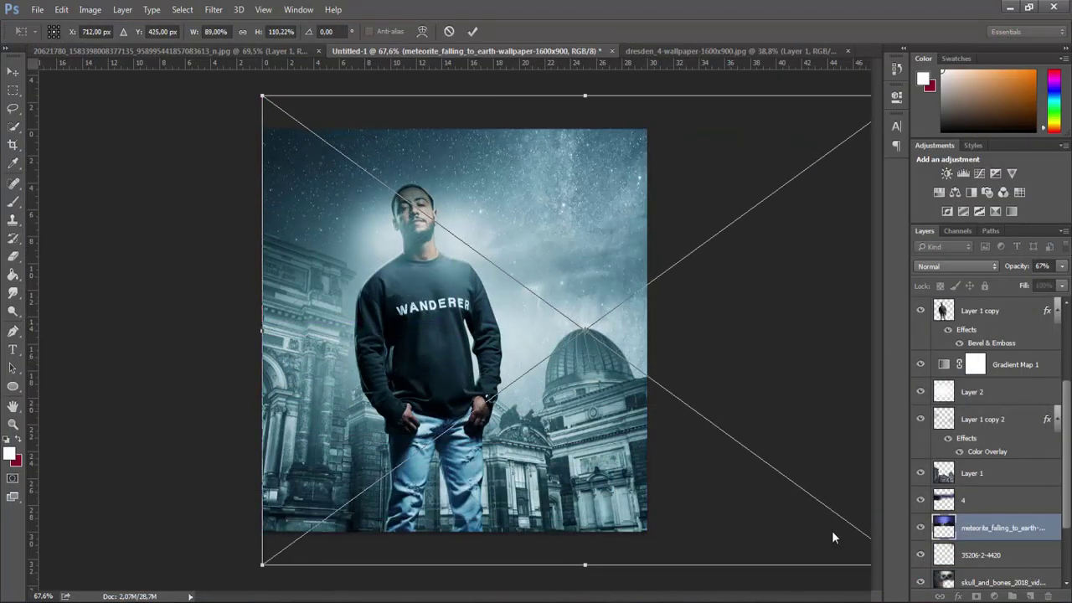
pyautogui.press('Return')
pyautogui.moveTo(366, 121); pyautogui.dragTo(334, 113)
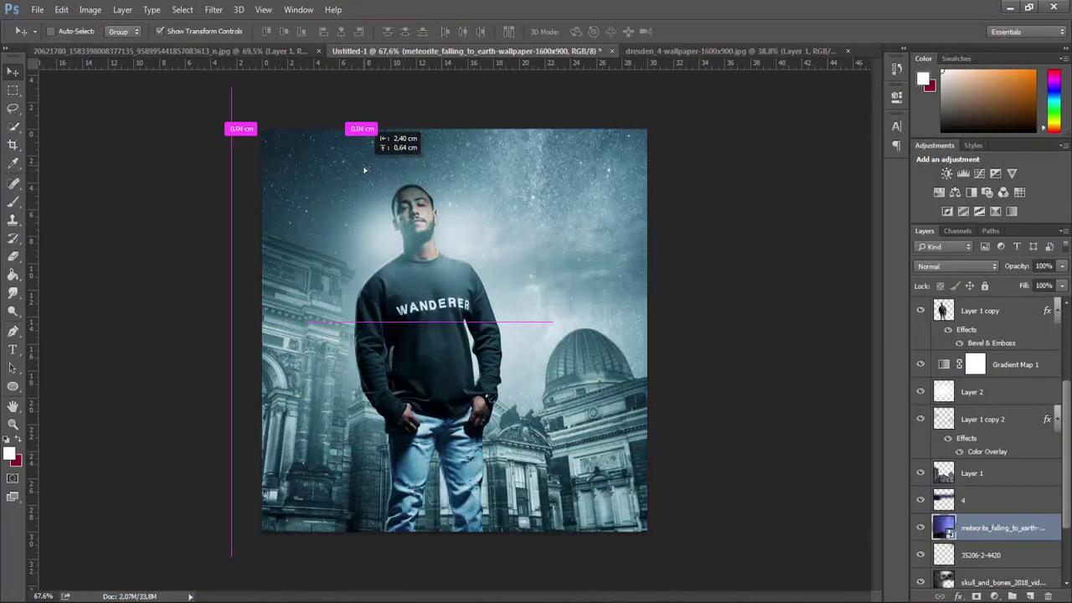
# Compare Screen blending, then keep the meteorite layer Normal at 47% opacity
pyautogui.click(955, 265)
pyautogui.click(935, 367)
pyautogui.moveTo(677, 358); pyautogui.dragTo(628, 321)
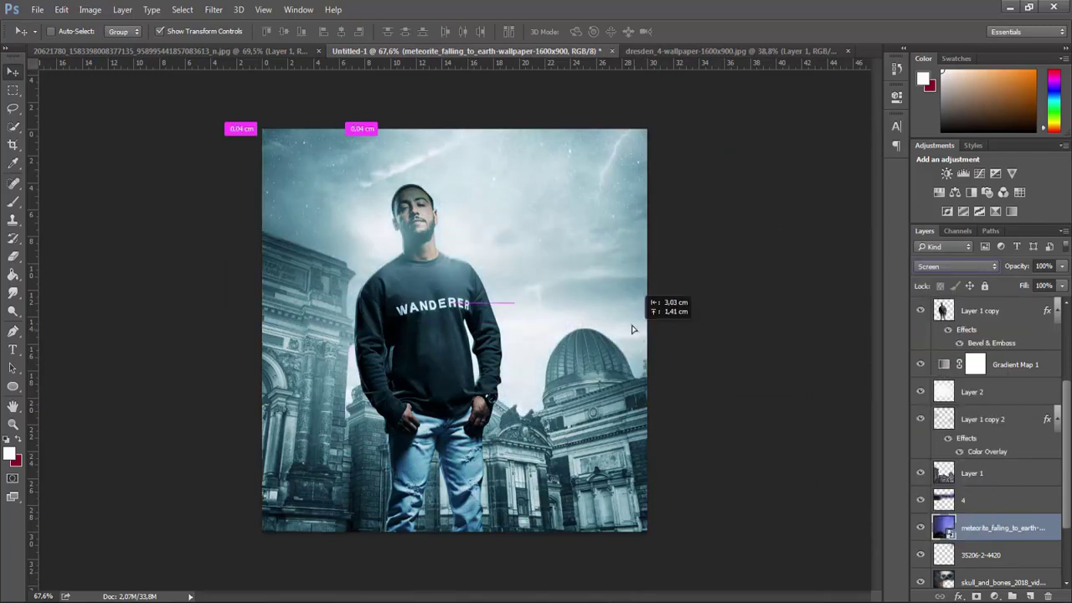
pyautogui.click(921, 527)
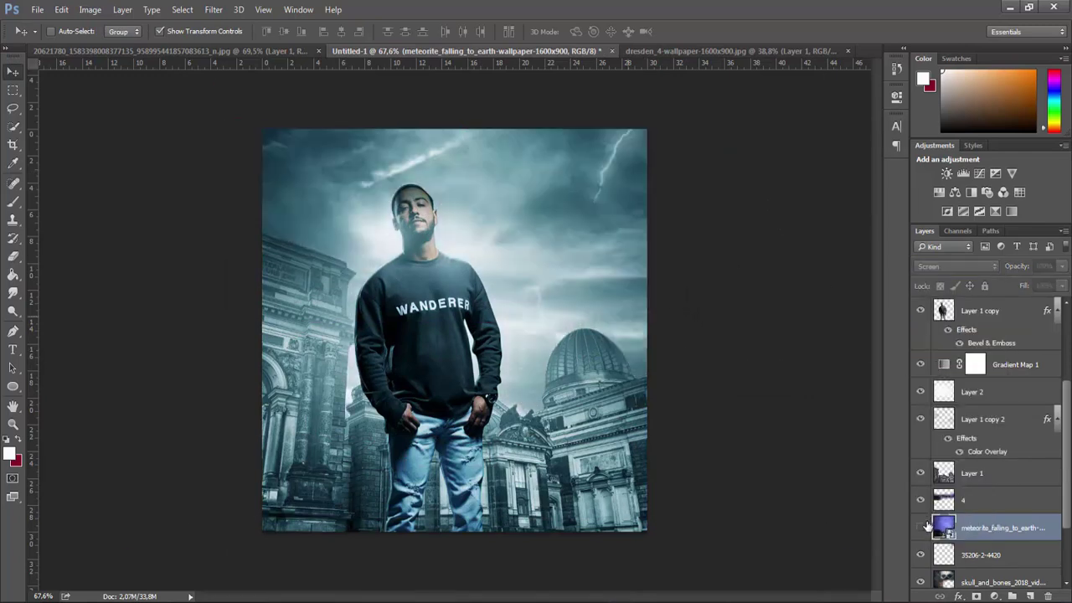
pyautogui.click(920, 528)
pyautogui.click(956, 265)
pyautogui.click(925, 278)
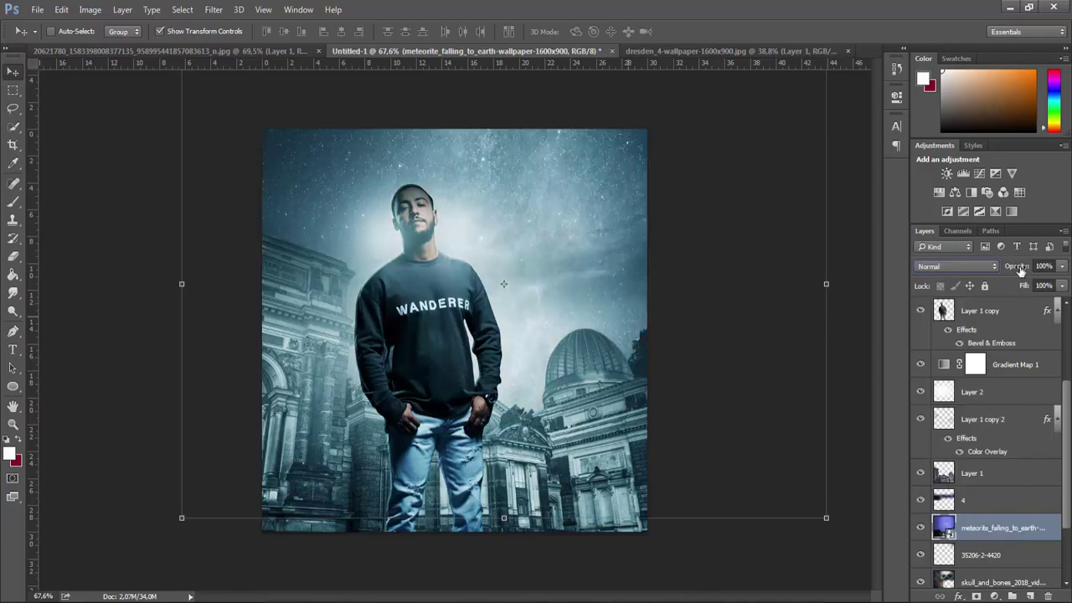
pyautogui.moveTo(1026, 266); pyautogui.dragTo(1020, 268)
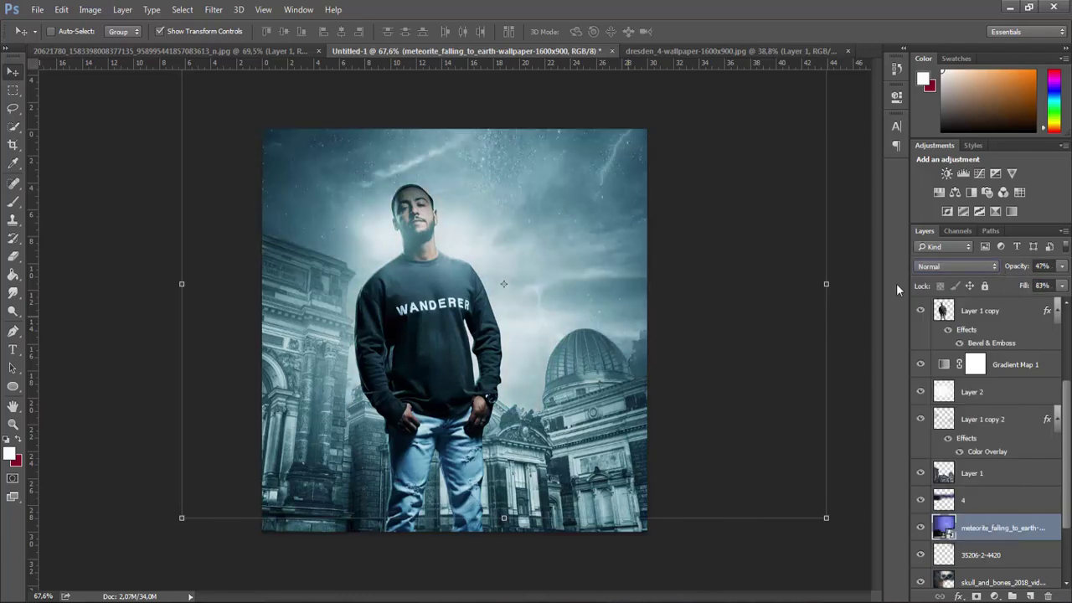
pyautogui.click(12, 424)
pyautogui.keyDown('alt'); pyautogui.click(265, 347); pyautogui.keyUp('alt')
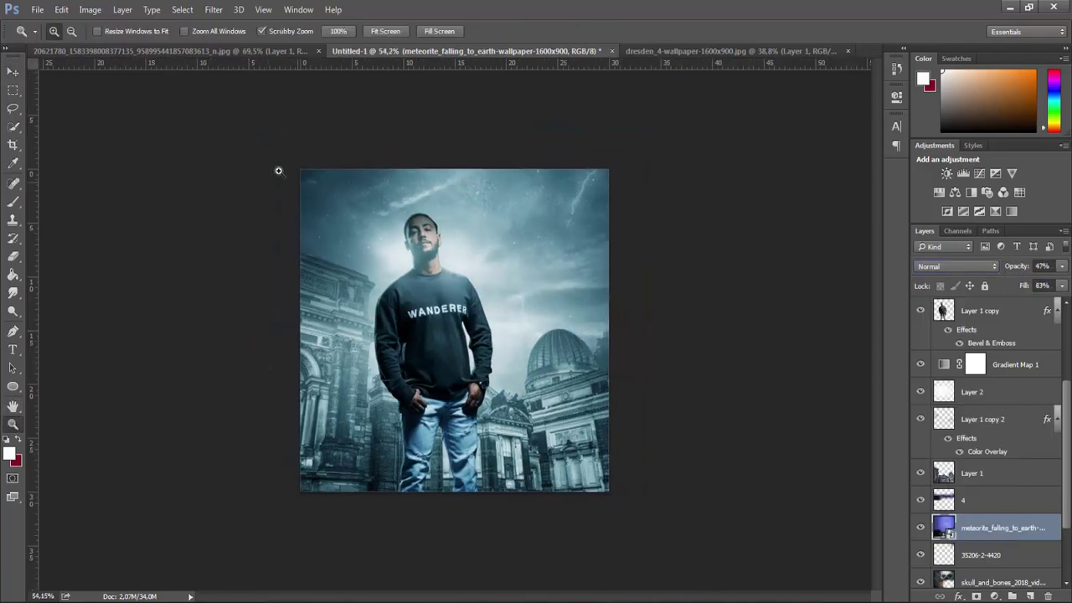
pyautogui.click(61, 9)
pyautogui.click(965, 312)
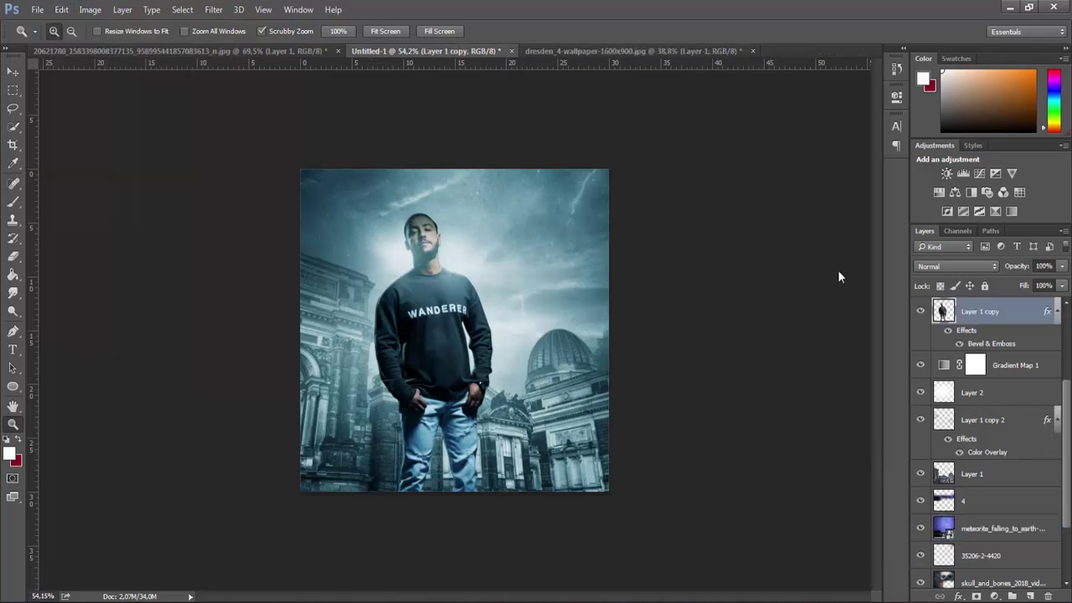
pyautogui.click(90, 10)
pyautogui.moveTo(108, 45)
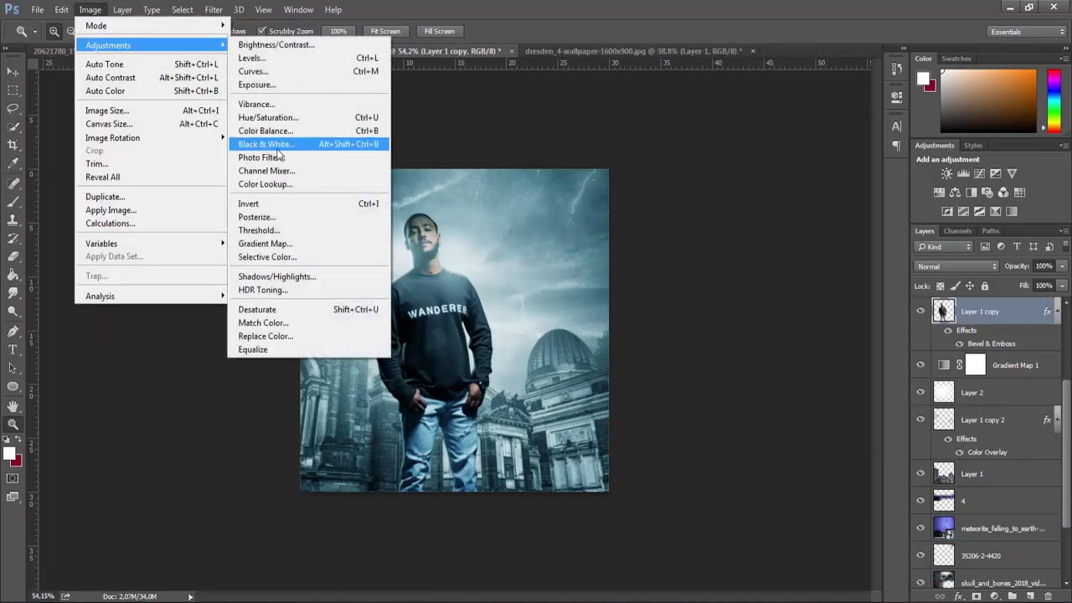
pyautogui.click(293, 118)
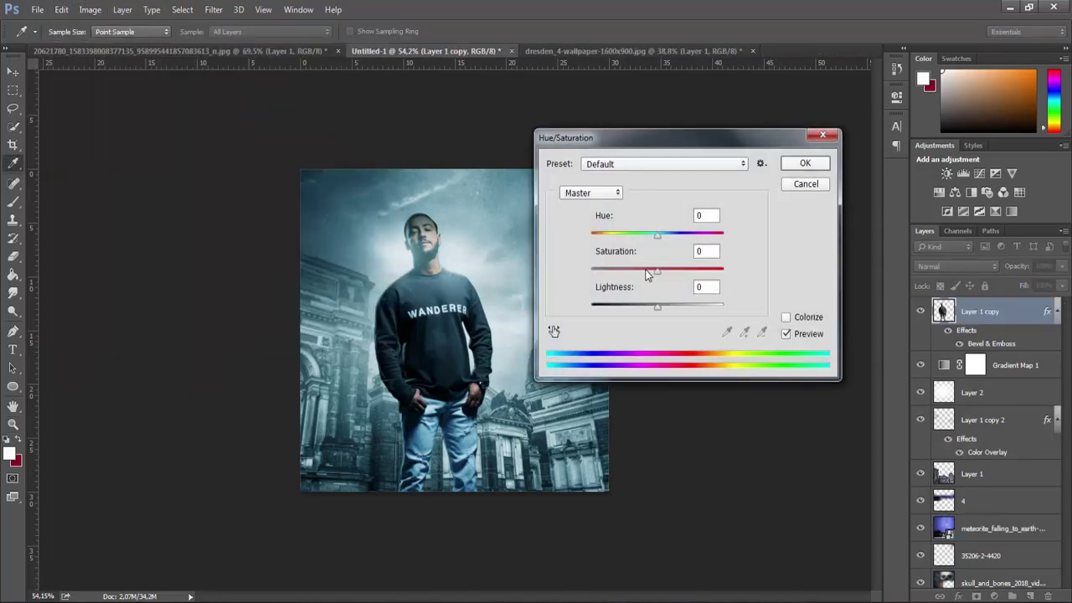
pyautogui.press('Return')
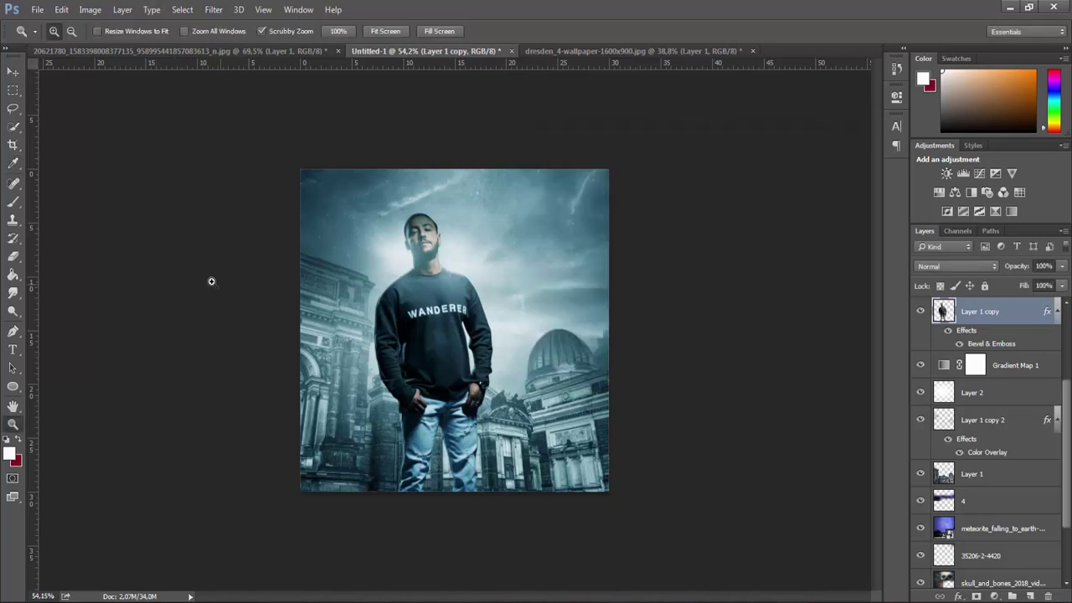
pyautogui.scroll(2, 989, 440)
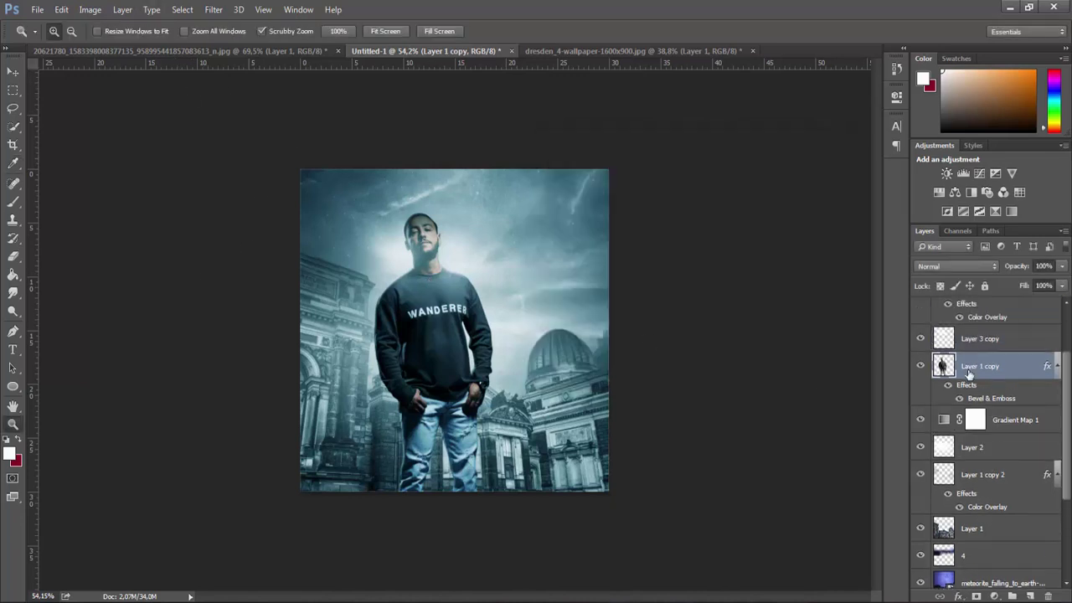
pyautogui.scroll(3, 980, 400)
pyautogui.scroll(-2, 978, 434)
pyautogui.click(920, 392)
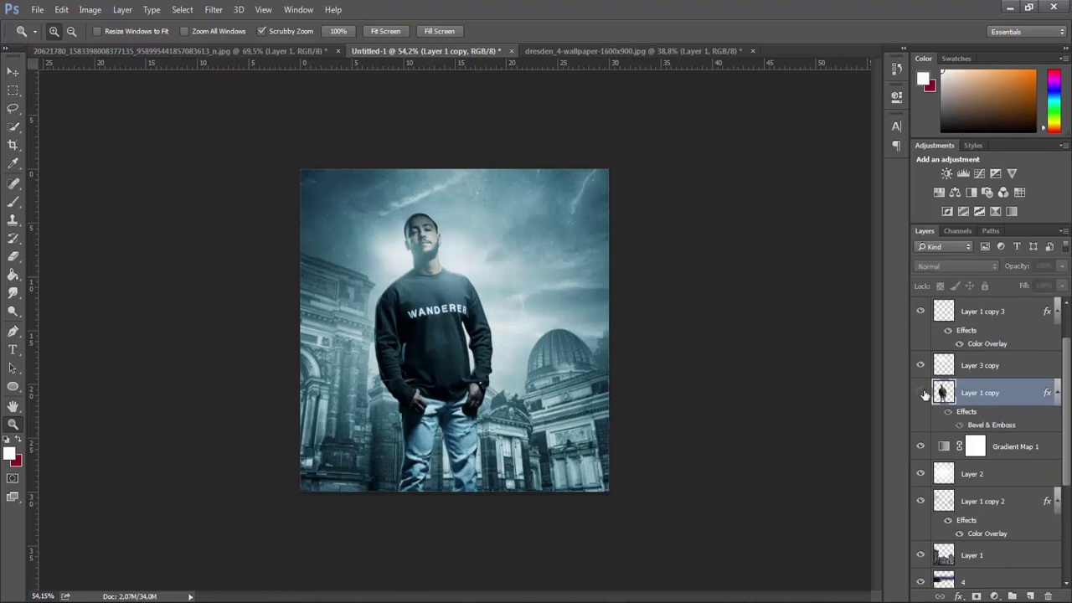
pyautogui.click(920, 392)
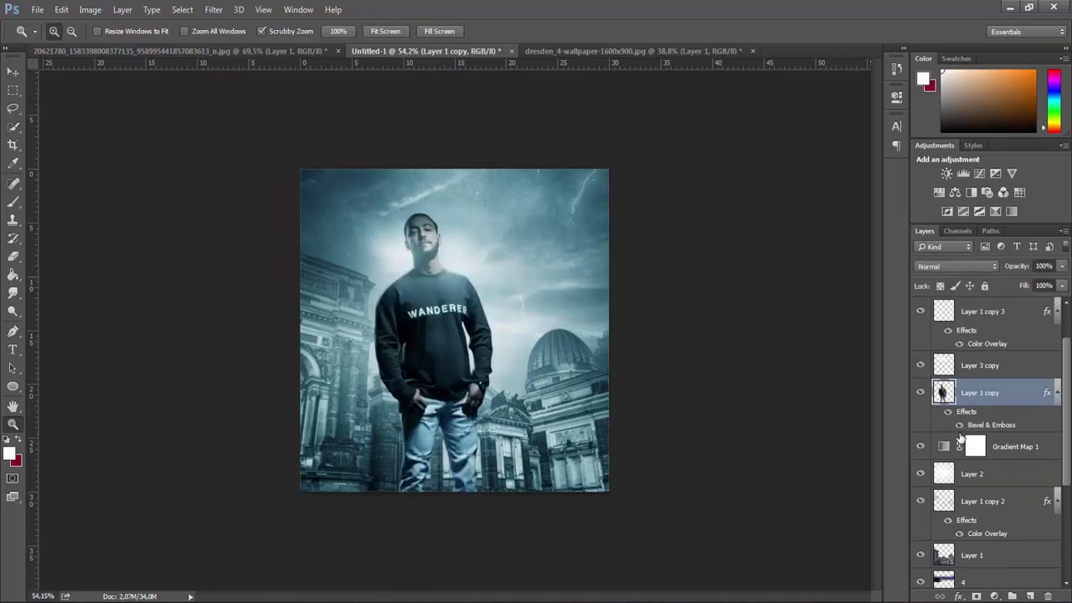
pyautogui.scroll(2, 960, 434)
pyautogui.click(920, 419)
pyautogui.click(920, 419)
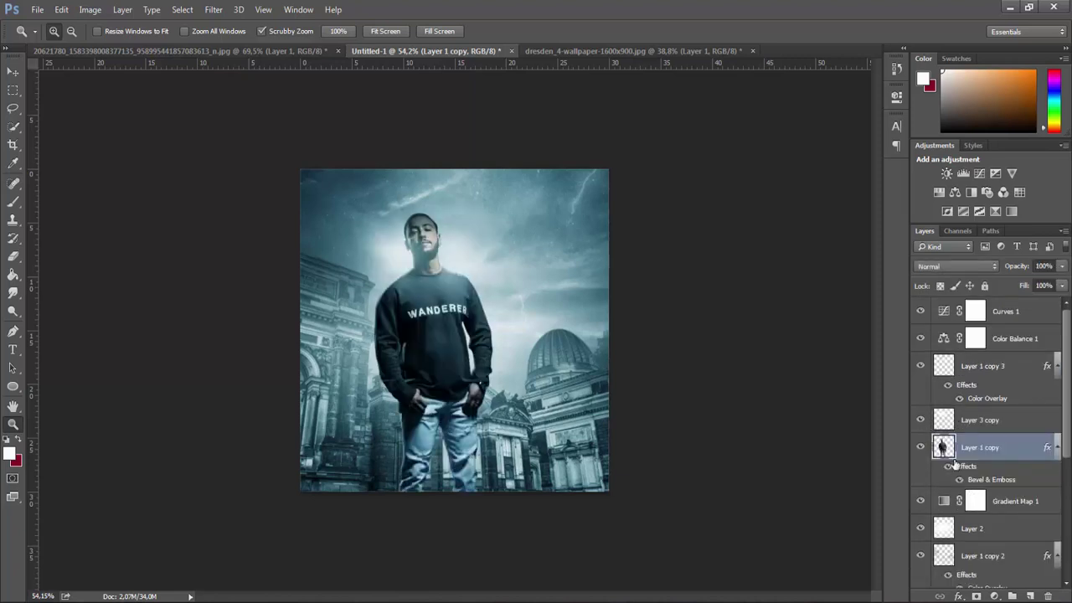
pyautogui.scroll(-4, 929, 461)
pyautogui.scroll(-1, 929, 461)
pyautogui.scroll(5, 962, 465)
pyautogui.click(920, 366)
pyautogui.click(920, 366)
pyautogui.click(920, 366)
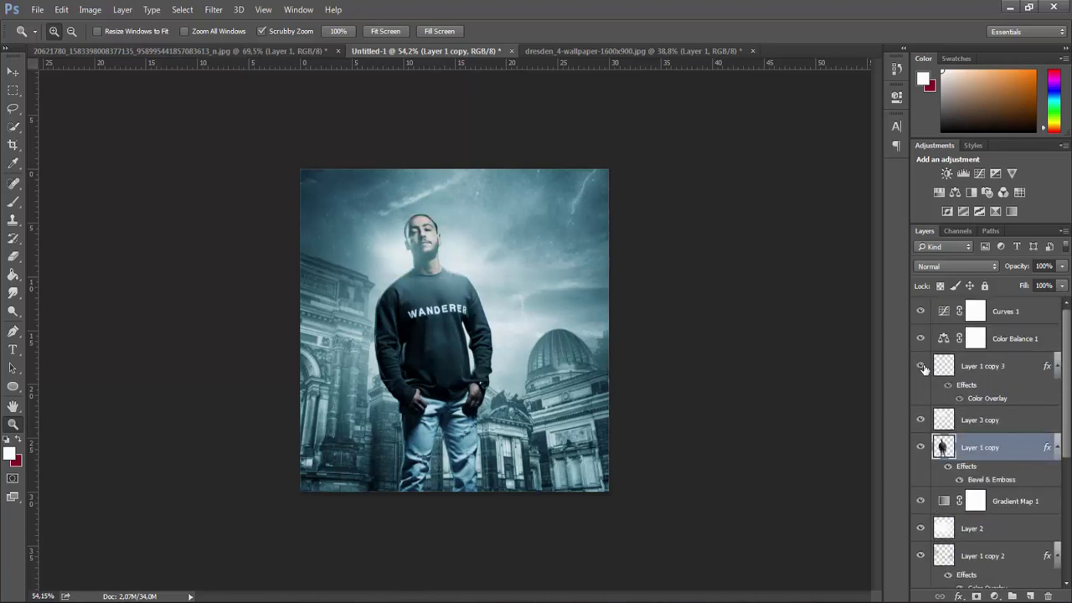
pyautogui.click(920, 366)
pyautogui.click(12, 256)
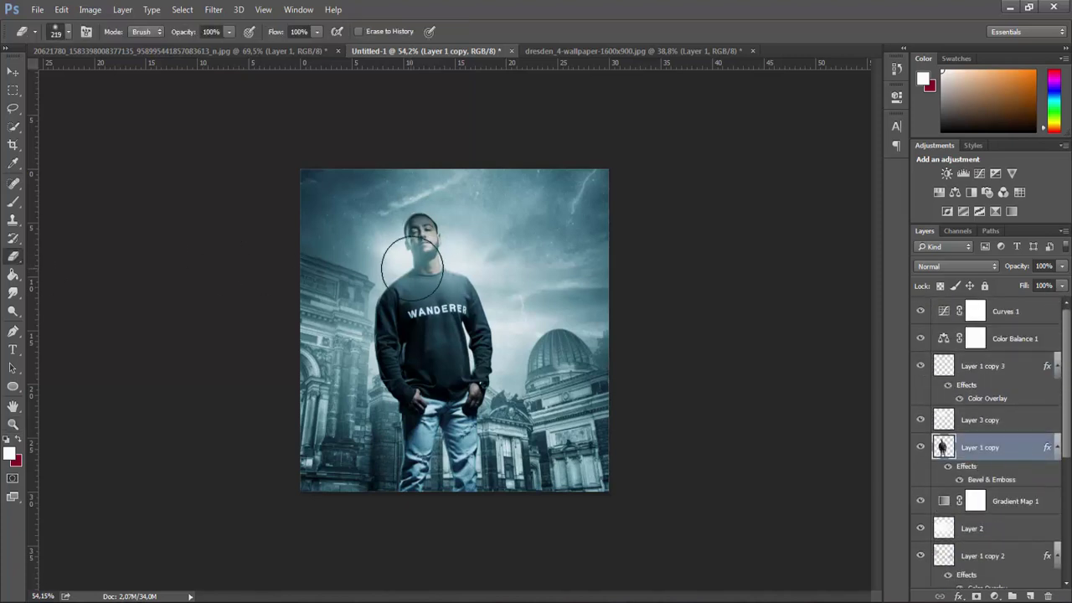
# Erase the dark Layer 1 copy 3 overlay from the man's face to brighten it
pyautogui.moveTo(412, 267); pyautogui.dragTo(424, 274)
pyautogui.hotkey('ctrl', 'z')
pyautogui.click(978, 371)
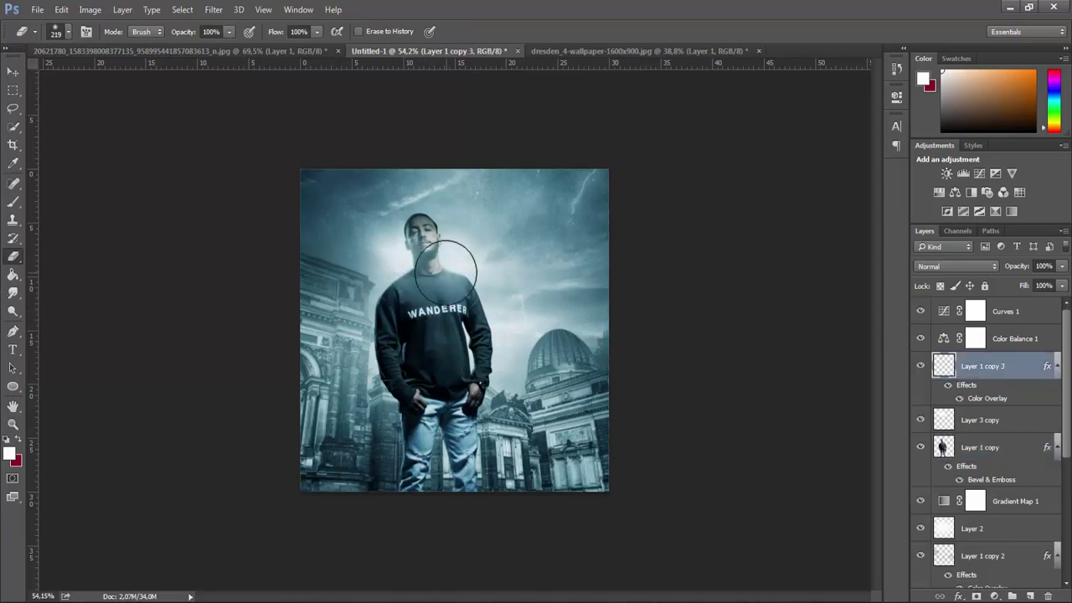
pyautogui.click(36, 10)
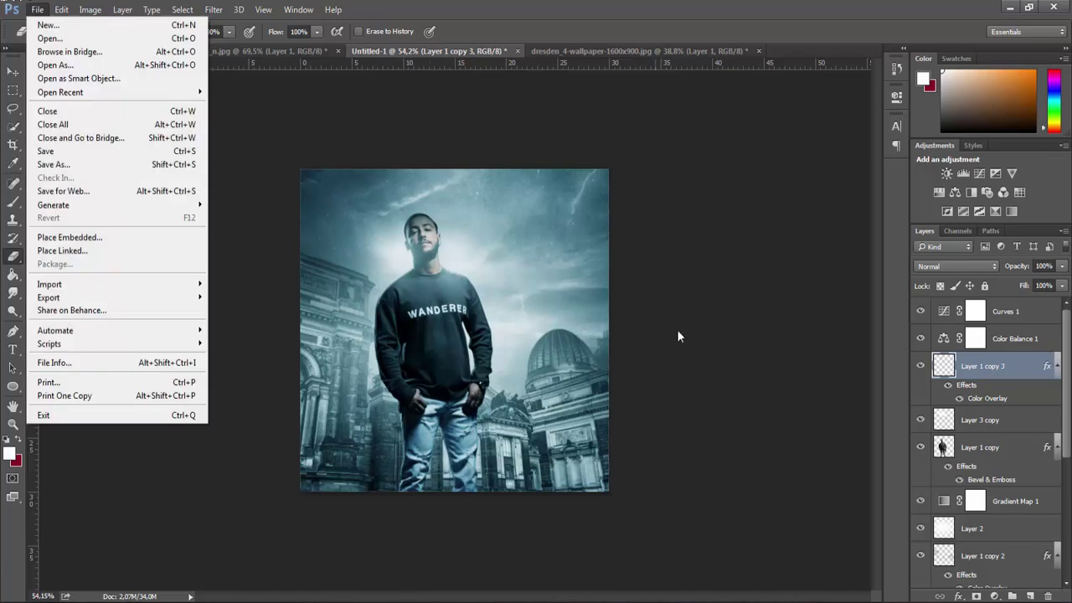
pyautogui.click(248, 327)
pyautogui.moveTo(421, 261); pyautogui.dragTo(427, 267)
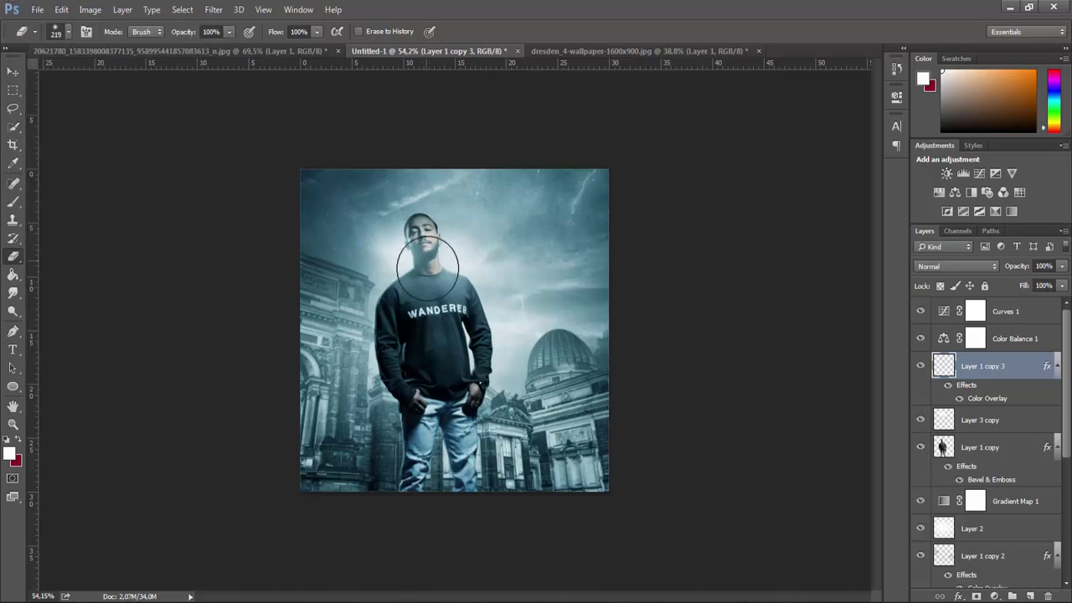
# Place the 288808 sparkle image as an embedded layer and enlarge it
pyautogui.click(38, 9)
pyautogui.click(166, 235)
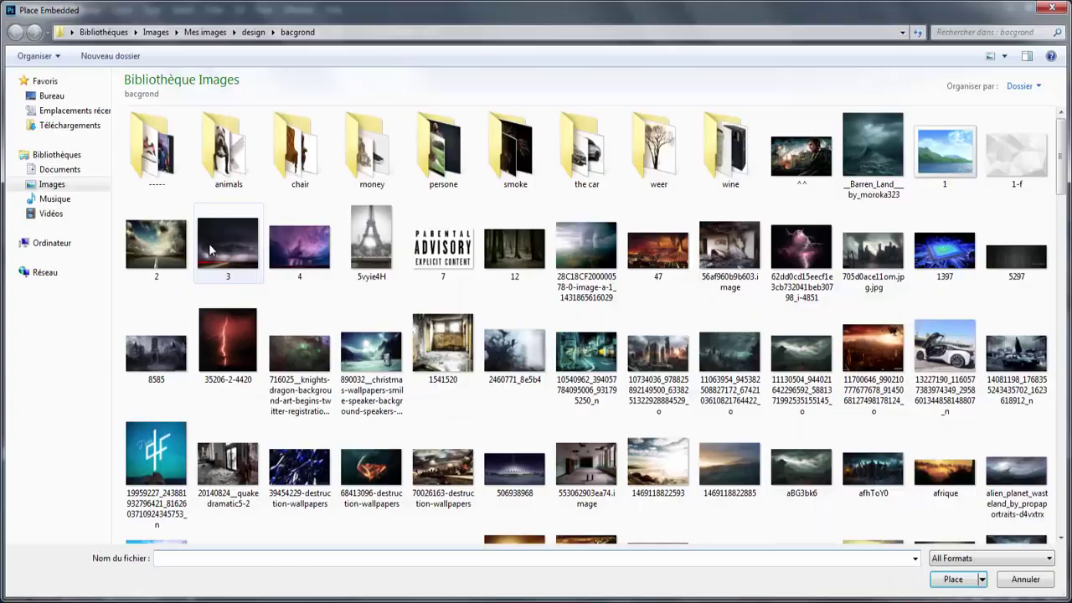
pyautogui.doubleClick(156, 149)
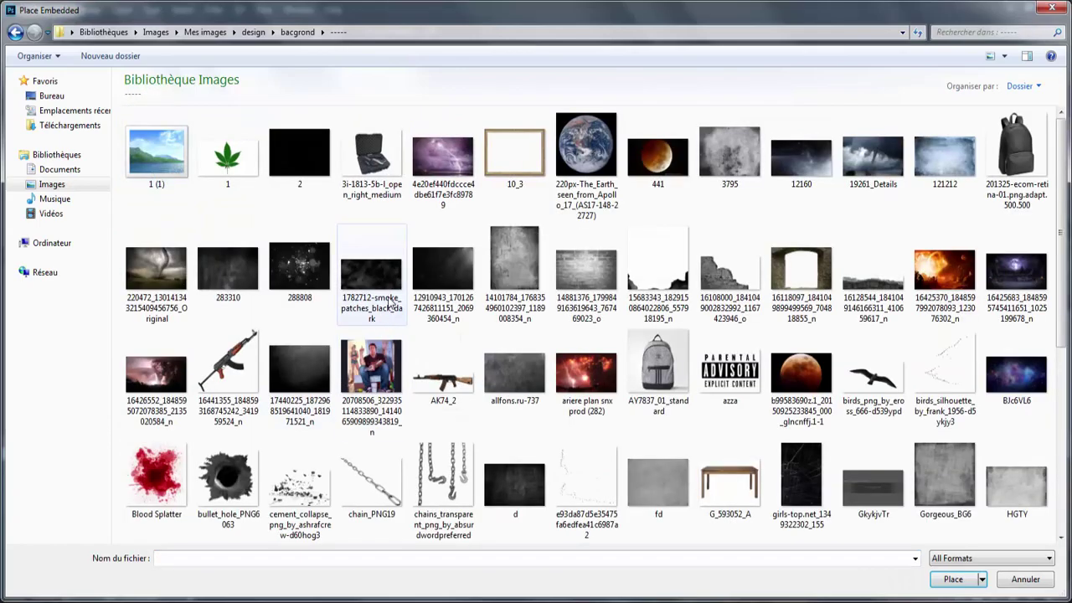
pyautogui.doubleClick(302, 266)
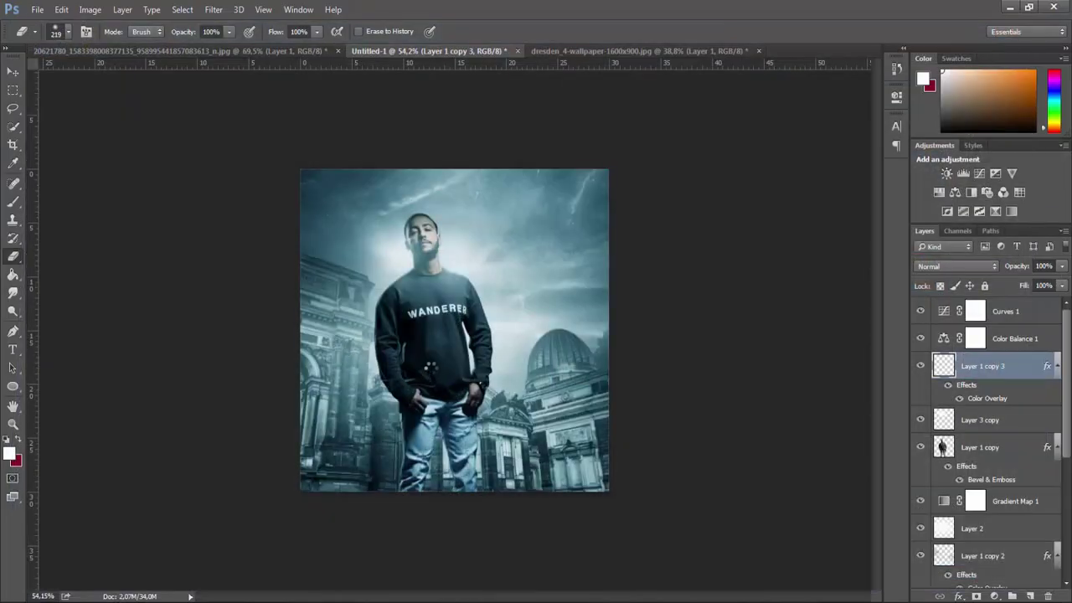
pyautogui.moveTo(753, 355); pyautogui.dragTo(870, 490)
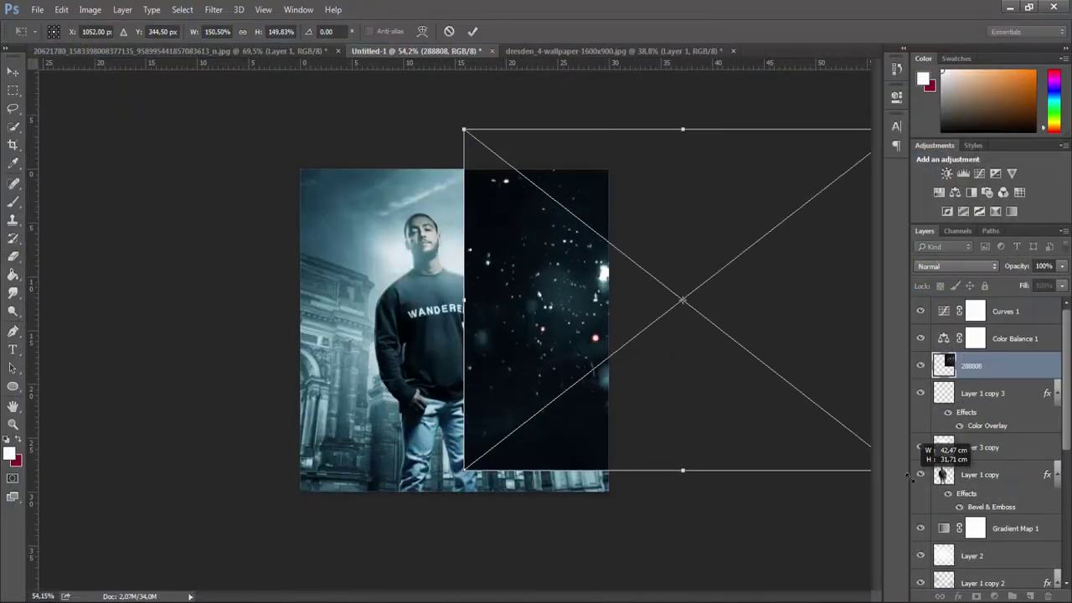
pyautogui.press('Return')
# Set the 288808 sparkle layer to Lighten blending and shift it right and down
pyautogui.click(954, 266)
pyautogui.click(938, 317)
pyautogui.press('e')
pyautogui.click(954, 266)
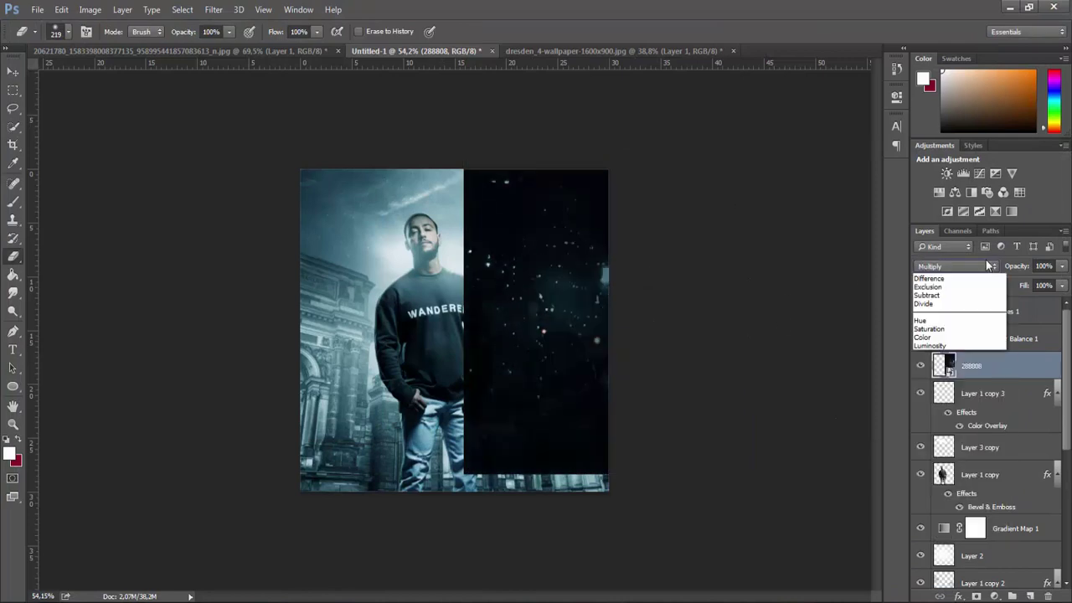
pyautogui.click(934, 337)
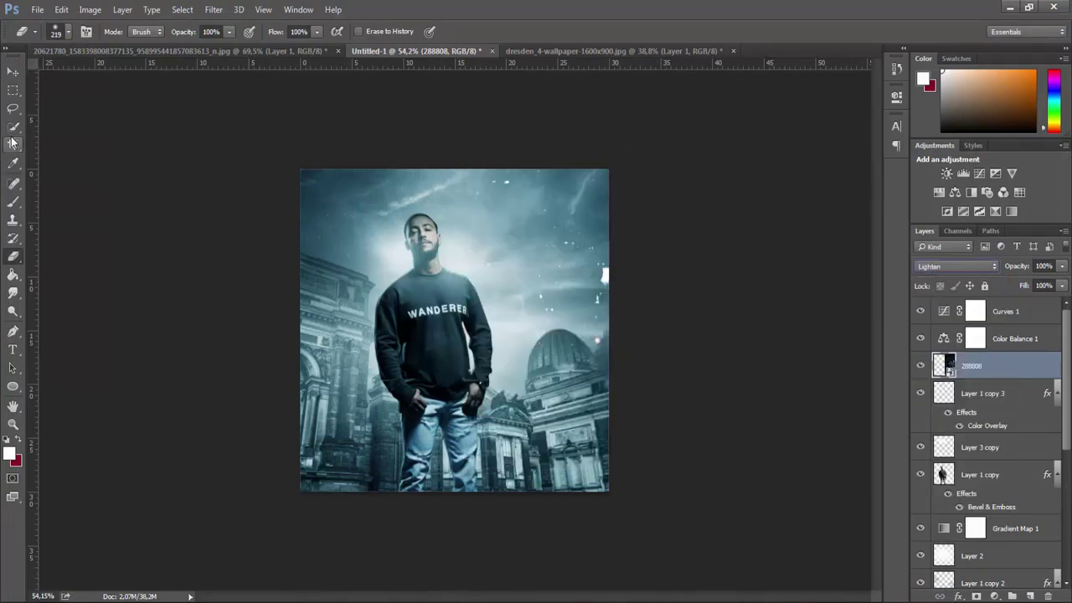
pyautogui.click(12, 71)
pyautogui.moveTo(541, 331); pyautogui.dragTo(621, 375)
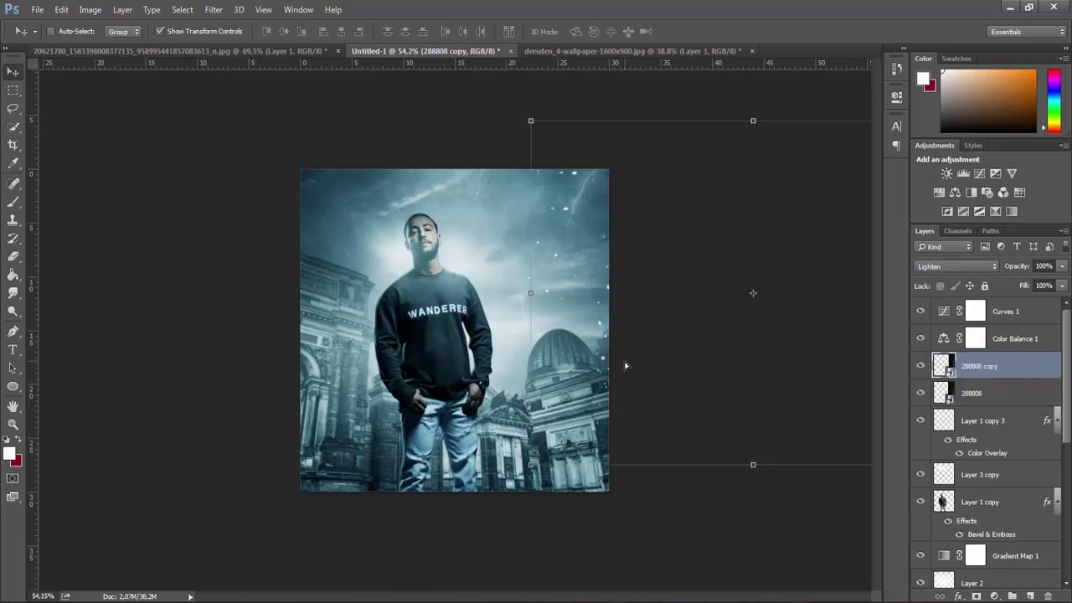
# Add a lower sparkle copy, merge the three 288808 layers, and blend them in Screen mode
pyautogui.click(695, 164)
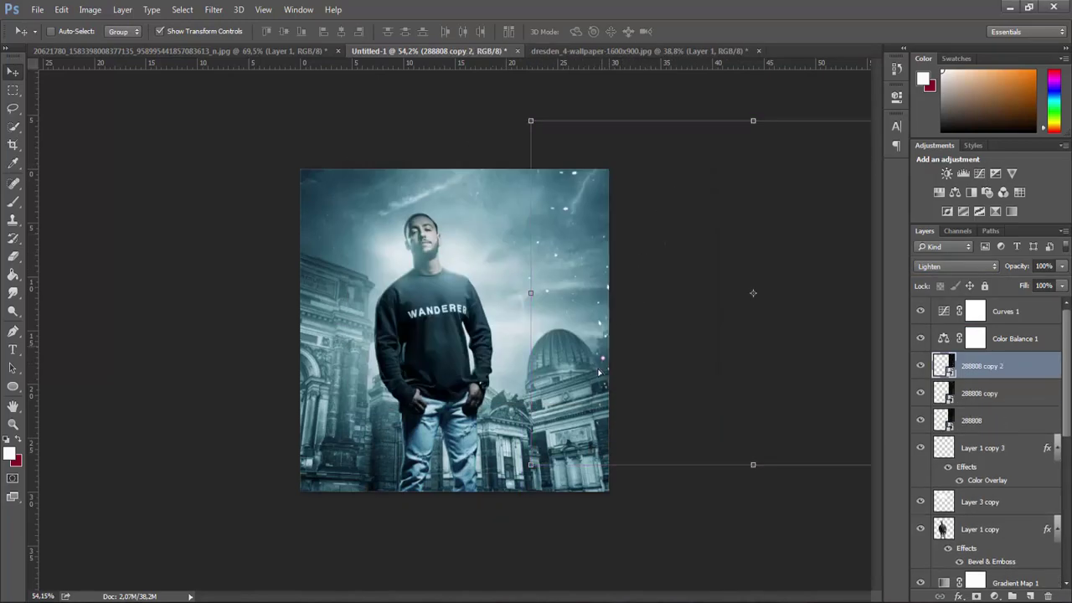
pyautogui.moveTo(608, 306); pyautogui.dragTo(600, 375)
pyautogui.keyDown('shift'); pyautogui.click(967, 423); pyautogui.keyUp('shift')
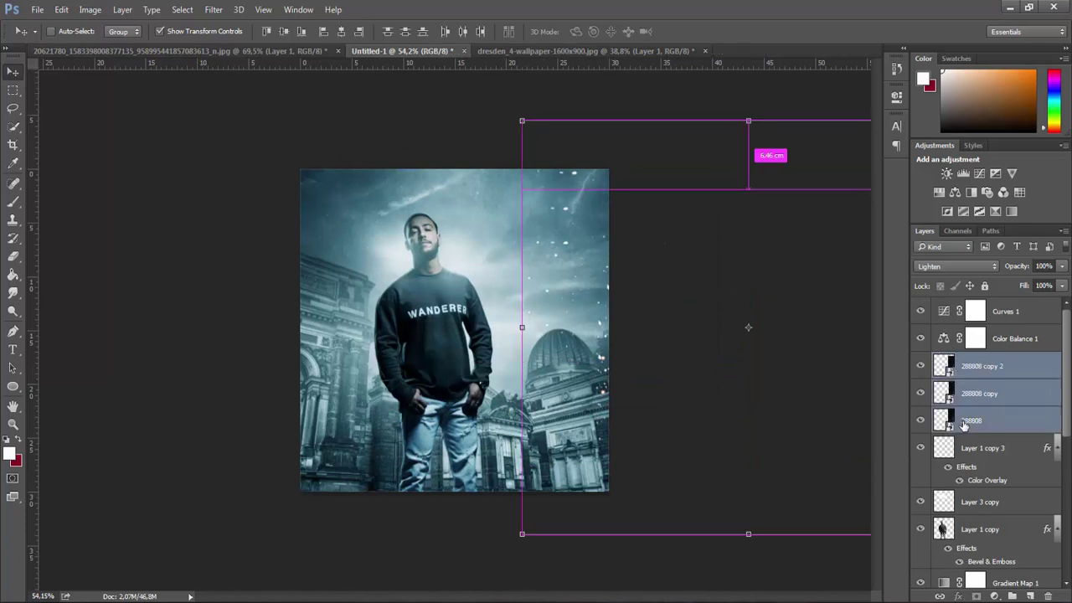
pyautogui.hotkey('ctrl', 'e')
pyautogui.click(954, 266)
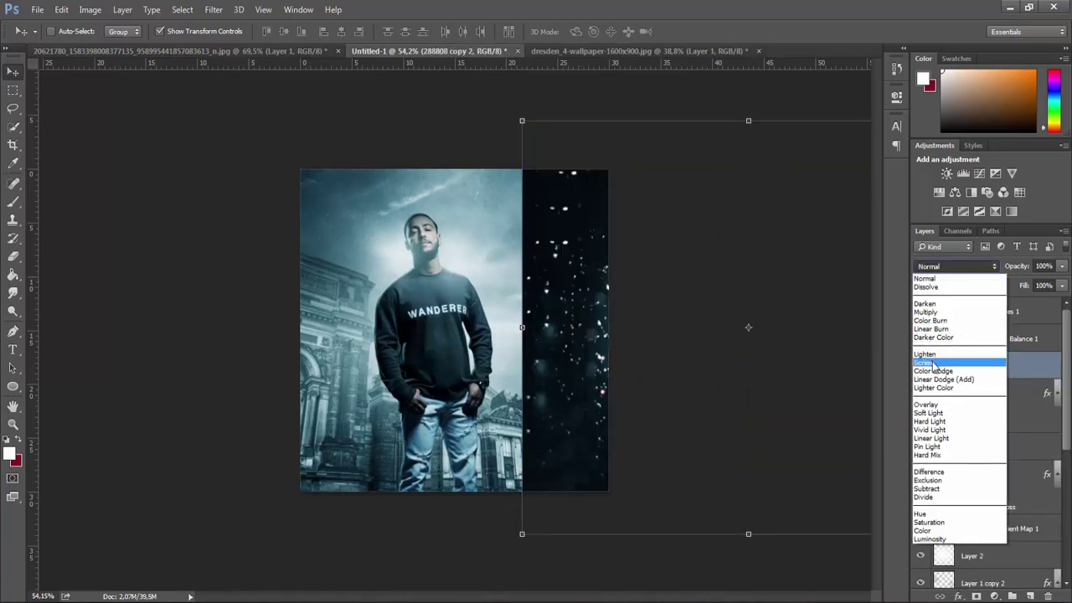
pyautogui.click(924, 362)
pyautogui.moveTo(569, 329); pyautogui.dragTo(588, 331)
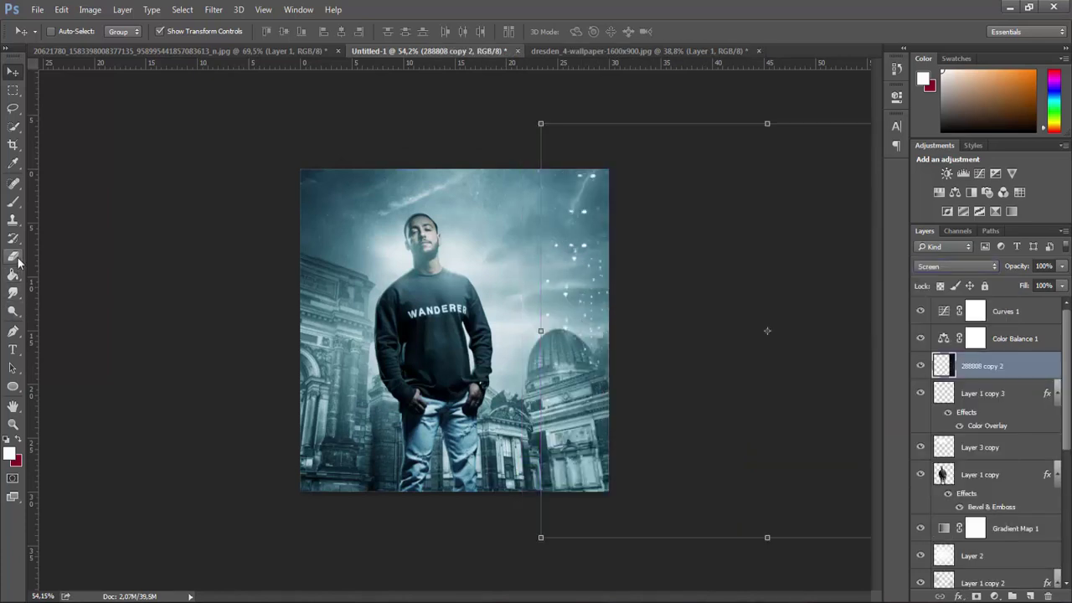
pyautogui.click(13, 258)
pyautogui.click(14, 70)
pyautogui.rightClick(558, 248)
pyautogui.click(498, 356)
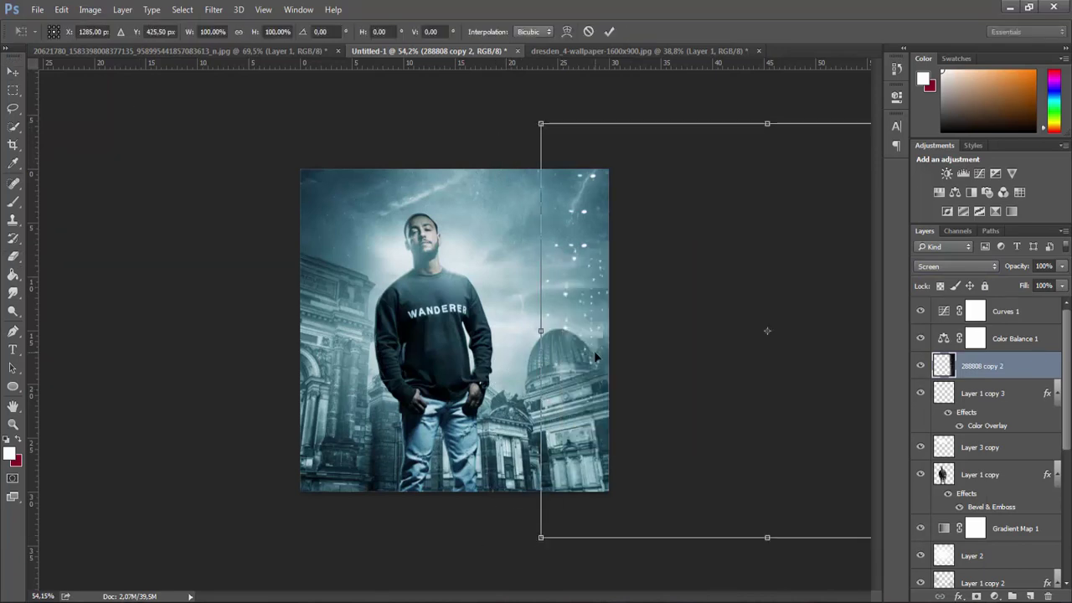
# Duplicate the sparkles, flip horizontally, and rotate the copy into place over the left sky
pyautogui.hotkey('ctrl', 'j')
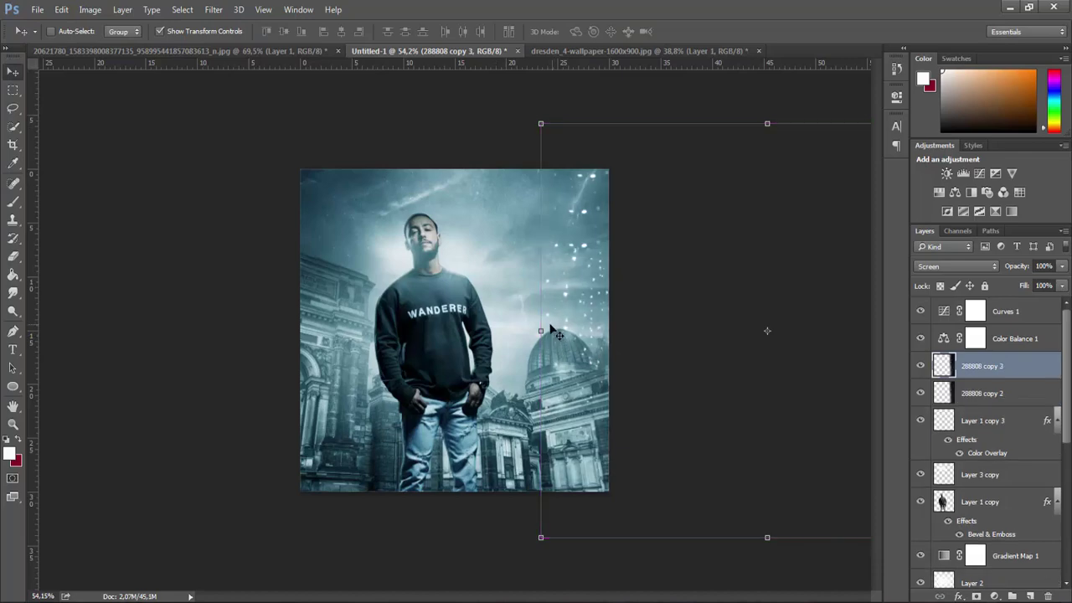
pyautogui.rightClick(542, 332)
pyautogui.click(586, 514)
pyautogui.moveTo(625, 381); pyautogui.dragTo(215, 307)
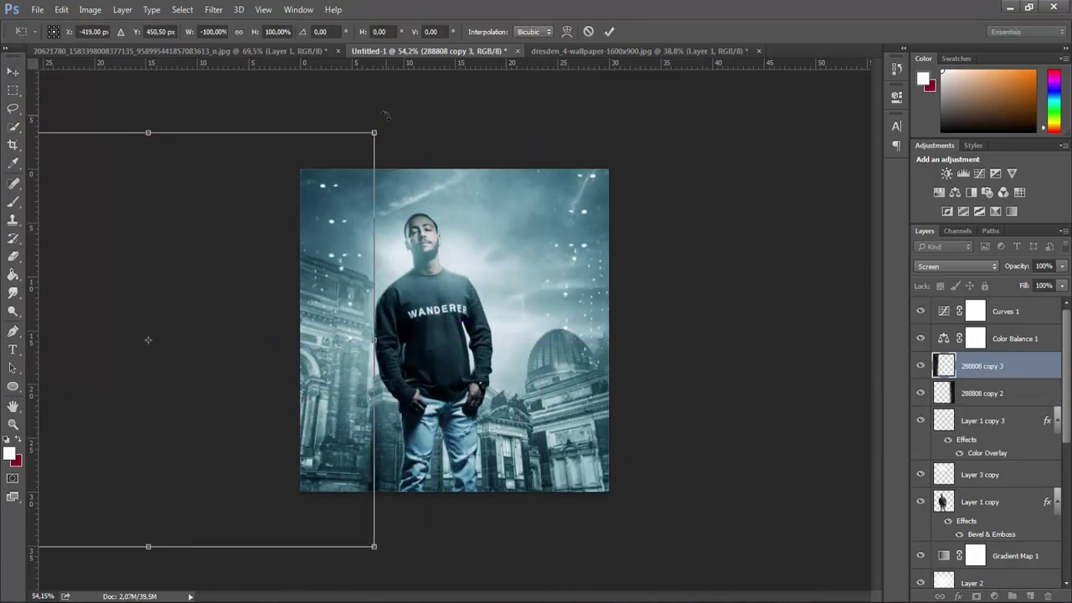
pyautogui.moveTo(381, 117); pyautogui.dragTo(578, 50)
pyautogui.press('Return')
pyautogui.moveTo(321, 121); pyautogui.dragTo(351, 192)
pyautogui.press('e')
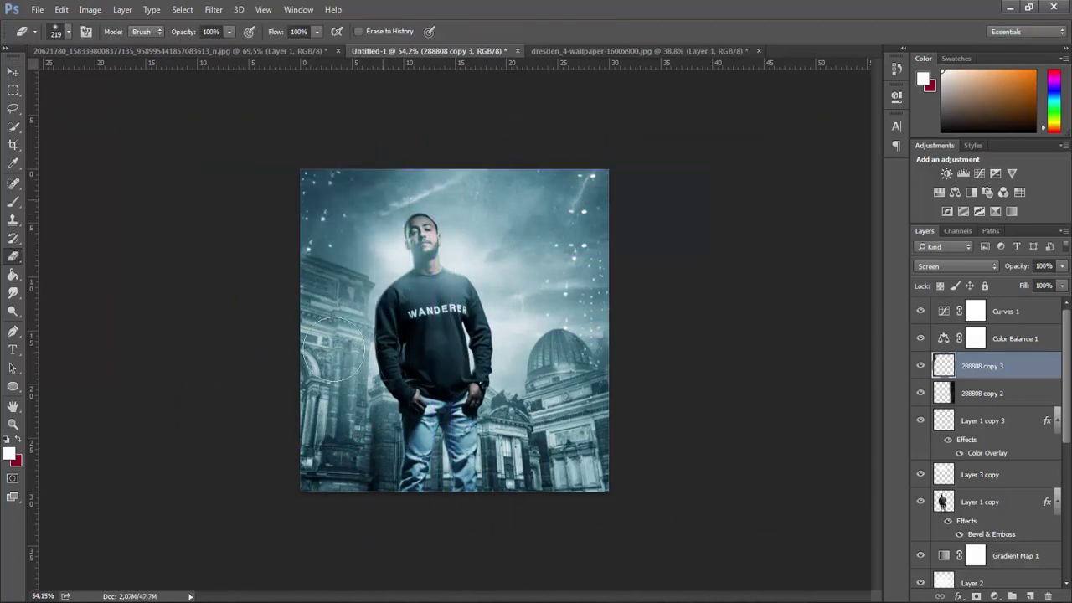
pyautogui.click(994, 397)
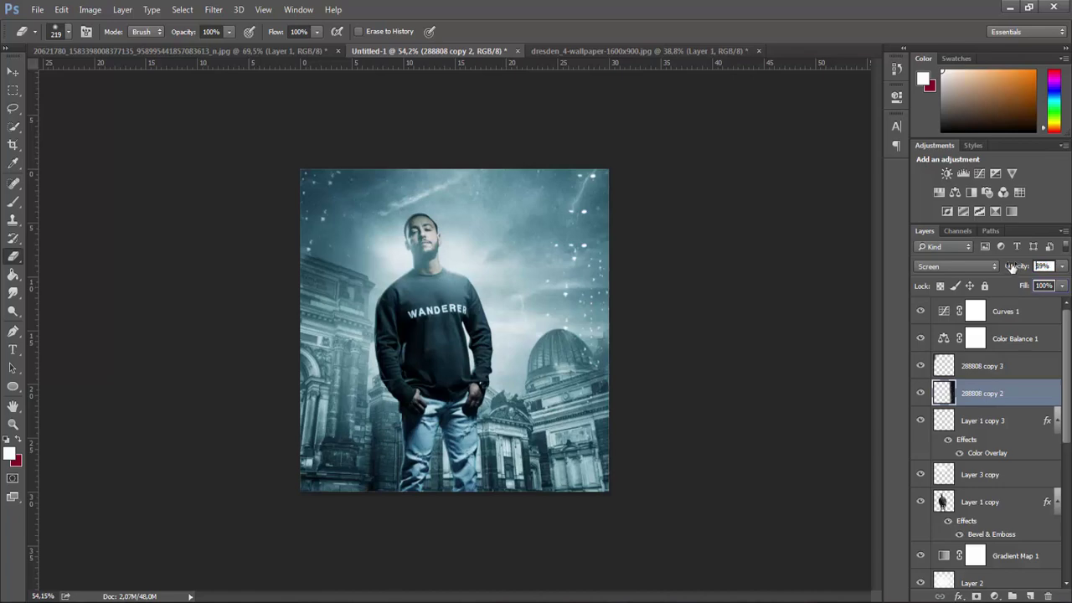
# Embed the girls-top.net scratch texture and stretch it to cover the whole canvas
pyautogui.click(38, 9)
pyautogui.click(77, 240)
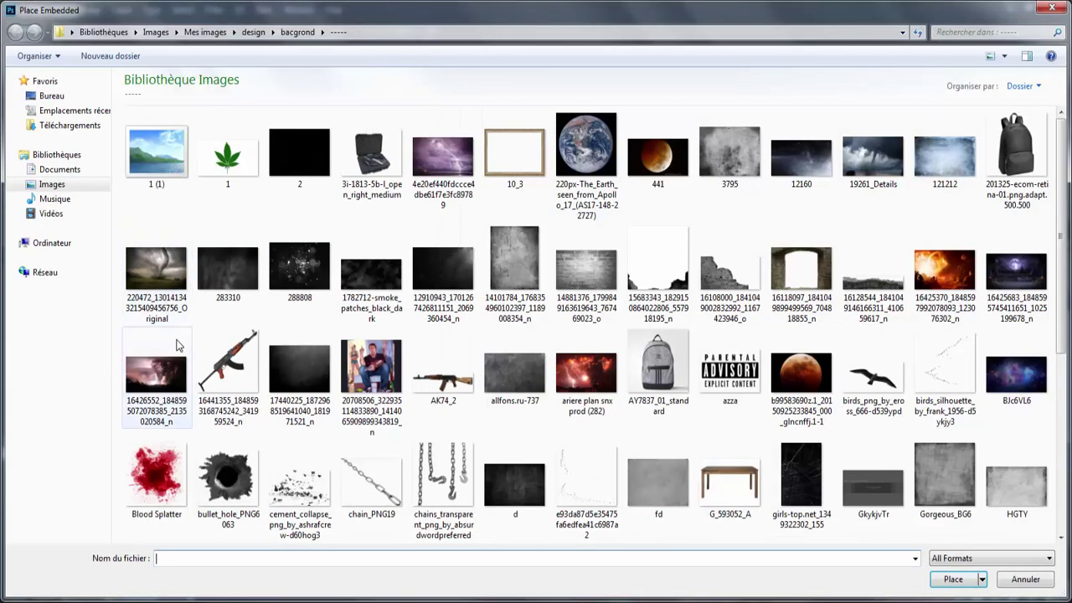
pyautogui.scroll(-3, 243, 394)
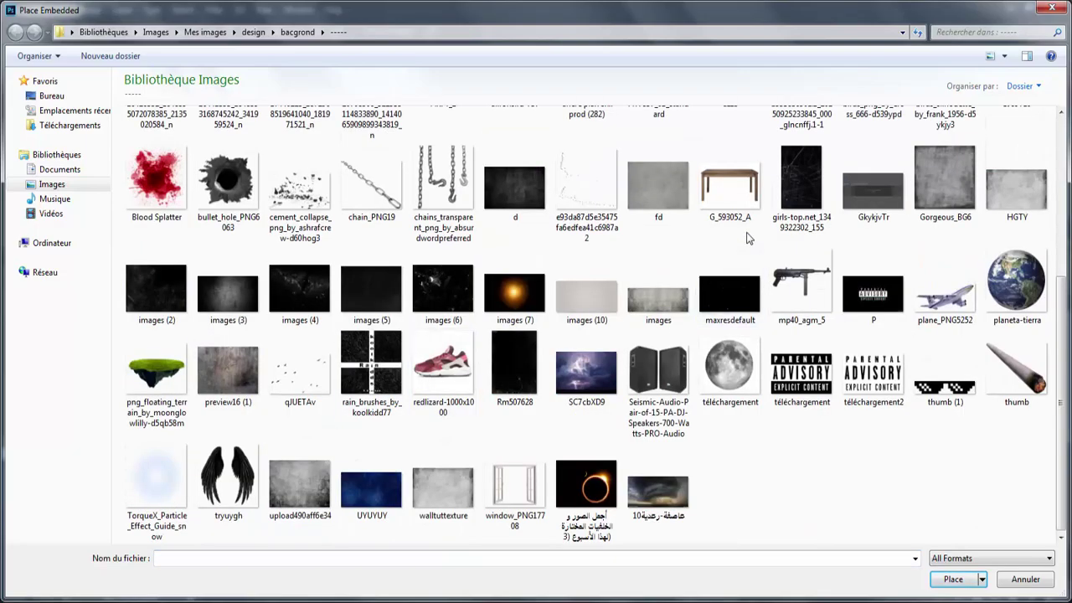
pyautogui.doubleClick(801, 180)
pyautogui.moveTo(473, 368)
pyautogui.mouseDown()
pyautogui.moveTo(368, 191)
pyautogui.moveTo(329, 213)
pyautogui.mouseUp()
pyautogui.moveTo(358, 256); pyautogui.dragTo(658, 586)
pyautogui.press('Return')
# Blend the scratch texture in Screen mode and fade its opacity to 16%
pyautogui.press('e')
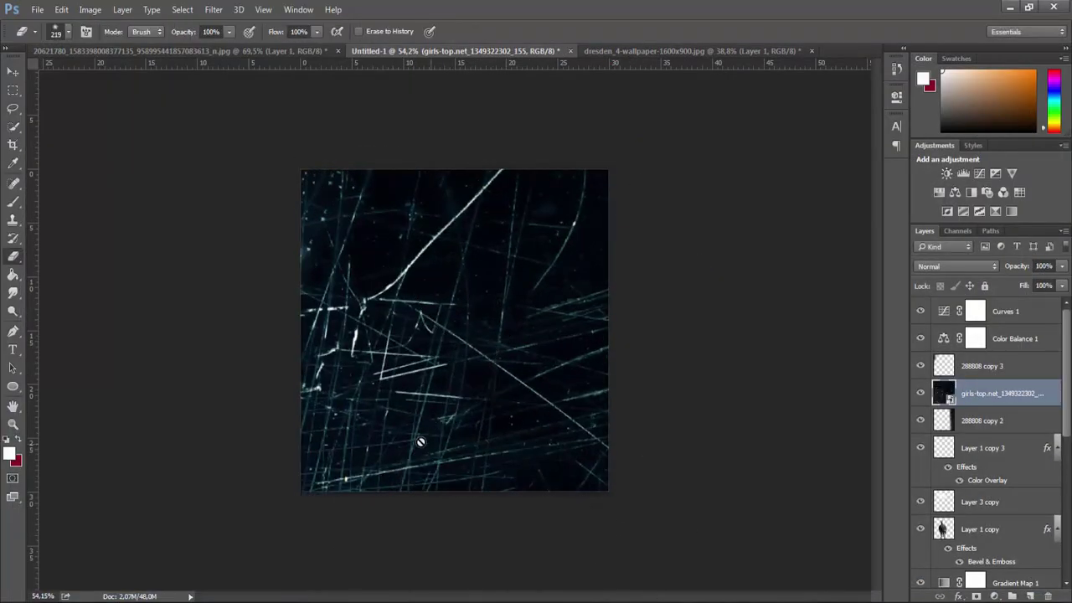
pyautogui.click(963, 266)
pyautogui.click(946, 365)
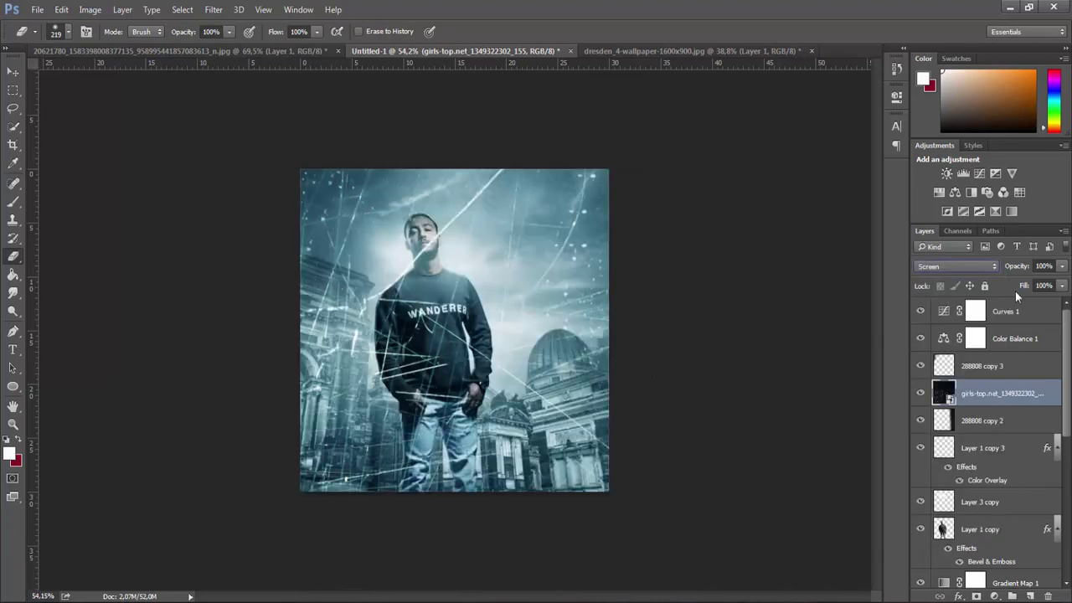
pyautogui.moveTo(1031, 270); pyautogui.dragTo(998, 269)
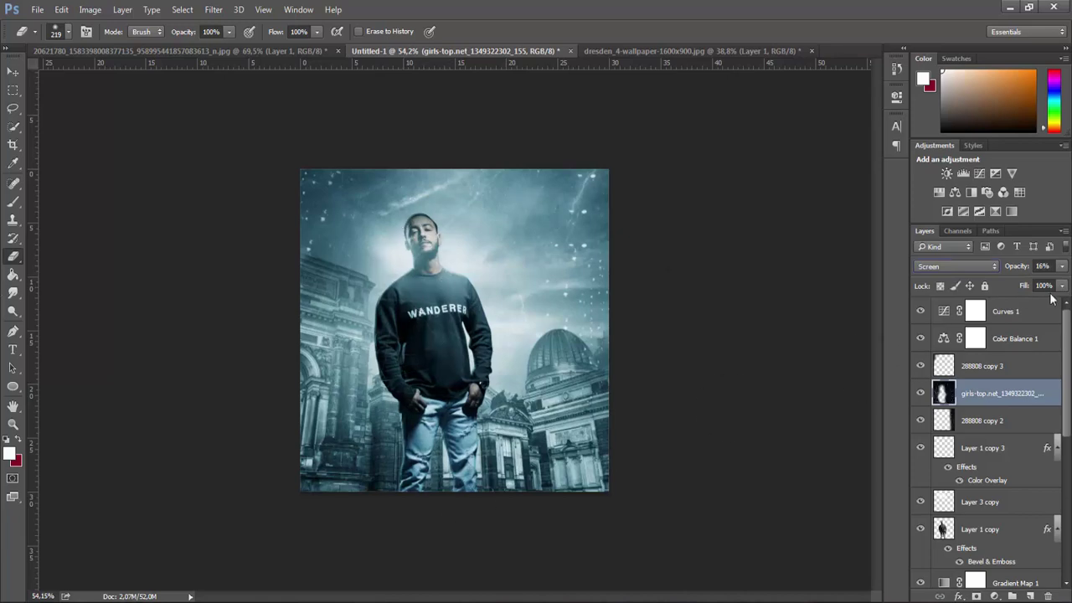
pyautogui.click(38, 9)
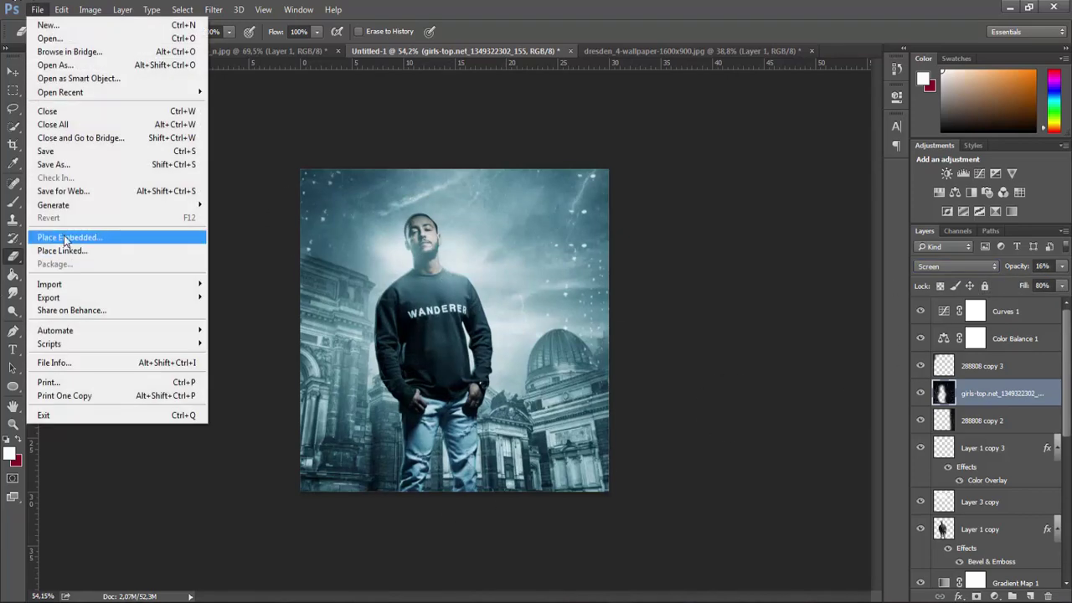
# Embed the faint line-sketch image and move its layer just above Layer 1
pyautogui.click(75, 235)
pyautogui.doubleClick(586, 486)
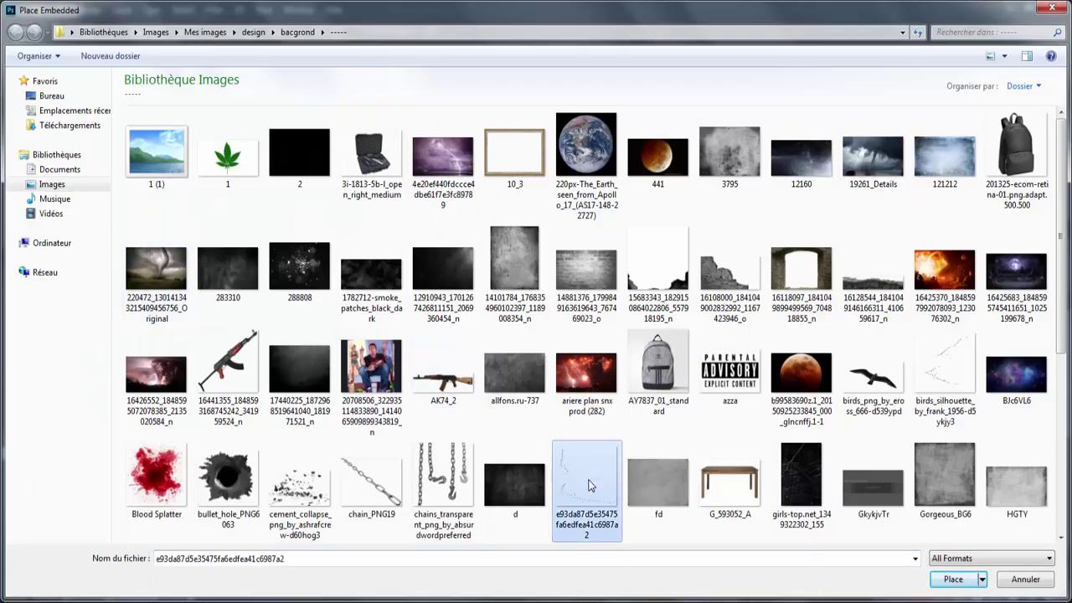
pyautogui.press('Return')
pyautogui.press('e')
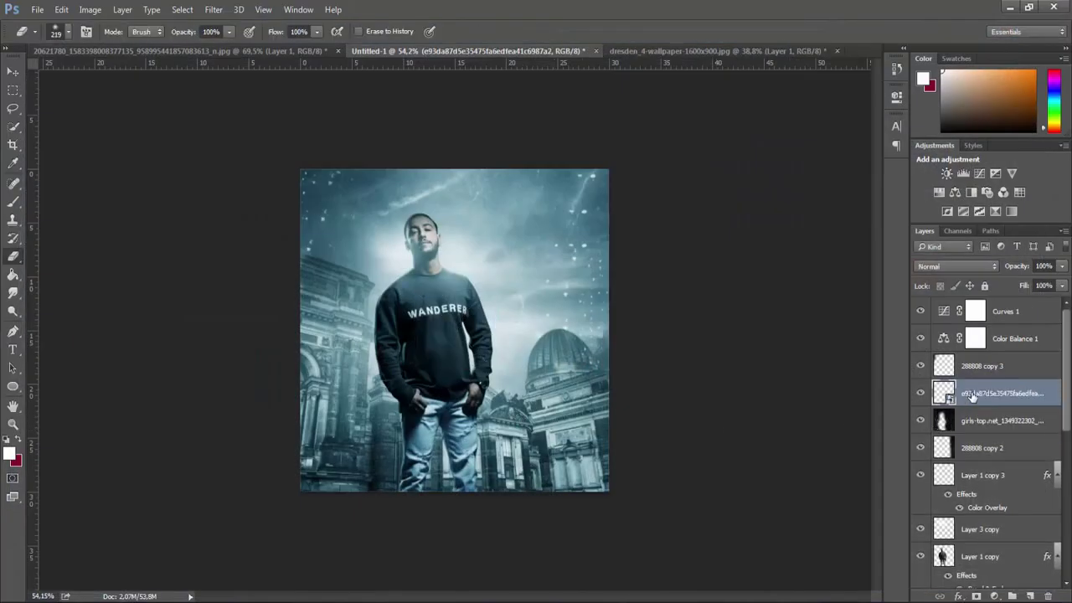
pyautogui.moveTo(971, 397); pyautogui.dragTo(981, 547)
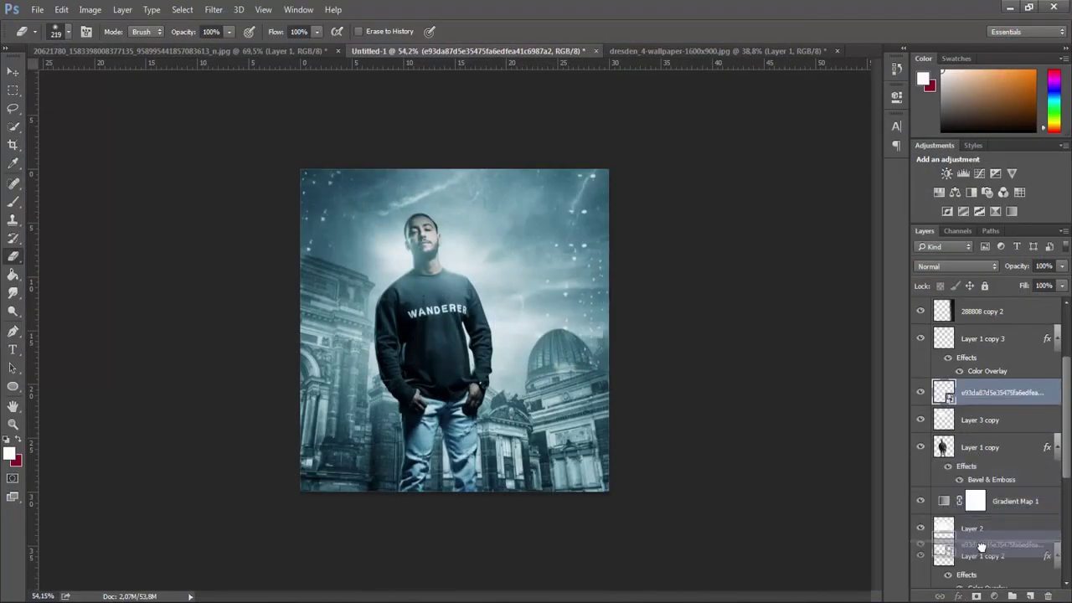
pyautogui.moveTo(981, 547); pyautogui.dragTo(916, 476)
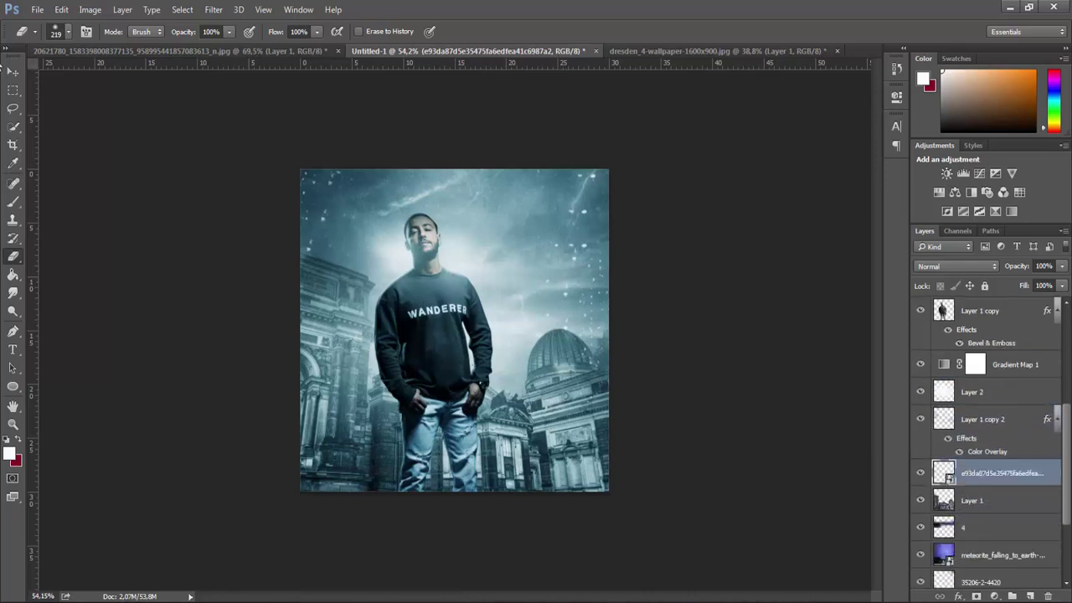
# Duplicate the sketch layer, scale and move the copy, then delete that duplicate
pyautogui.click(13, 74)
pyautogui.moveTo(367, 212)
pyautogui.mouseDown()
pyautogui.moveTo(336, 218)
pyautogui.moveTo(366, 249)
pyautogui.mouseUp()
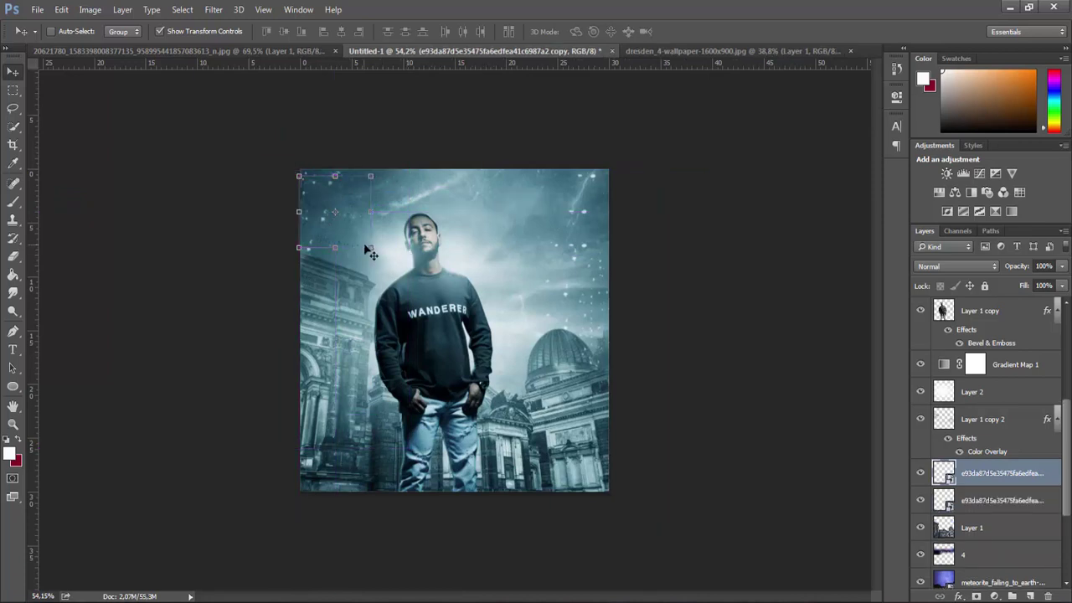
pyautogui.hotkey('ctrl', 't')
pyautogui.moveTo(443, 316); pyautogui.dragTo(675, 467)
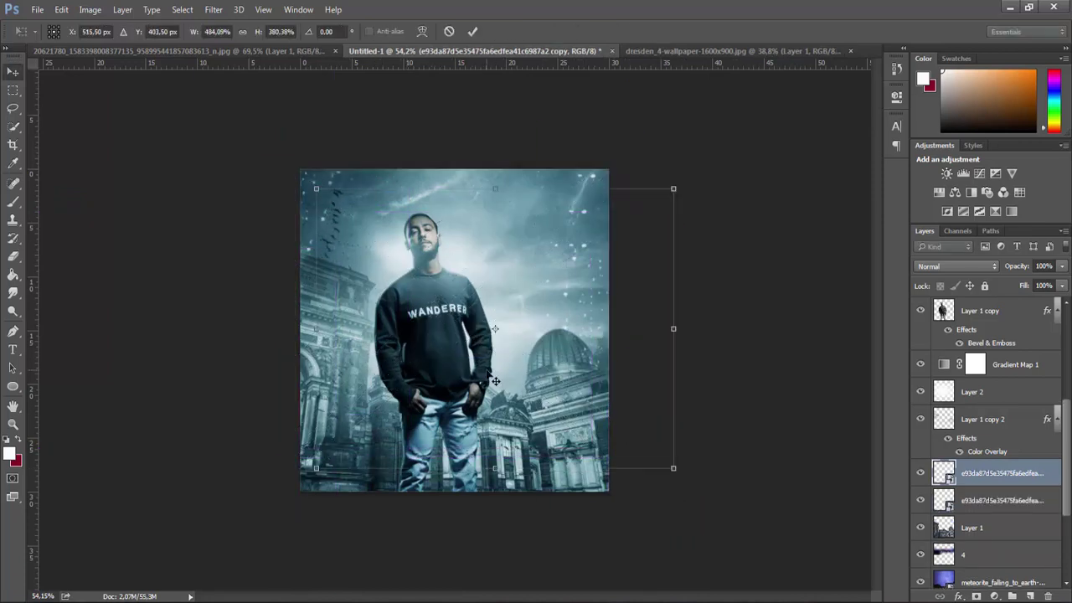
pyautogui.press('Return')
pyautogui.moveTo(473, 307)
pyautogui.mouseDown()
pyautogui.moveTo(553, 310)
pyautogui.moveTo(645, 146)
pyautogui.moveTo(680, 294)
pyautogui.mouseUp()
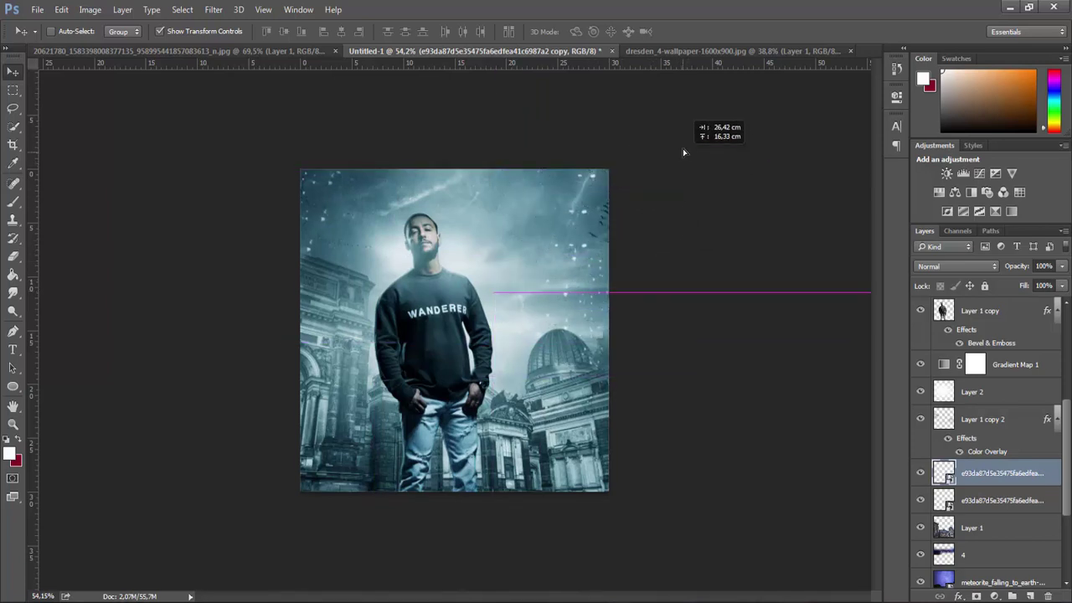
pyautogui.moveTo(686, 294); pyautogui.dragTo(665, 139)
pyautogui.press('Delete')
pyautogui.click(37, 9)
# Embed the plane_PNG5252 airplane, shrunk and positioned above the man's head
pyautogui.click(78, 232)
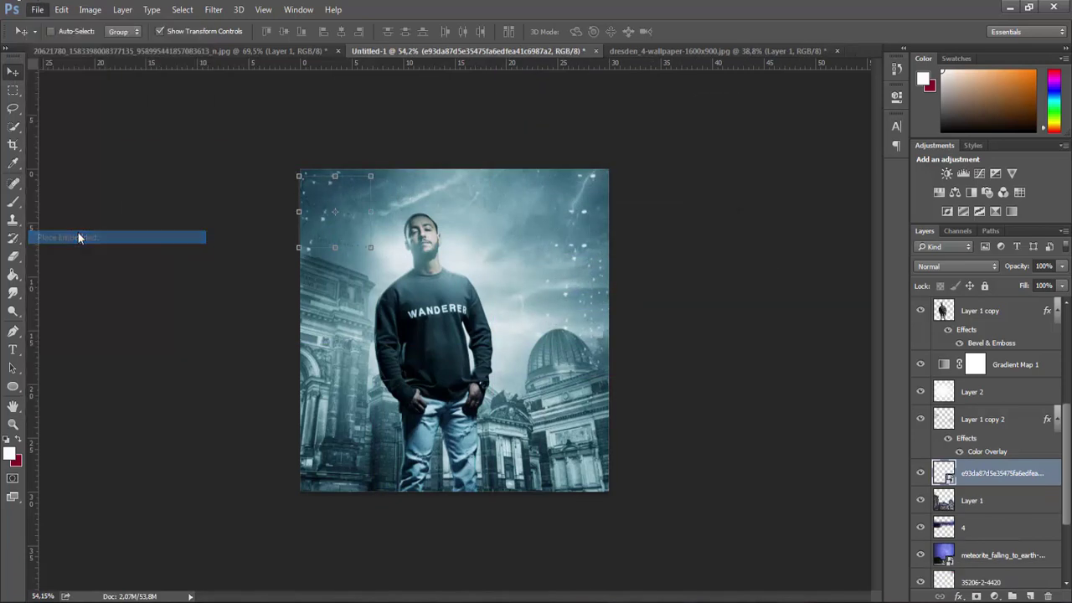
pyautogui.click(230, 372)
pyautogui.scroll(-5, 377, 402)
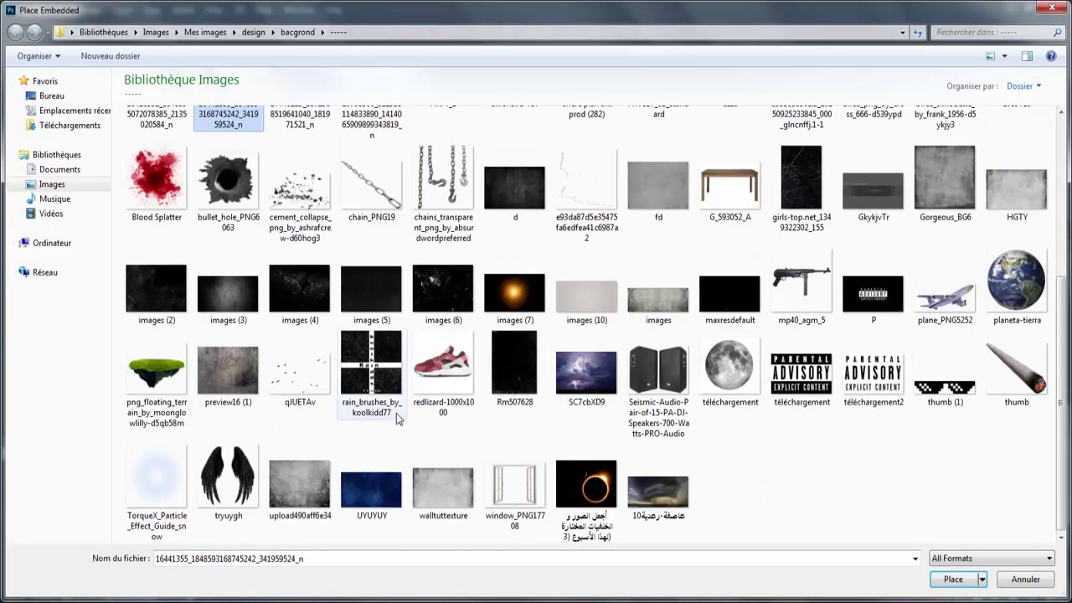
pyautogui.click(854, 484)
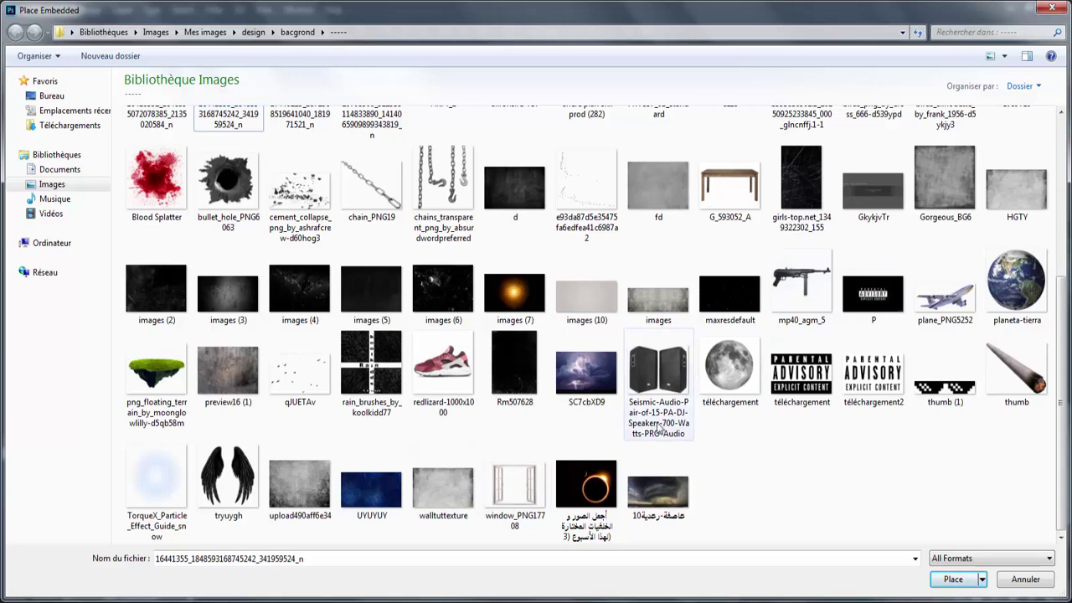
pyautogui.scroll(3, 660, 429)
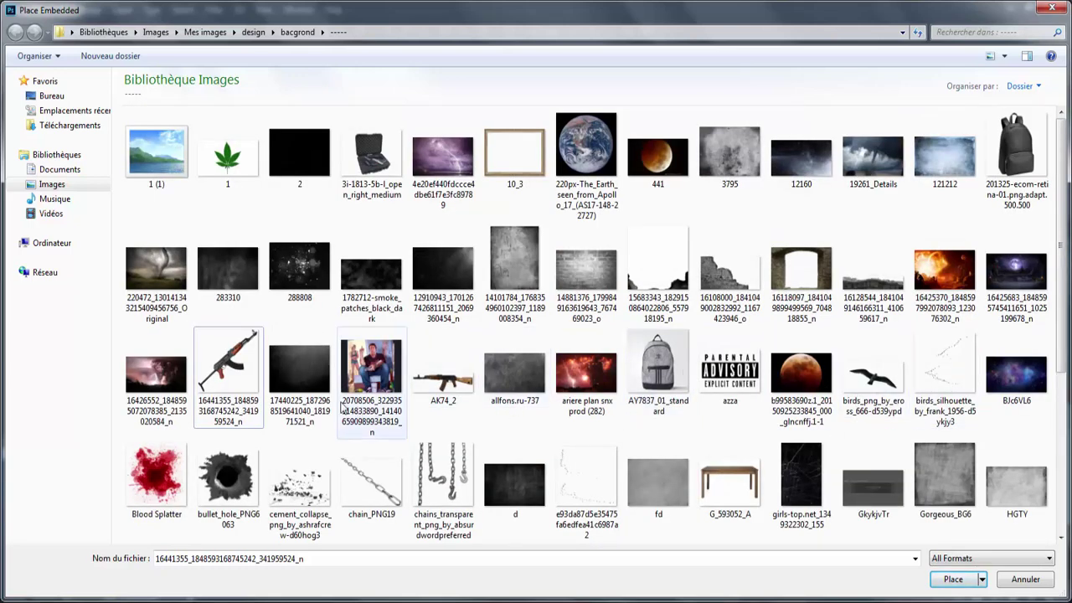
pyautogui.scroll(-3, 437, 435)
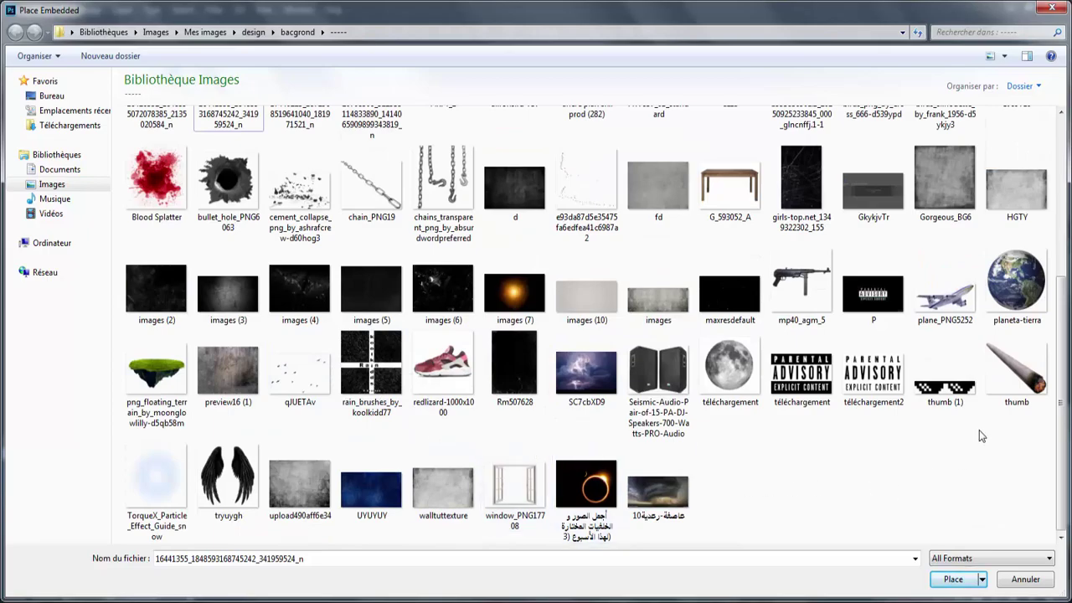
pyautogui.doubleClick(944, 293)
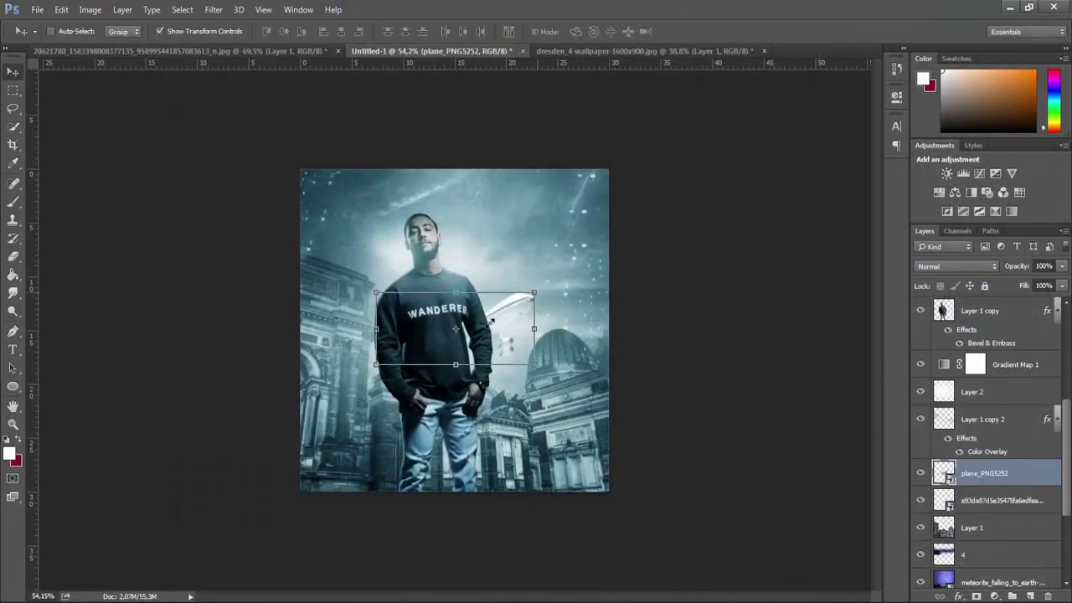
pyautogui.moveTo(491, 320)
pyautogui.mouseDown()
pyautogui.moveTo(517, 212)
pyautogui.moveTo(531, 205)
pyautogui.moveTo(504, 203)
pyautogui.mouseUp()
pyautogui.press('Return')
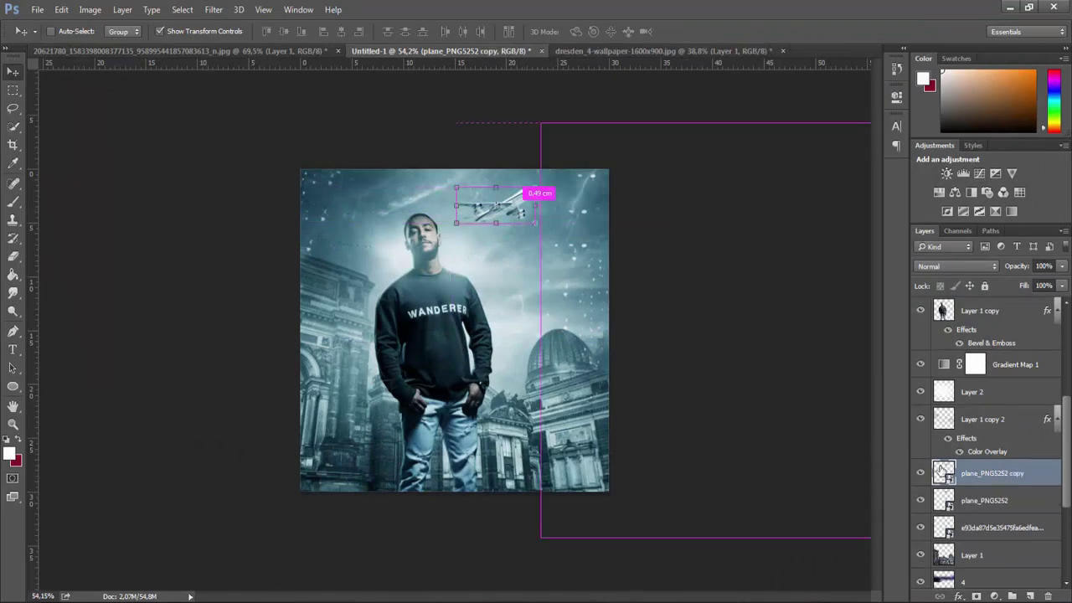
# Give the plane copy a black Color Overlay, rasterize it, and erase part of its underside
pyautogui.rightClick(968, 473)
pyautogui.click(837, 95)
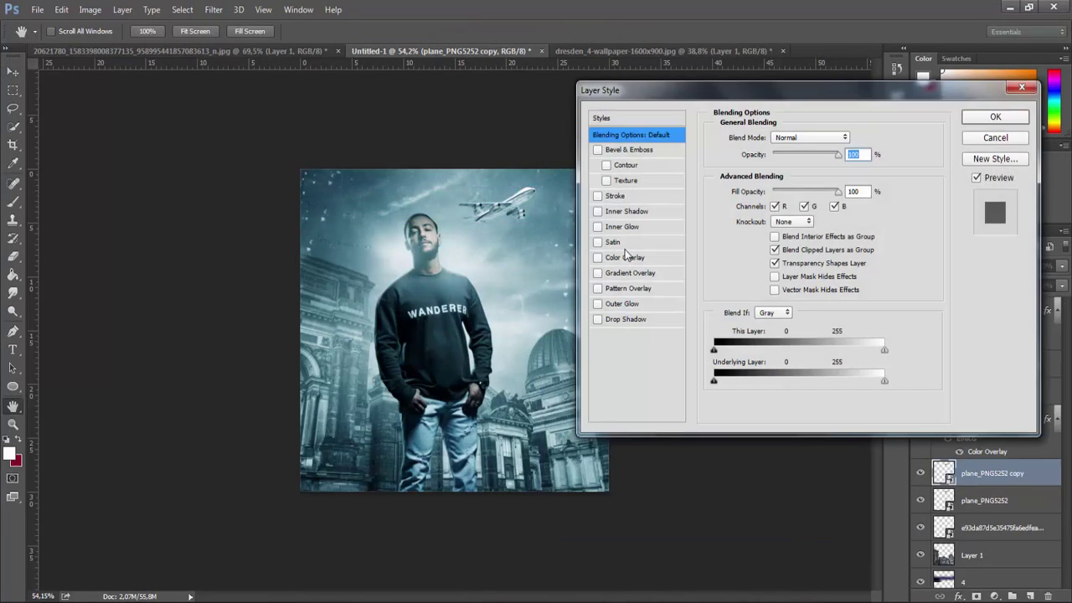
pyautogui.click(624, 257)
pyautogui.click(851, 138)
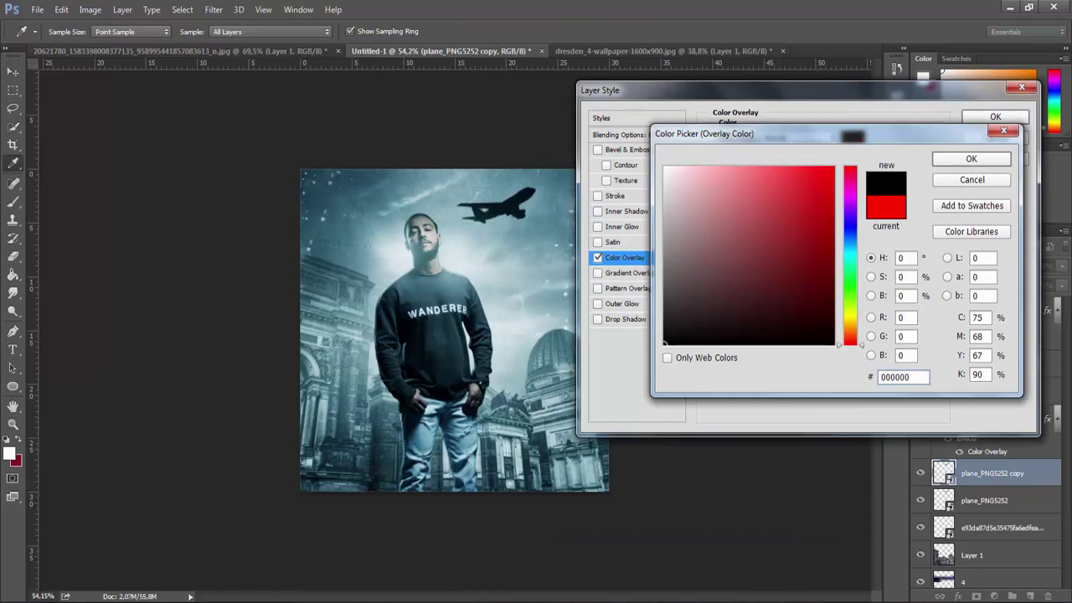
pyautogui.click(966, 115)
pyautogui.click(995, 117)
pyautogui.click(474, 294)
pyautogui.click(502, 244)
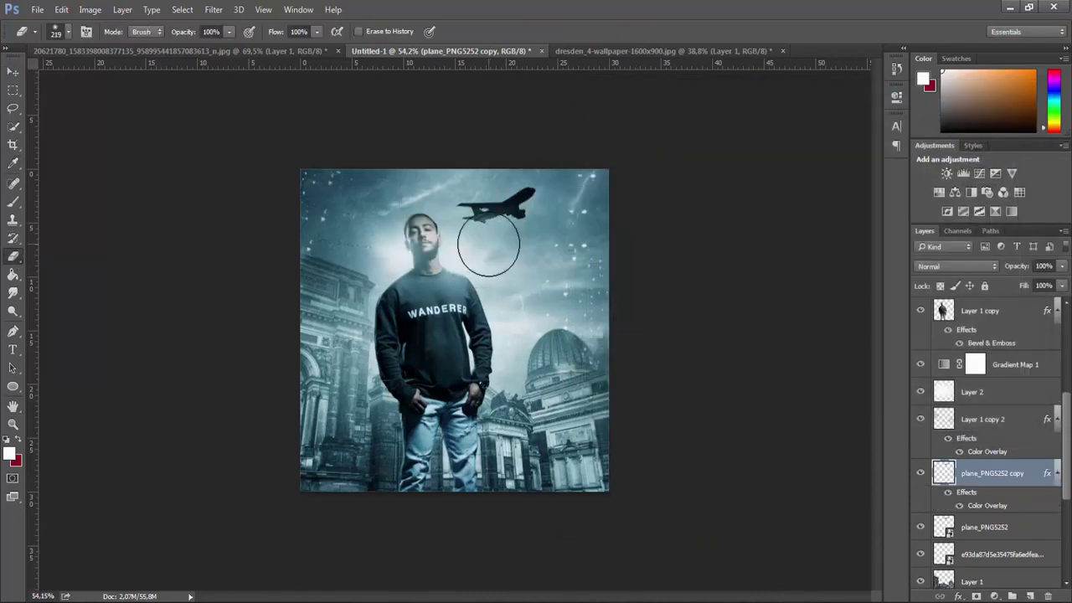
pyautogui.moveTo(569, 239)
pyautogui.mouseDown()
pyautogui.moveTo(502, 232)
pyautogui.moveTo(550, 227)
pyautogui.moveTo(515, 214)
pyautogui.mouseUp()
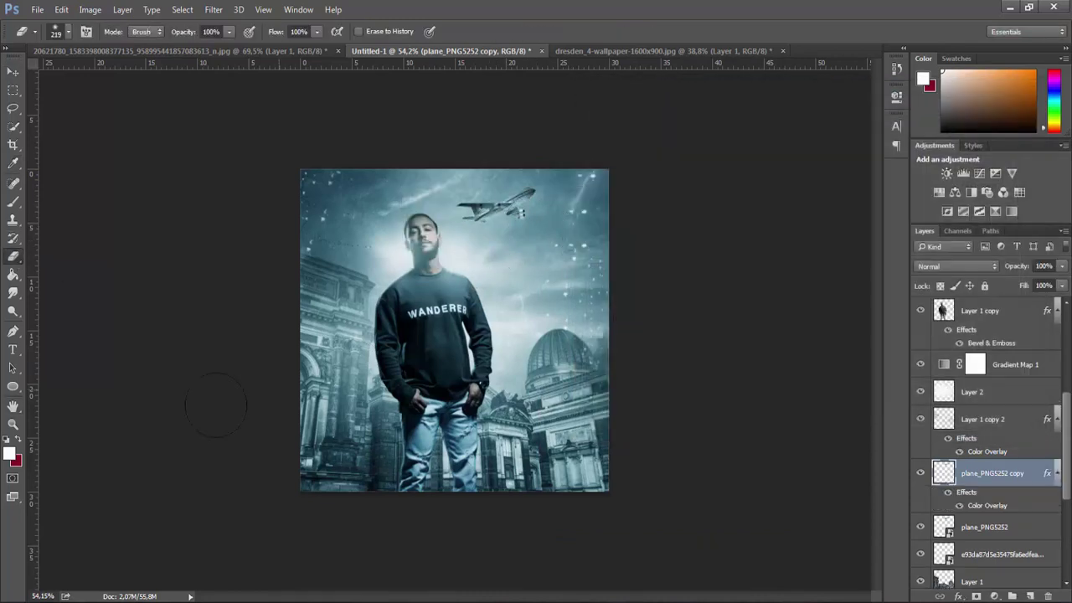
# Embed the smoke image from design > bacgrond > smoke into the poster's lower half
pyautogui.click(42, 9)
pyautogui.click(73, 238)
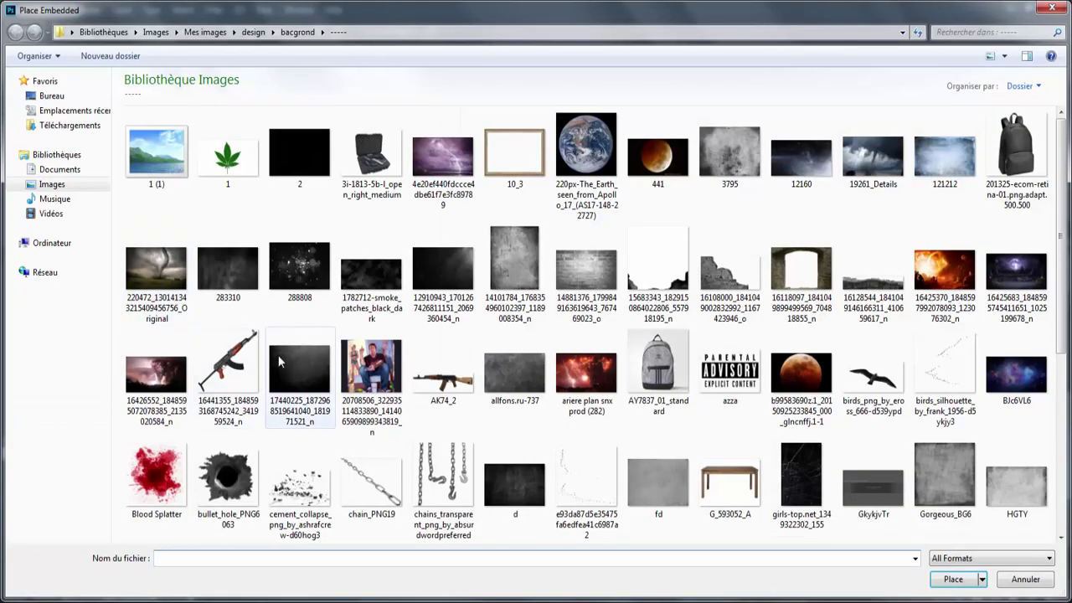
pyautogui.click(52, 184)
pyautogui.doubleClick(156, 149)
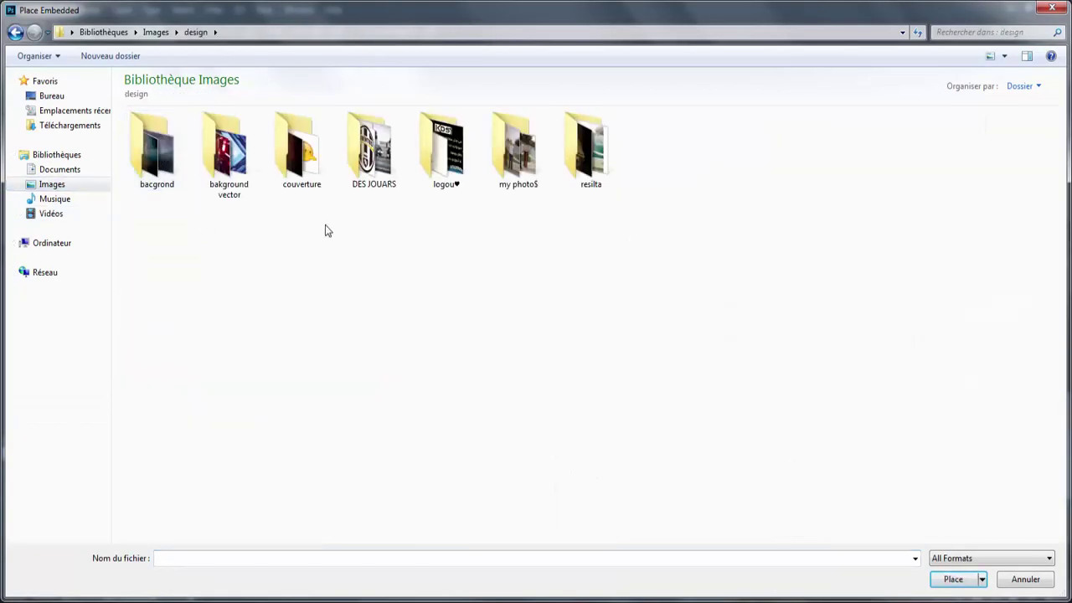
pyautogui.doubleClick(163, 163)
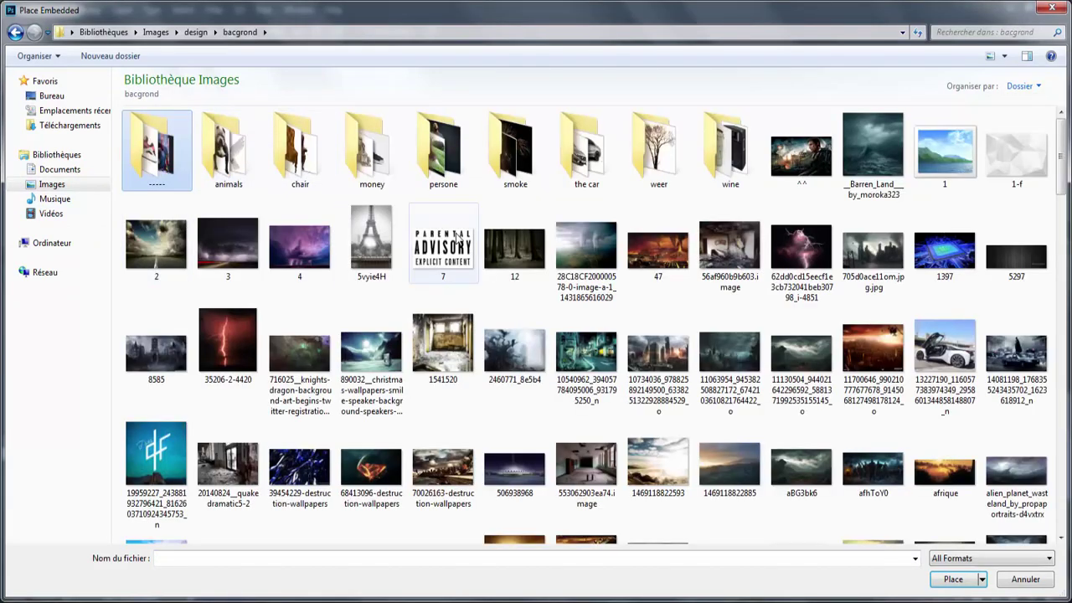
pyautogui.doubleClick(515, 151)
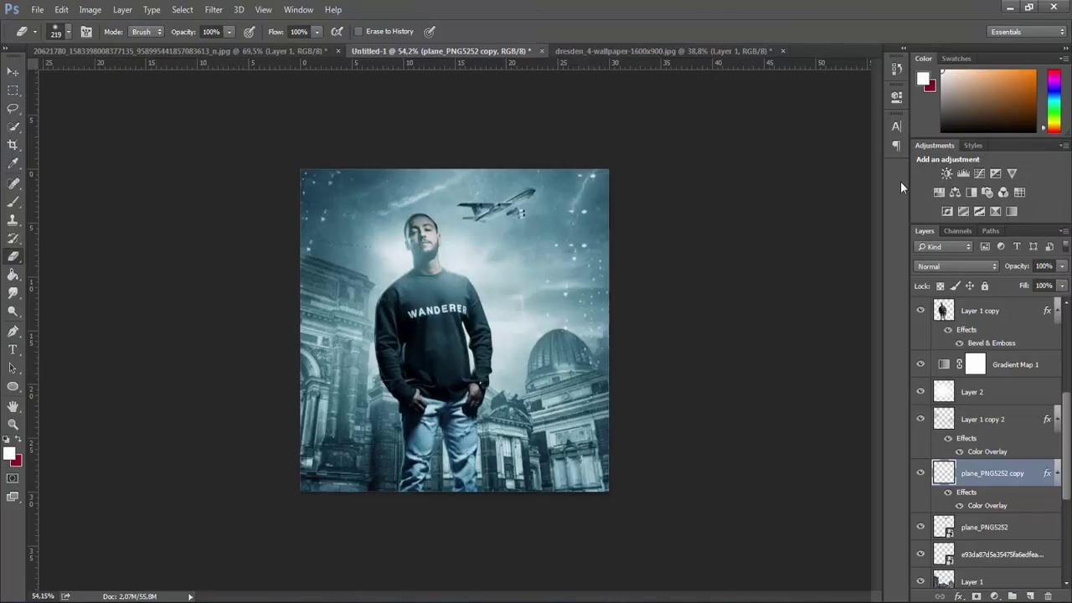
pyautogui.moveTo(491, 384); pyautogui.dragTo(489, 454)
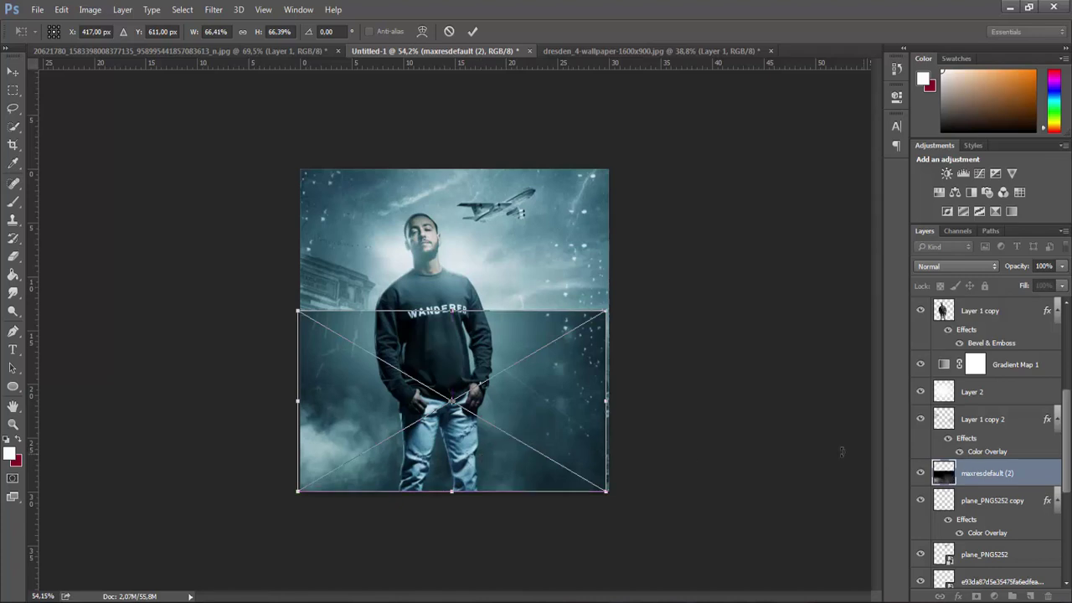
pyautogui.press('Return')
# Move the smoke layer above Layer 1 copy and rasterize it into Layer 3
pyautogui.moveTo(988, 470); pyautogui.dragTo(971, 312)
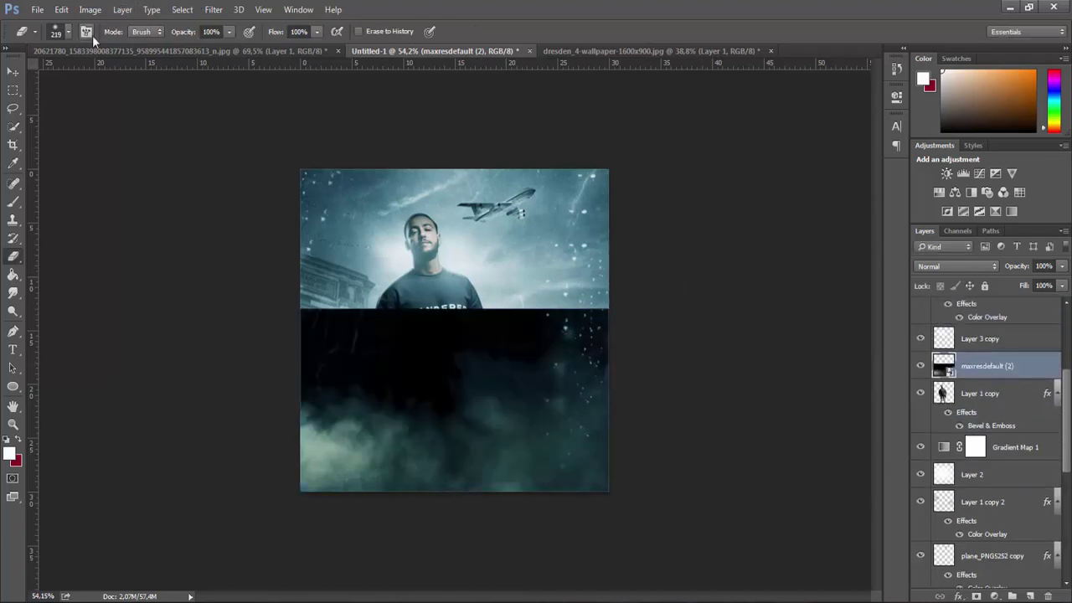
pyautogui.click(1030, 596)
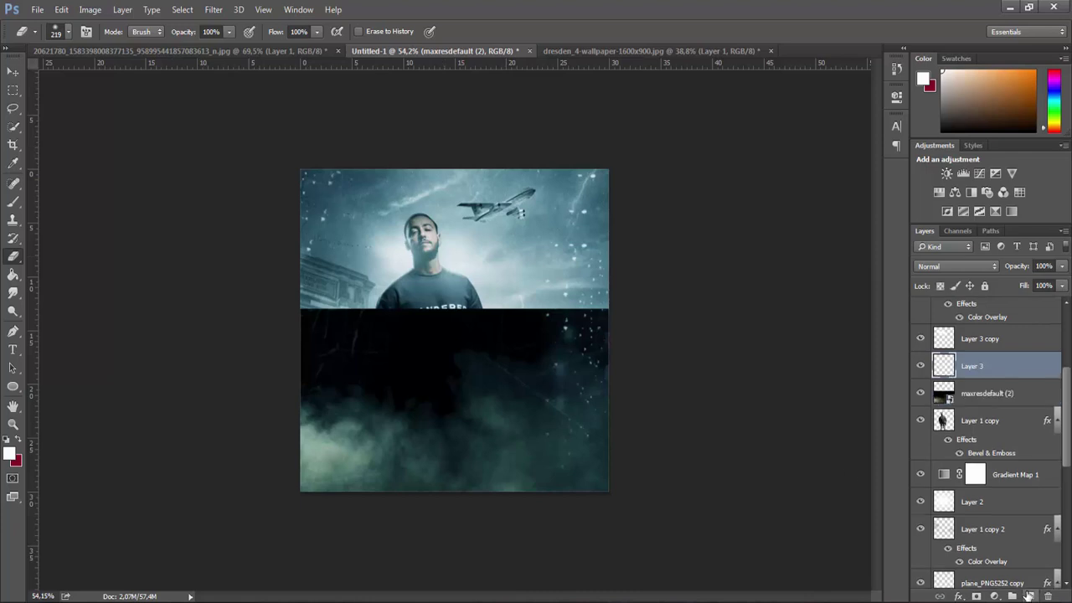
pyautogui.keyDown('shift'); pyautogui.click(979, 393); pyautogui.keyUp('shift')
pyautogui.hotkey('ctrl', 'e')
# Reduce the smoke layer's saturation and blend it in Screen mode
pyautogui.hotkey('ctrl', 'u')
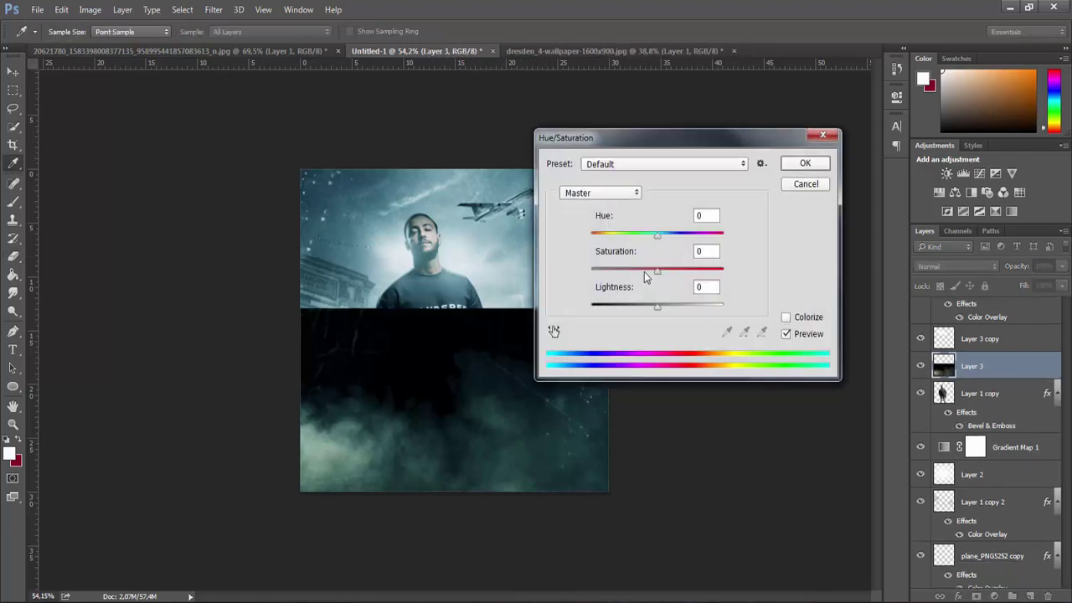
pyautogui.moveTo(645, 275); pyautogui.dragTo(623, 275)
pyautogui.press('Return')
pyautogui.click(954, 266)
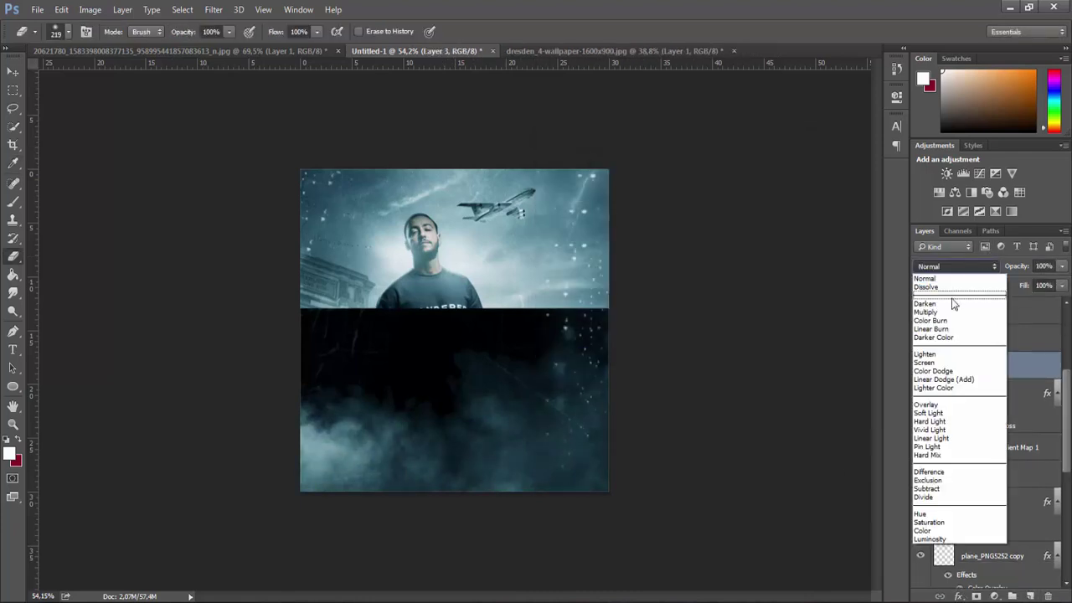
pyautogui.click(925, 361)
# Duplicate the smoke layer, flip it horizontally, rotate 90° clockwise, and place it along the left edge
pyautogui.click(13, 74)
pyautogui.moveTo(328, 368); pyautogui.dragTo(337, 383)
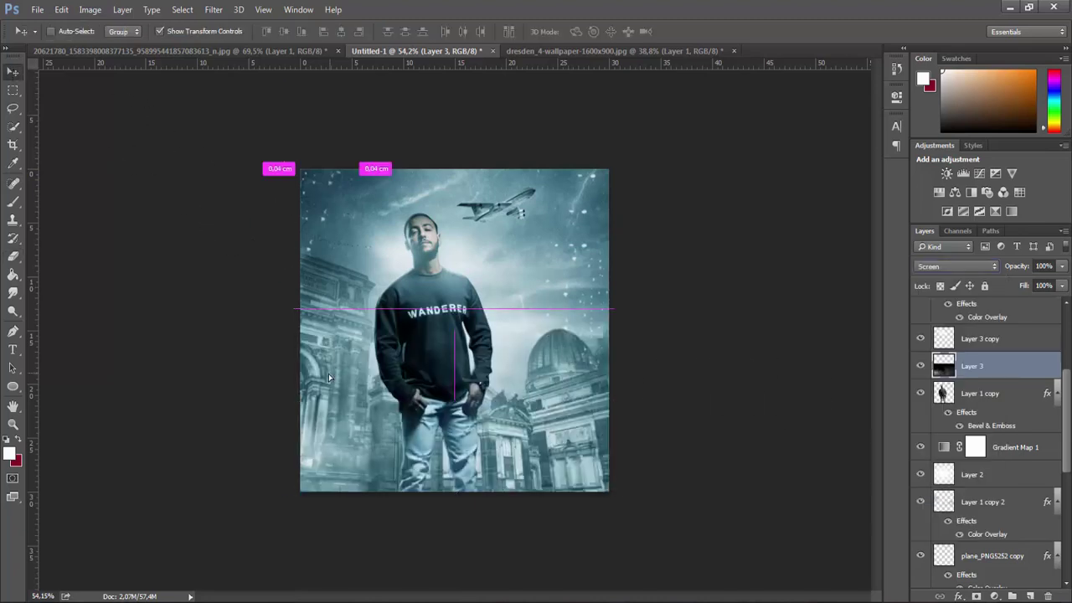
pyautogui.keyDown('alt'); pyautogui.click(404, 456); pyautogui.keyUp('alt')
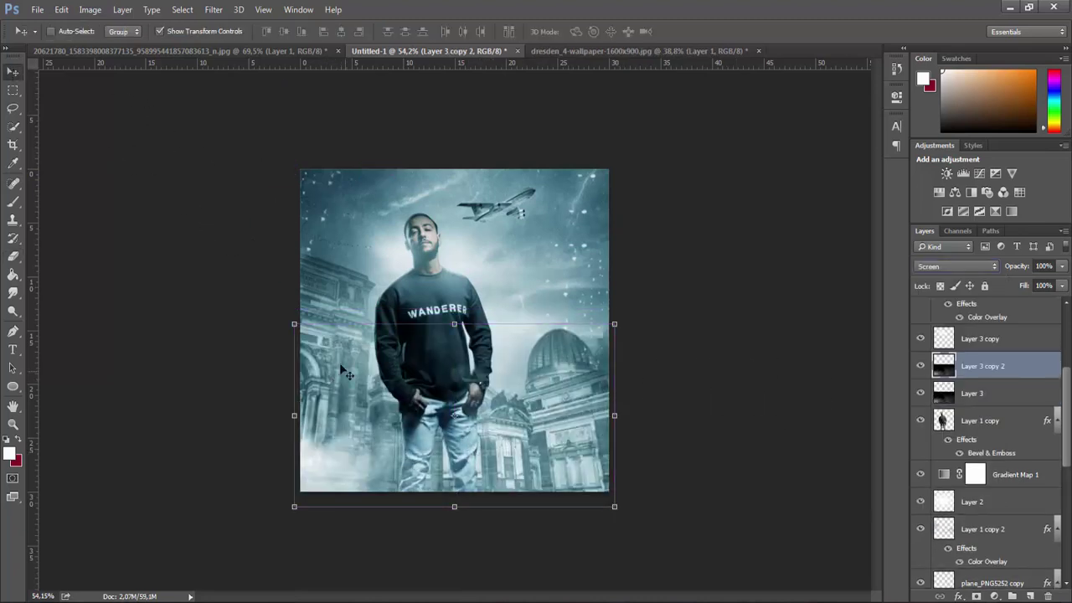
pyautogui.hotkey('ctrl', 't')
pyautogui.rightClick(370, 446)
pyautogui.click(387, 425)
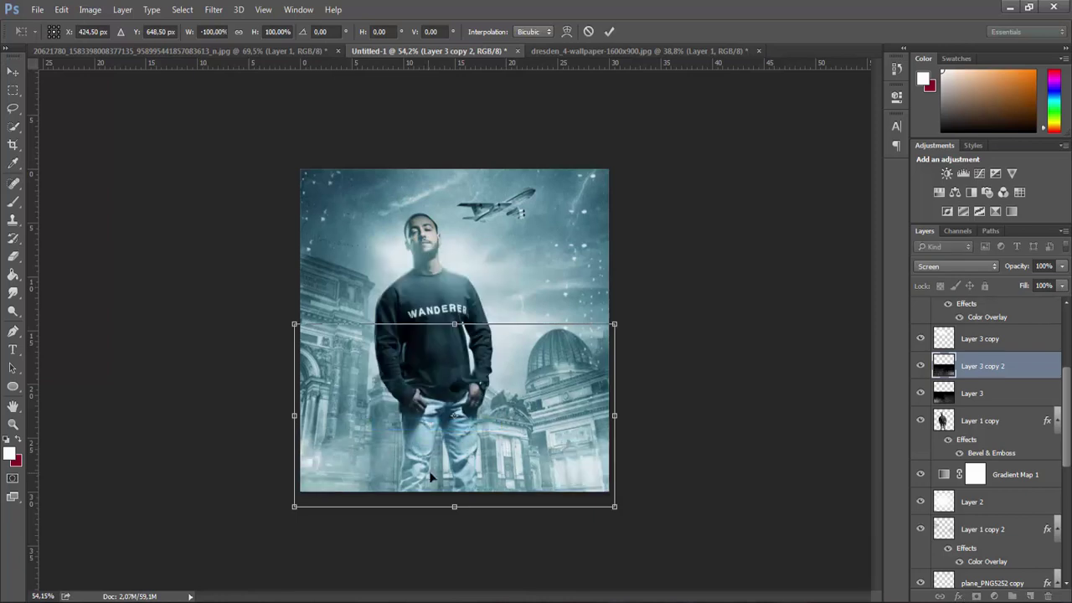
pyautogui.rightClick(470, 441)
pyautogui.click(494, 380)
pyautogui.moveTo(477, 429); pyautogui.dragTo(373, 296)
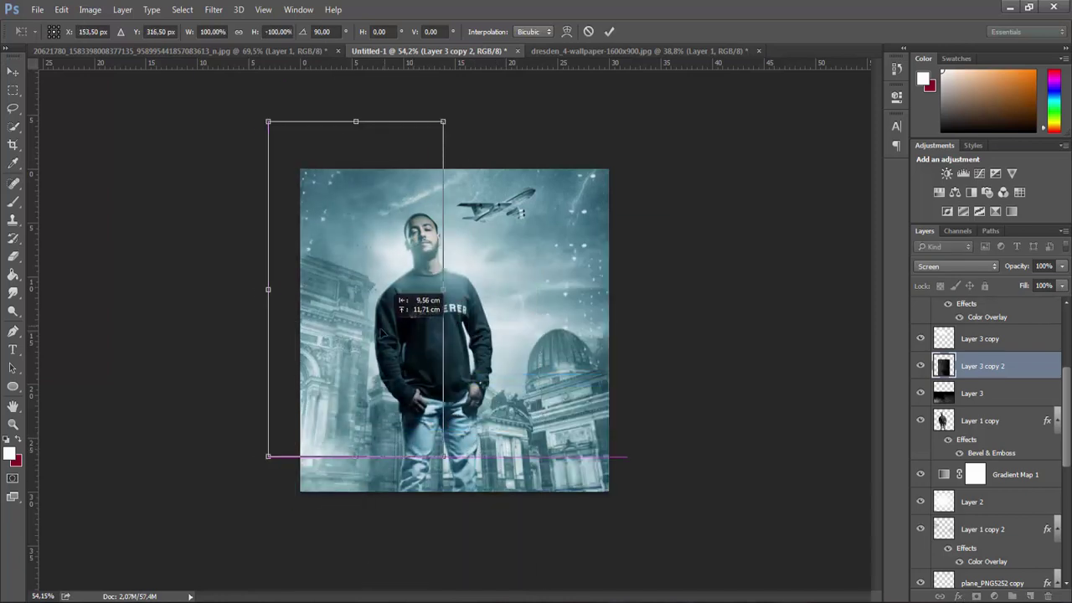
pyautogui.moveTo(469, 126); pyautogui.dragTo(531, 112)
pyautogui.press('Return')
# Make another copy of the smoke strip, flip it horizontally, and move it to the right edge
pyautogui.moveTo(382, 295); pyautogui.dragTo(384, 295)
pyautogui.hotkey('ctrl', 't')
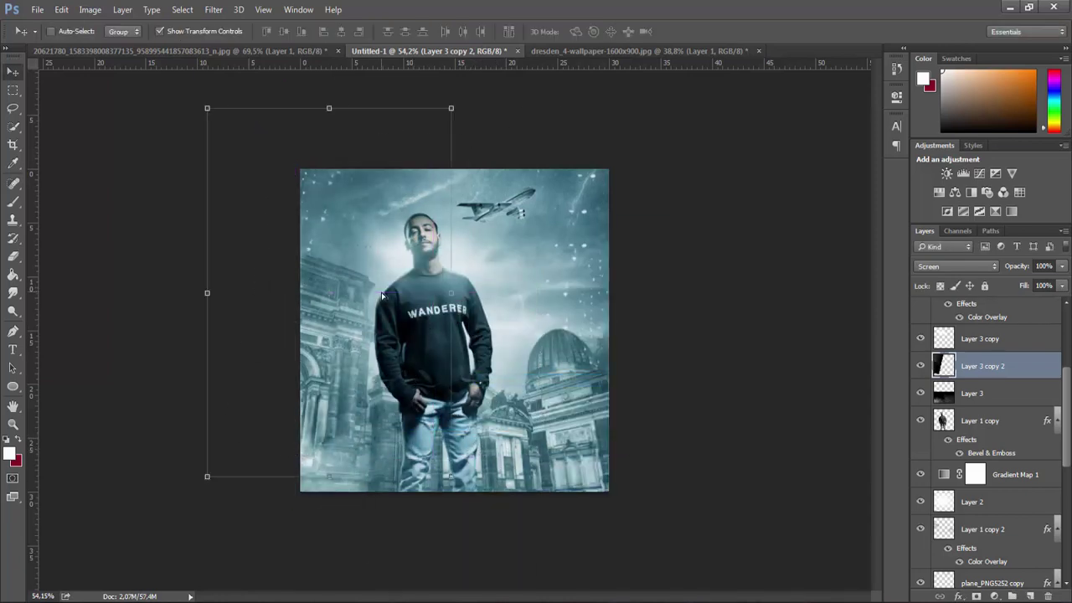
pyautogui.rightClick(412, 291)
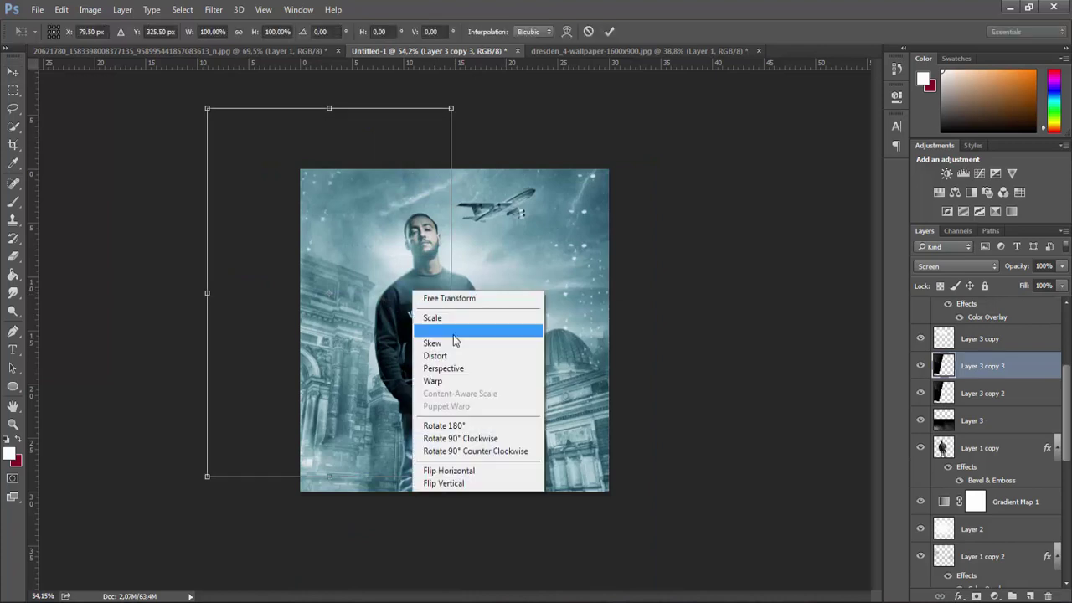
pyautogui.click(449, 470)
pyautogui.moveTo(364, 376); pyautogui.dragTo(644, 365)
pyautogui.press('Return')
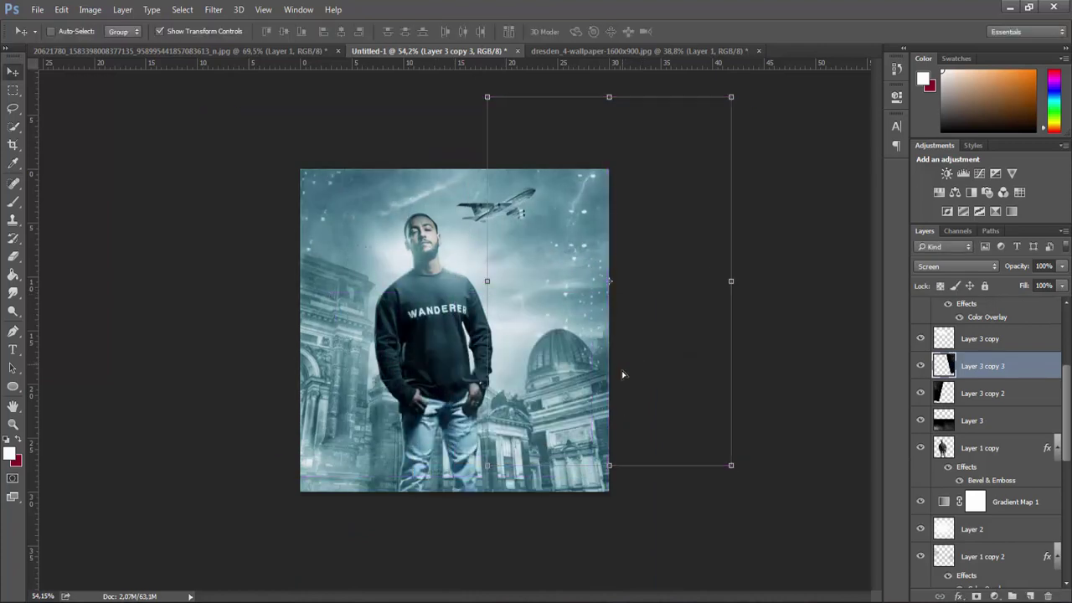
# Add a Selective Color layer above Curves 1 with Yellows Cyan set to -100
pyautogui.click(1021, 350)
pyautogui.scroll(3, 1020, 350)
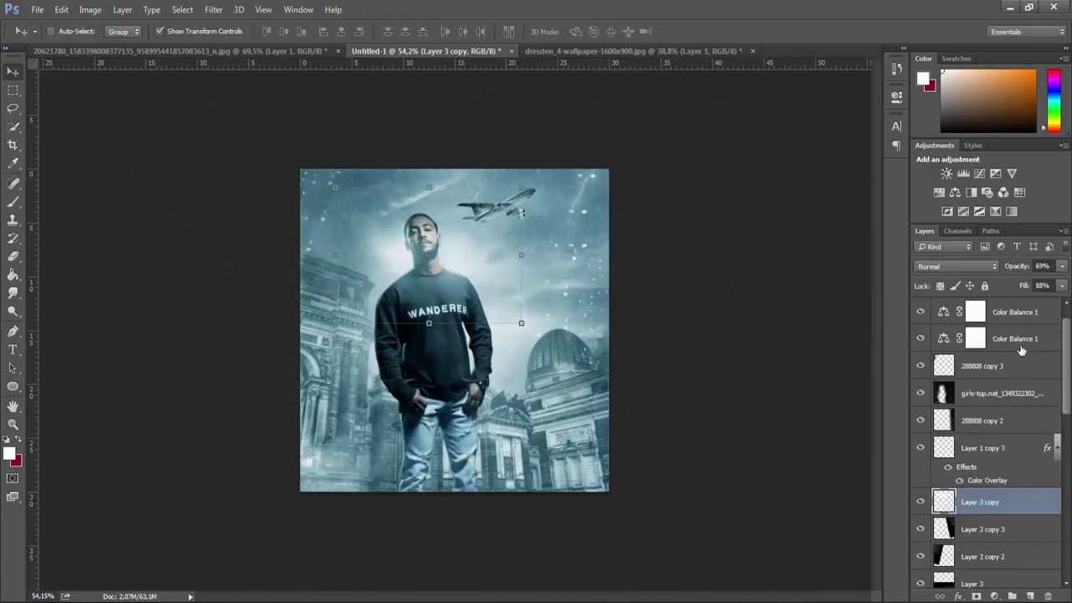
pyautogui.click(1014, 313)
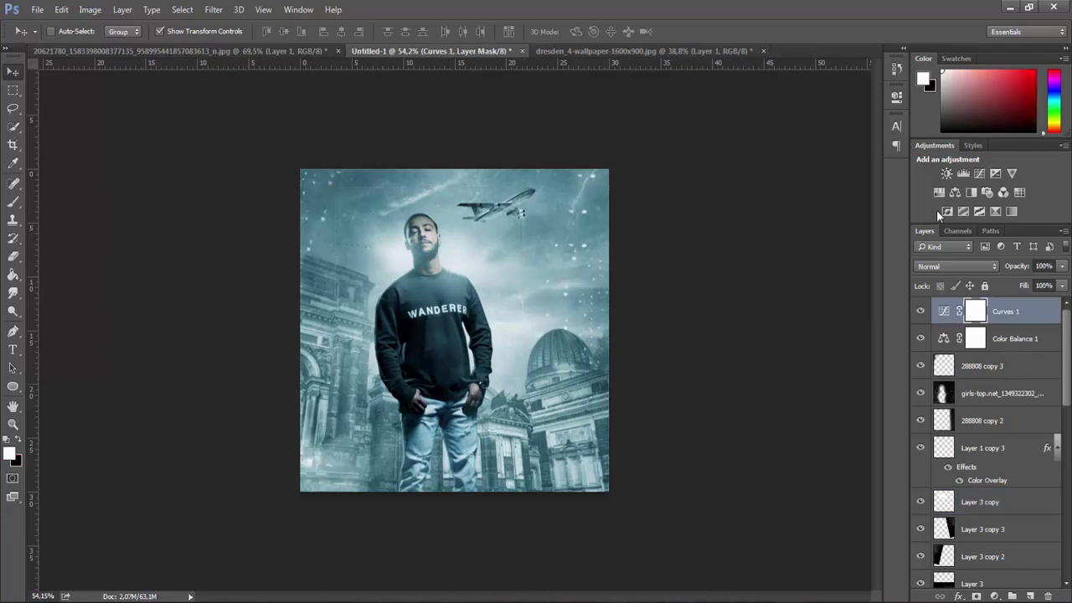
pyautogui.click(992, 595)
pyautogui.click(1001, 594)
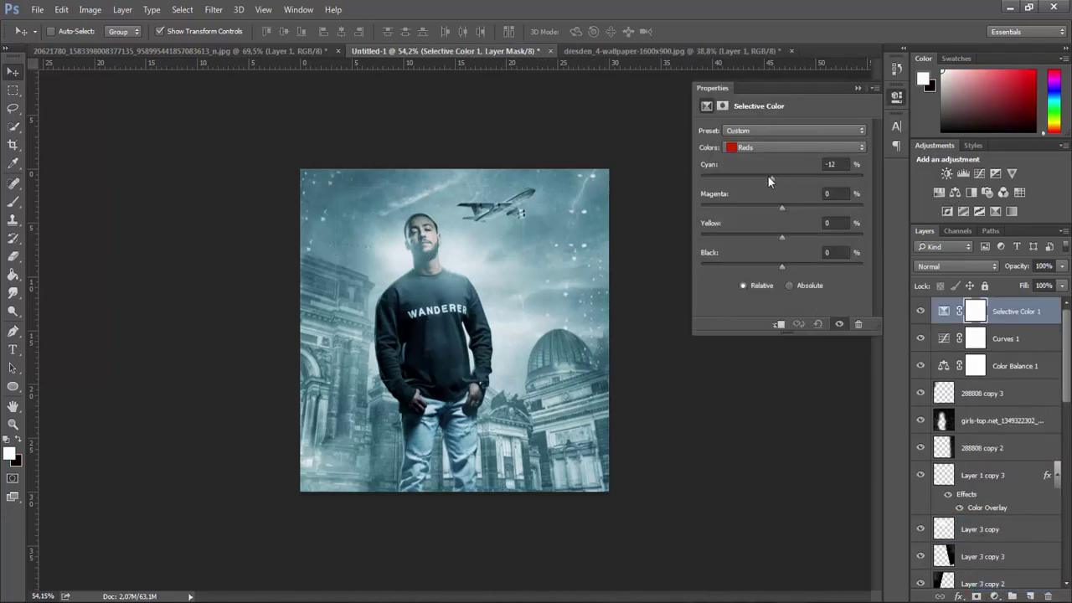
pyautogui.click(761, 132)
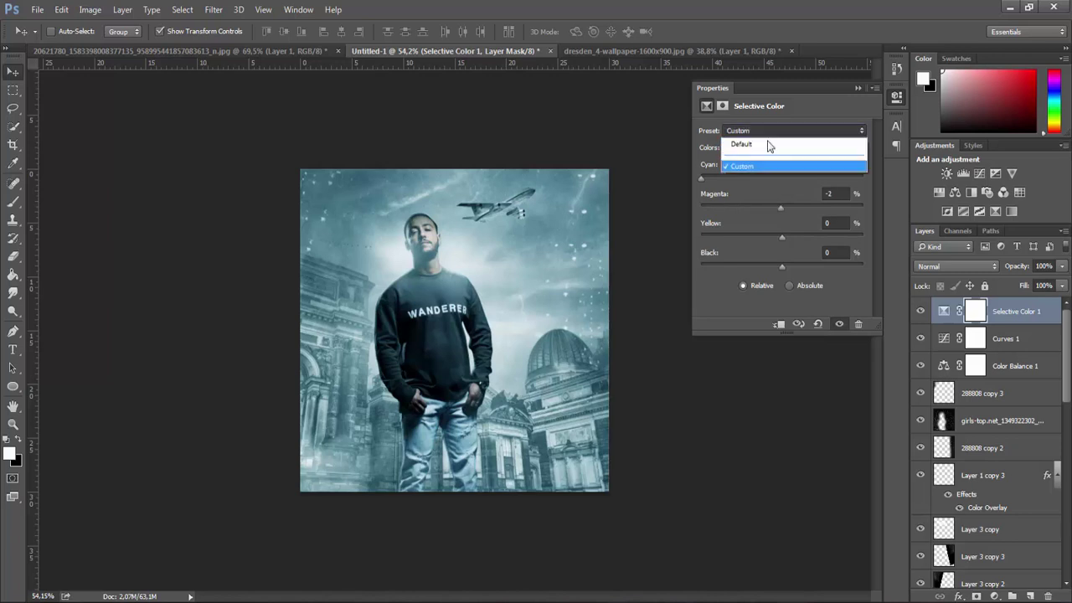
pyautogui.click(761, 136)
pyautogui.click(758, 147)
pyautogui.click(752, 173)
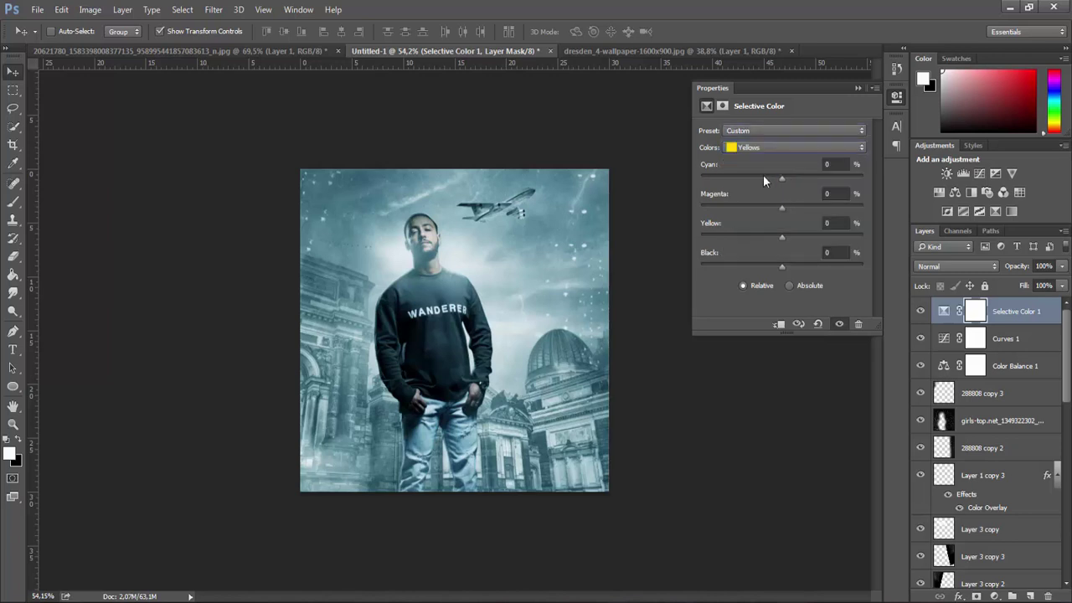
pyautogui.moveTo(800, 193); pyautogui.dragTo(635, 201)
# In the Cyans, lower Magenta, adjust Yellow, and remove Black to lighten them
pyautogui.click(760, 146)
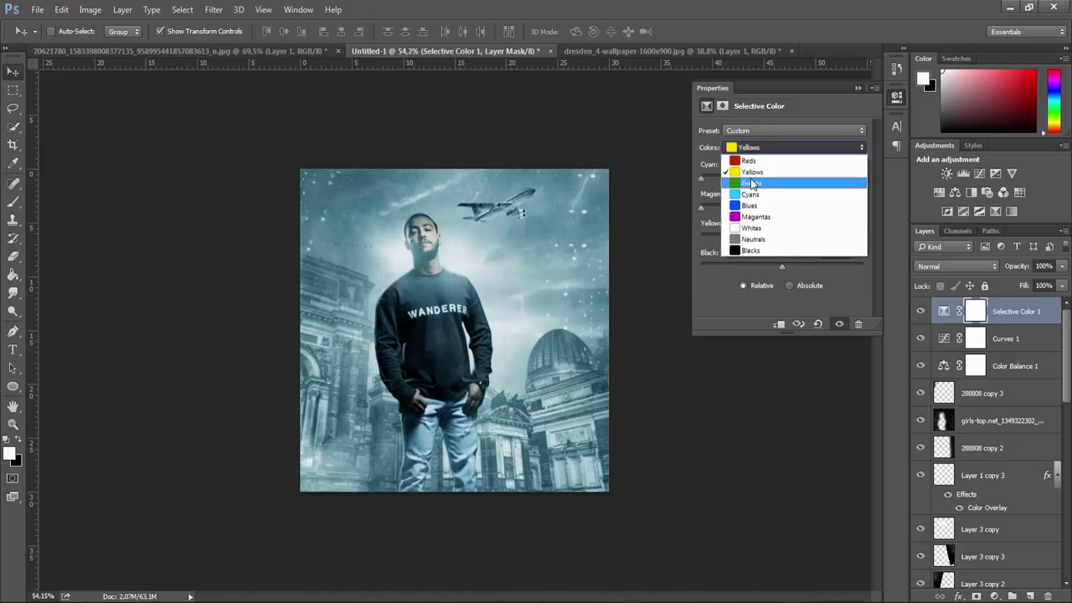
pyautogui.click(769, 174)
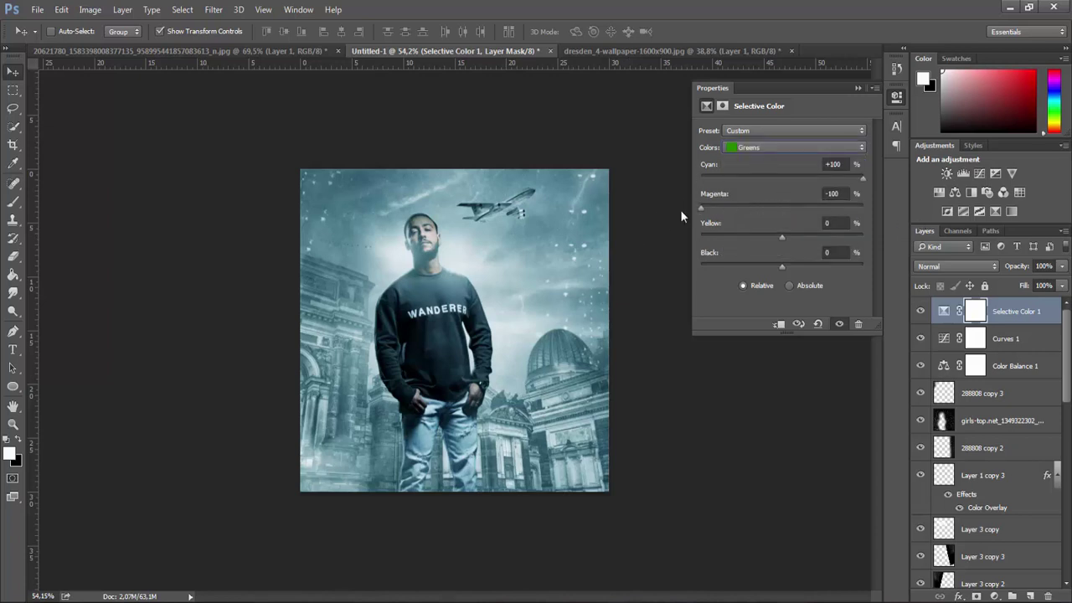
pyautogui.click(779, 147)
pyautogui.click(765, 183)
pyautogui.moveTo(781, 207)
pyautogui.mouseDown()
pyautogui.moveTo(760, 209)
pyautogui.moveTo(791, 208)
pyautogui.mouseUp()
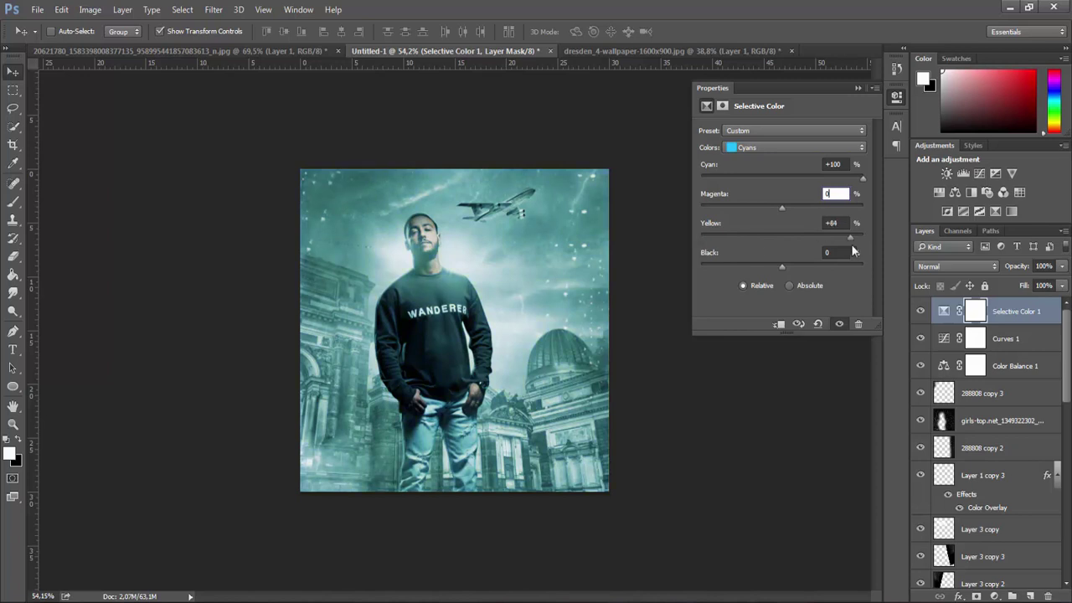
pyautogui.moveTo(700, 237); pyautogui.dragTo(751, 238)
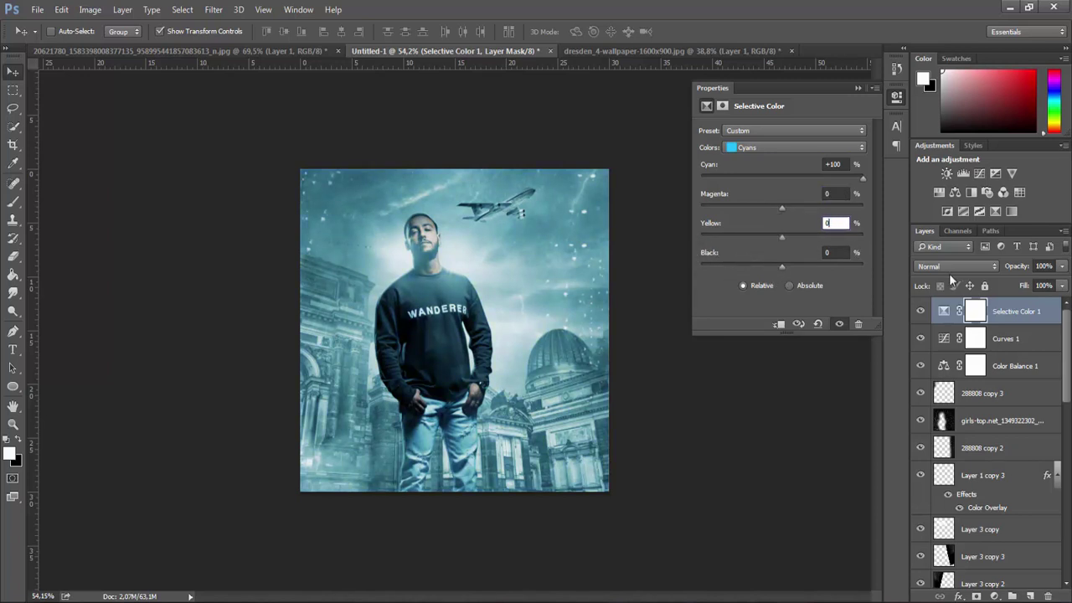
pyautogui.moveTo(779, 265)
pyautogui.mouseDown()
pyautogui.moveTo(1046, 241)
pyautogui.moveTo(561, 240)
pyautogui.mouseUp()
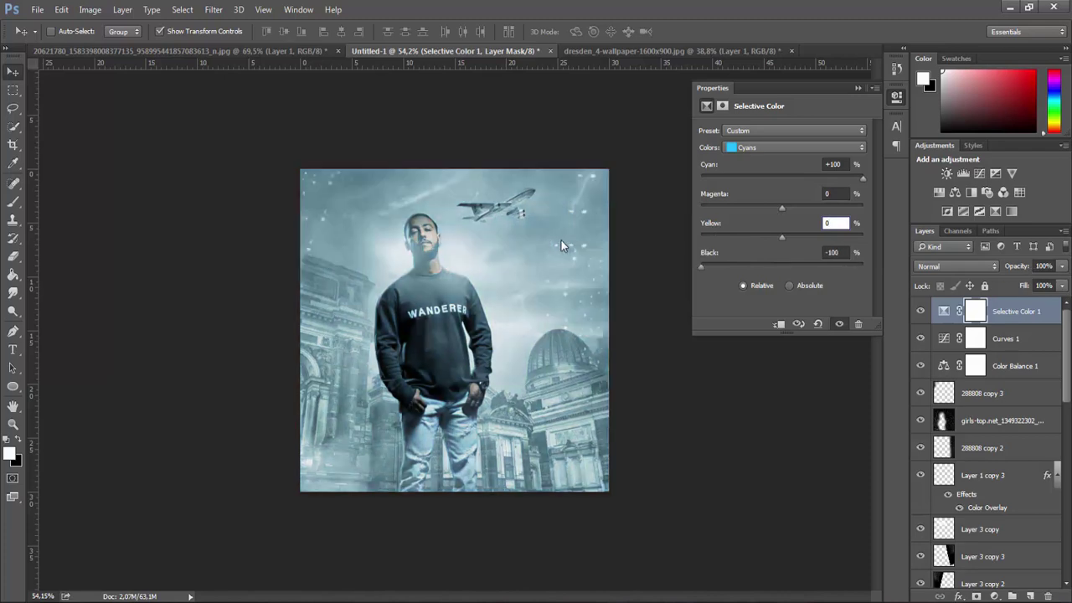
pyautogui.press('Return')
# Set Blues to Cyan +100, Magenta about +40 with added Black, and add slight cyan to Neutrals
pyautogui.click(795, 148)
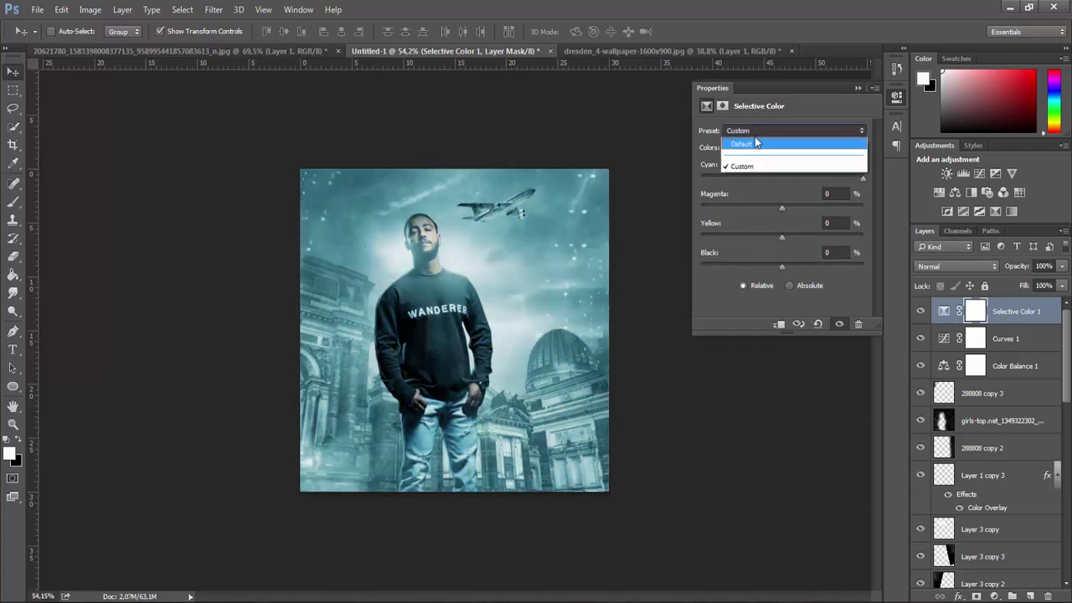
pyautogui.click(745, 206)
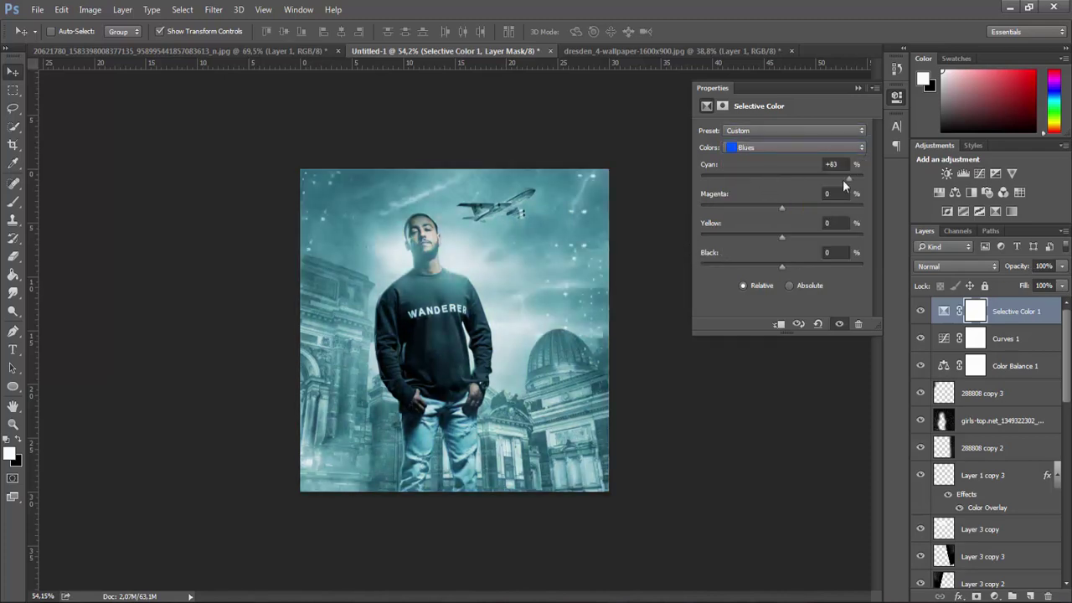
pyautogui.moveTo(860, 178); pyautogui.dragTo(873, 177)
pyautogui.moveTo(782, 208); pyautogui.dragTo(884, 214)
pyautogui.moveTo(657, 221); pyautogui.dragTo(816, 225)
pyautogui.moveTo(785, 264); pyautogui.dragTo(859, 266)
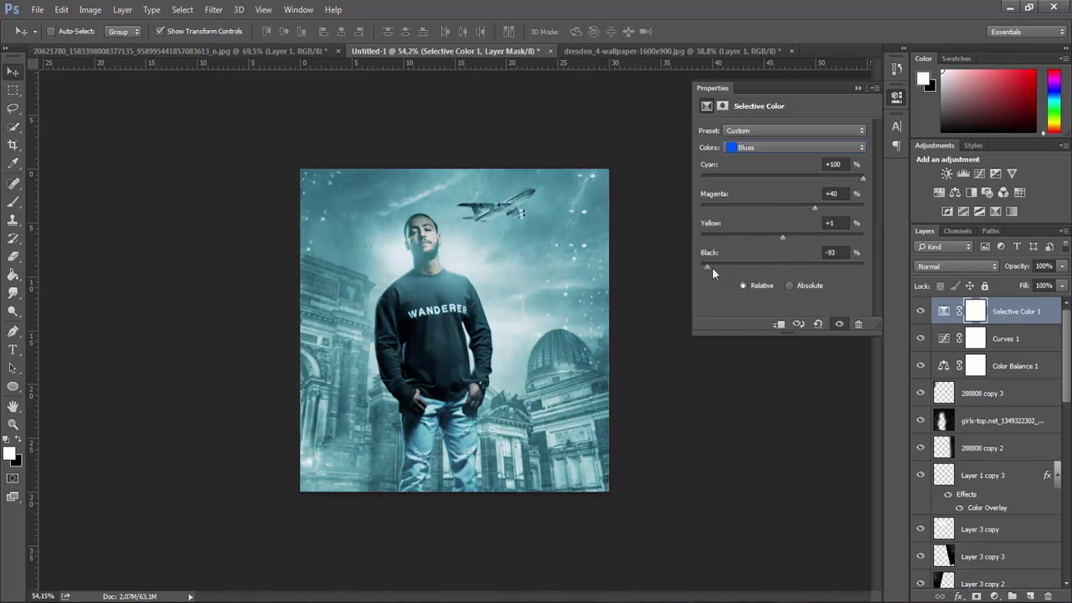
pyautogui.click(773, 146)
pyautogui.click(766, 237)
pyautogui.moveTo(781, 177)
pyautogui.mouseDown()
pyautogui.moveTo(791, 179)
pyautogui.moveTo(787, 162)
pyautogui.mouseUp()
pyautogui.click(857, 87)
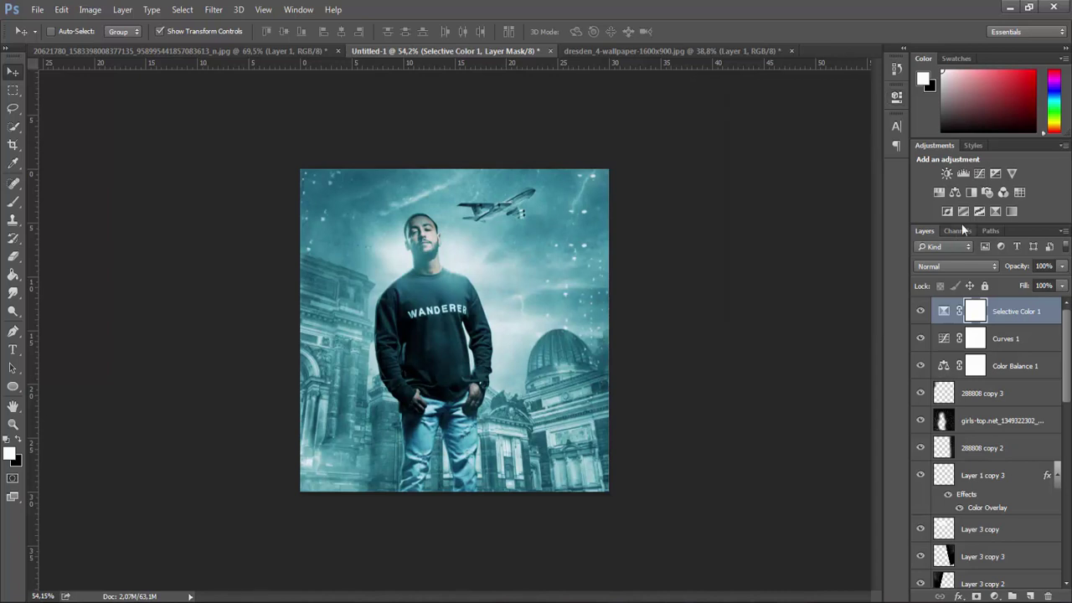
# Add Color Balance 2 with midtones shifted to Cyan -34, placed below Color Balance 1
pyautogui.click(955, 193)
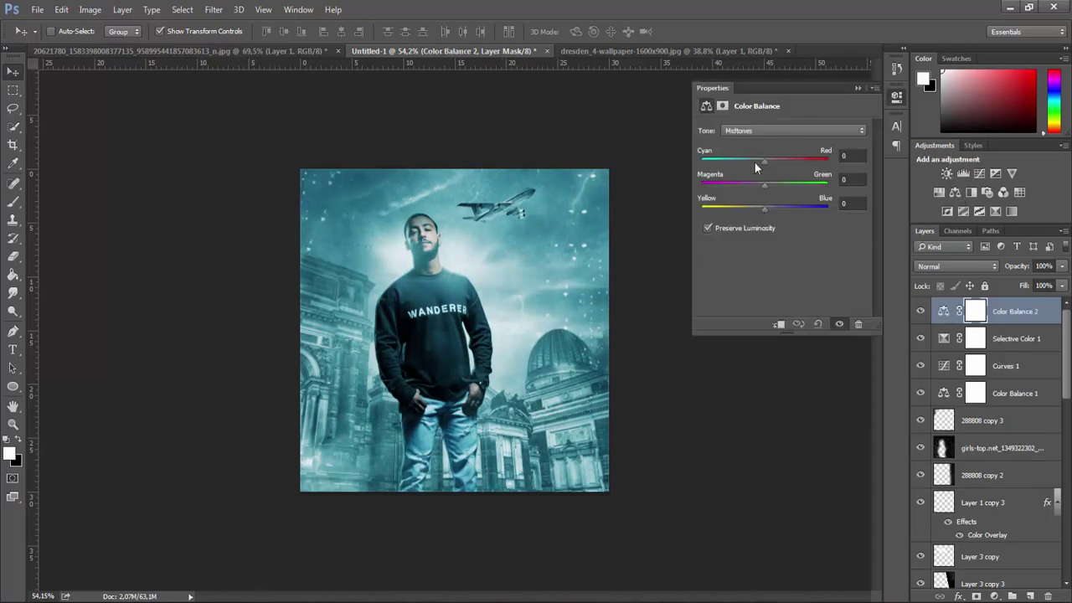
pyautogui.moveTo(755, 163); pyautogui.dragTo(742, 162)
pyautogui.moveTo(1018, 314); pyautogui.dragTo(1013, 398)
pyautogui.click(857, 87)
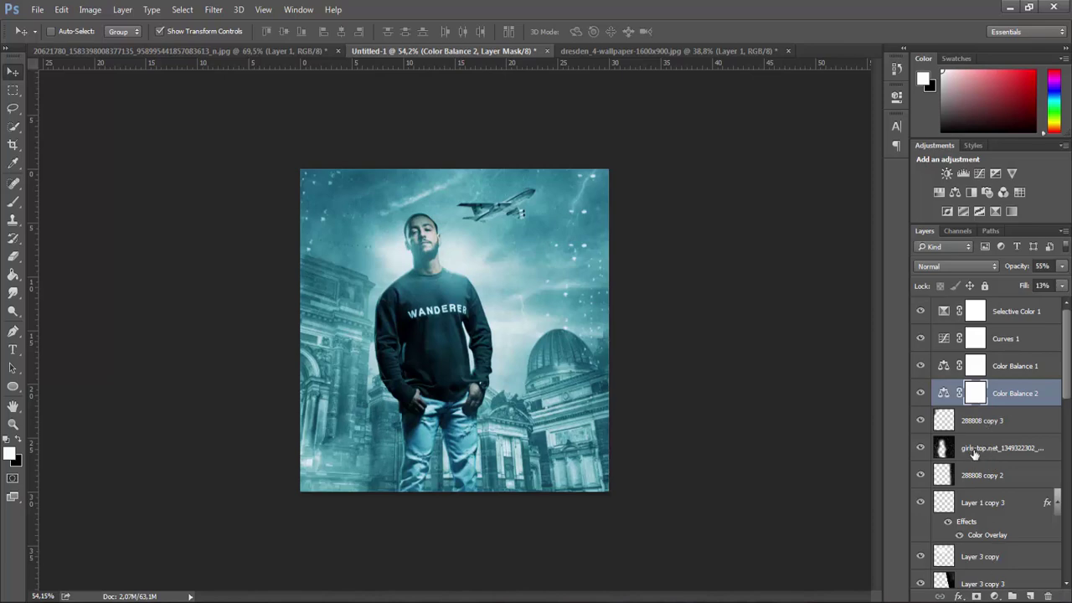
# Add a black (000000) Color Fill layer and erase its centre with a large brush
pyautogui.click(975, 421)
pyautogui.click(993, 595)
pyautogui.click(972, 339)
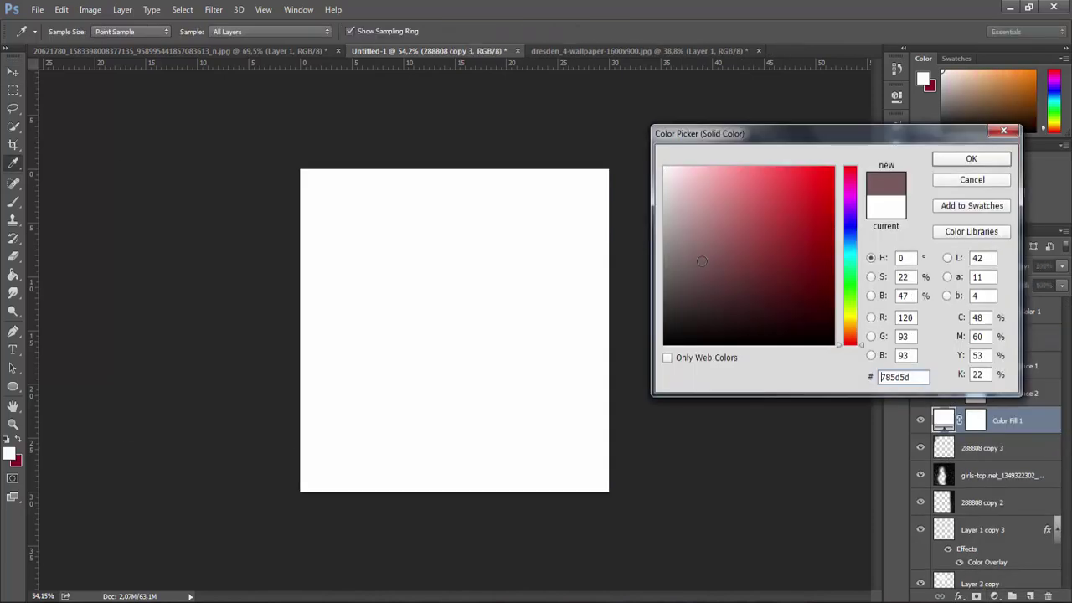
pyautogui.write('000000')
pyautogui.press('Return')
pyautogui.press('e')
pyautogui.rightClick(444, 290)
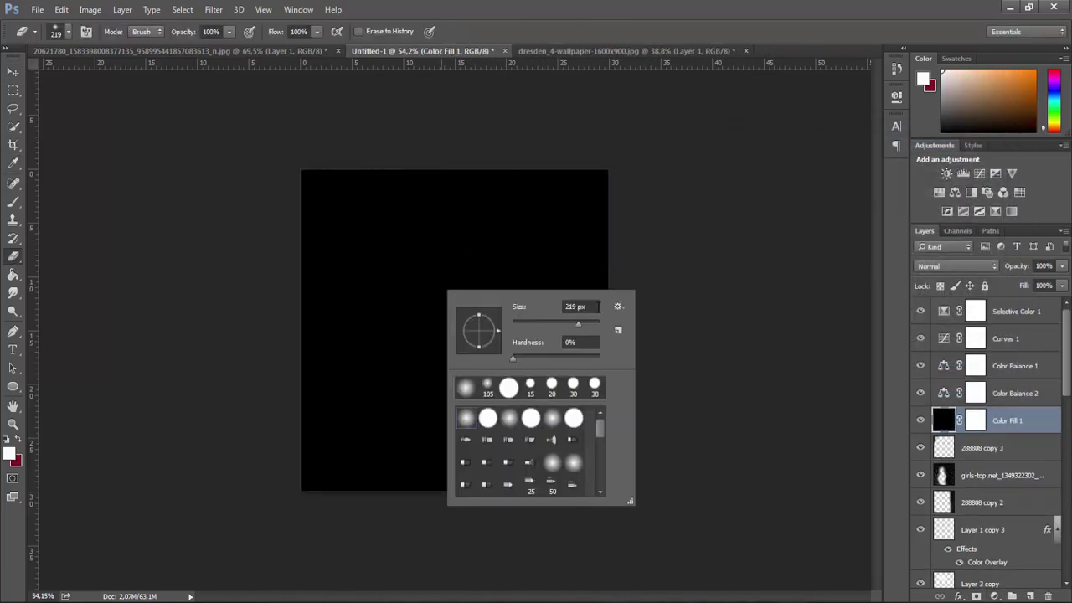
pyautogui.click(561, 307)
pyautogui.write('1057')
pyautogui.press('Return')
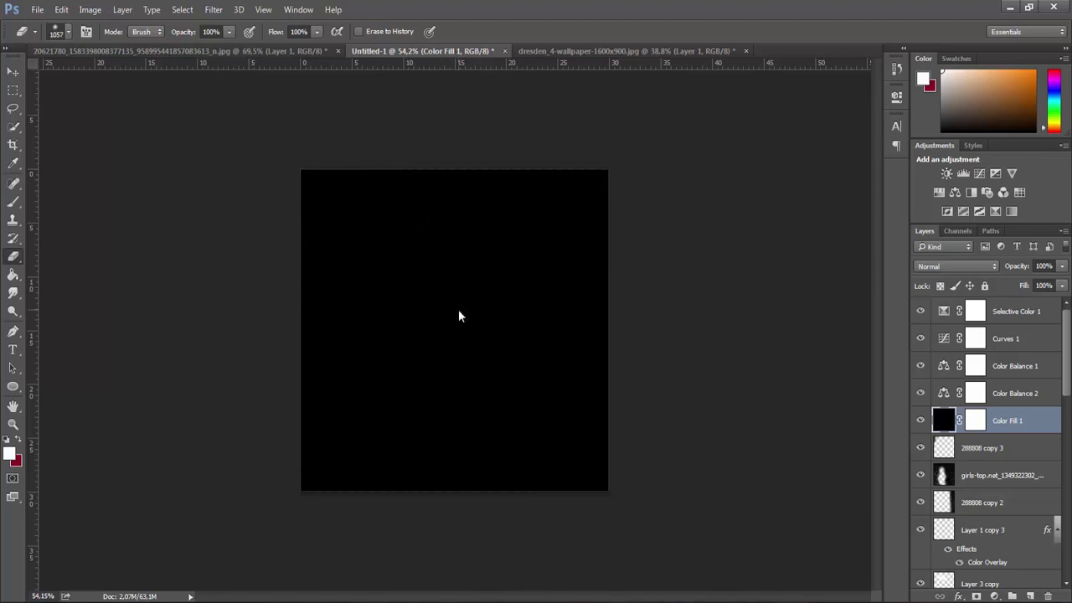
pyautogui.click(451, 333)
# Scale the Color Fill layer out beyond all edges of the canvas
pyautogui.press('v')
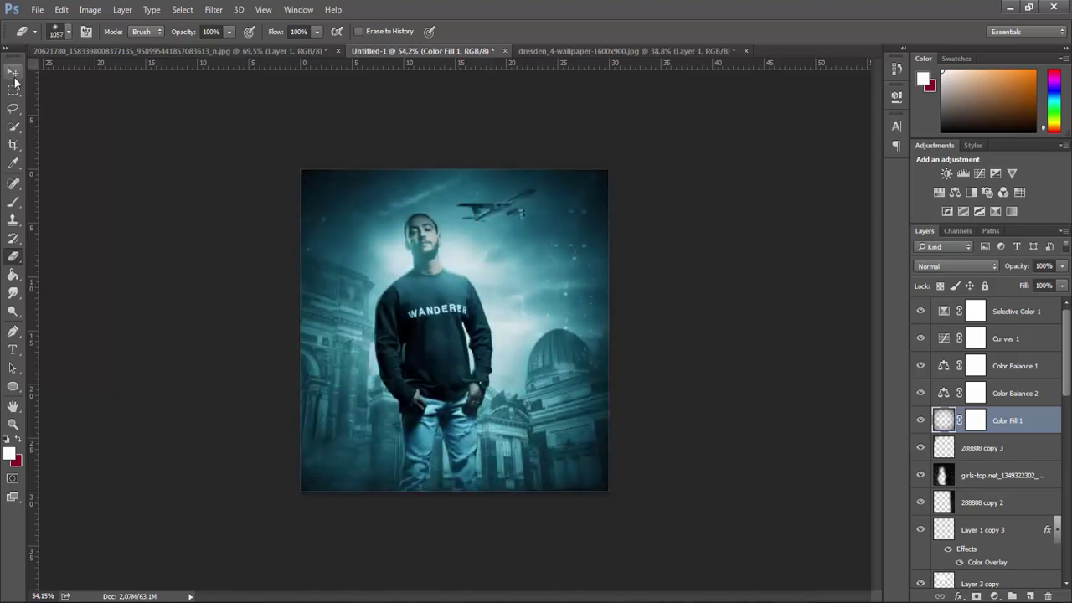
pyautogui.moveTo(301, 170); pyautogui.dragTo(265, 143)
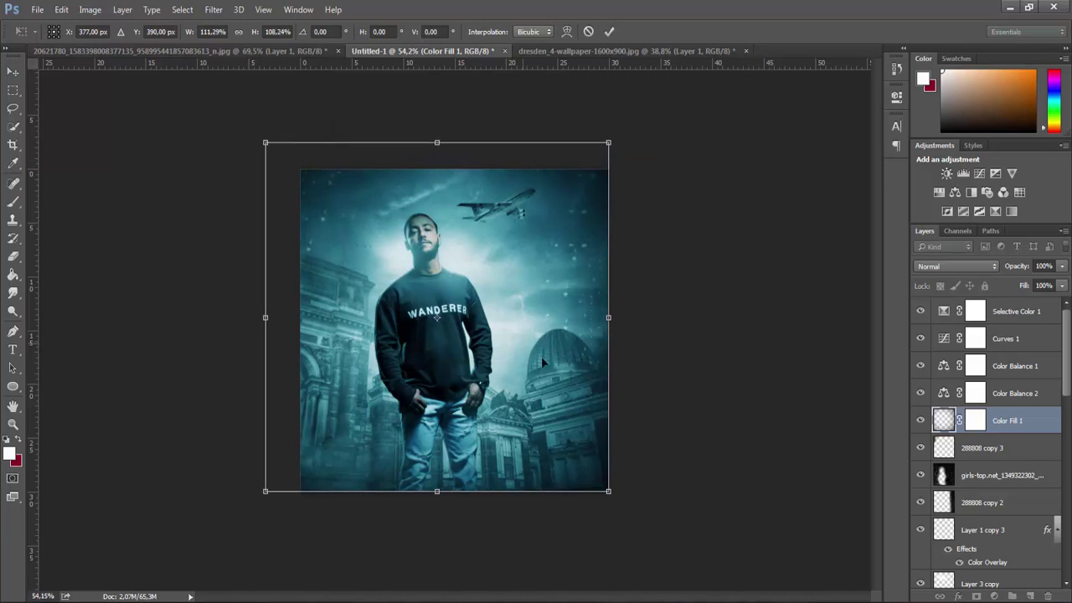
pyautogui.moveTo(609, 493); pyautogui.dragTo(643, 537)
pyautogui.press('Return')
pyautogui.click(920, 420)
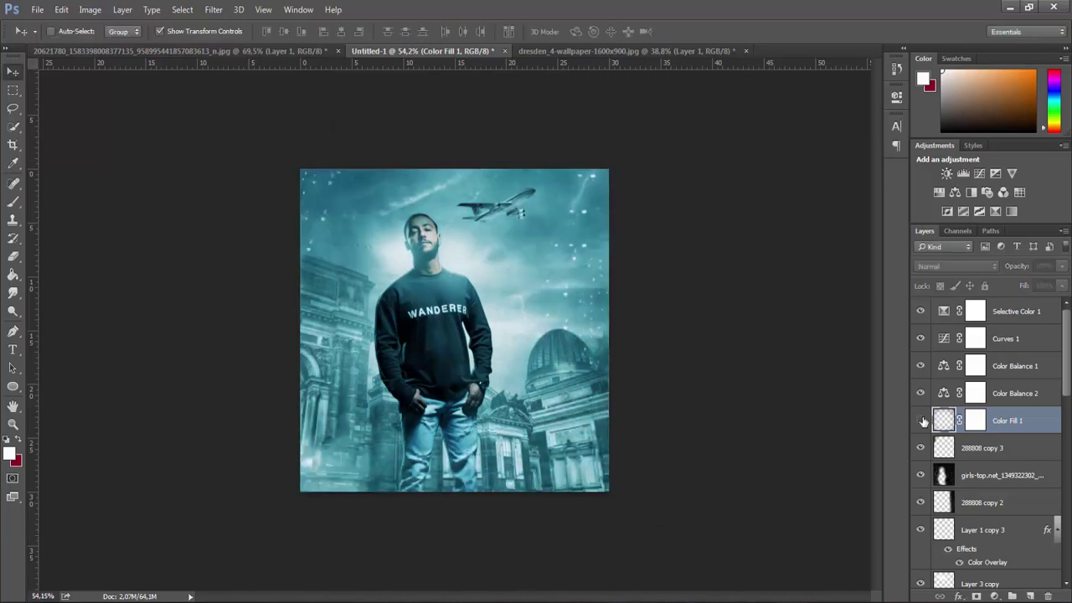
pyautogui.click(920, 421)
pyautogui.moveTo(264, 142); pyautogui.dragTo(249, 124)
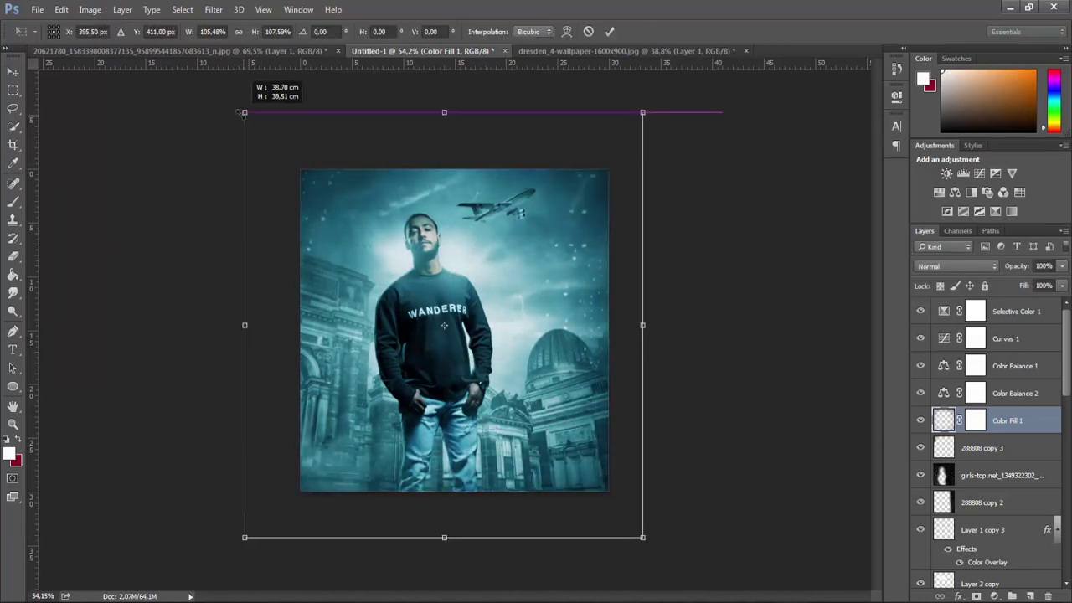
pyautogui.press('Return')
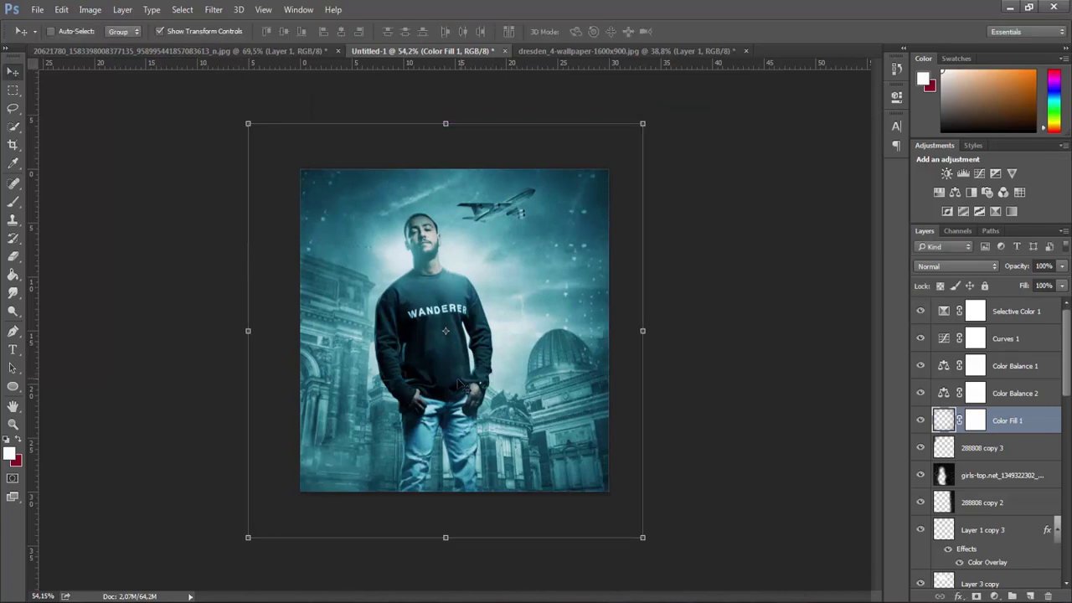
# Place smoke_texture2772 as an embedded layer and set its blend mode to Lighten
pyautogui.click(39, 10)
pyautogui.click(81, 233)
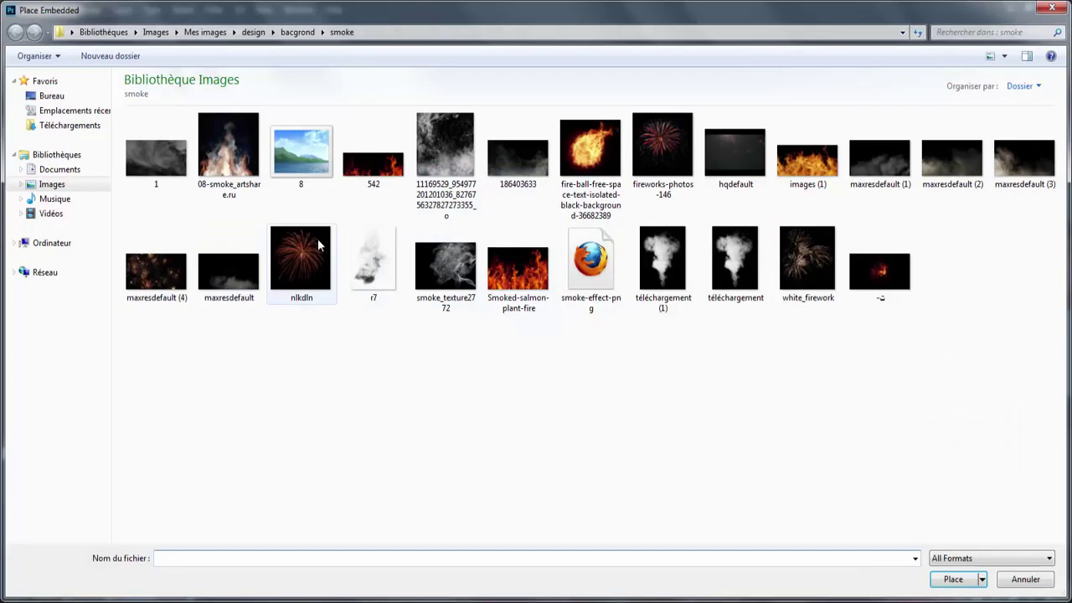
pyautogui.doubleClick(469, 307)
pyautogui.press('Return')
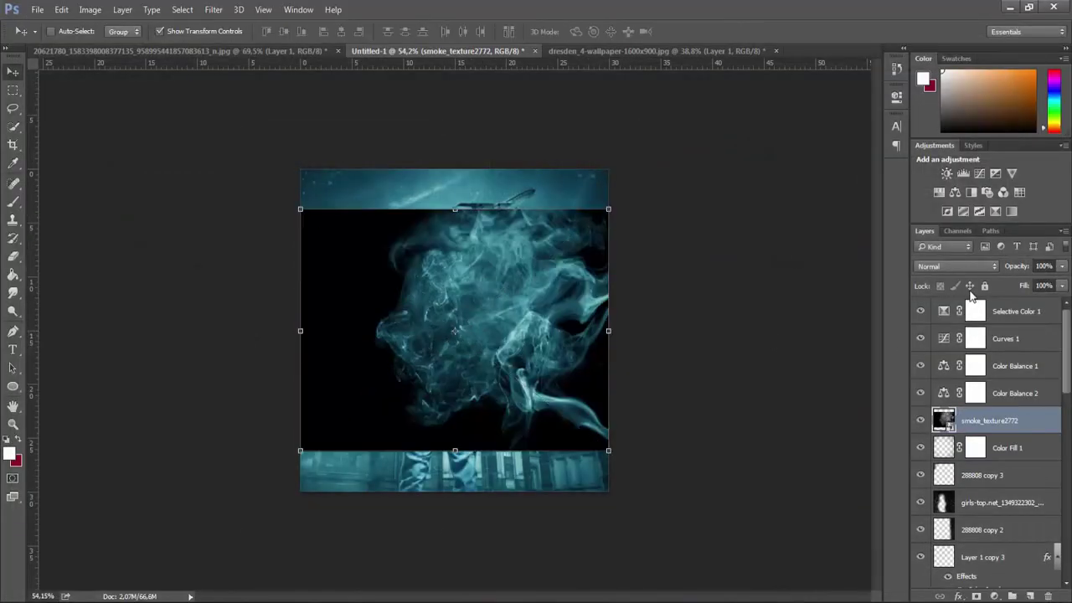
pyautogui.click(956, 266)
pyautogui.click(936, 312)
pyautogui.press('Down')
pyautogui.press('Down')
pyautogui.press('Down')
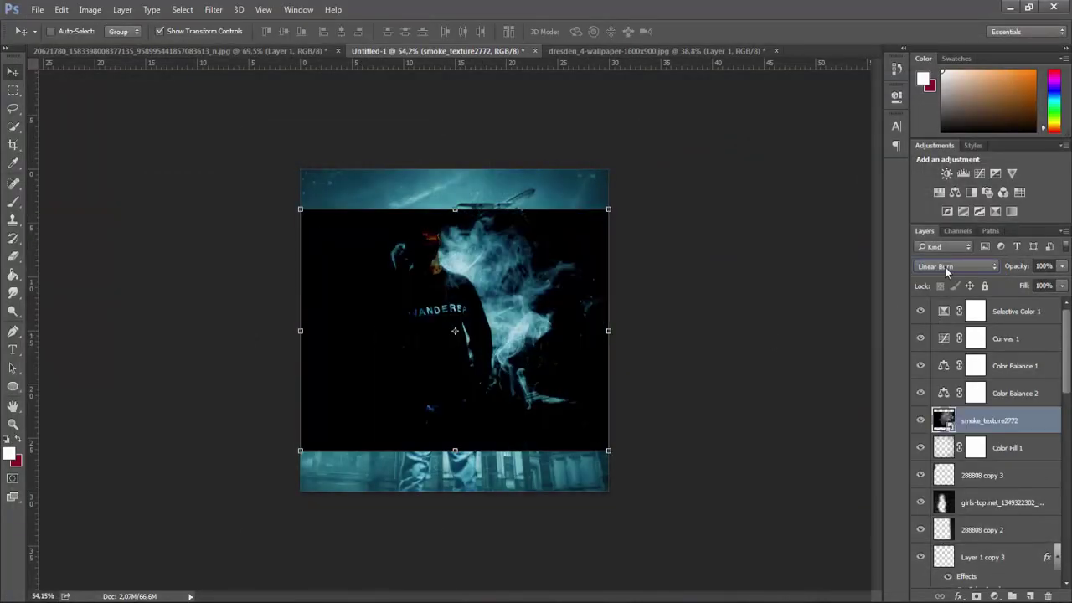
pyautogui.press('Down')
# Shift the smoke texture to the lower right, then begin placing another embedded image
pyautogui.moveTo(490, 318); pyautogui.dragTo(658, 471)
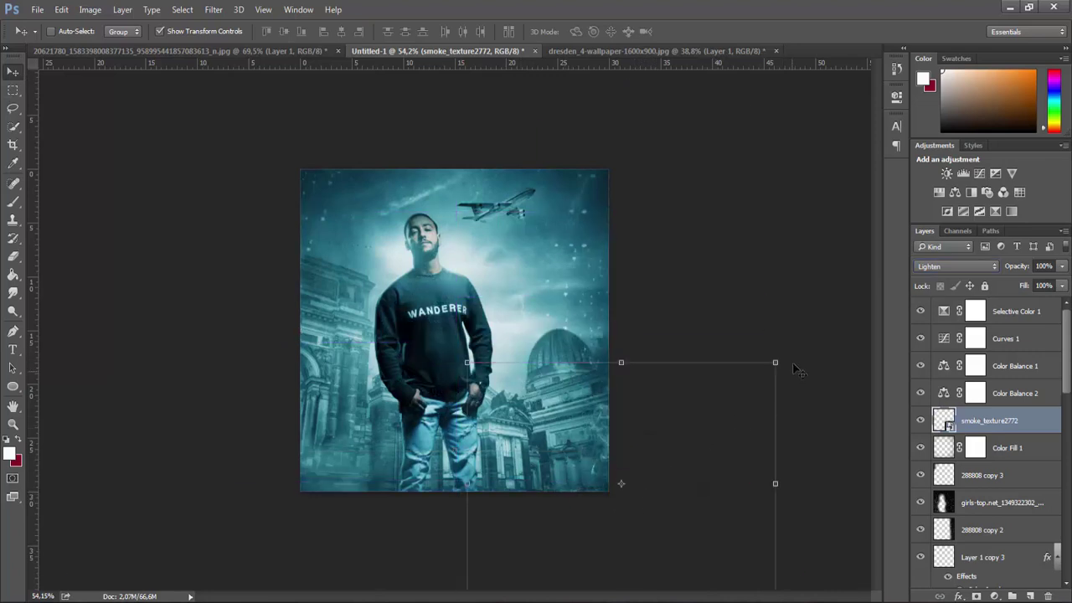
pyautogui.moveTo(796, 369); pyautogui.dragTo(789, 334)
pyautogui.press('Escape')
pyautogui.moveTo(676, 447)
pyautogui.mouseDown()
pyautogui.moveTo(684, 457)
pyautogui.moveTo(511, 473)
pyautogui.mouseUp()
pyautogui.click(37, 9)
pyautogui.click(74, 237)
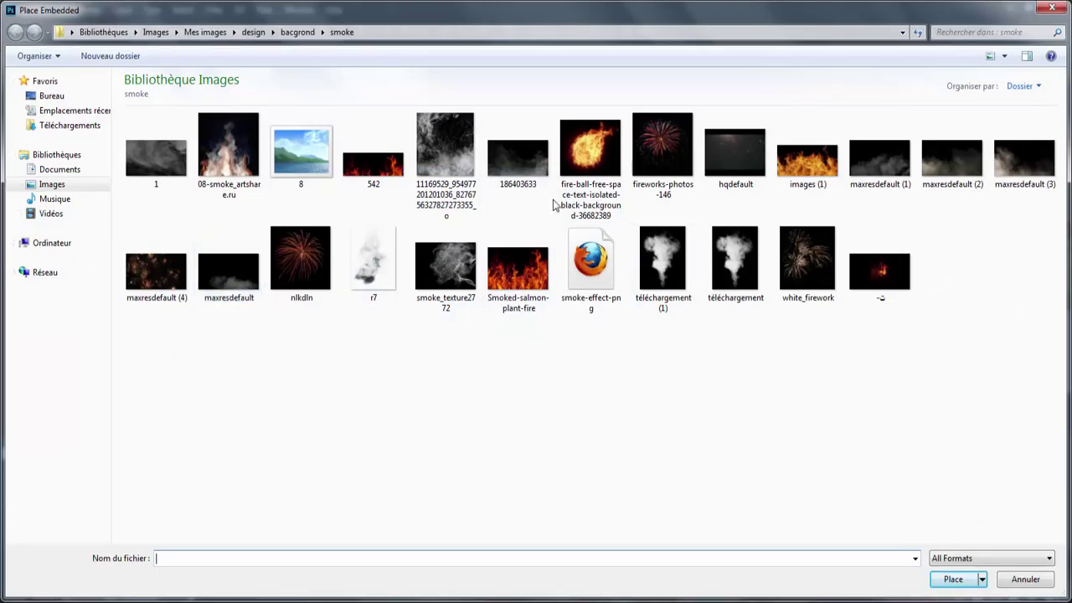
# Place the Smoked-salmon-plant-fire image near the poster's bottom, tilted clockwise
pyautogui.doubleClick(517, 268)
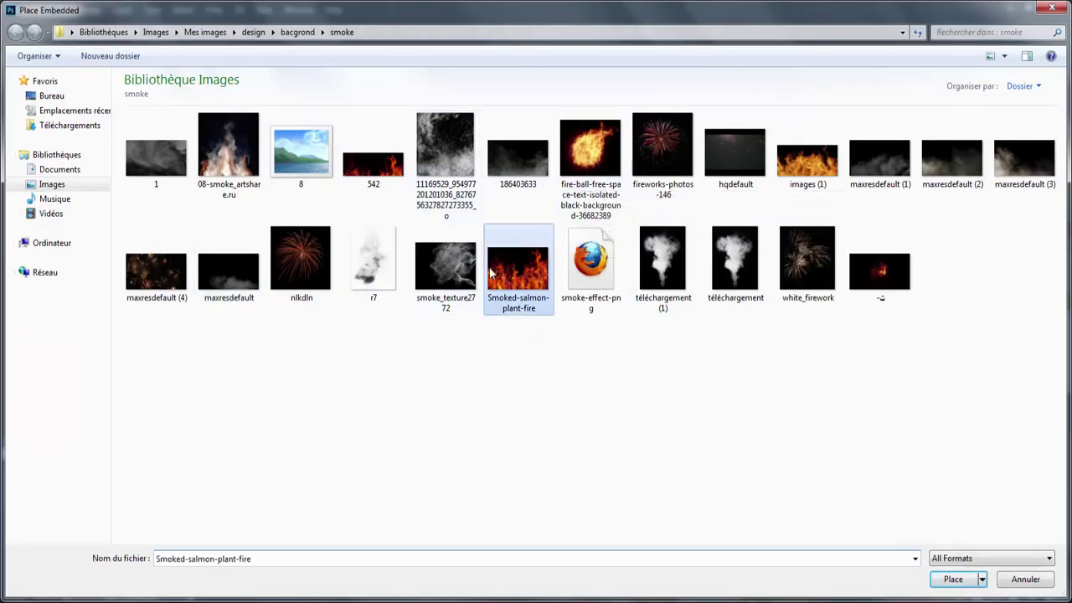
pyautogui.moveTo(515, 385); pyautogui.dragTo(515, 557)
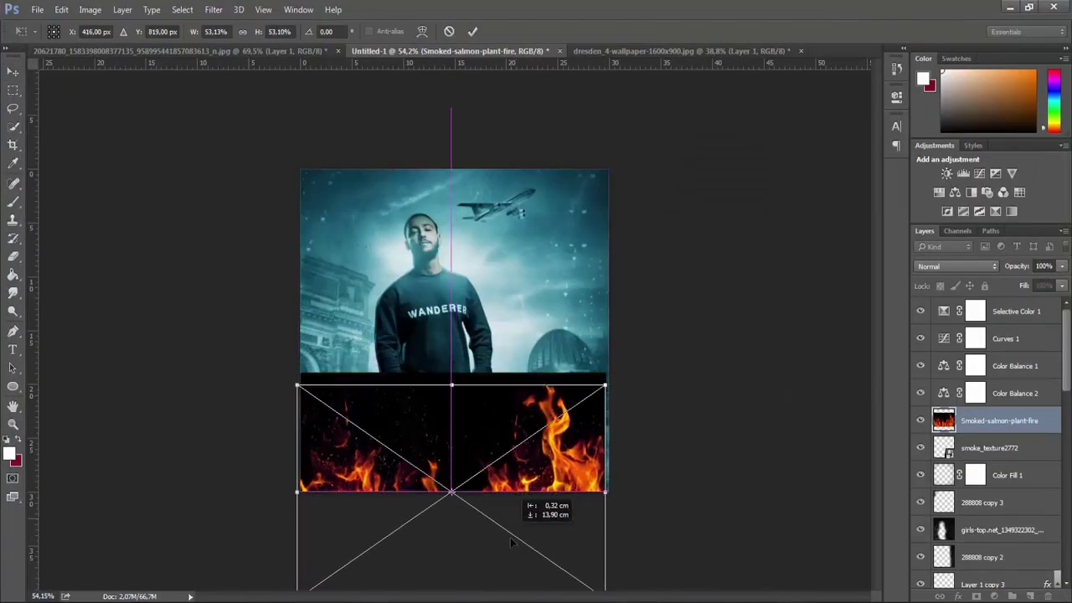
pyautogui.moveTo(612, 394); pyautogui.dragTo(678, 411)
pyautogui.press('Return')
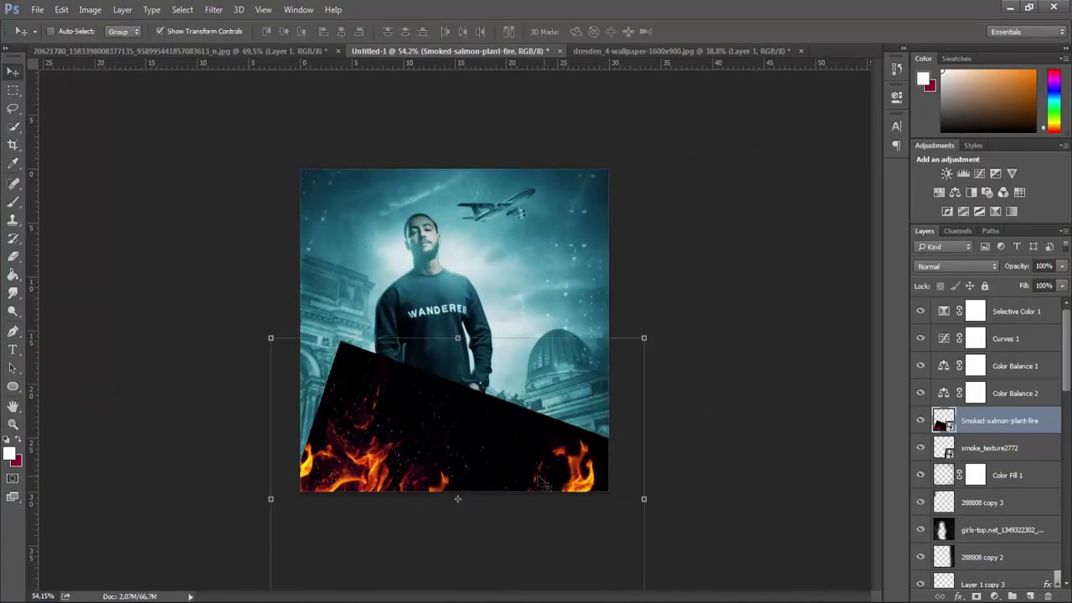
pyautogui.moveTo(456, 565); pyautogui.dragTo(445, 454)
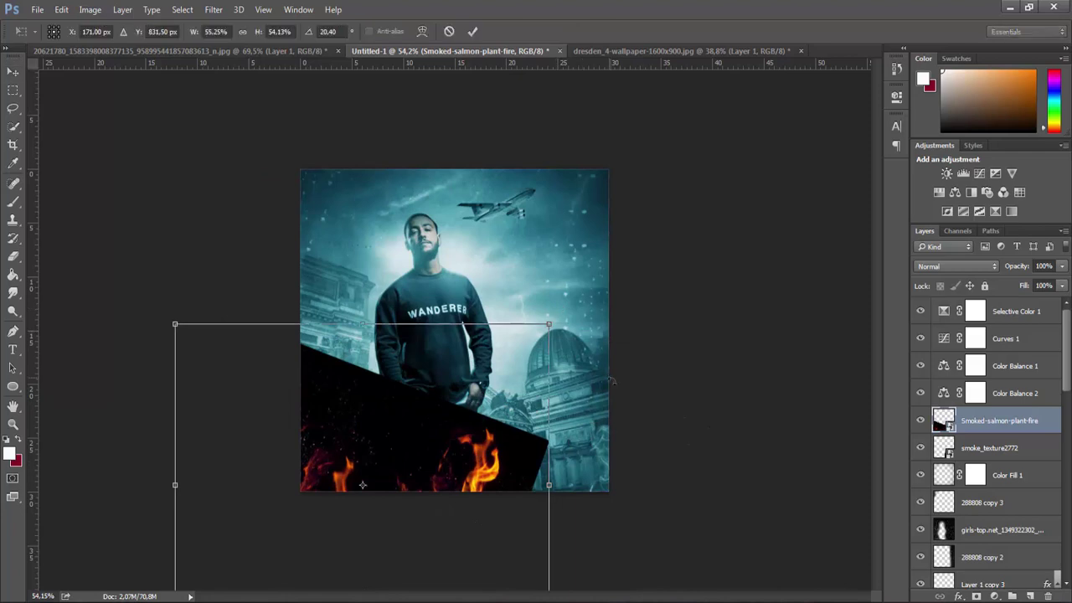
pyautogui.moveTo(559, 309); pyautogui.dragTo(578, 369)
pyautogui.press('Return')
# Blend the fire with Screen, nudge it lower left, and merge it into Layer 4
pyautogui.click(929, 267)
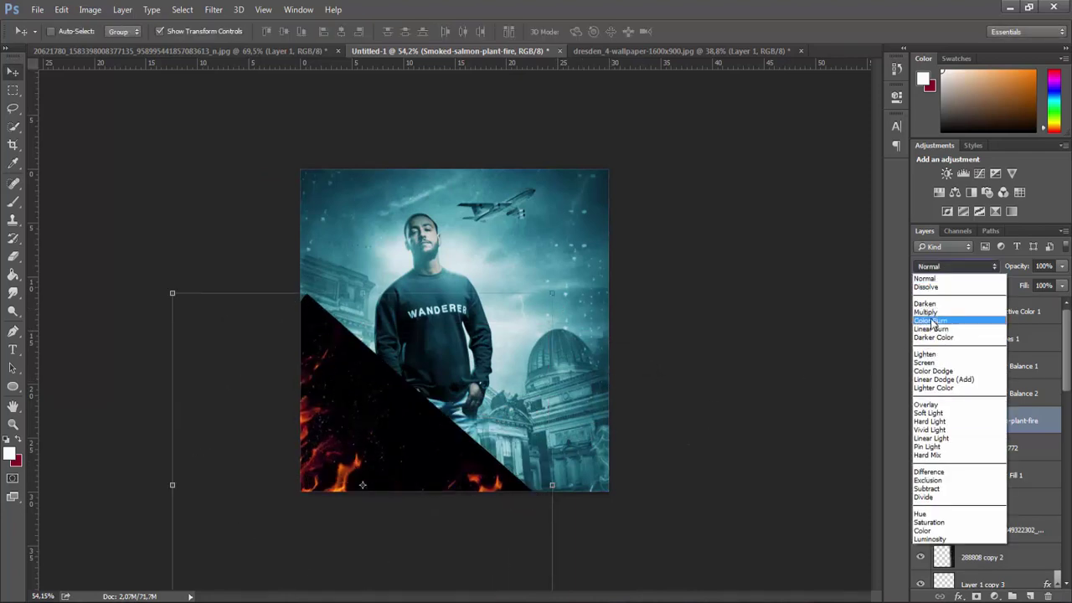
pyautogui.click(924, 362)
pyautogui.moveTo(398, 467); pyautogui.dragTo(375, 471)
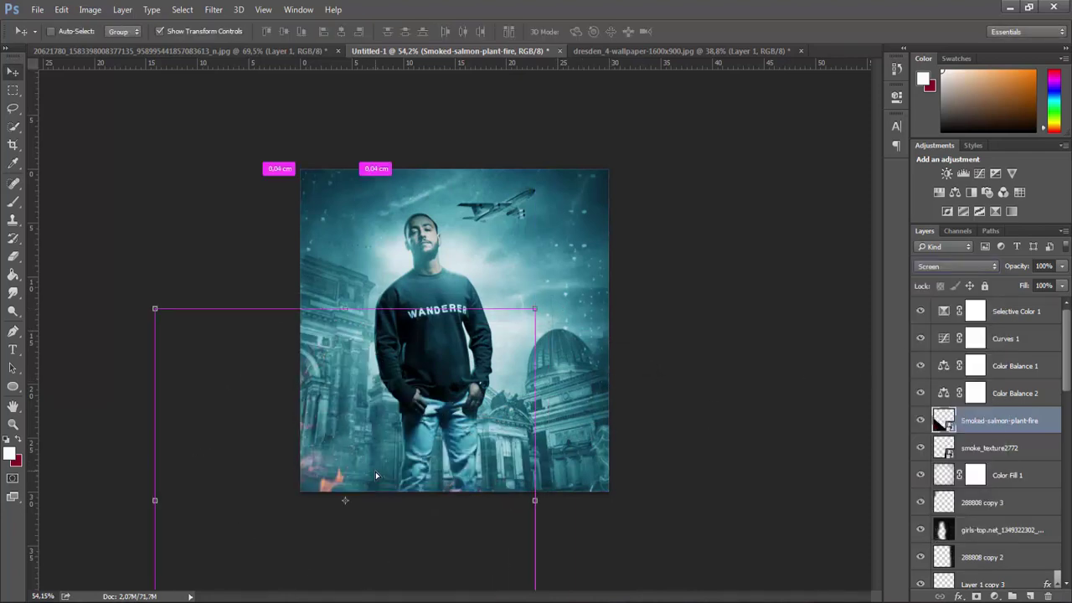
pyautogui.click(1047, 596)
pyautogui.keyDown('shift'); pyautogui.click(988, 449); pyautogui.keyUp('shift')
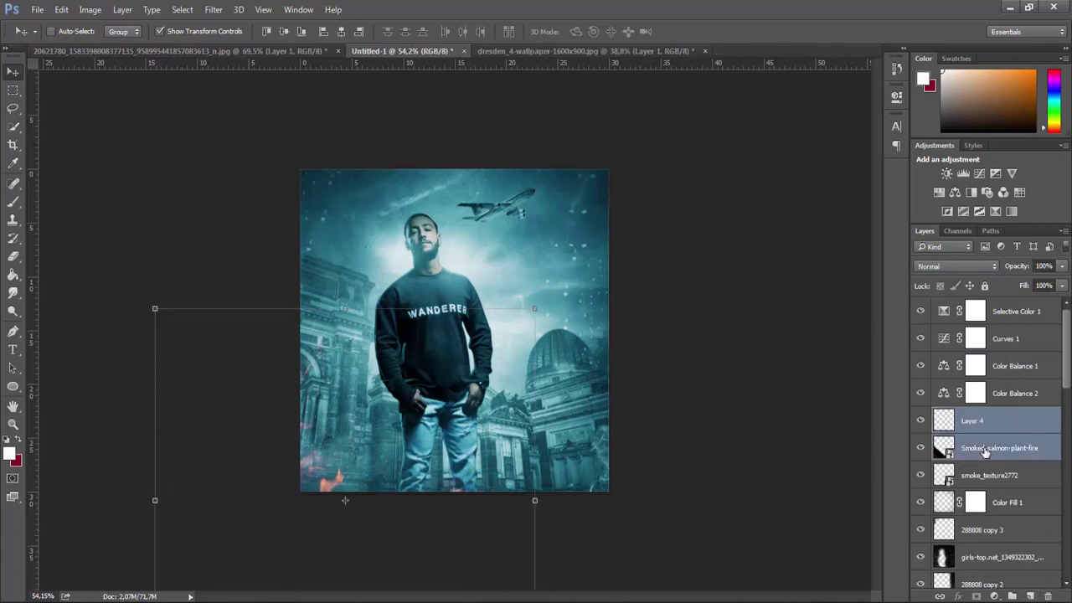
pyautogui.hotkey('ctrl', 'e')
# Desaturate Layer 4 with Hue/Saturation, set it to Screen, and reposition it
pyautogui.hotkey('ctrl', 'u')
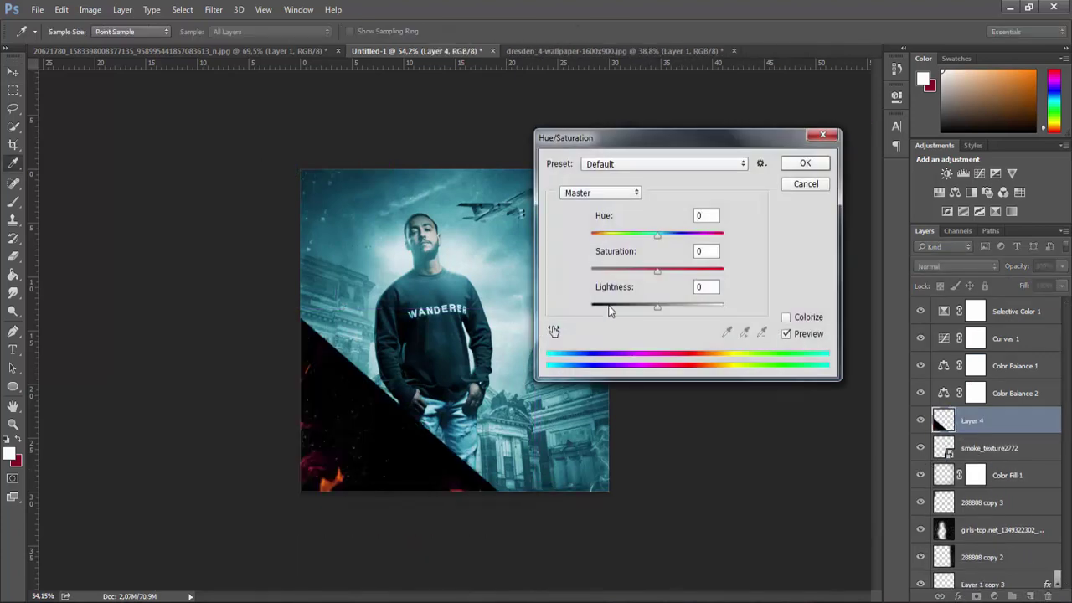
pyautogui.moveTo(636, 270); pyautogui.dragTo(621, 273)
pyautogui.press('Return')
pyautogui.click(956, 265)
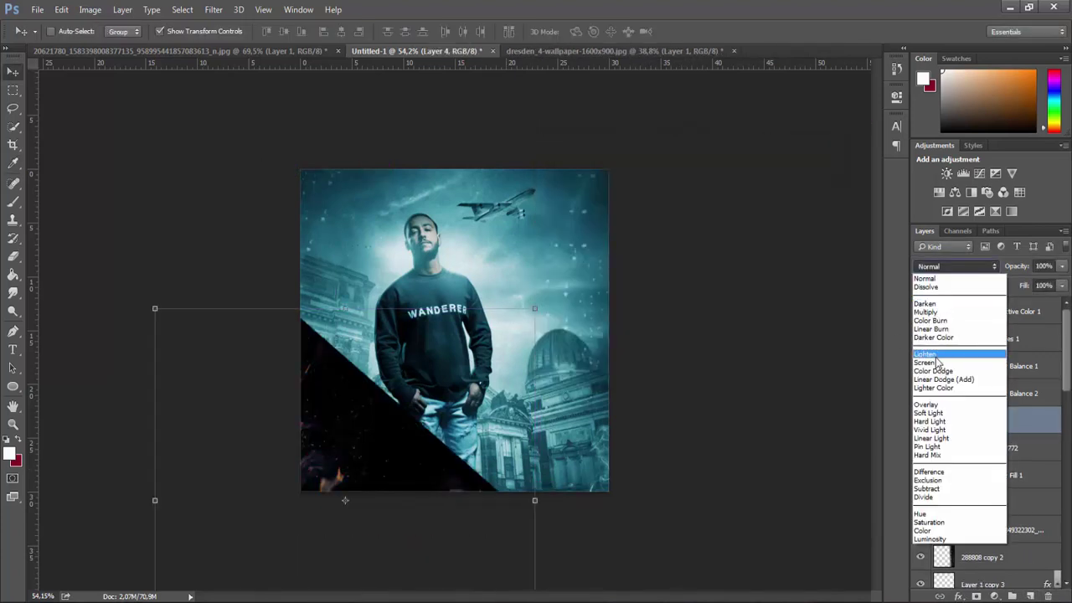
pyautogui.click(954, 362)
pyautogui.moveTo(426, 509); pyautogui.dragTo(444, 526)
# Duplicate the fire as Layer 4 copy, rotate it to about -20°, and move it lower right
pyautogui.moveTo(260, 343); pyautogui.dragTo(262, 345)
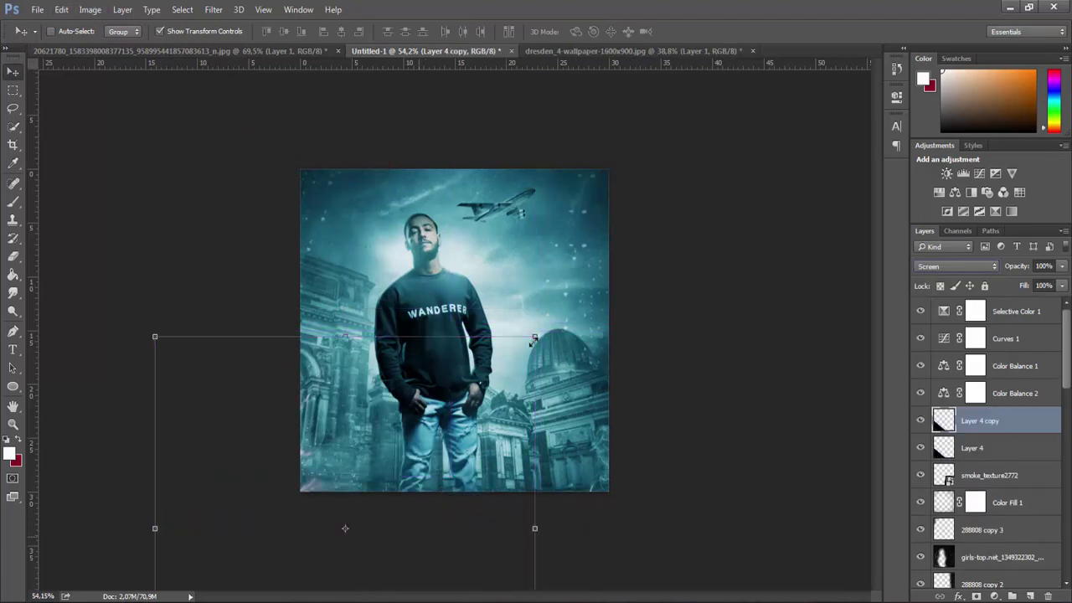
pyautogui.hotkey('ctrl', 't')
pyautogui.rightClick(455, 395)
pyautogui.click(549, 326)
pyautogui.moveTo(548, 327); pyautogui.dragTo(393, 247)
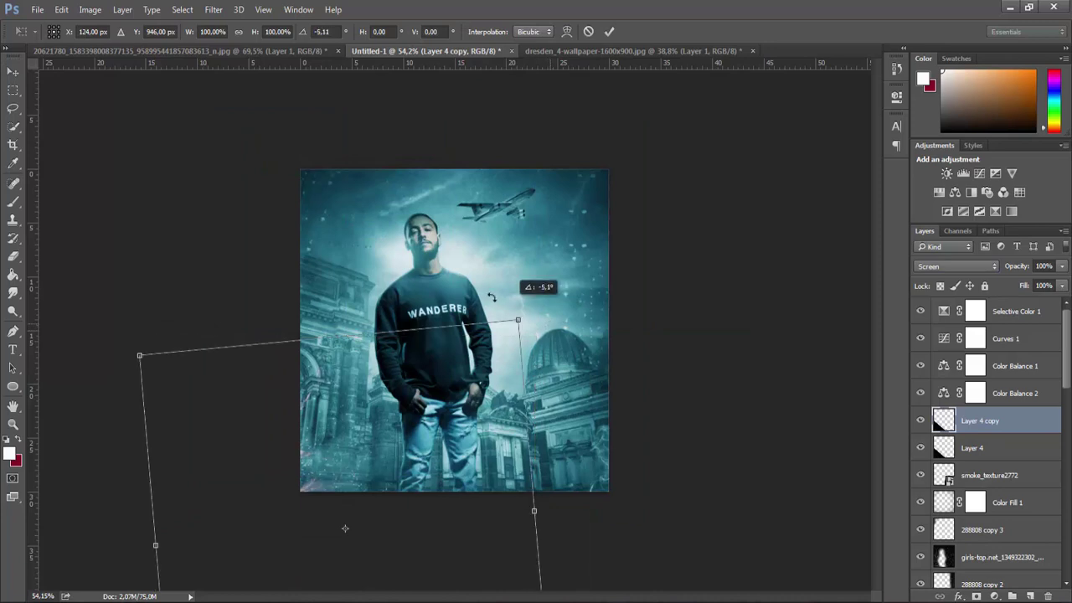
pyautogui.moveTo(345, 528); pyautogui.dragTo(597, 437)
pyautogui.moveTo(669, 369); pyautogui.dragTo(615, 329)
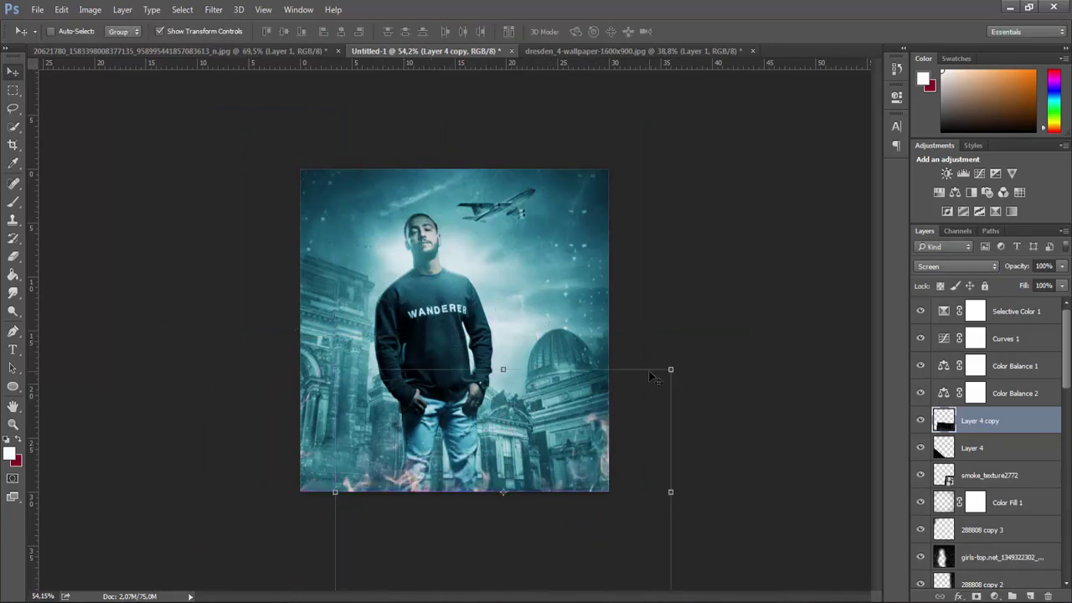
pyautogui.press('Return')
pyautogui.moveTo(609, 489)
pyautogui.mouseDown()
pyautogui.moveTo(668, 494)
pyautogui.moveTo(571, 484)
pyautogui.mouseUp()
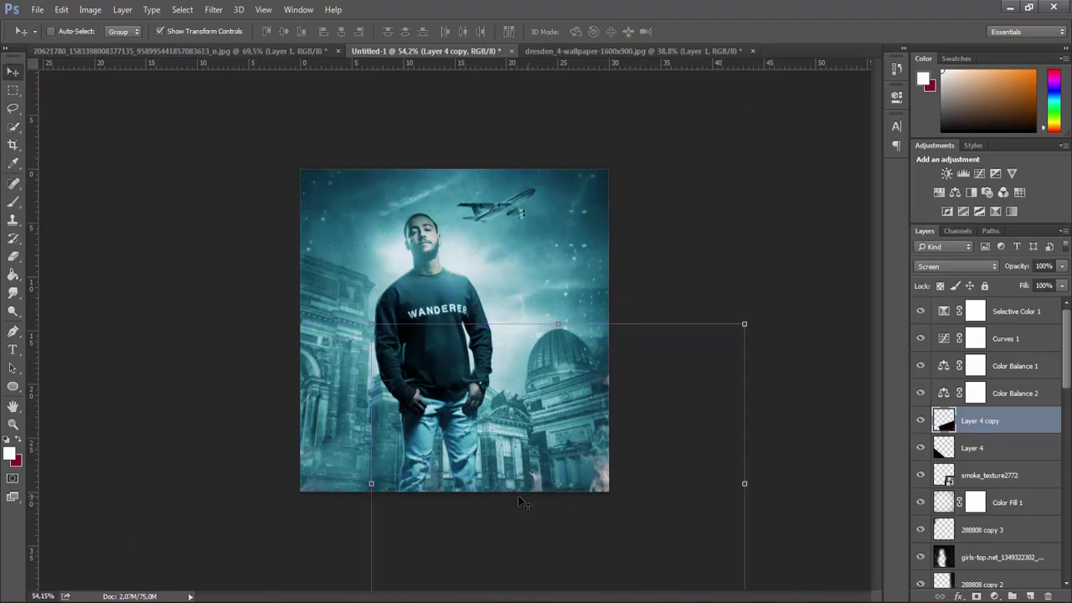
# Place the birds_PNG108 image from the Images > design > bacgrond > animals folder
pyautogui.click(37, 8)
pyautogui.click(84, 237)
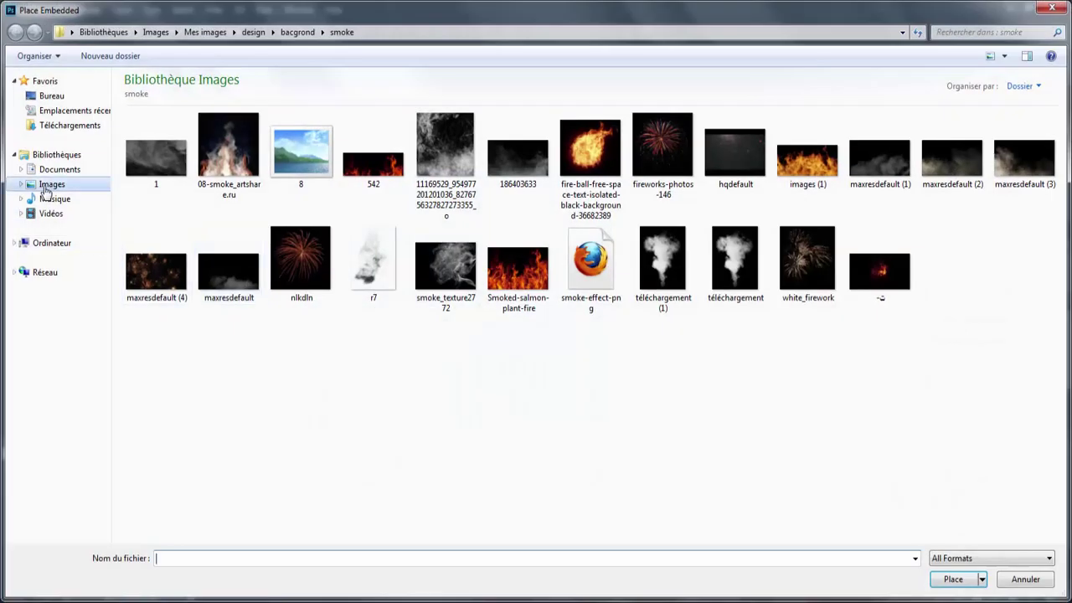
pyautogui.click(51, 184)
pyautogui.doubleClick(140, 166)
pyautogui.doubleClick(140, 166)
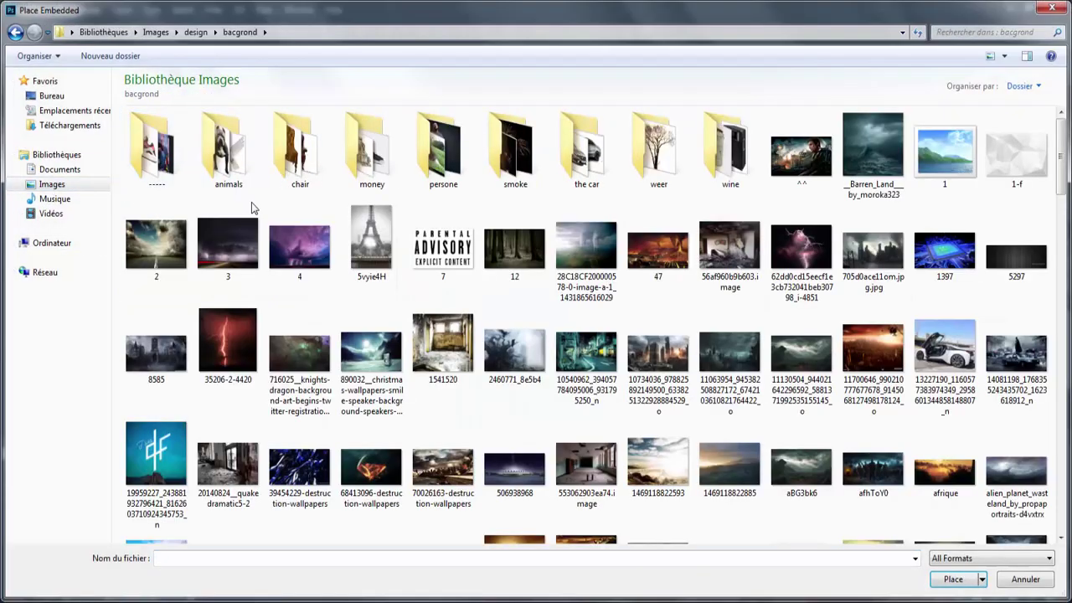
pyautogui.doubleClick(228, 164)
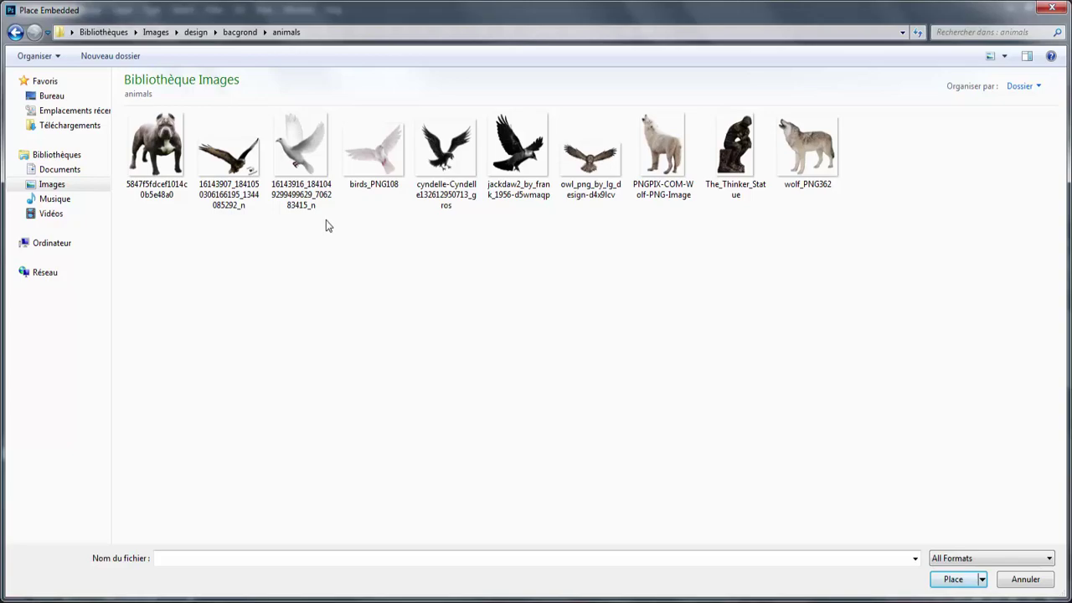
pyautogui.doubleClick(383, 169)
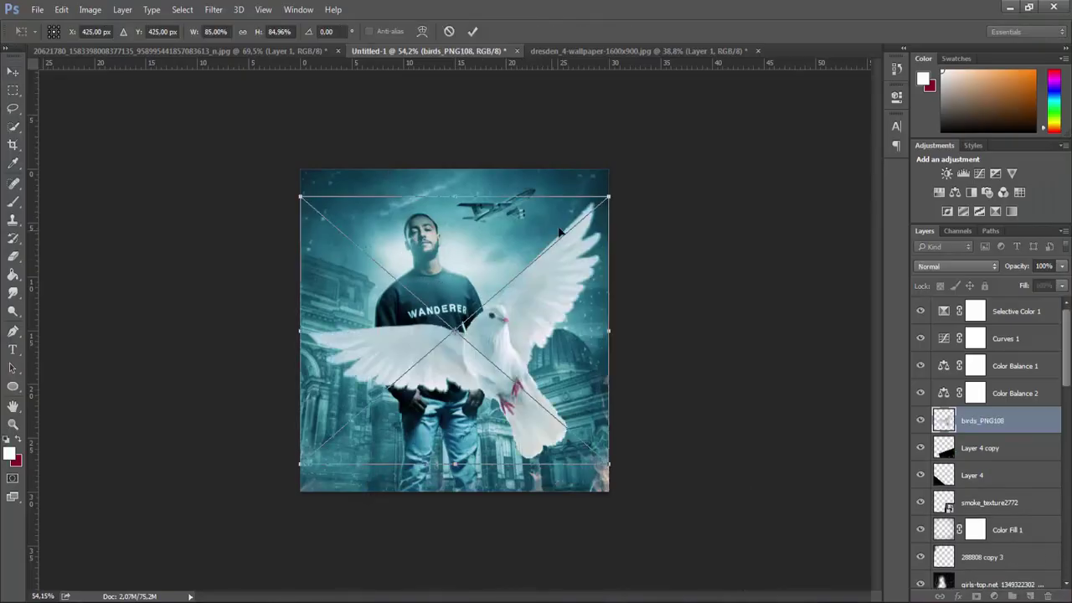
# Shrink the birds, move them up beside the plane, and rearrange layers in the Layers panel
pyautogui.moveTo(607, 198); pyautogui.dragTo(385, 386)
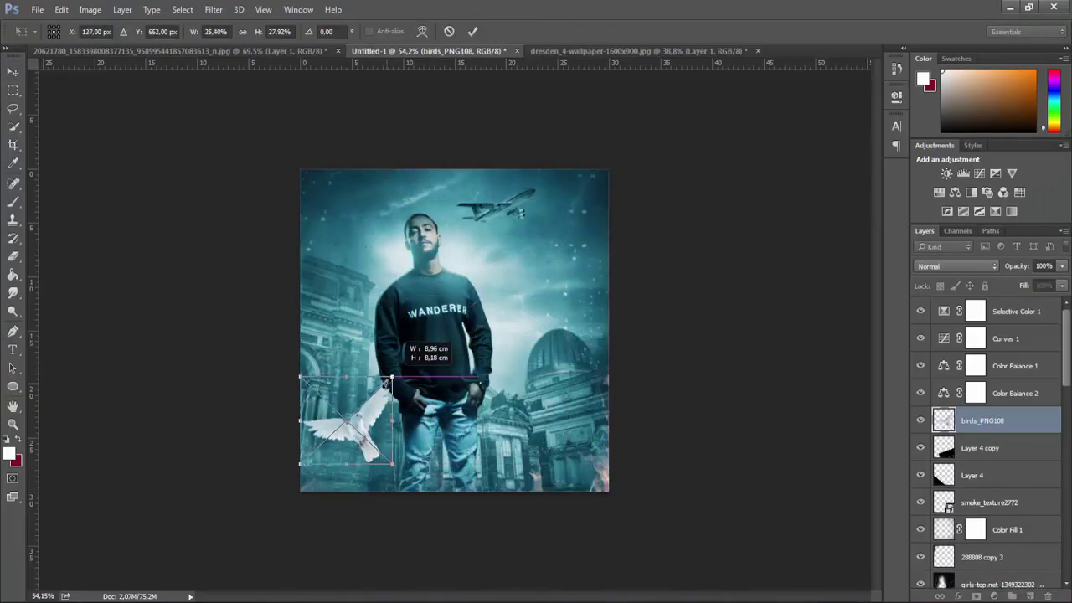
pyautogui.press('Return')
pyautogui.moveTo(354, 441)
pyautogui.mouseDown()
pyautogui.moveTo(545, 278)
pyautogui.moveTo(324, 224)
pyautogui.mouseUp()
pyautogui.moveTo(973, 473); pyautogui.dragTo(970, 518)
pyautogui.scroll(-3, 967, 435)
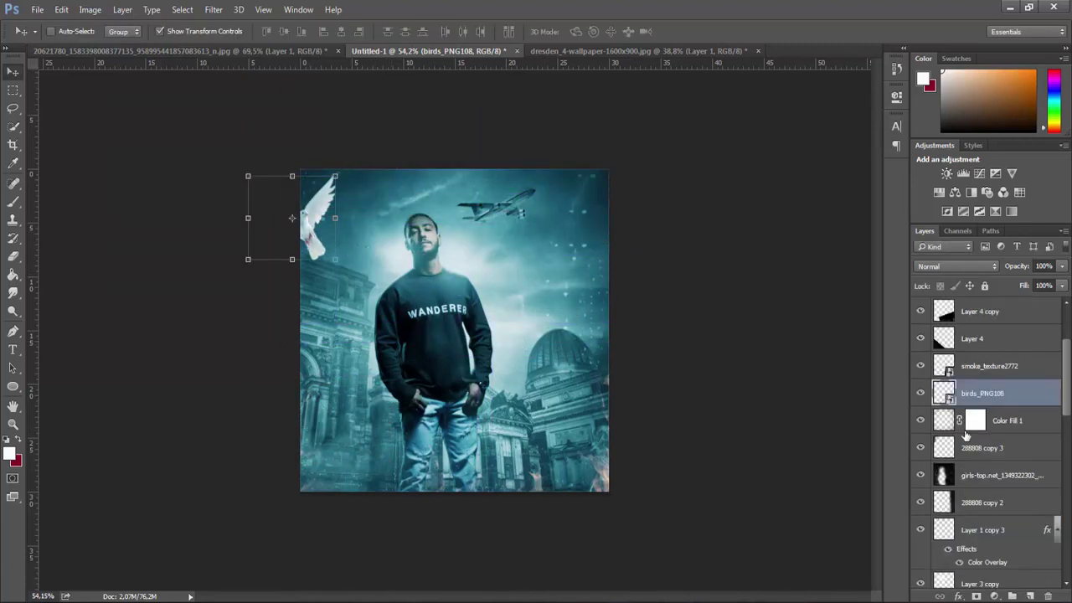
pyautogui.moveTo(967, 396); pyautogui.dragTo(968, 515)
pyautogui.scroll(-3, 966, 498)
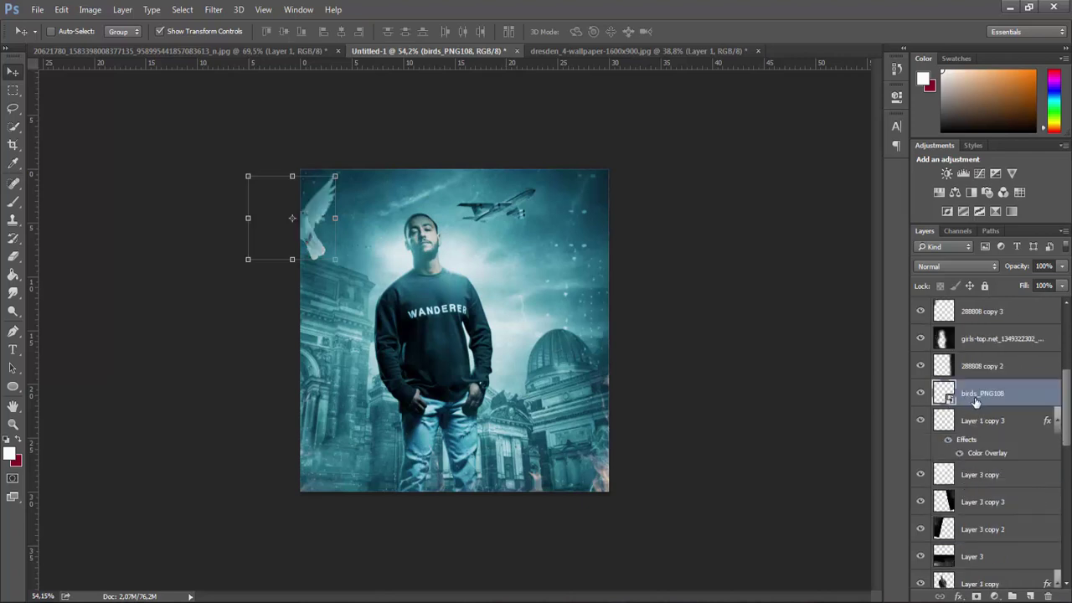
pyautogui.moveTo(974, 402); pyautogui.dragTo(971, 515)
pyautogui.scroll(-3, 971, 499)
pyautogui.moveTo(970, 370); pyautogui.dragTo(971, 543)
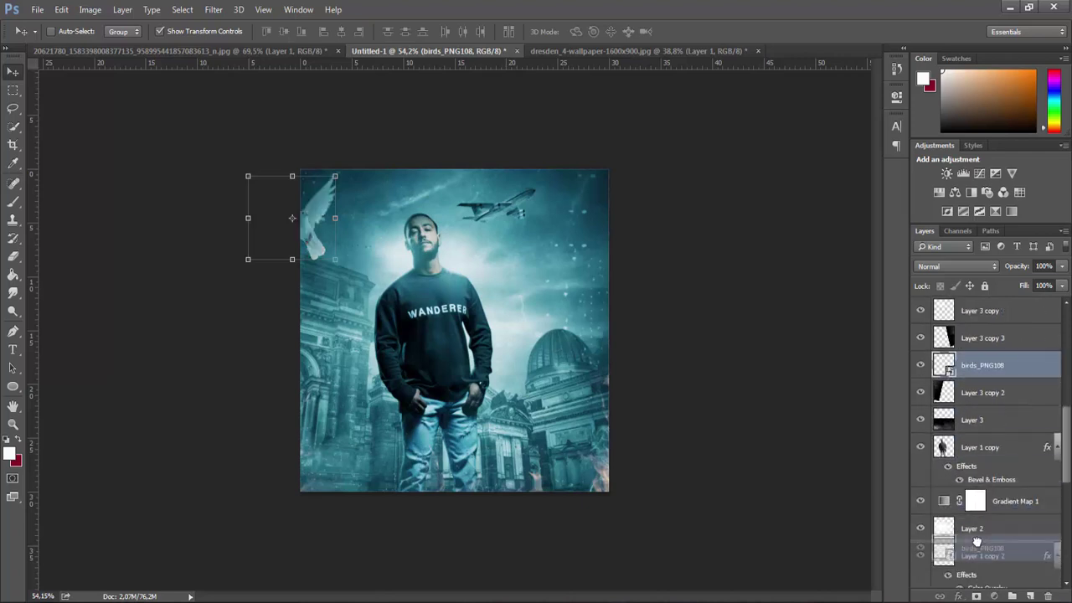
pyautogui.scroll(-3, 973, 519)
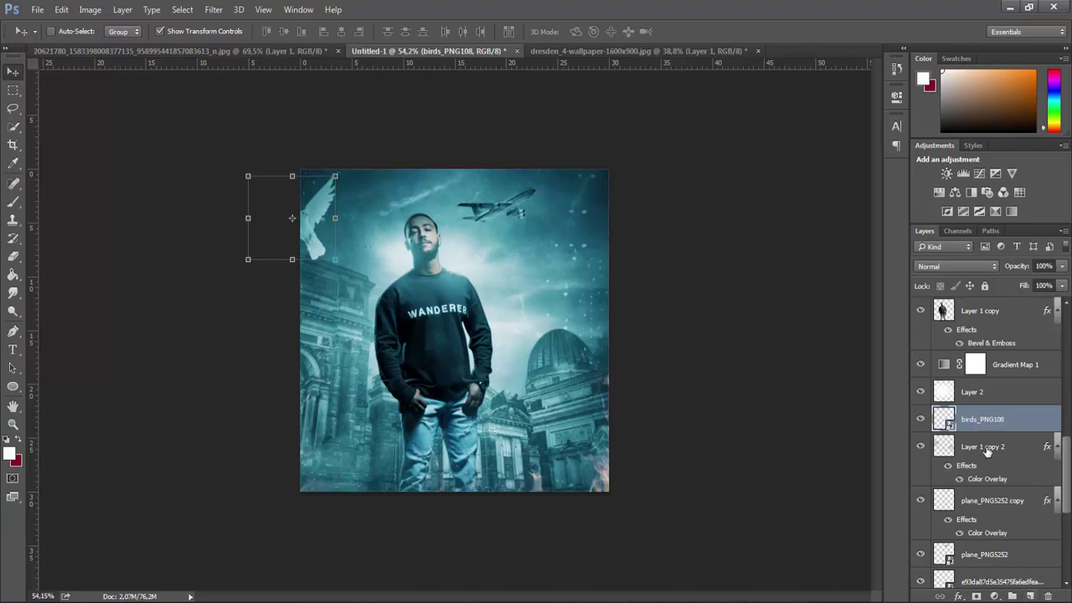
# Duplicate the birds layer and give the copy a Color Overlay
pyautogui.hotkey('ctrl', 'j')
pyautogui.rightClick(984, 423)
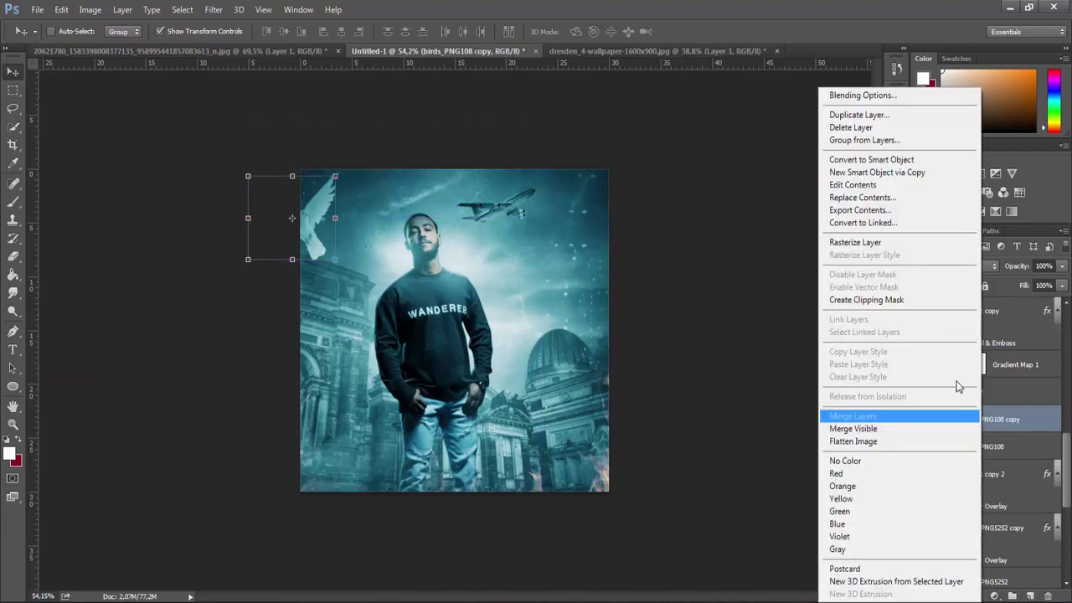
pyautogui.click(827, 94)
pyautogui.click(624, 257)
pyautogui.click(853, 136)
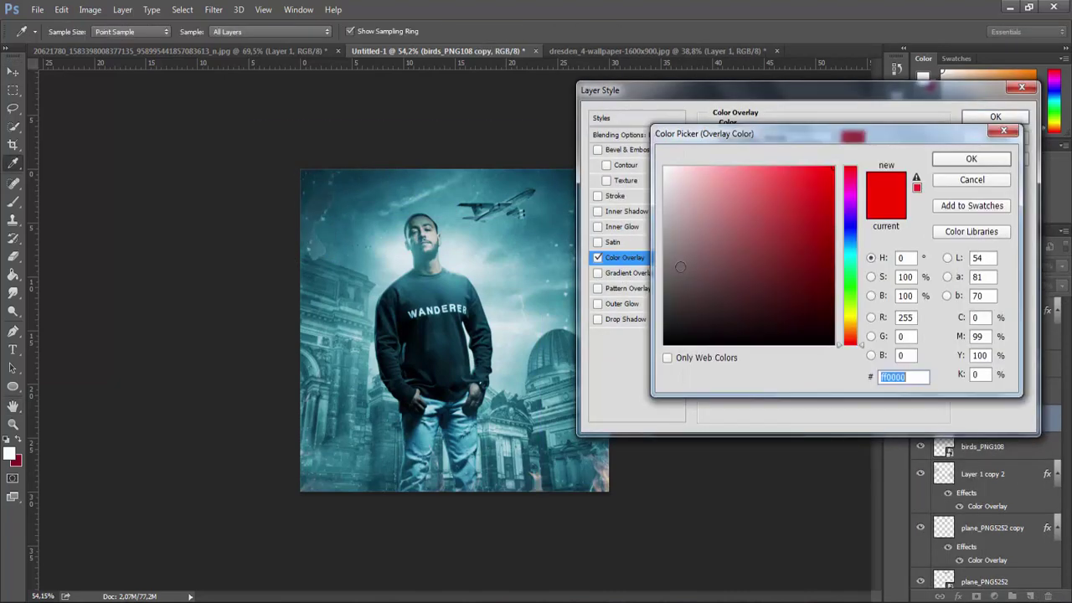
pyautogui.moveTo(753, 293); pyautogui.dragTo(504, 438)
pyautogui.press('Return')
# Rasterize the birds and erase part of them at the upper left
pyautogui.press('Return')
pyautogui.press('e')
pyautogui.click(239, 276)
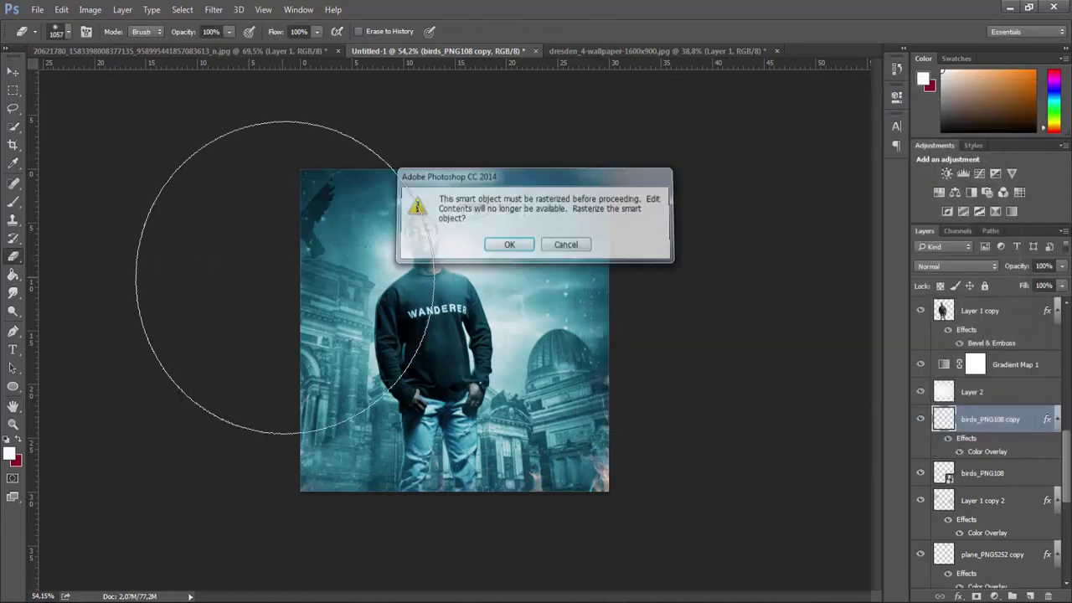
pyautogui.press('Return')
pyautogui.rightClick(466, 326)
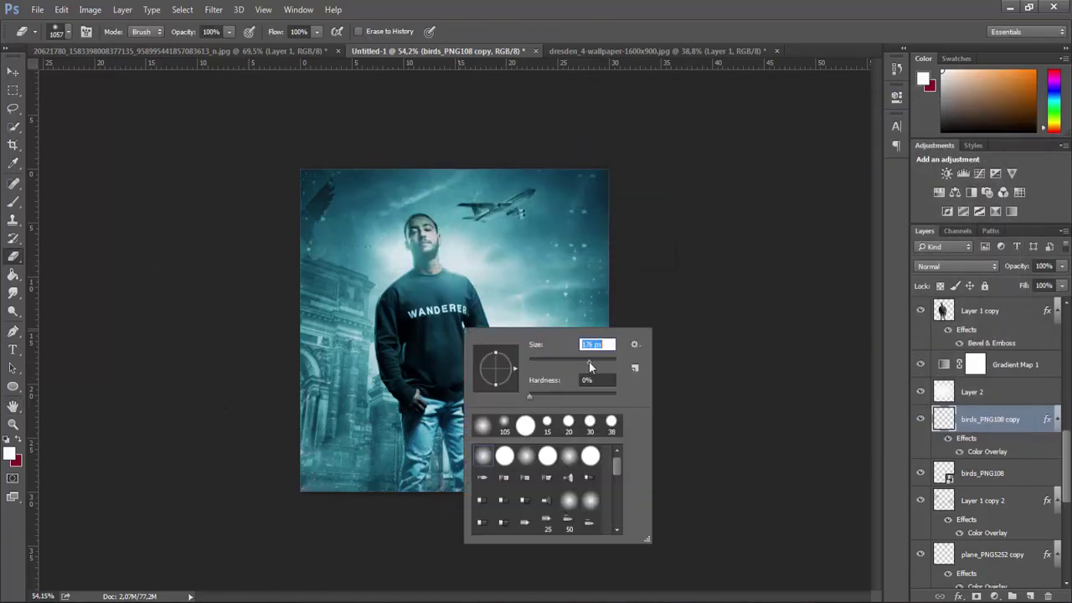
pyautogui.moveTo(317, 249); pyautogui.dragTo(324, 310)
pyautogui.moveTo(339, 230); pyautogui.dragTo(334, 230)
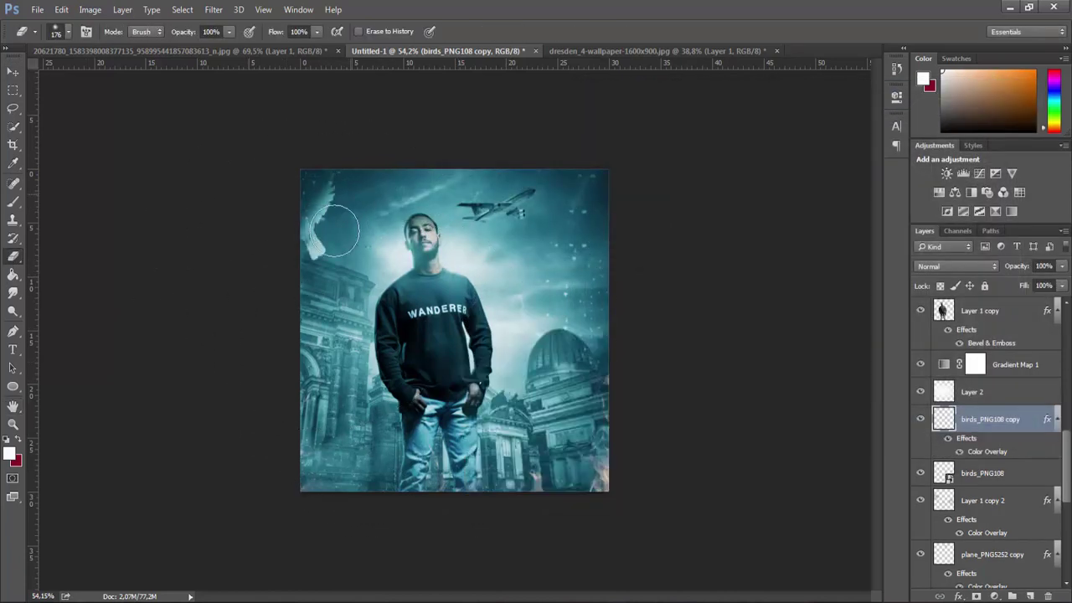
# Merge the two bird layers into one and apply a Motion Blur
pyautogui.keyDown('ctrl'); pyautogui.click(969, 403); pyautogui.keyUp('ctrl')
pyautogui.keyDown('ctrl'); pyautogui.click(970, 402); pyautogui.keyUp('ctrl')
pyautogui.keyDown('ctrl'); pyautogui.click(972, 475); pyautogui.keyUp('ctrl')
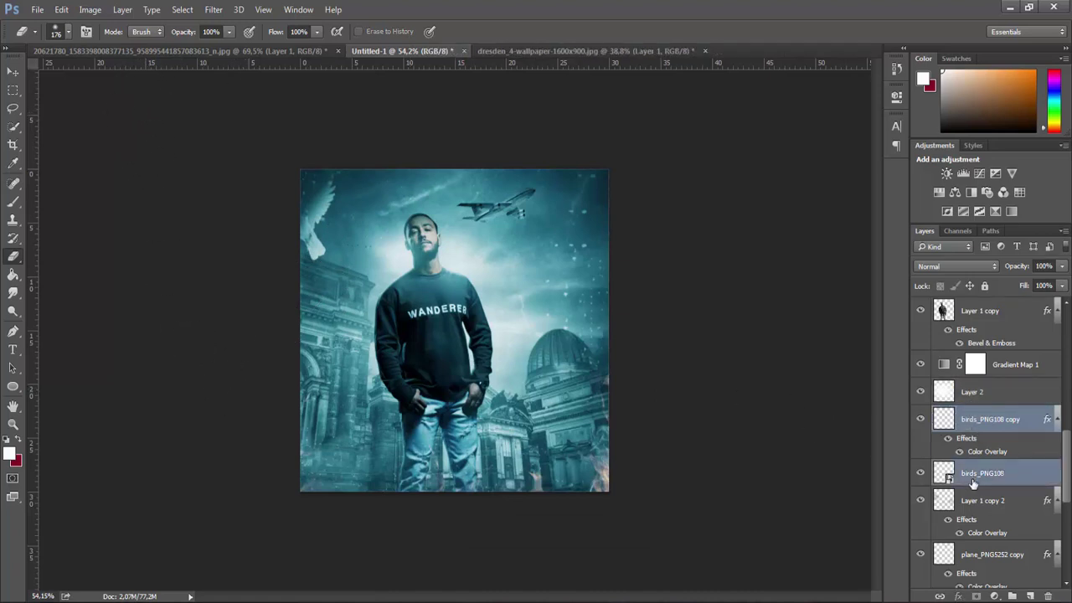
pyautogui.hotkey('ctrl', 'e')
pyautogui.click(220, 8)
pyautogui.moveTo(217, 150)
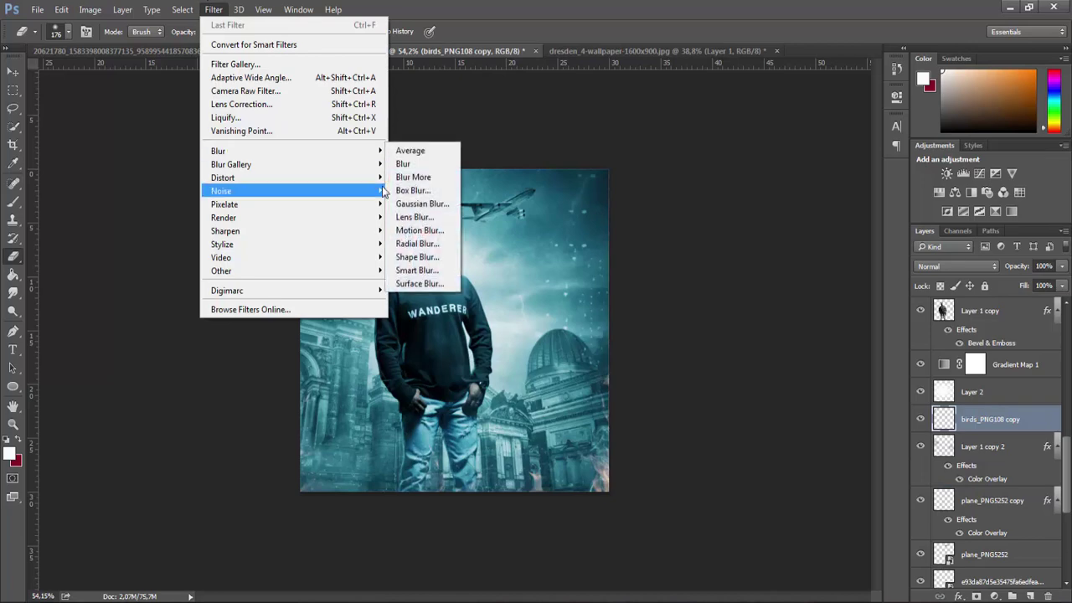
pyautogui.click(447, 233)
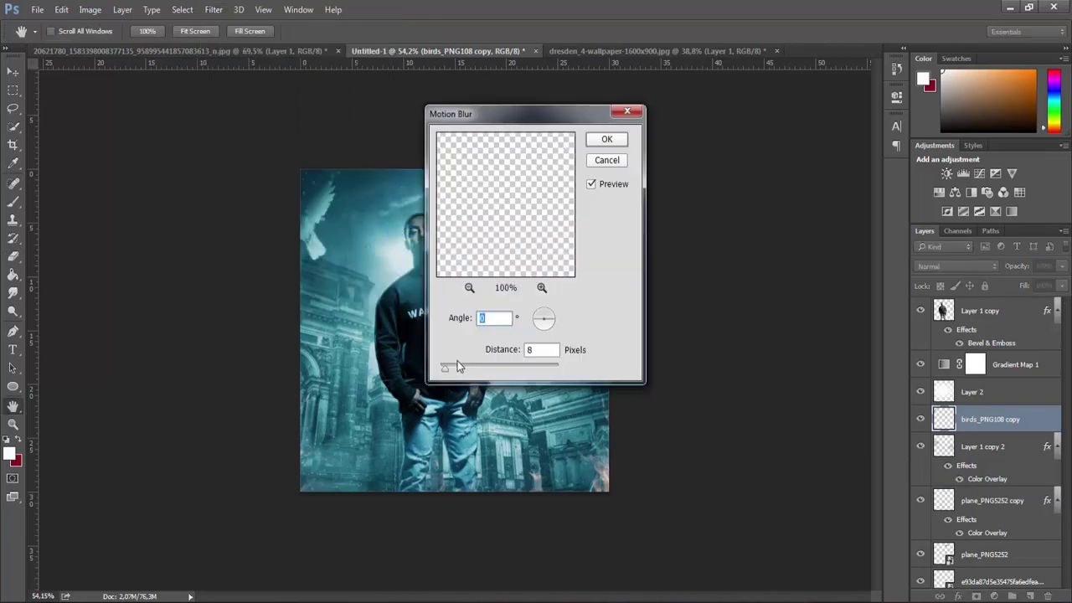
pyautogui.press('Return')
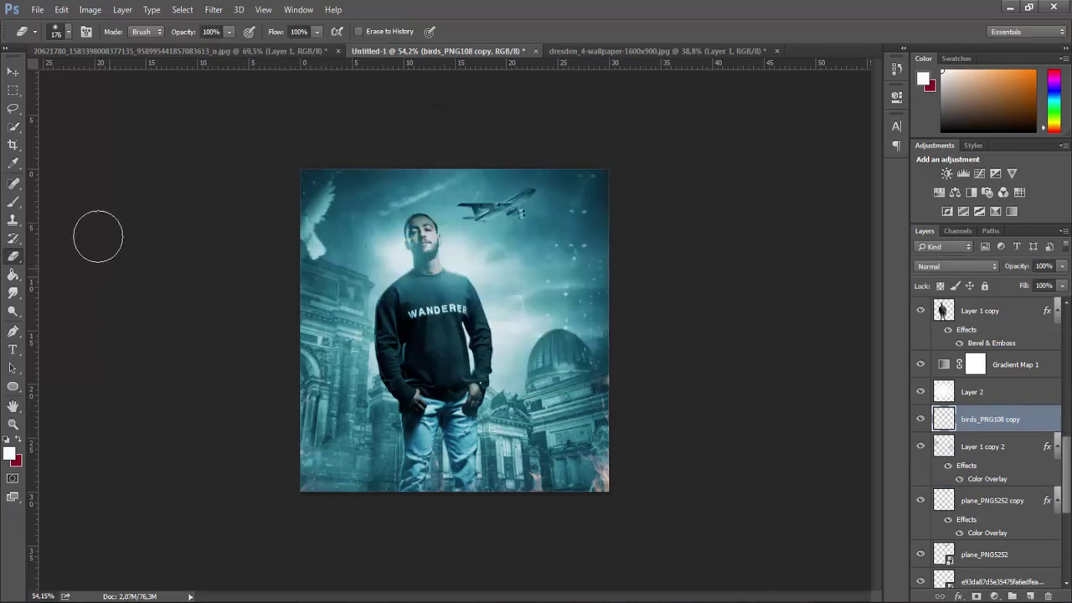
# Add a horizontally flipped birds copy over the right-hand sky near the dome
pyautogui.press('v')
pyautogui.hotkey('ctrl', 'j')
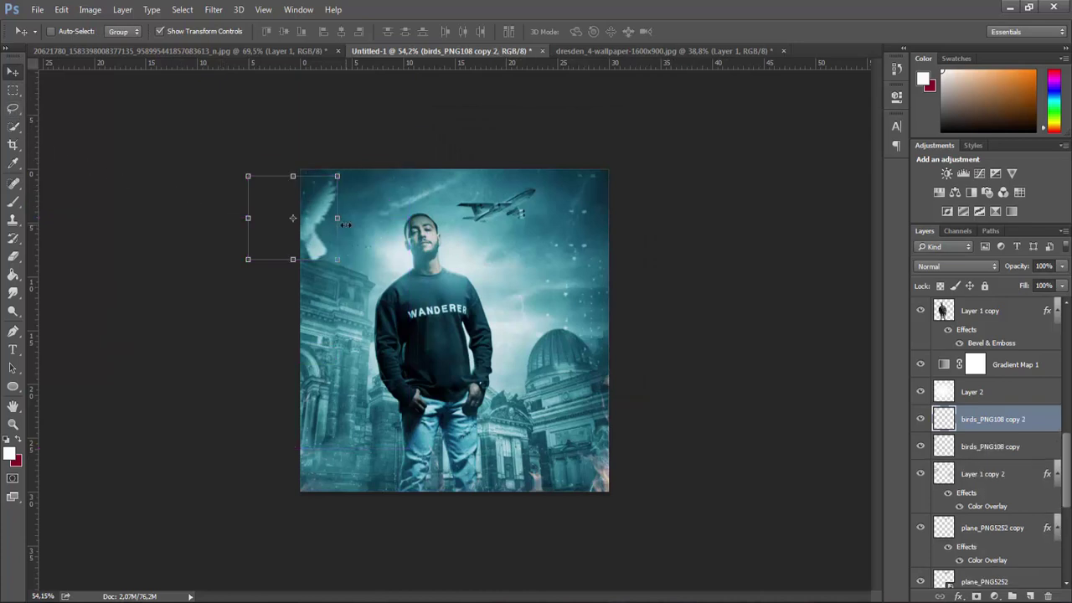
pyautogui.moveTo(339, 178); pyautogui.dragTo(583, 241)
pyautogui.hotkey('ctrl', 't')
pyautogui.rightClick(561, 264)
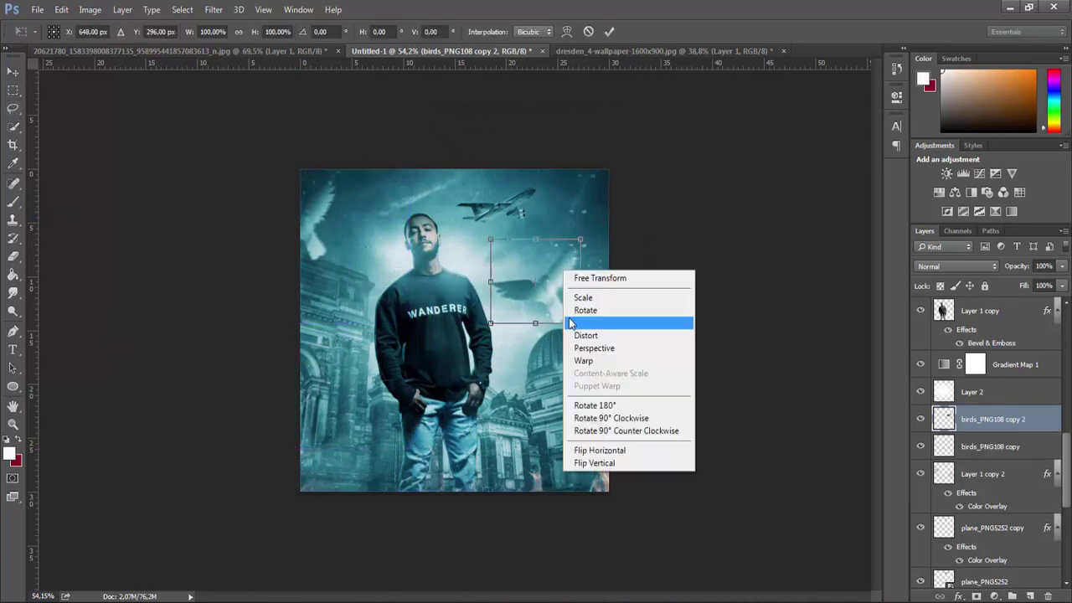
pyautogui.click(616, 449)
pyautogui.press('Return')
pyautogui.moveTo(557, 309)
pyautogui.mouseDown()
pyautogui.moveTo(559, 295)
pyautogui.moveTo(625, 336)
pyautogui.moveTo(632, 355)
pyautogui.mouseUp()
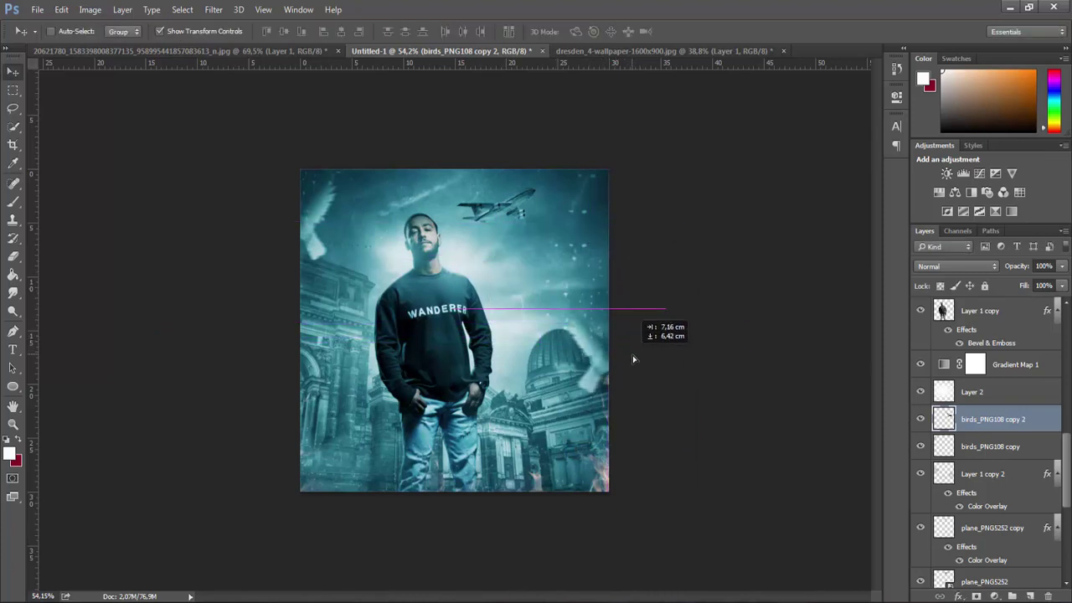
pyautogui.click(37, 9)
pyautogui.click(86, 239)
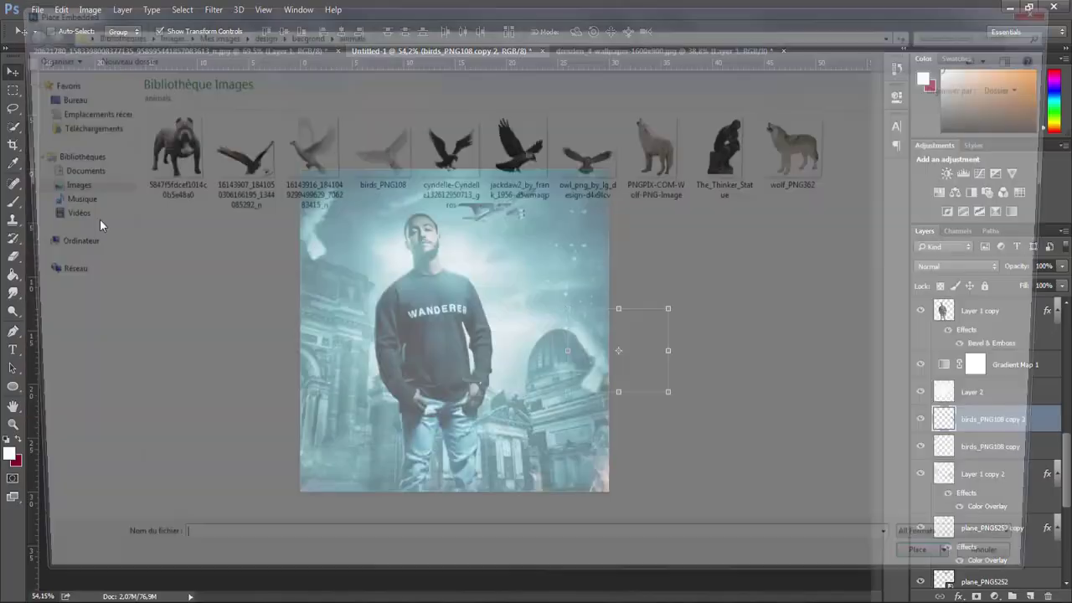
pyautogui.click(74, 185)
pyautogui.doubleClick(139, 161)
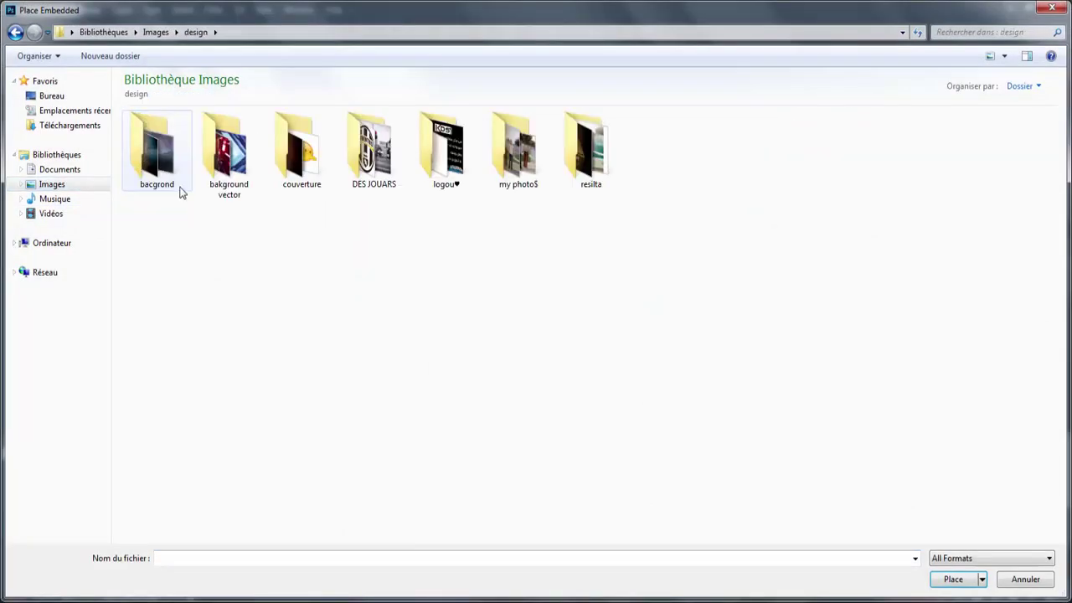
pyautogui.doubleClick(180, 189)
pyautogui.doubleClick(157, 151)
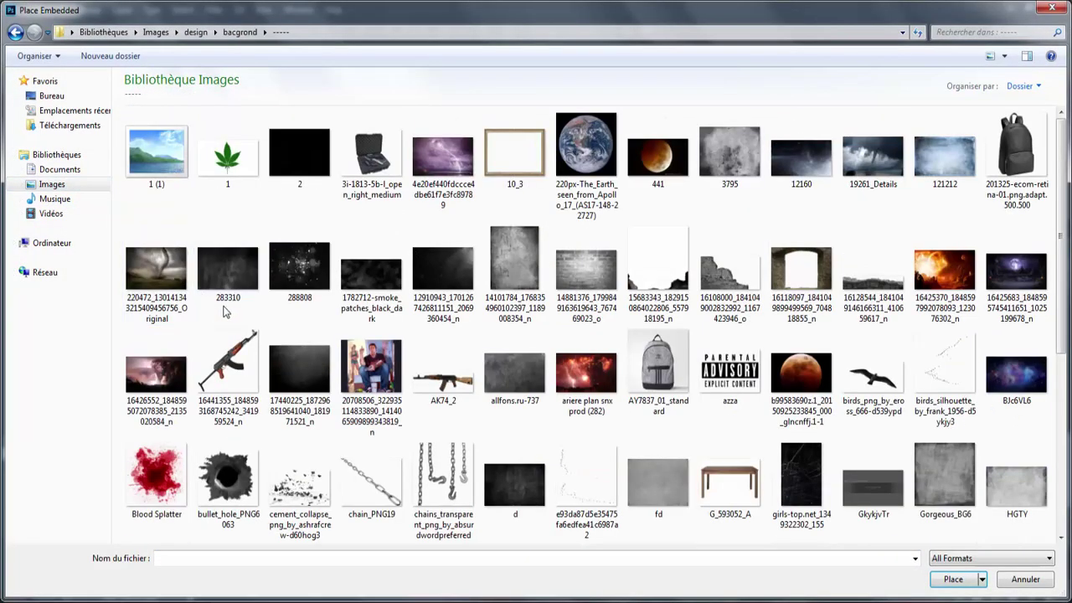
pyautogui.scroll(-3, 268, 276)
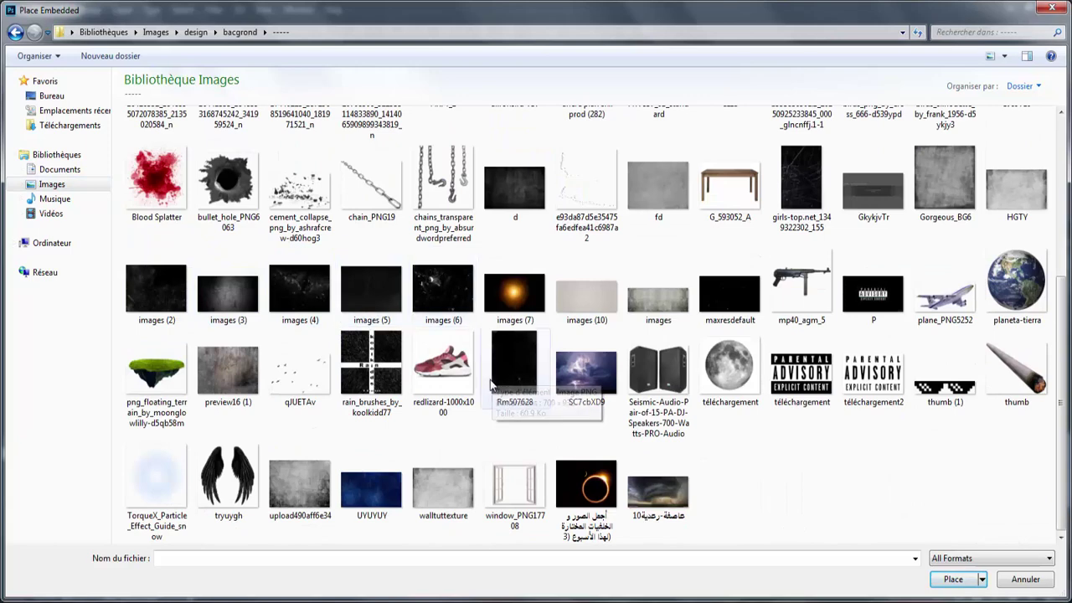
pyautogui.scroll(2, 1060, 397)
pyautogui.moveTo(1060, 397); pyautogui.dragTo(1064, 373)
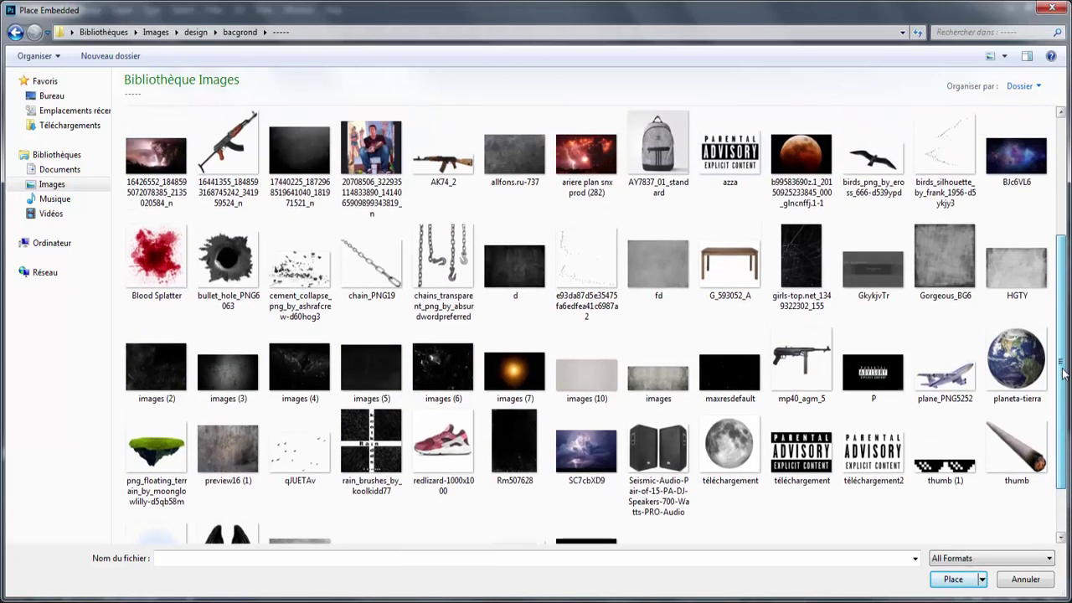
pyautogui.scroll(-2, 1062, 373)
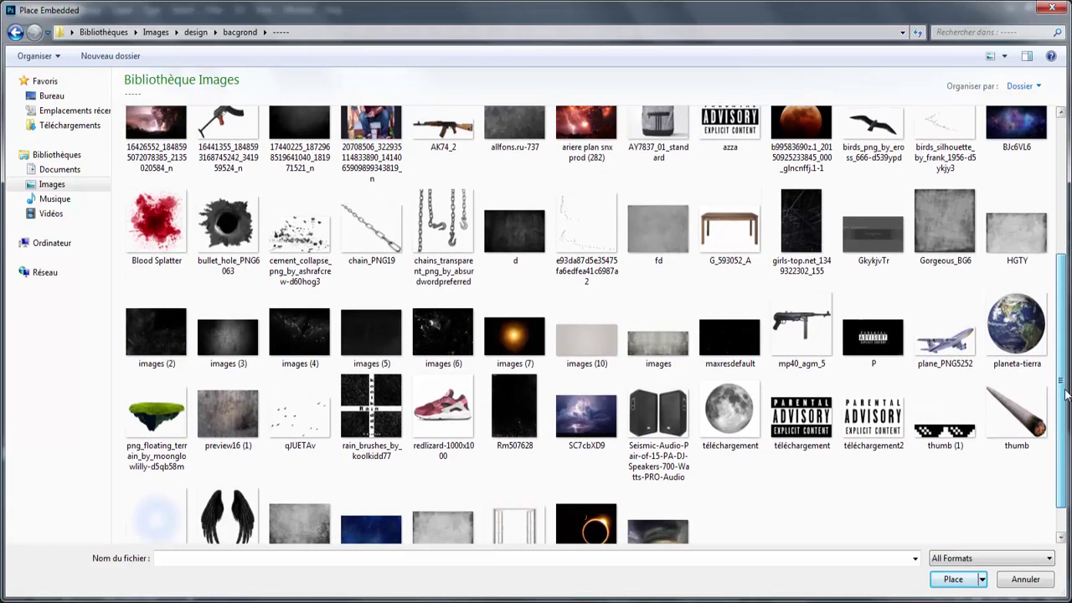
pyautogui.click(953, 578)
# Add a Color Lookup adjustment above Selective Color 1 and preview a 3D LUT look
pyautogui.scroll(3, 978, 386)
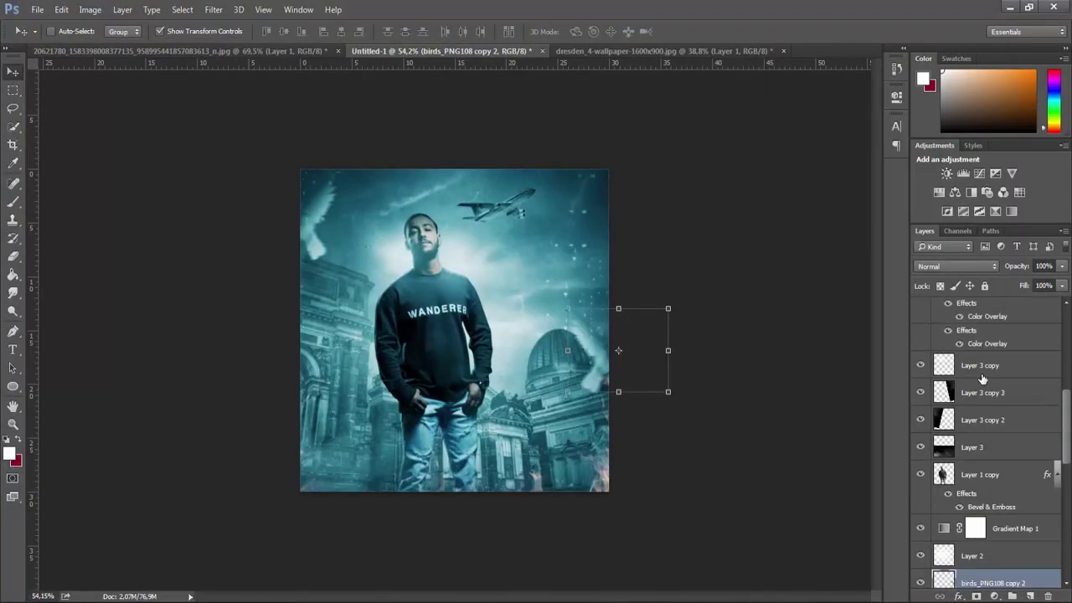
pyautogui.scroll(3, 975, 360)
pyautogui.scroll(3, 974, 351)
pyautogui.scroll(3, 973, 346)
pyautogui.scroll(2, 974, 345)
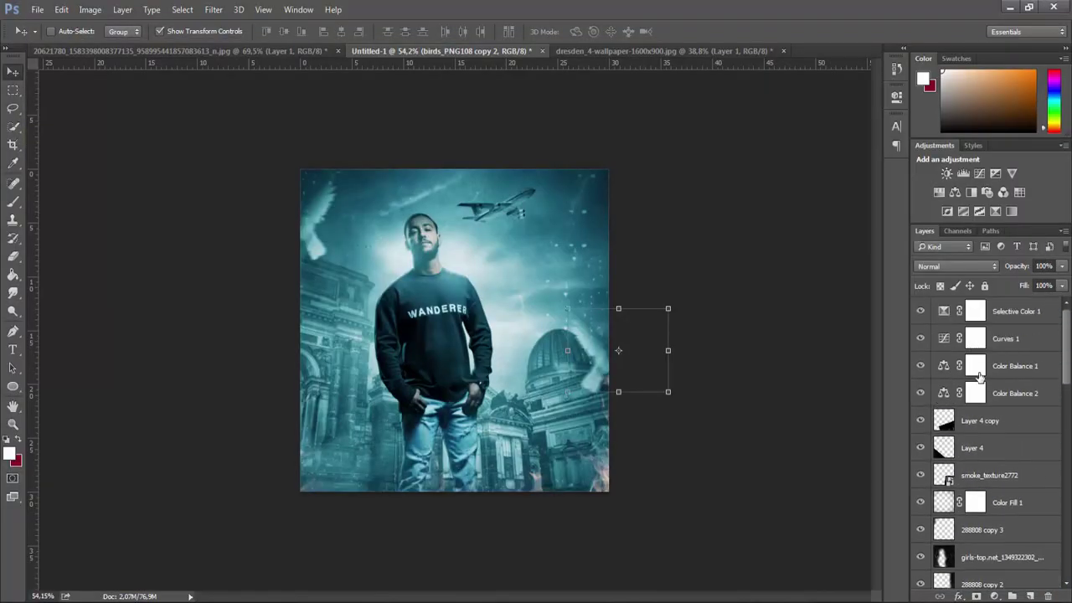
pyautogui.click(980, 420)
pyautogui.click(997, 314)
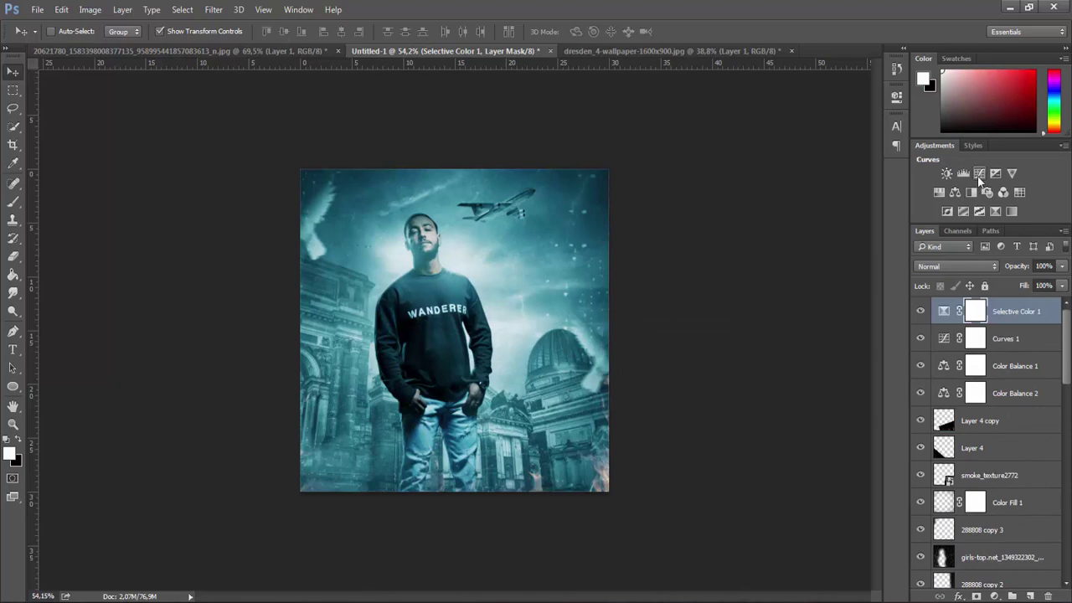
pyautogui.click(1019, 192)
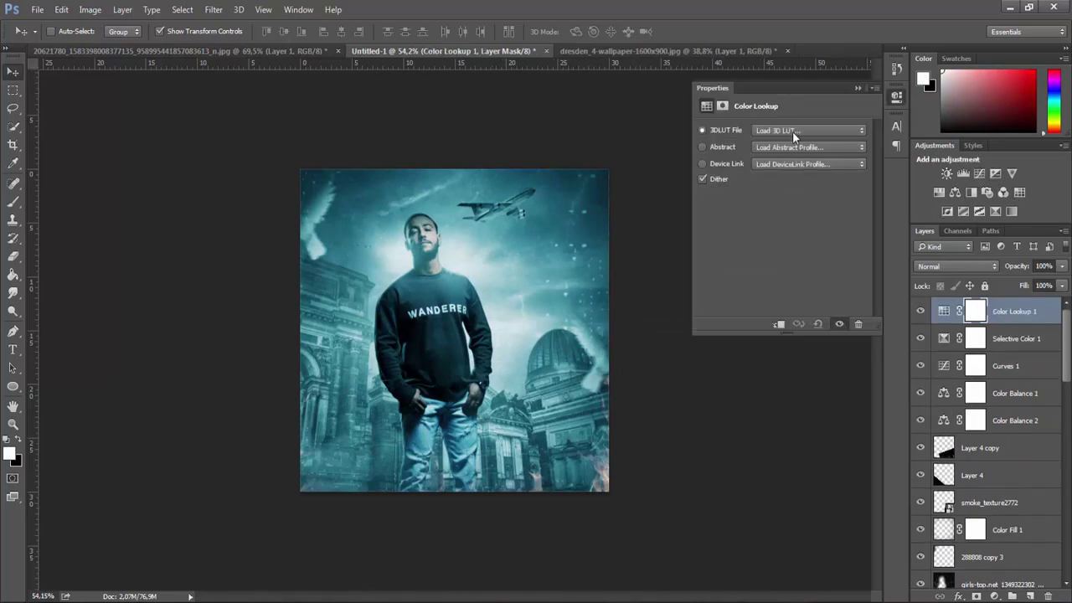
pyautogui.click(792, 131)
pyautogui.click(786, 183)
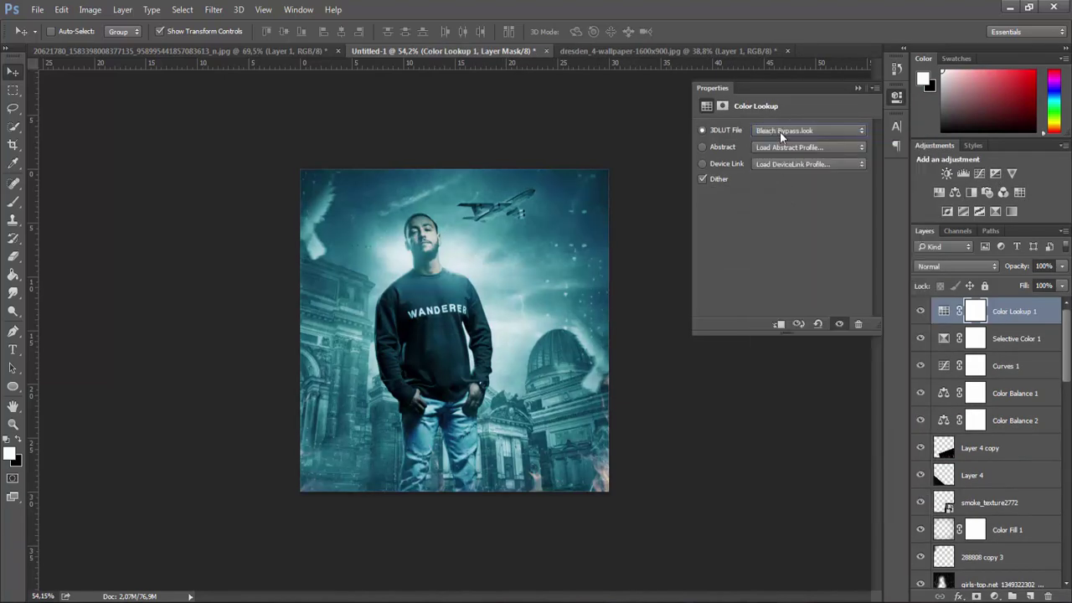
# Compare several lookup looks and settle on FoggyNight.3DL
pyautogui.press('Up')
pyautogui.press('Down')
pyautogui.press('Down')
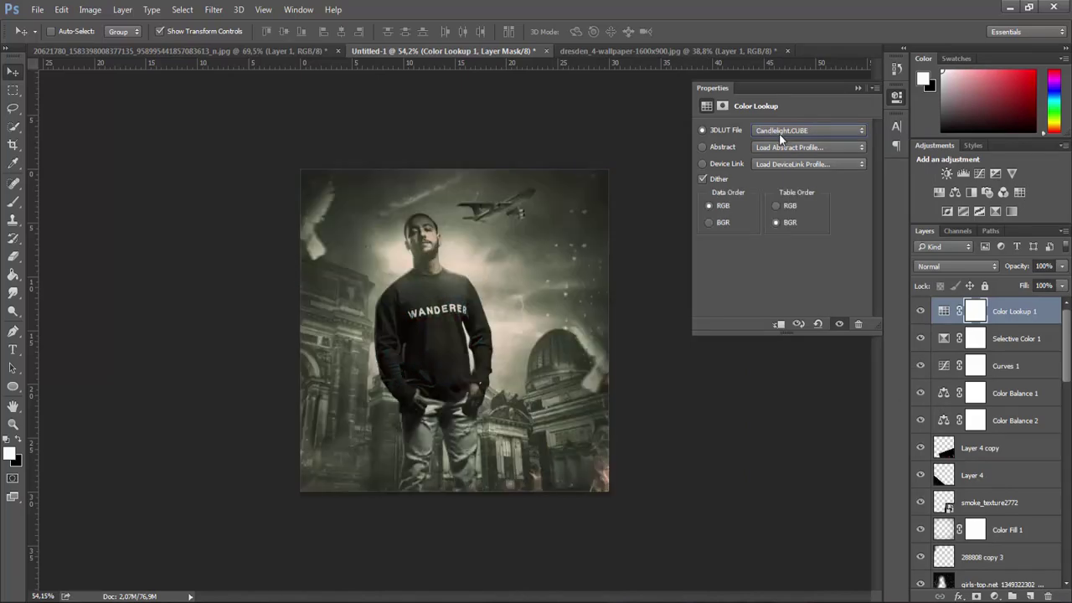
pyautogui.press('Down')
pyautogui.press('Down')
pyautogui.press('Down')
pyautogui.press('Down')
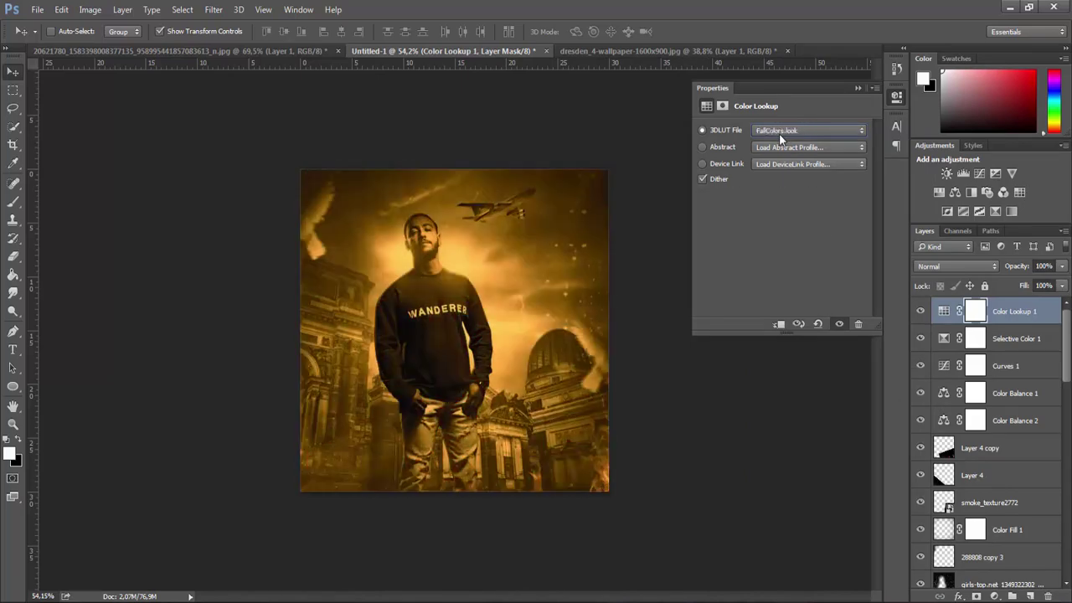
pyautogui.press('Down')
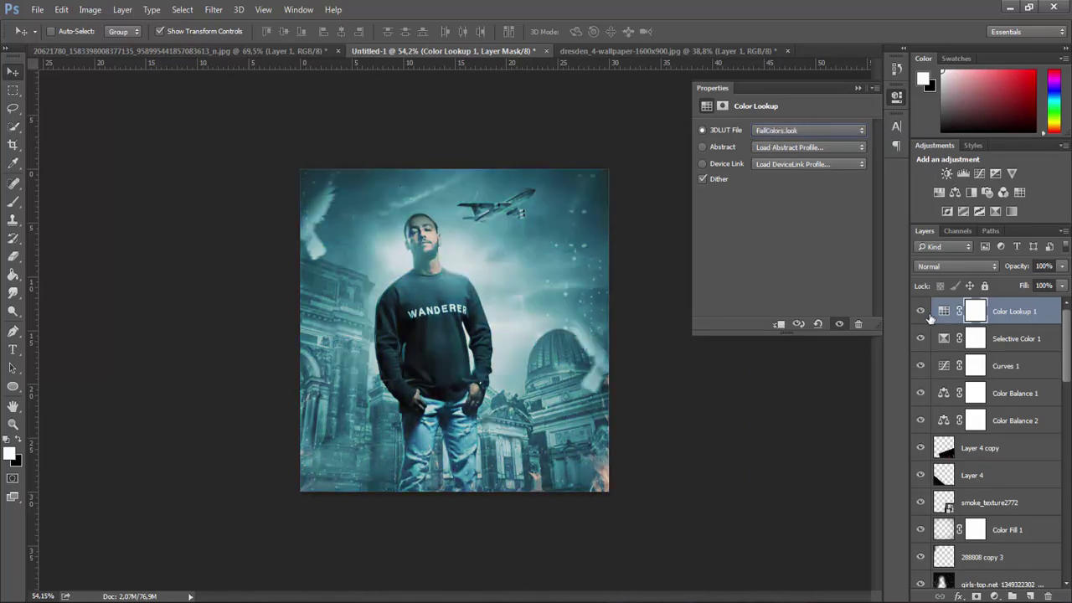
pyautogui.click(924, 313)
pyautogui.click(924, 312)
pyautogui.click(925, 312)
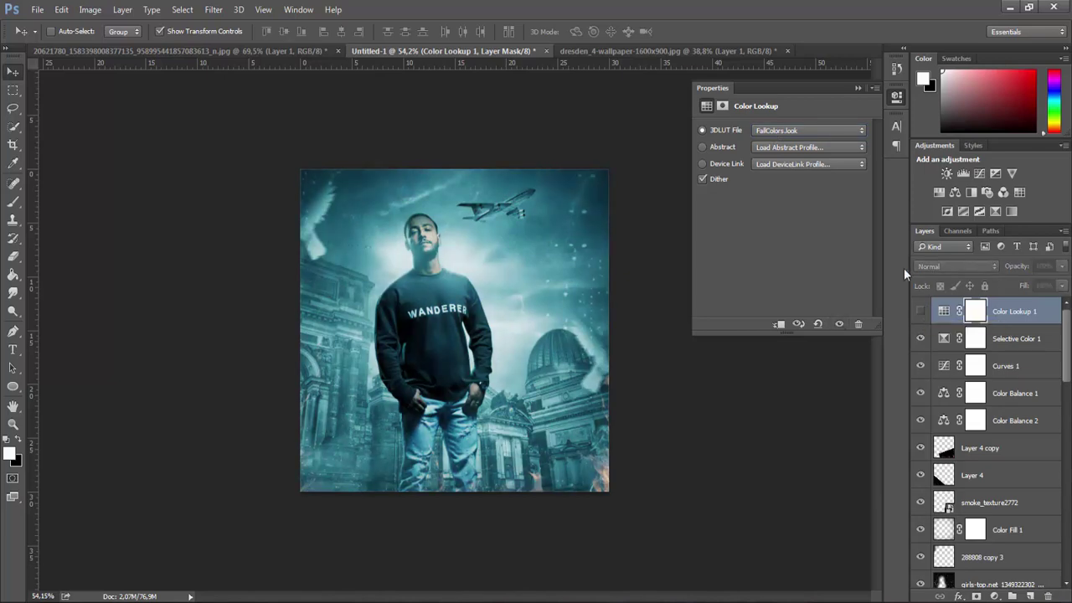
pyautogui.click(920, 311)
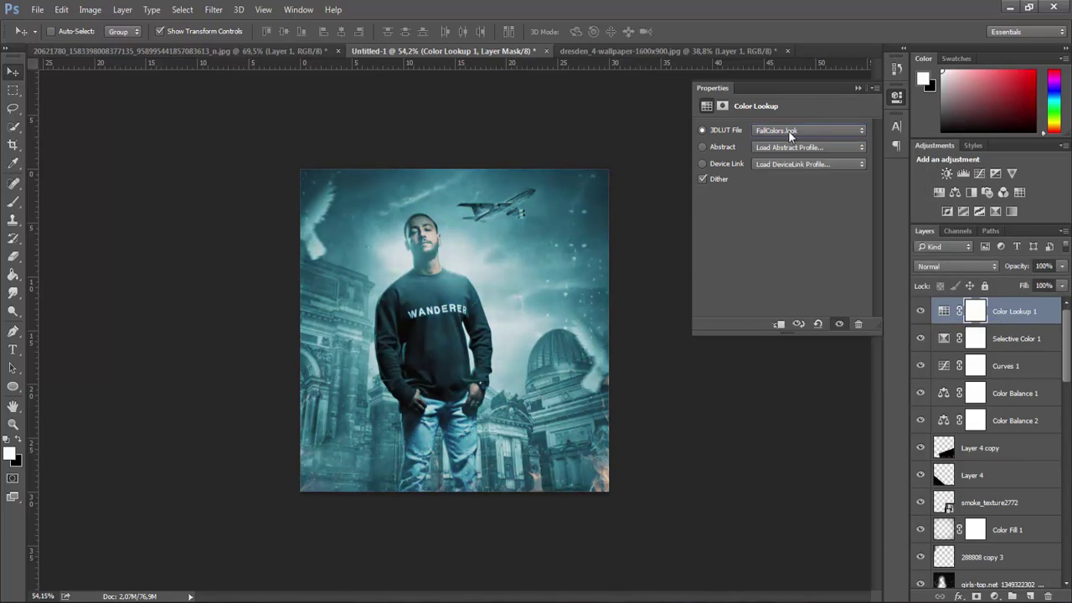
pyautogui.press('Down')
pyautogui.press('Down')
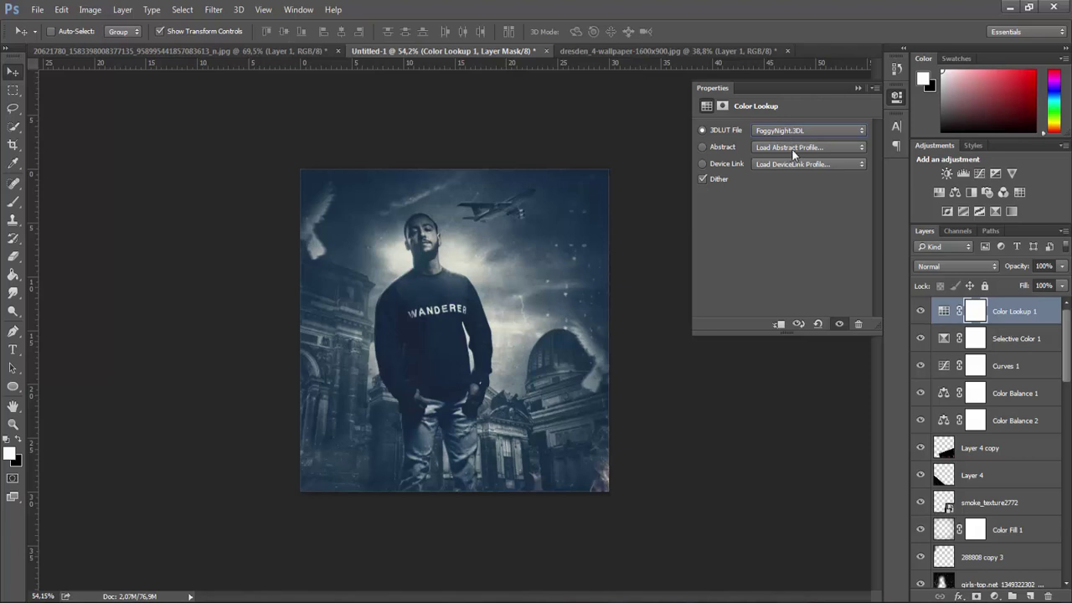
pyautogui.click(855, 89)
# Move Color Lookup 1 below Color Balance 2, lower its opacity, compare, then delete it
pyautogui.moveTo(1004, 311); pyautogui.dragTo(989, 438)
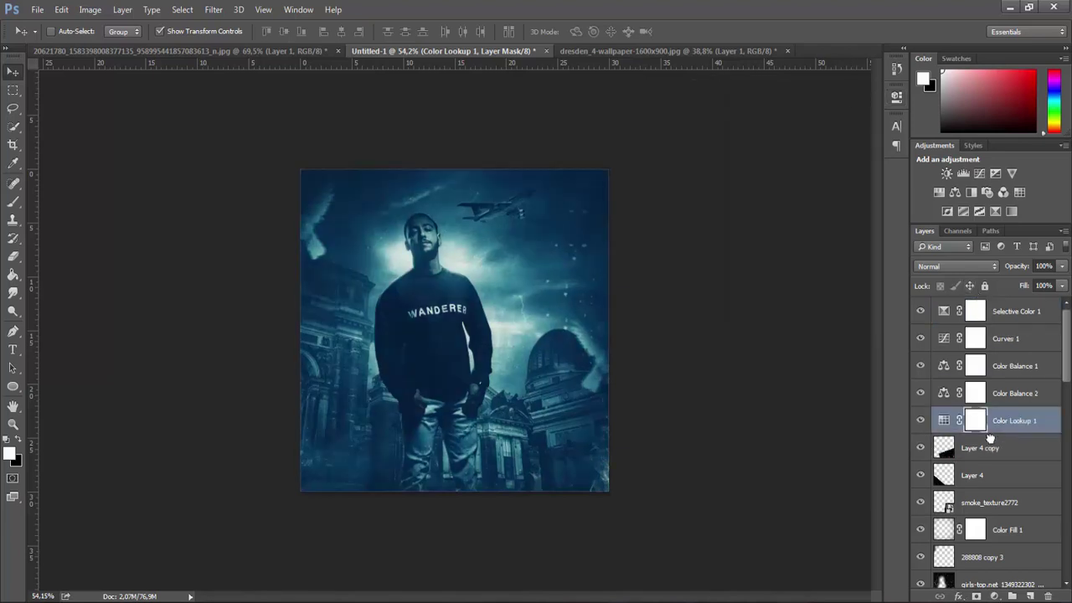
pyautogui.moveTo(1025, 269); pyautogui.dragTo(938, 365)
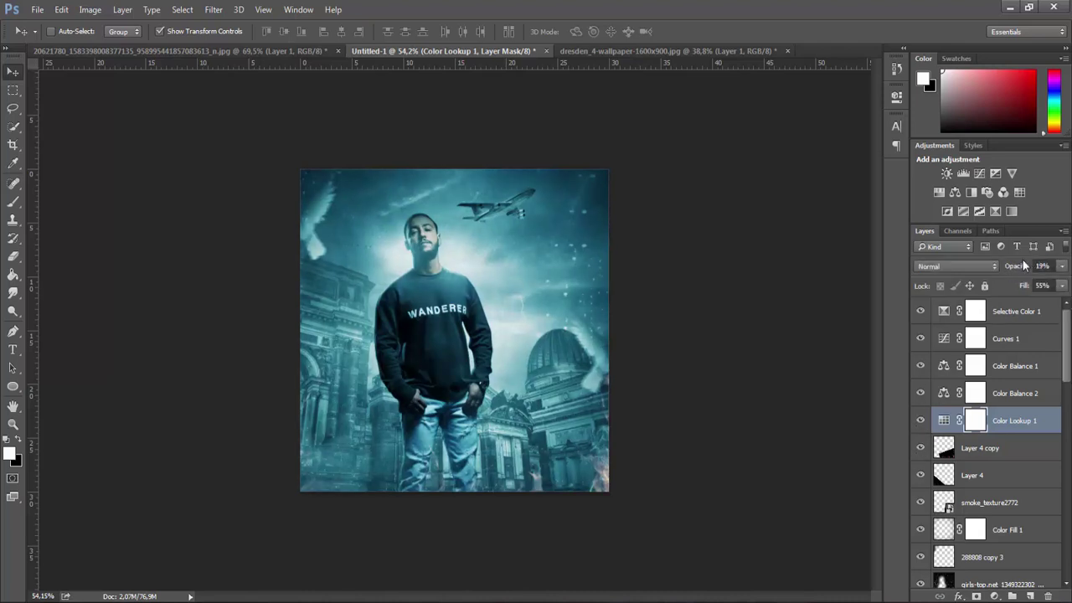
pyautogui.click(920, 420)
pyautogui.click(921, 420)
pyautogui.click(920, 420)
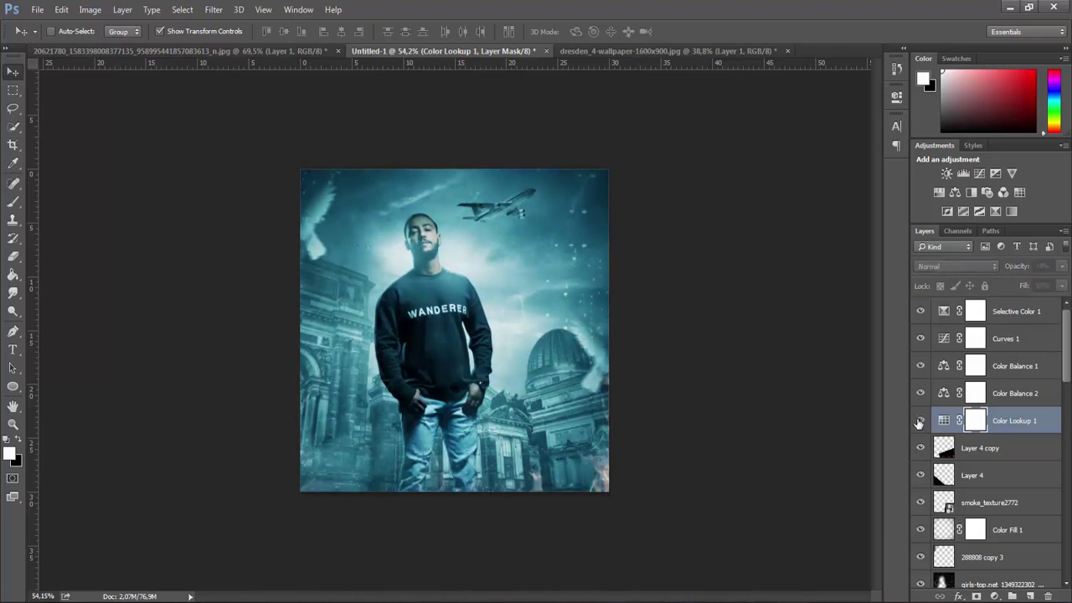
pyautogui.click(920, 421)
pyautogui.moveTo(942, 405); pyautogui.dragTo(983, 220)
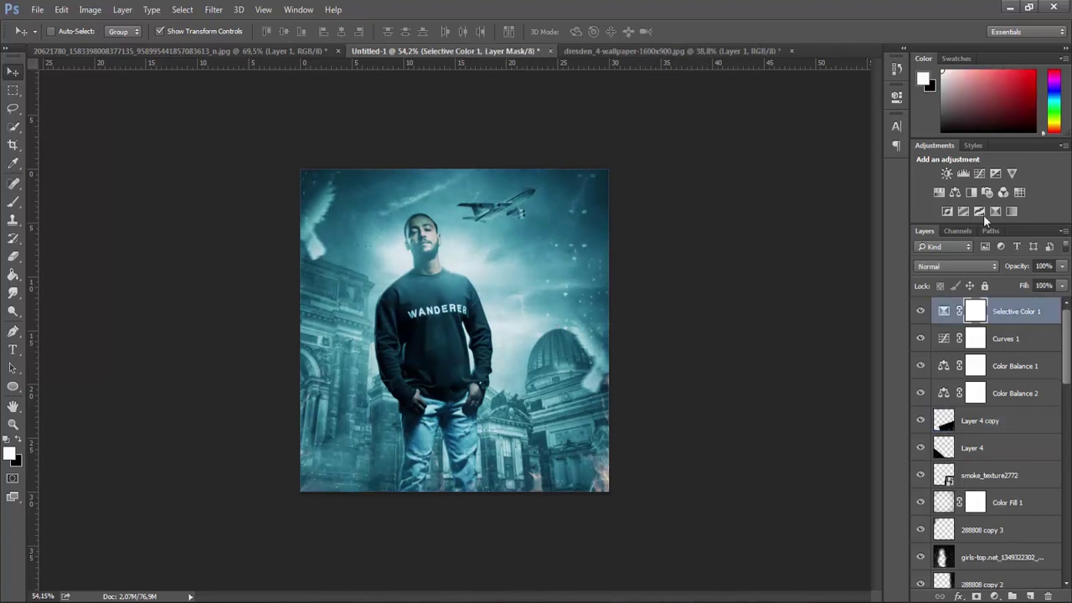
# Add a Curves adjustment with the curve raised to brighten the poster
pyautogui.click(979, 173)
pyautogui.moveTo(824, 200); pyautogui.dragTo(822, 193)
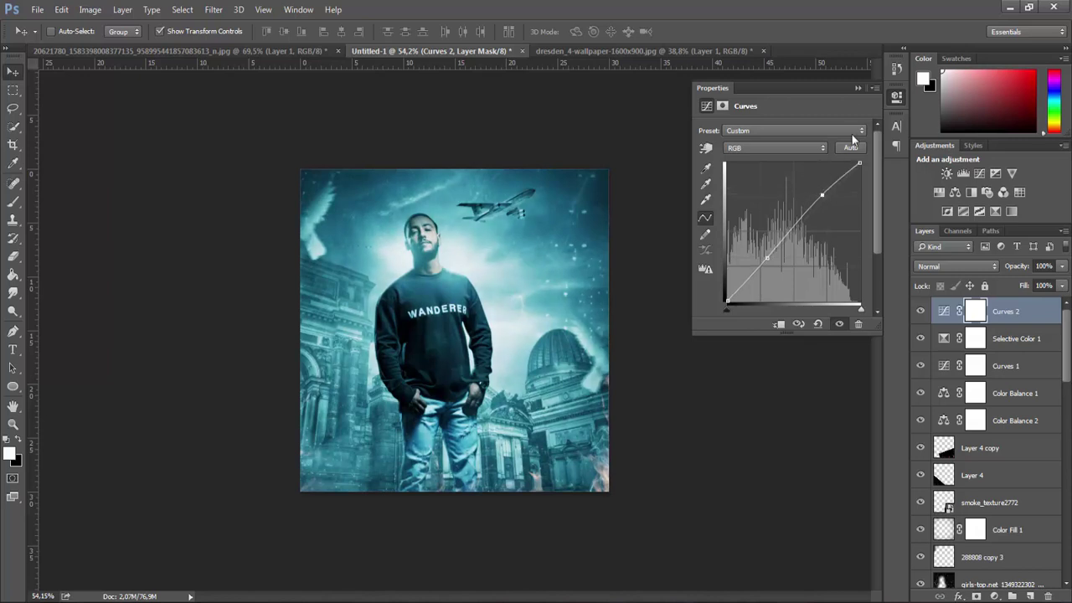
pyautogui.click(857, 88)
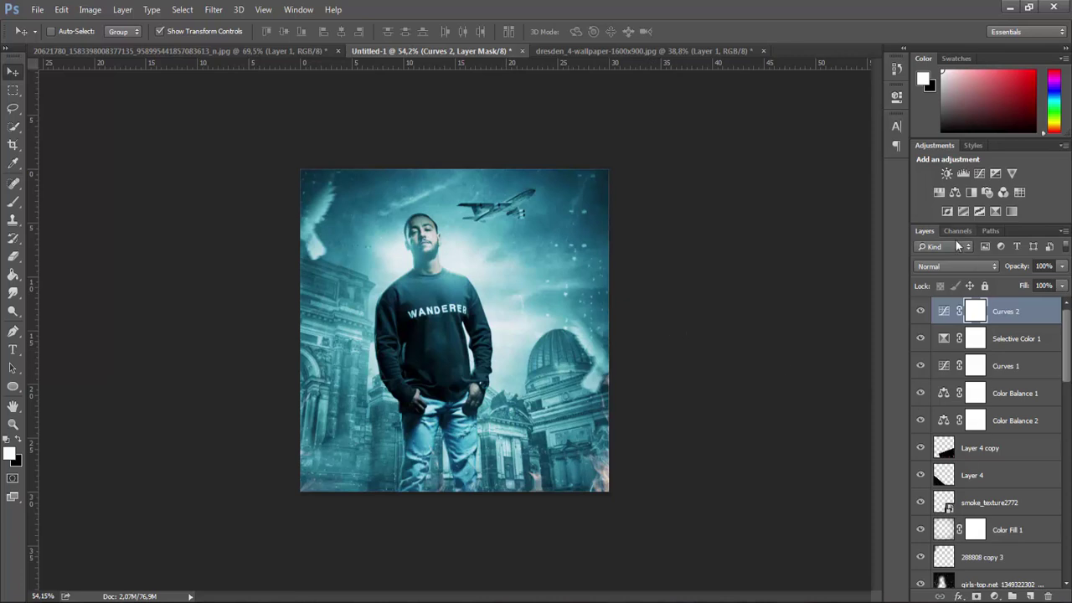
# Add a Hue/Saturation layer with Hue +12 and compare it on and off
pyautogui.click(939, 192)
pyautogui.moveTo(781, 178)
pyautogui.mouseDown()
pyautogui.moveTo(832, 177)
pyautogui.moveTo(804, 179)
pyautogui.moveTo(797, 196)
pyautogui.mouseUp()
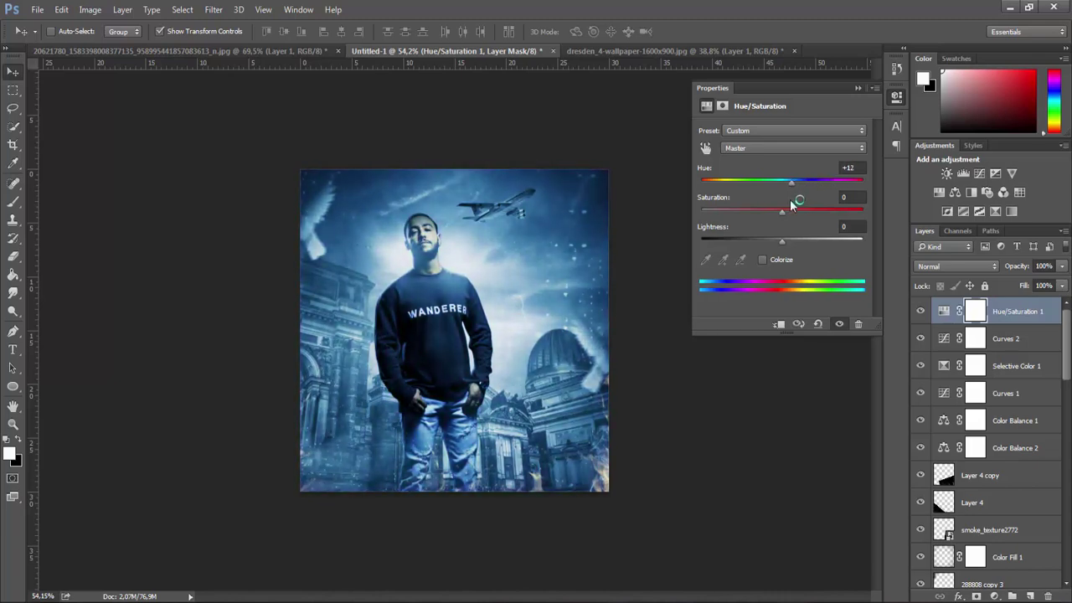
pyautogui.click(920, 312)
pyautogui.click(920, 312)
pyautogui.click(895, 96)
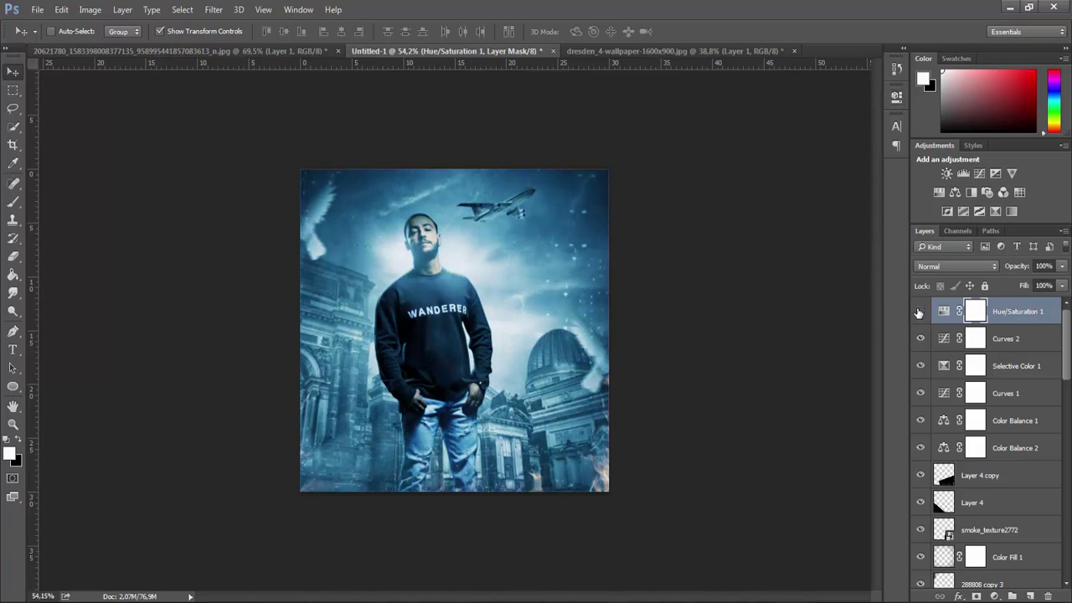
pyautogui.click(920, 311)
pyautogui.click(920, 311)
pyautogui.click(920, 312)
pyautogui.click(920, 311)
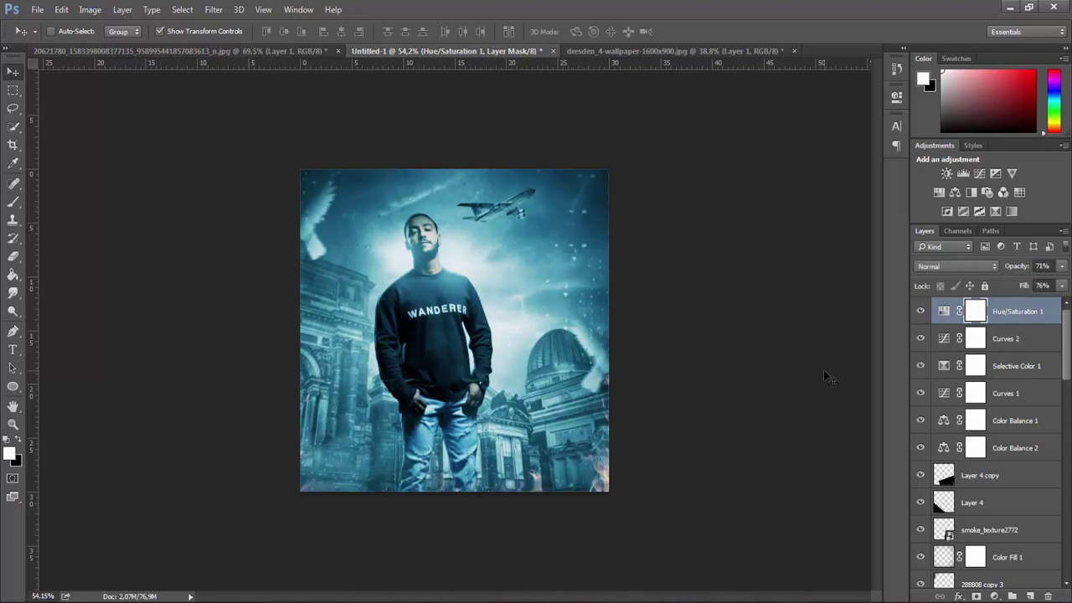
pyautogui.click(13, 163)
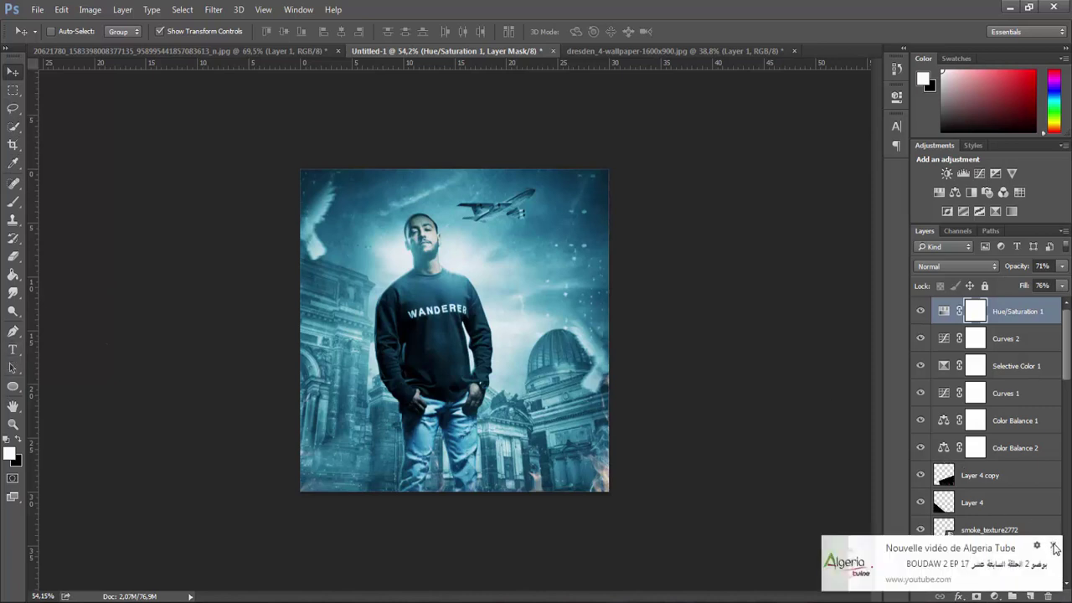
# Dismiss the desktop notification and select Layer 1 copy in the Layers panel
pyautogui.click(1054, 547)
pyautogui.scroll(-3, 963, 502)
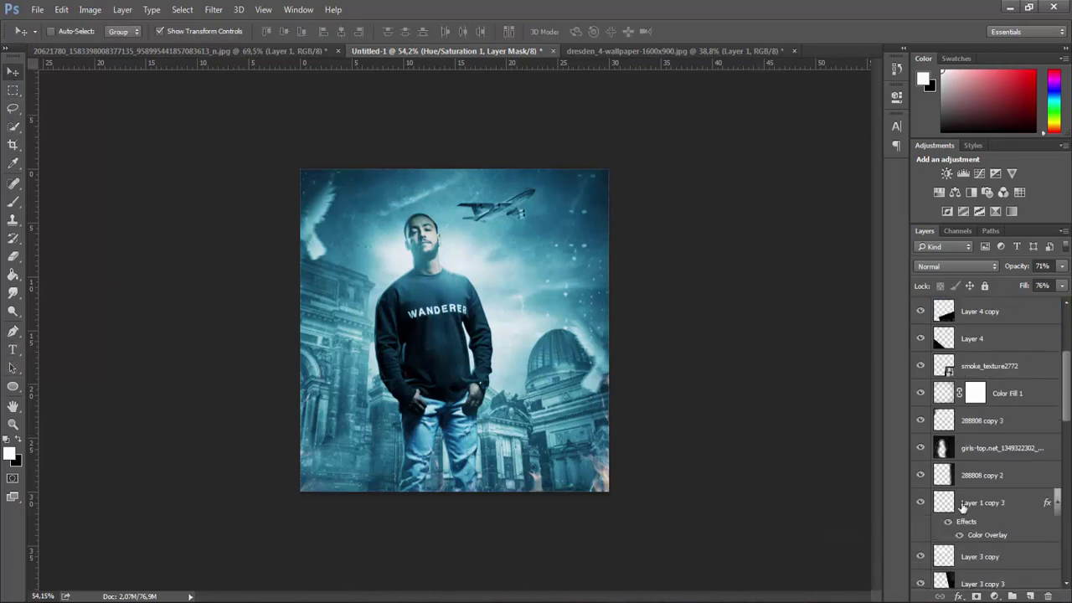
pyautogui.scroll(-5, 961, 502)
pyautogui.scroll(5, 959, 460)
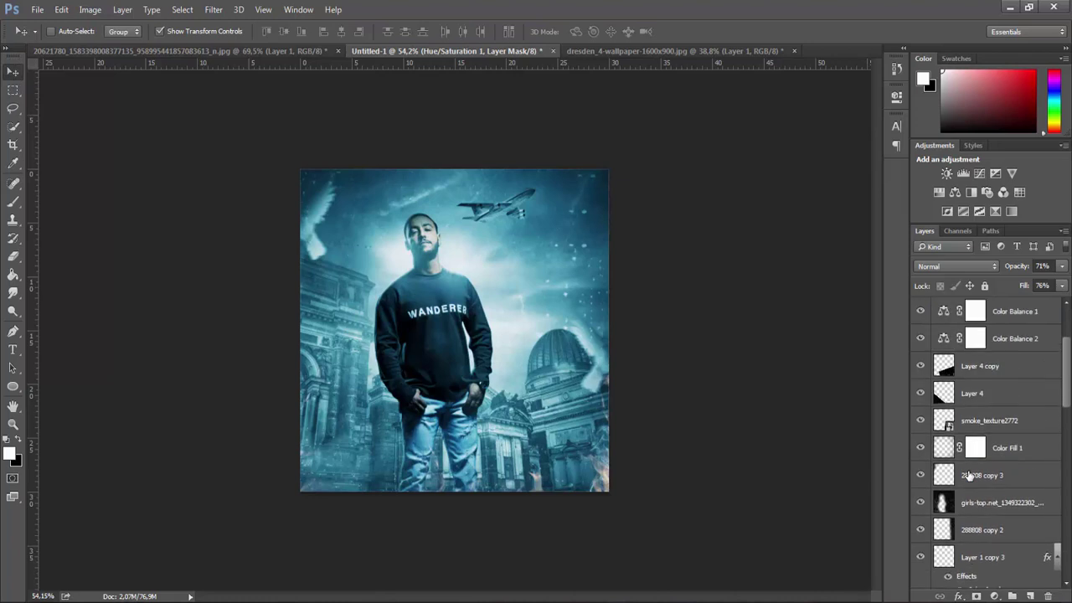
pyautogui.scroll(-5, 963, 473)
pyautogui.scroll(5, 967, 488)
pyautogui.scroll(-5, 967, 488)
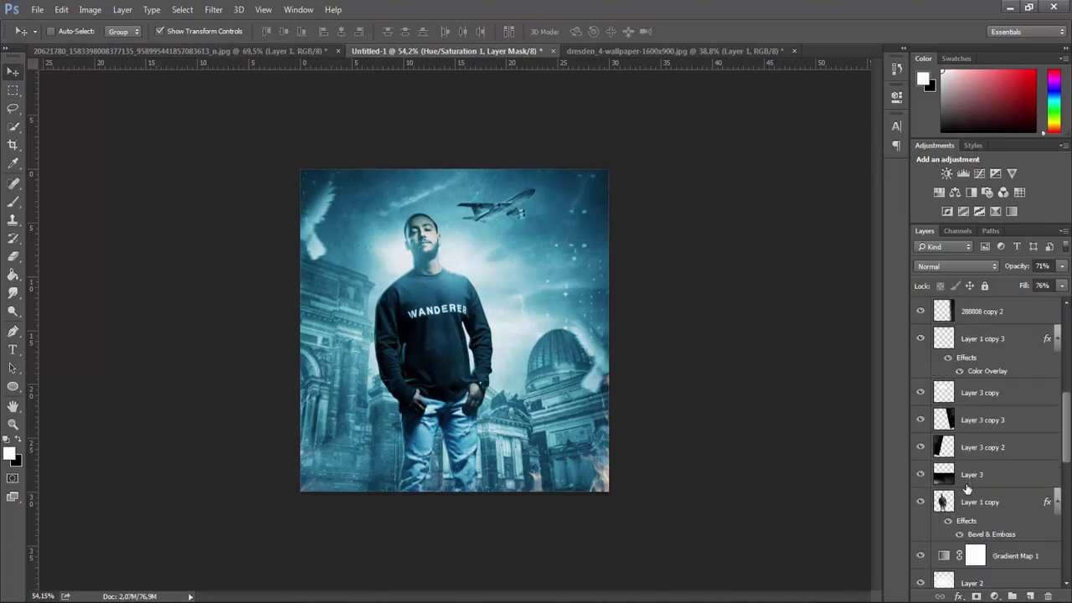
pyautogui.click(977, 501)
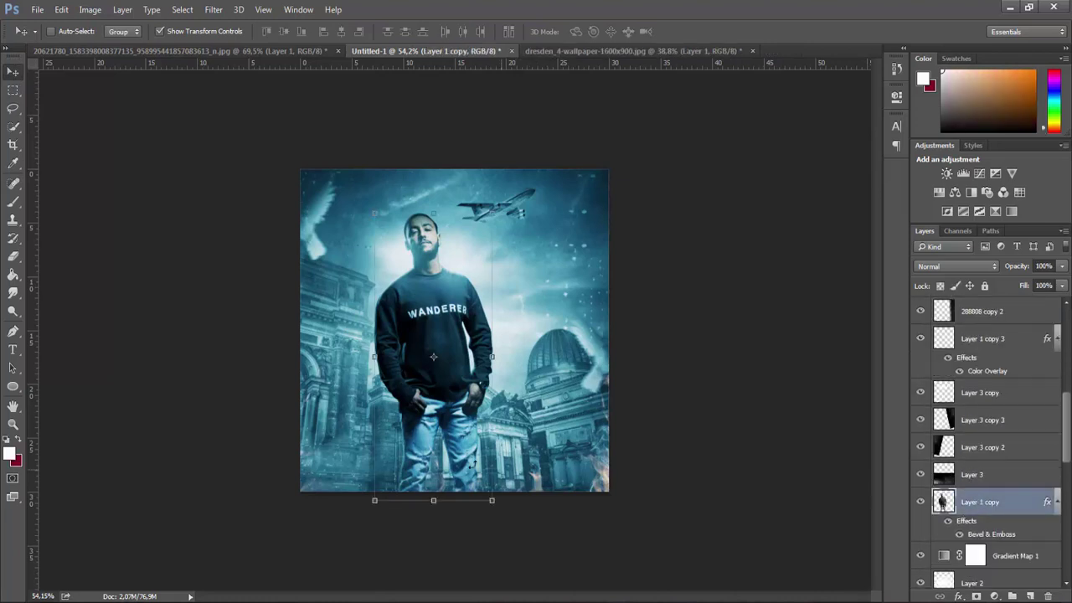
# Place Embedded the 'azza' Parental Advisory image from Images > design > bacgrond
pyautogui.click(38, 9)
pyautogui.click(73, 237)
pyautogui.click(52, 183)
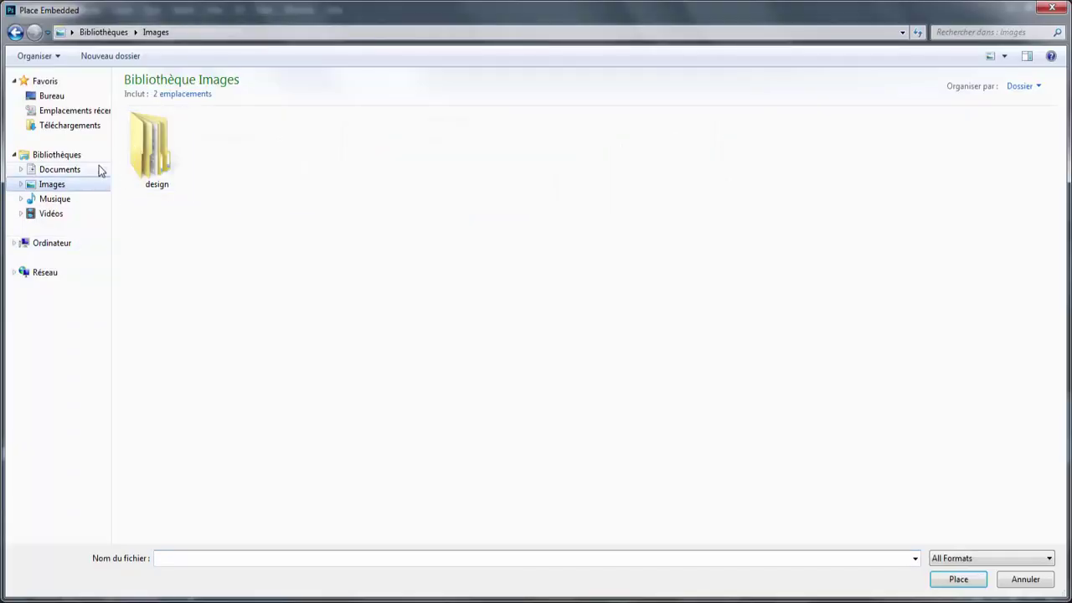
pyautogui.doubleClick(153, 148)
pyautogui.doubleClick(156, 148)
pyautogui.doubleClick(159, 150)
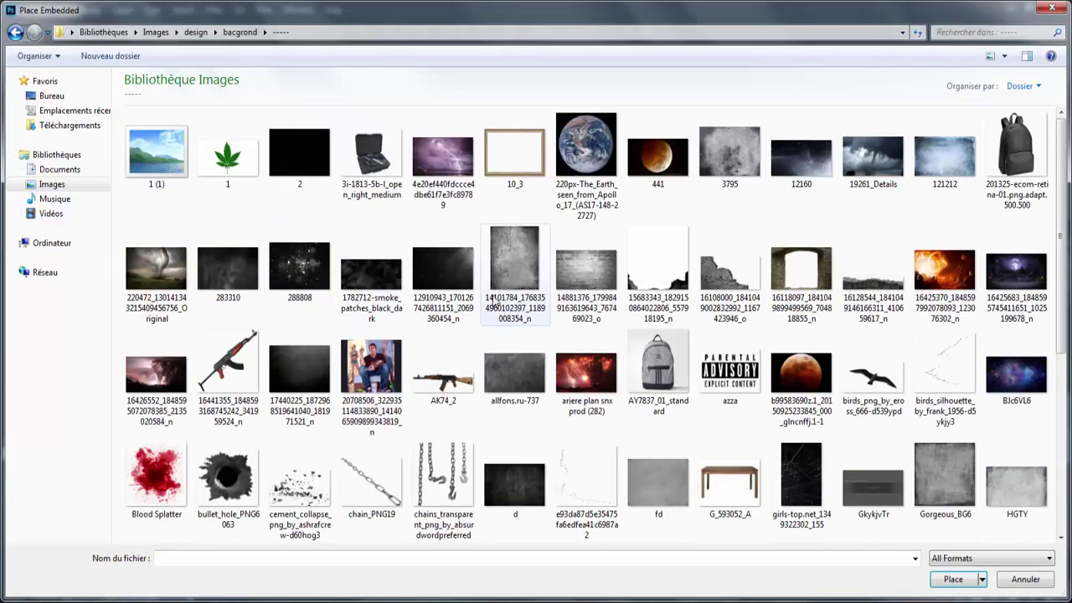
pyautogui.doubleClick(730, 348)
# Commit the placed logo and give it a white Color Overlay layer style
pyautogui.press('Return')
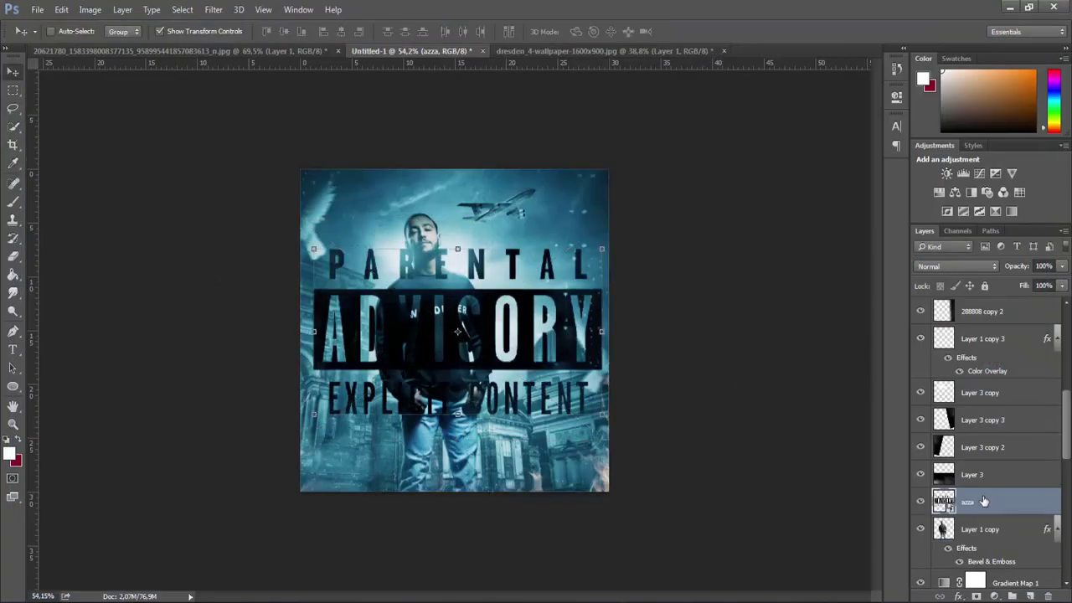
pyautogui.rightClick(996, 502)
pyautogui.click(874, 95)
pyautogui.click(619, 258)
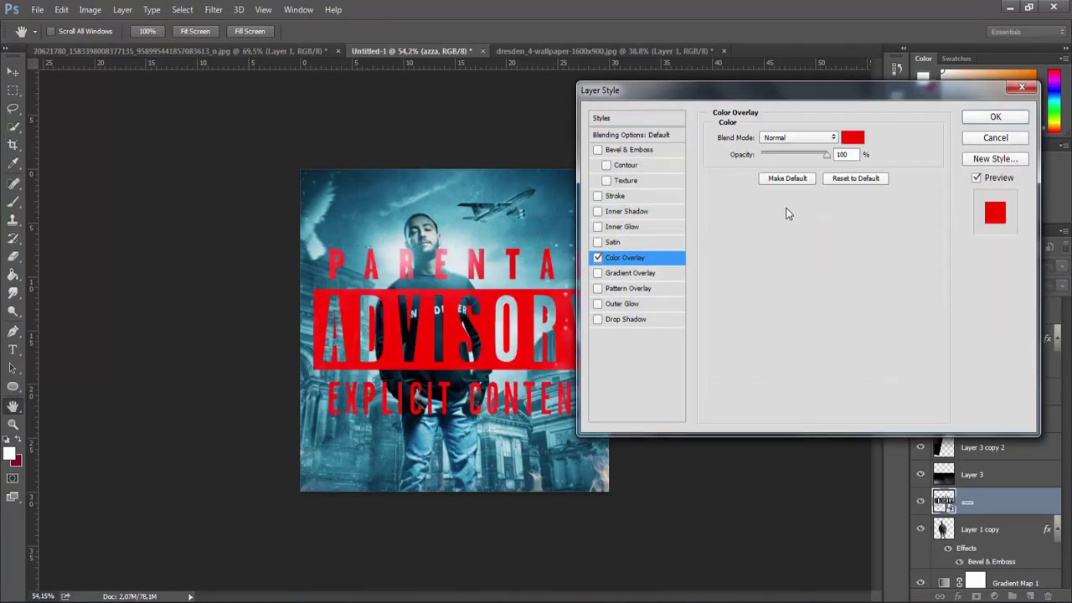
pyautogui.click(851, 138)
pyautogui.moveTo(670, 210); pyautogui.dragTo(123, 122)
pyautogui.press('Return')
pyautogui.press('Return')
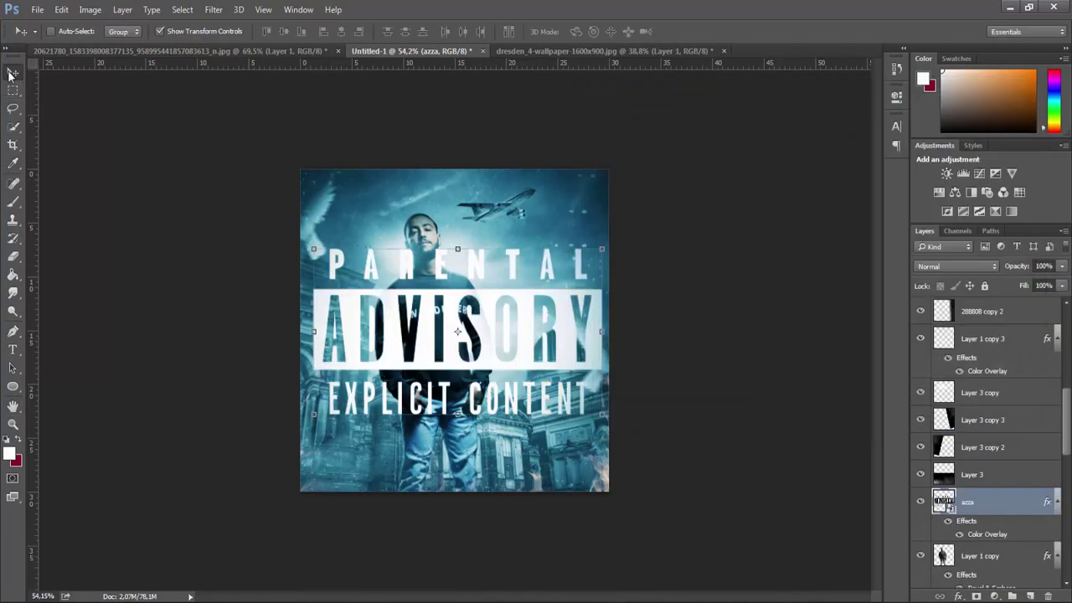
# Shrink the logo, bring its layer to the top, and move it to the bottom-left corner
pyautogui.hotkey('ctrl', 't')
pyautogui.moveTo(490, 285)
pyautogui.mouseDown()
pyautogui.moveTo(566, 281)
pyautogui.moveTo(336, 427)
pyautogui.mouseUp()
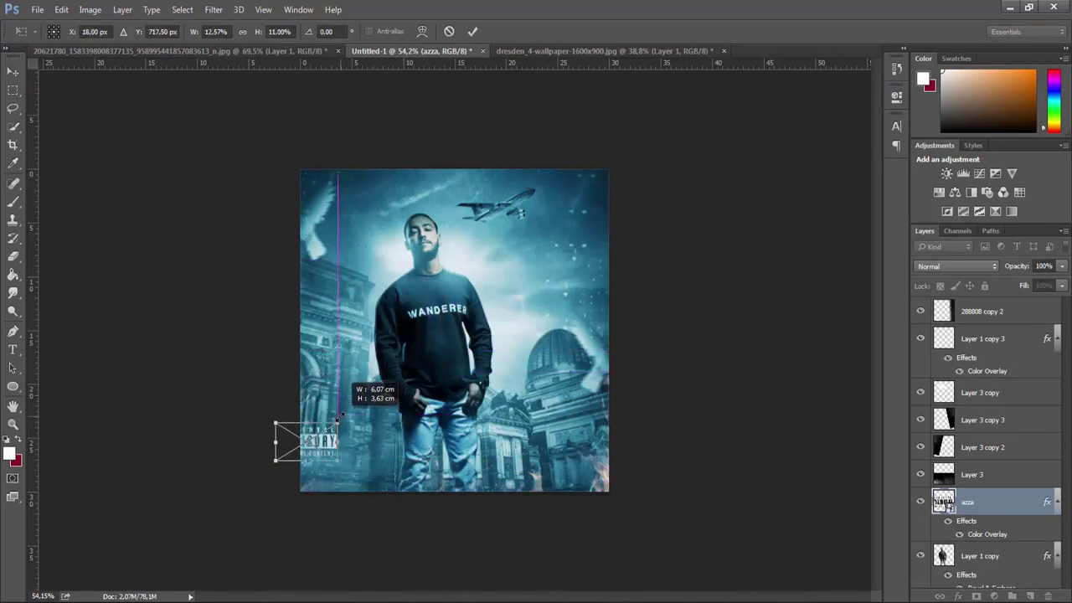
pyautogui.press('Return')
pyautogui.hotkey('ctrl', ']')
pyautogui.hotkey('ctrl', ']')
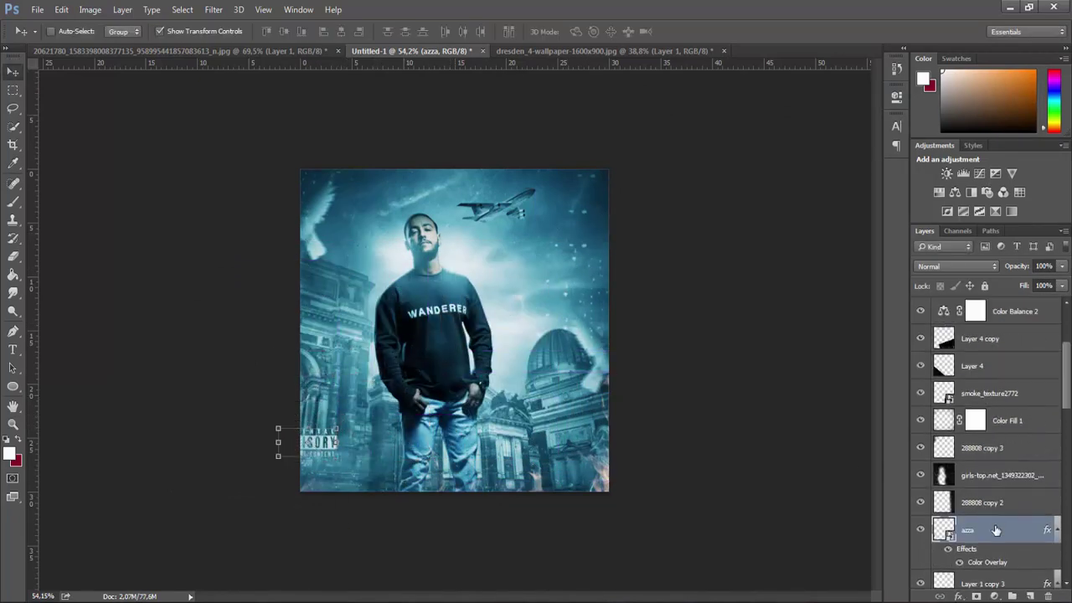
pyautogui.hotkey('ctrl', ']')
pyautogui.hotkey('ctrl', ']')
pyautogui.hotkey('ctrl', ']')
pyautogui.hotkey('ctrl', ']')
pyautogui.hotkey('ctrl', ']')
pyautogui.hotkey('ctrl', ']')
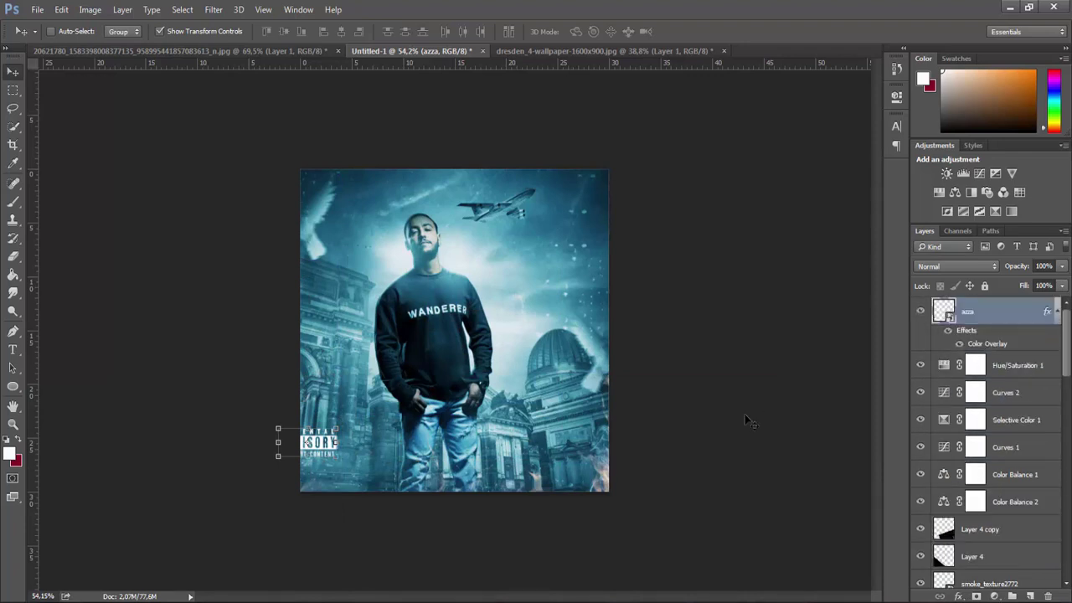
pyautogui.moveTo(329, 456)
pyautogui.mouseDown()
pyautogui.moveTo(354, 476)
pyautogui.moveTo(355, 450)
pyautogui.moveTo(340, 480)
pyautogui.mouseUp()
pyautogui.press('Return')
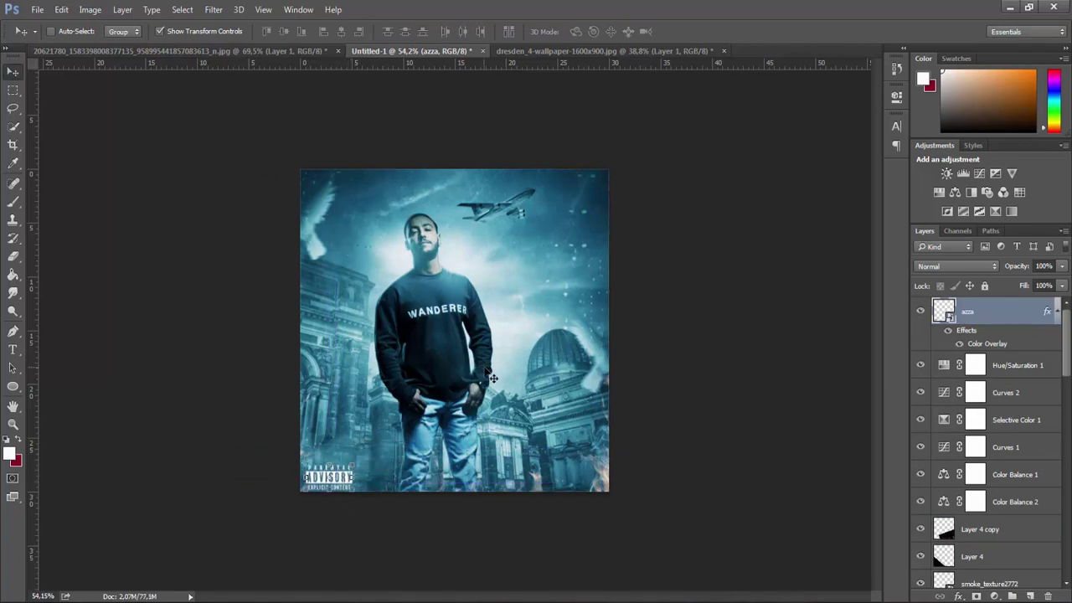
pyautogui.click(13, 350)
pyautogui.click(383, 379)
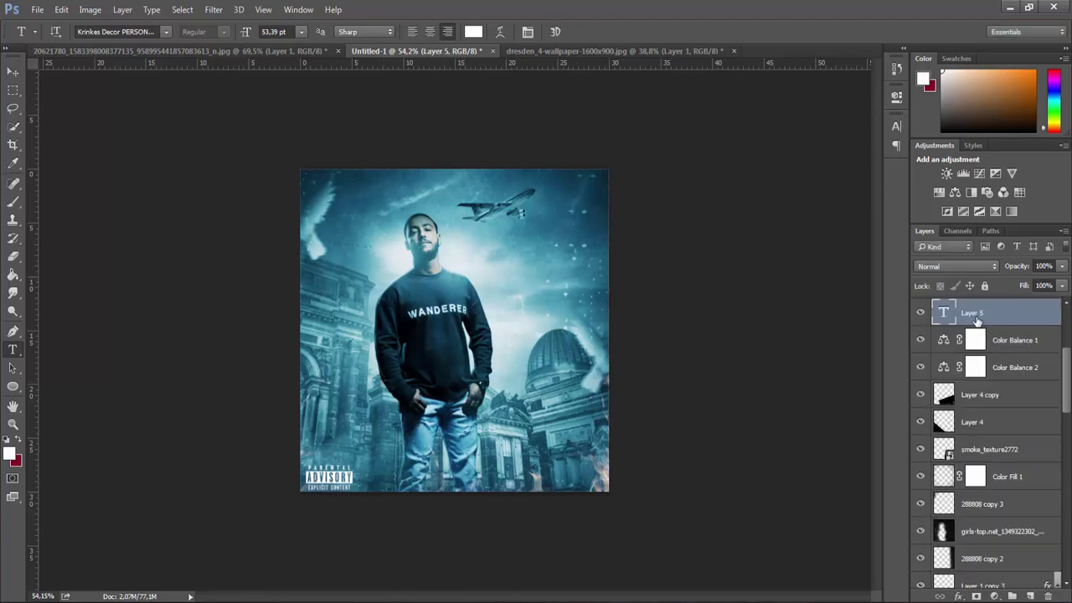
# Drag the empty text layer around the stack, then remove it with Ctrl+E
pyautogui.moveTo(975, 314); pyautogui.dragTo(985, 492)
pyautogui.scroll(-3, 985, 493)
pyautogui.scroll(-3, 985, 493)
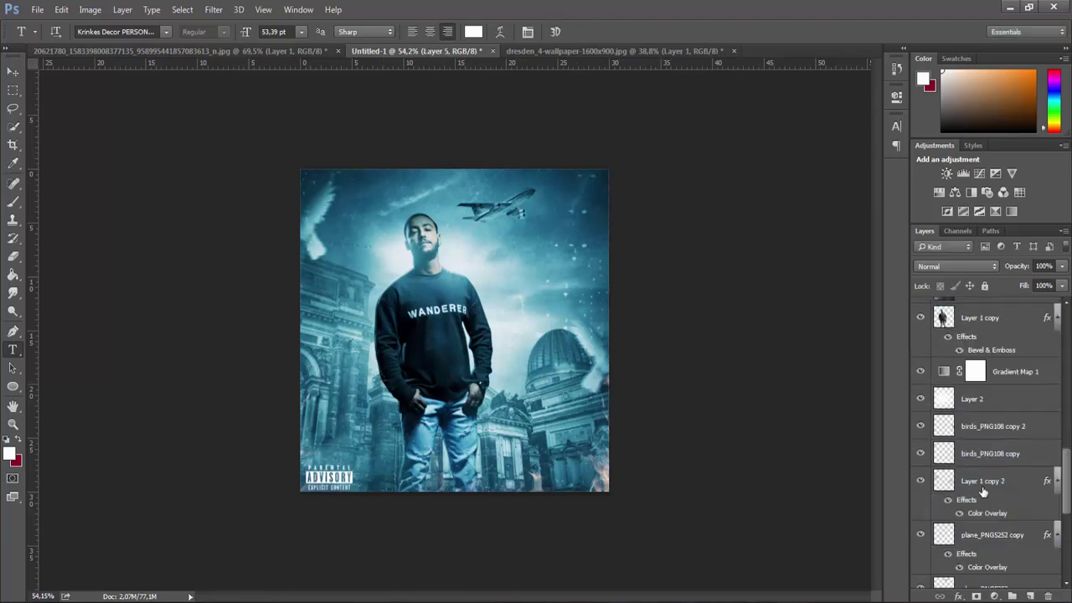
pyautogui.moveTo(974, 373); pyautogui.dragTo(975, 384)
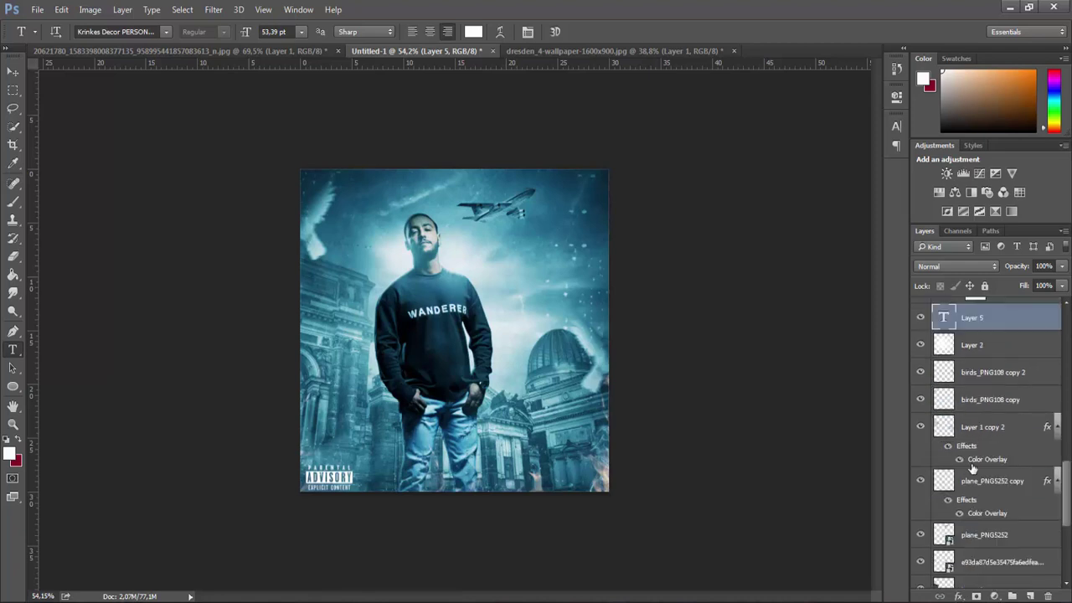
pyautogui.moveTo(969, 323); pyautogui.dragTo(973, 414)
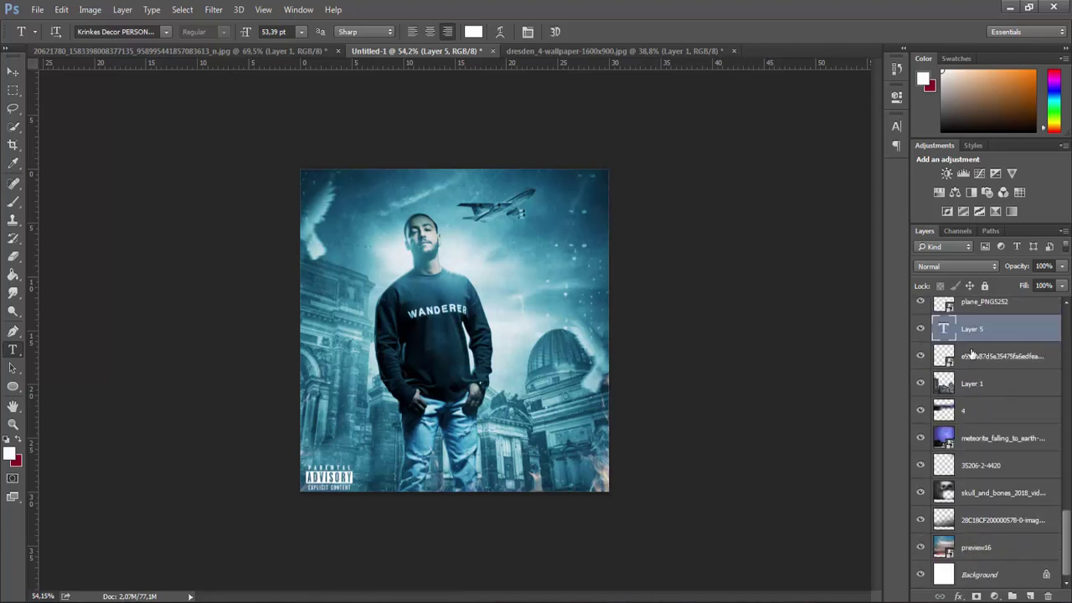
pyautogui.moveTo(971, 353); pyautogui.dragTo(967, 498)
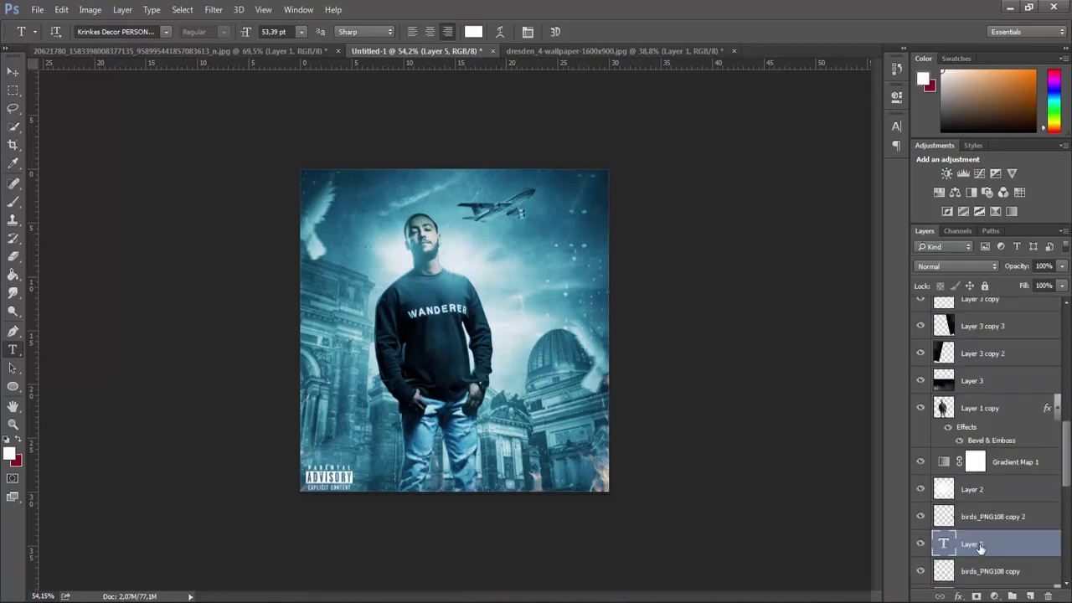
pyautogui.moveTo(979, 547); pyautogui.dragTo(976, 395)
pyautogui.hotkey('ctrl', 'e')
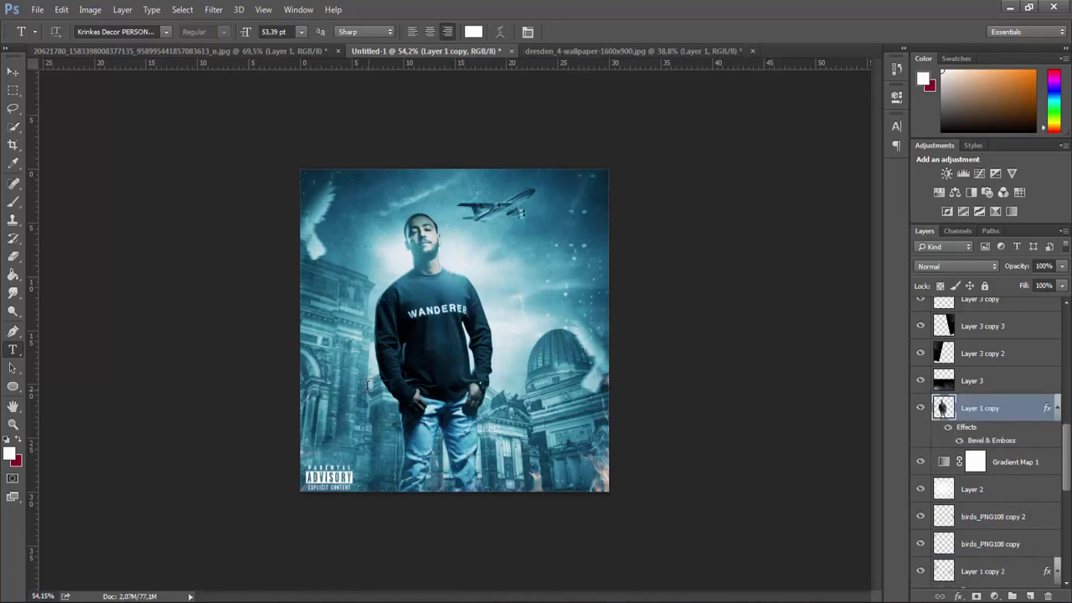
# Type the title 'LARIM' above Layer 1 copy in Long Shot Regular at 127.39 pt
pyautogui.click(368, 385)
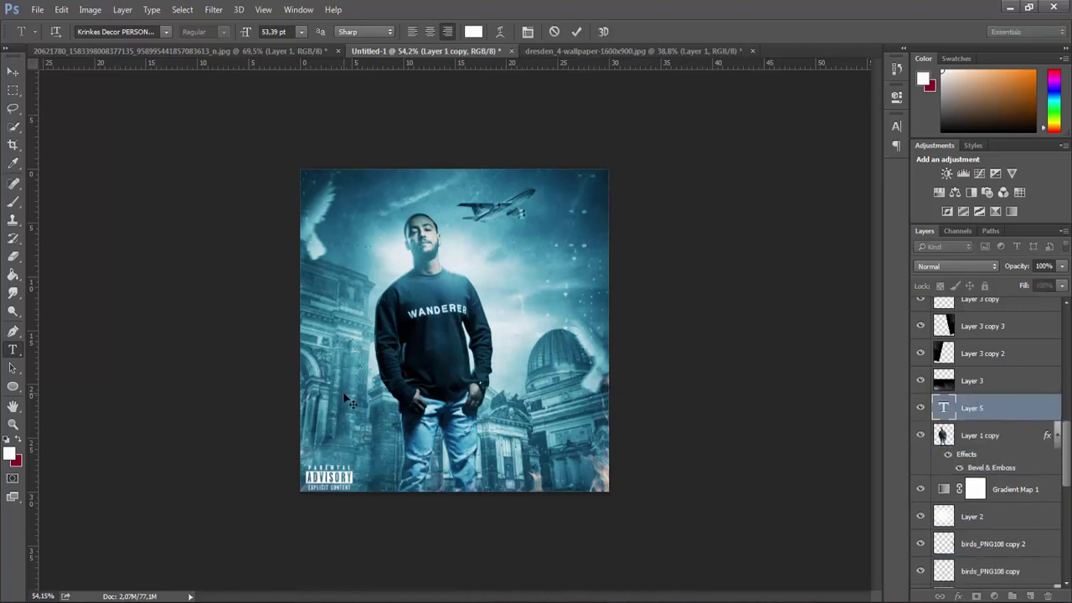
pyautogui.write('LA')
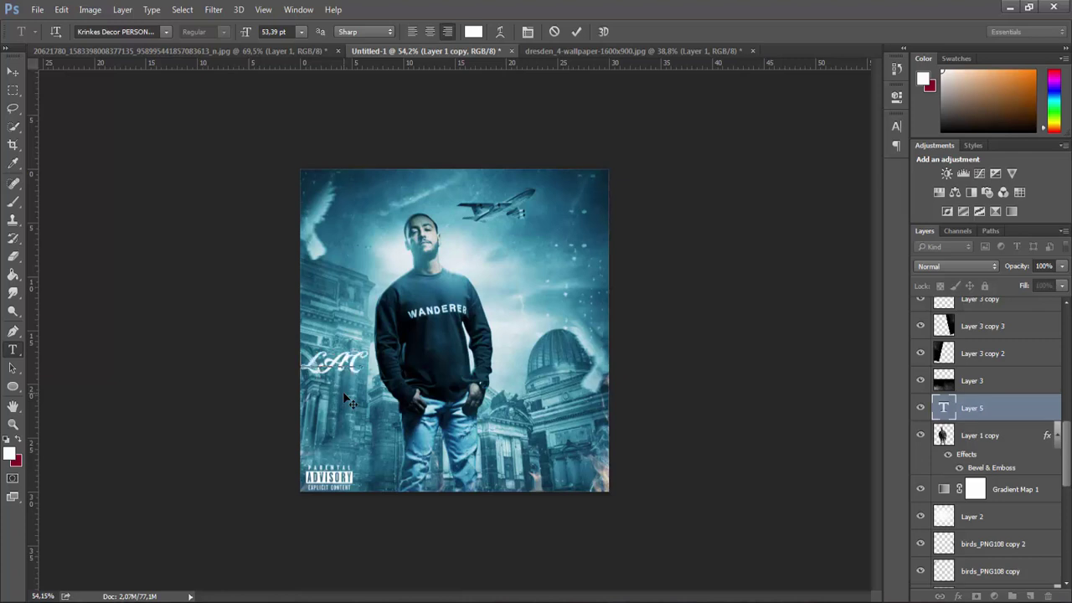
pyautogui.write('RIM')
pyautogui.hotkey('ctrl', 'a')
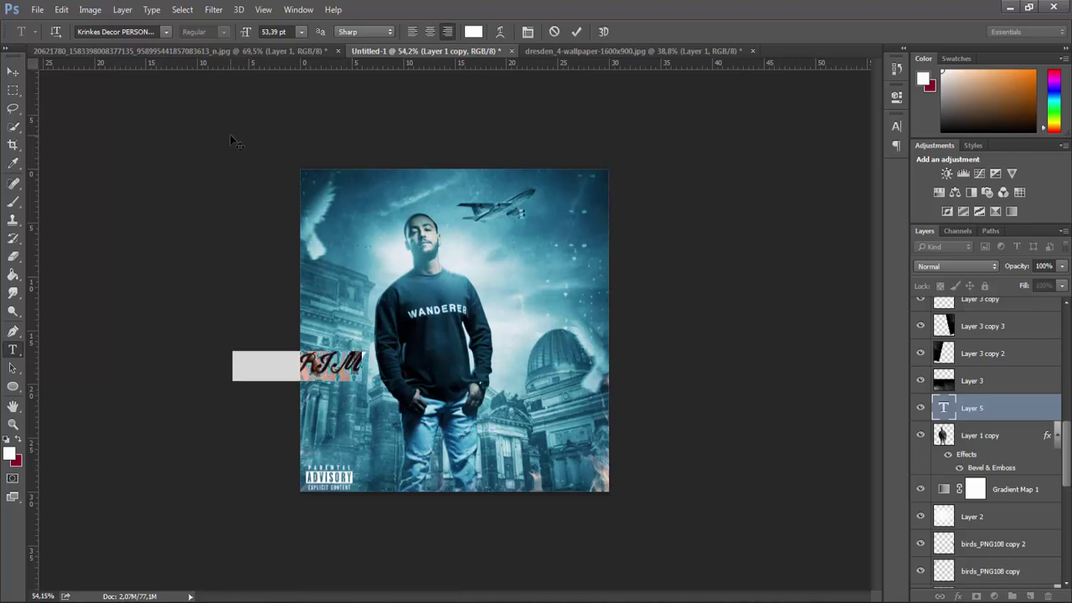
pyautogui.click(165, 32)
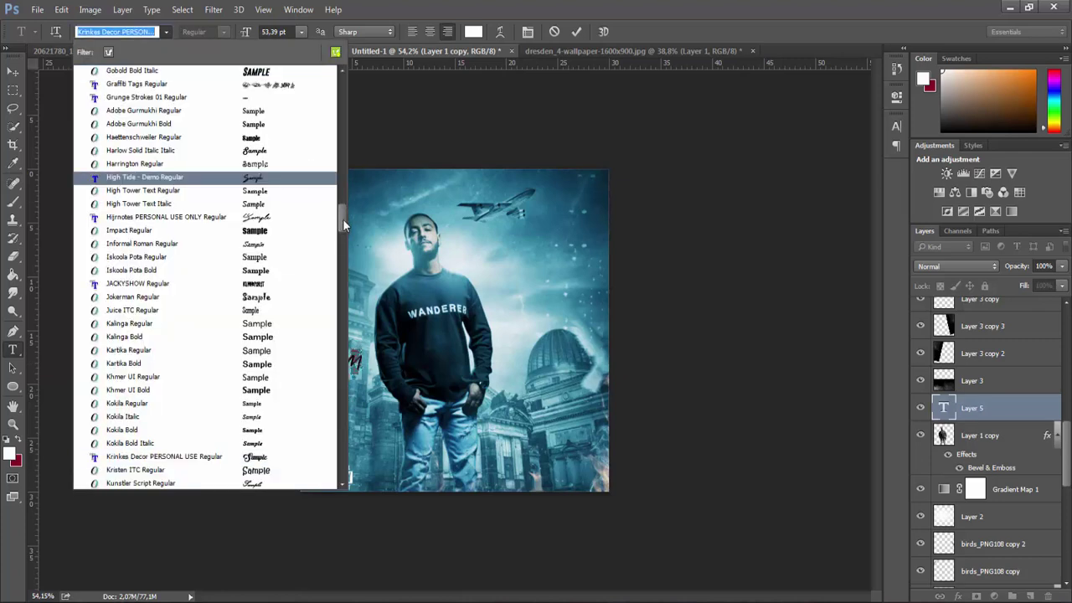
pyautogui.moveTo(341, 219); pyautogui.dragTo(353, 253)
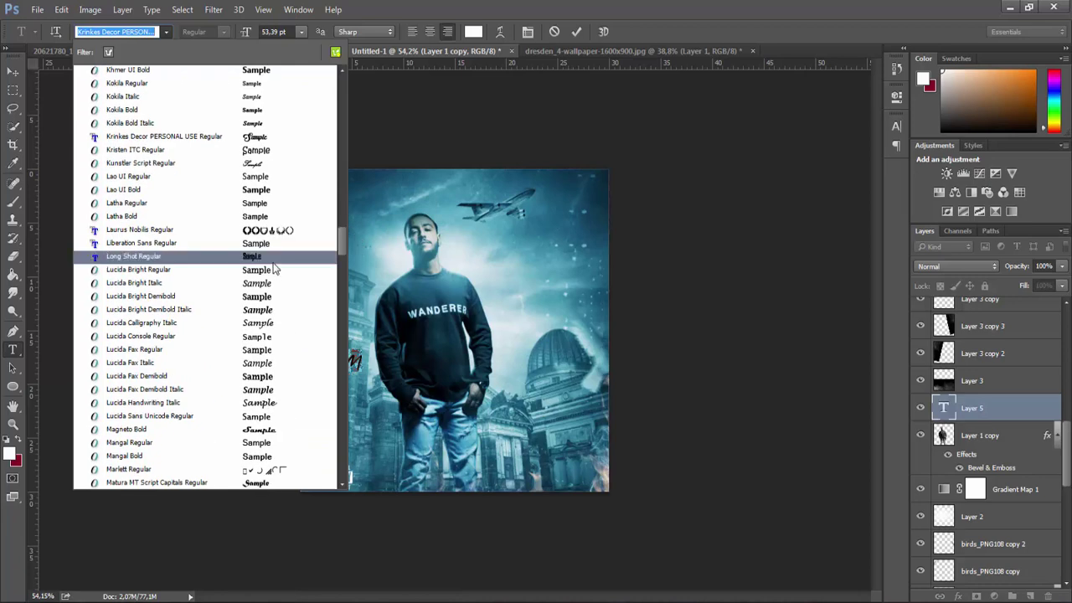
pyautogui.click(269, 258)
pyautogui.click(274, 32)
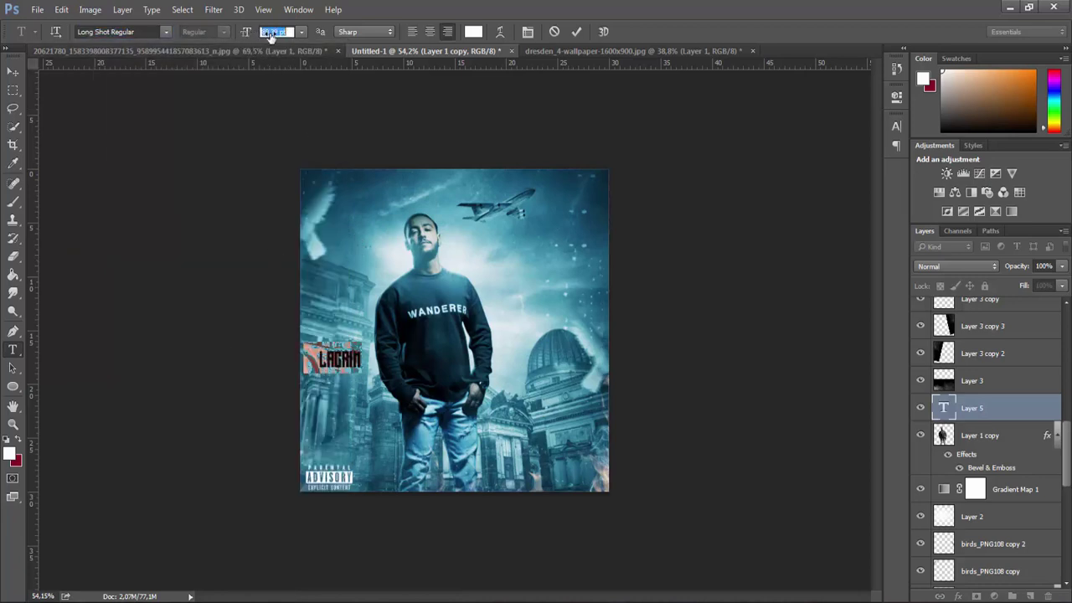
pyautogui.scroll(10, 274, 32)
# Centre the LACRIM title on the canvas and set its tracking to 100
pyautogui.click(13, 71)
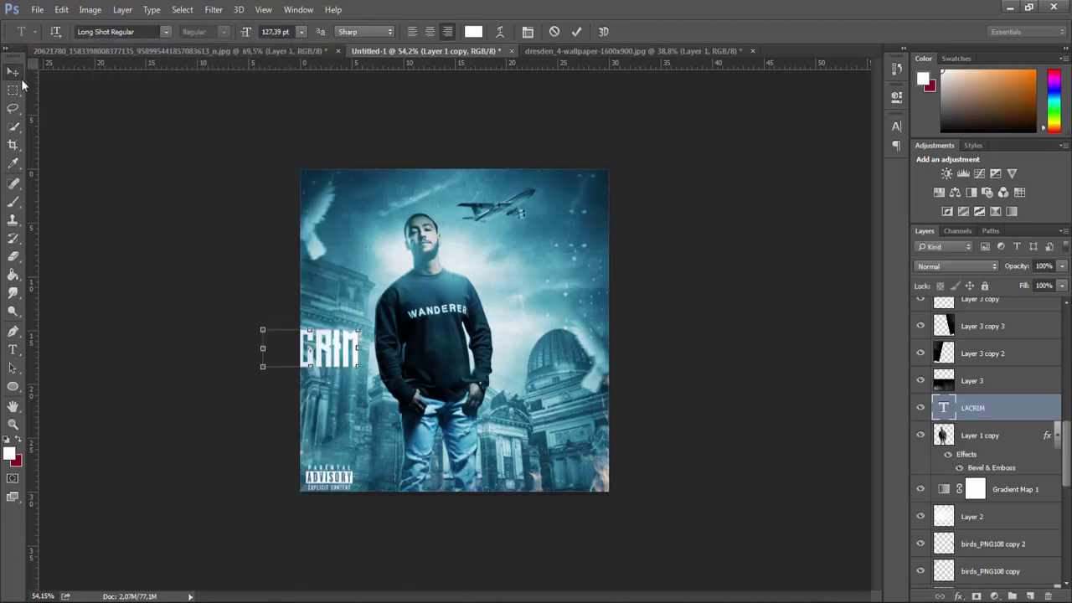
pyautogui.moveTo(264, 201); pyautogui.dragTo(395, 201)
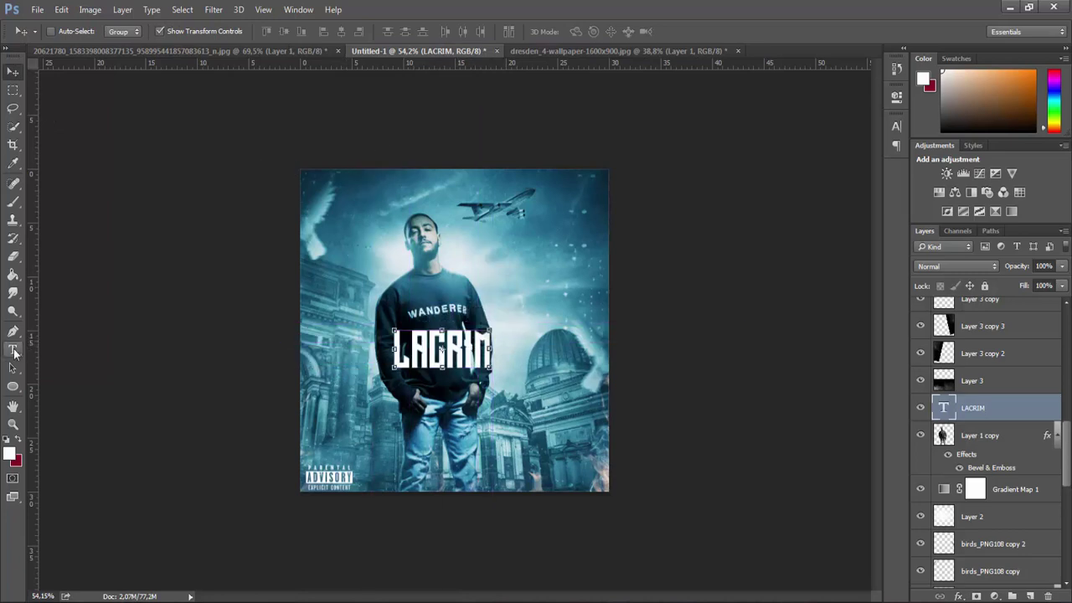
pyautogui.click(14, 351)
pyautogui.click(528, 32)
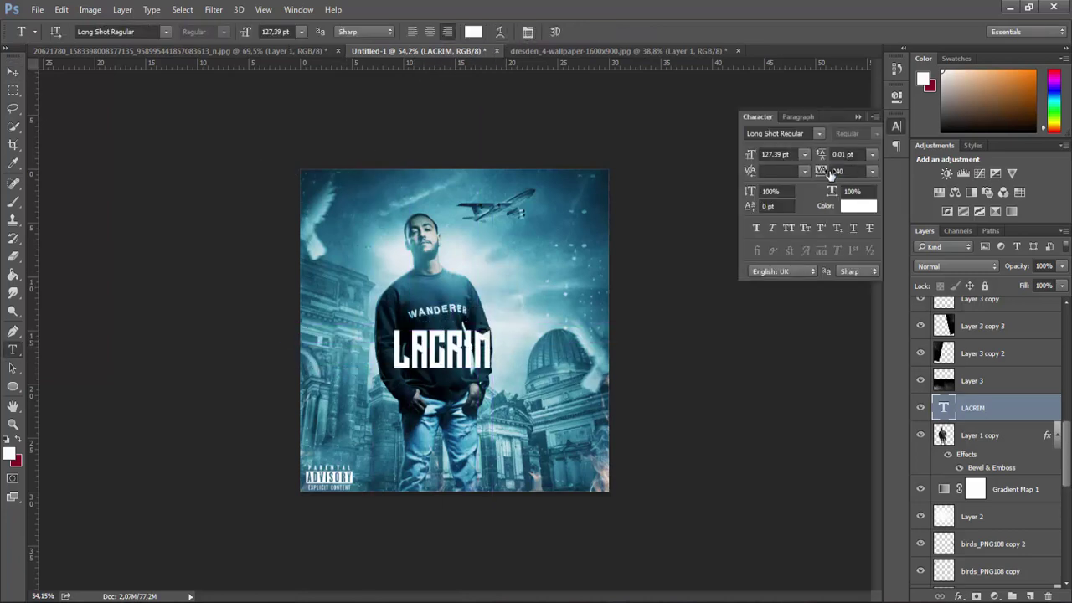
pyautogui.press('Return')
pyautogui.click(849, 172)
pyautogui.write('100')
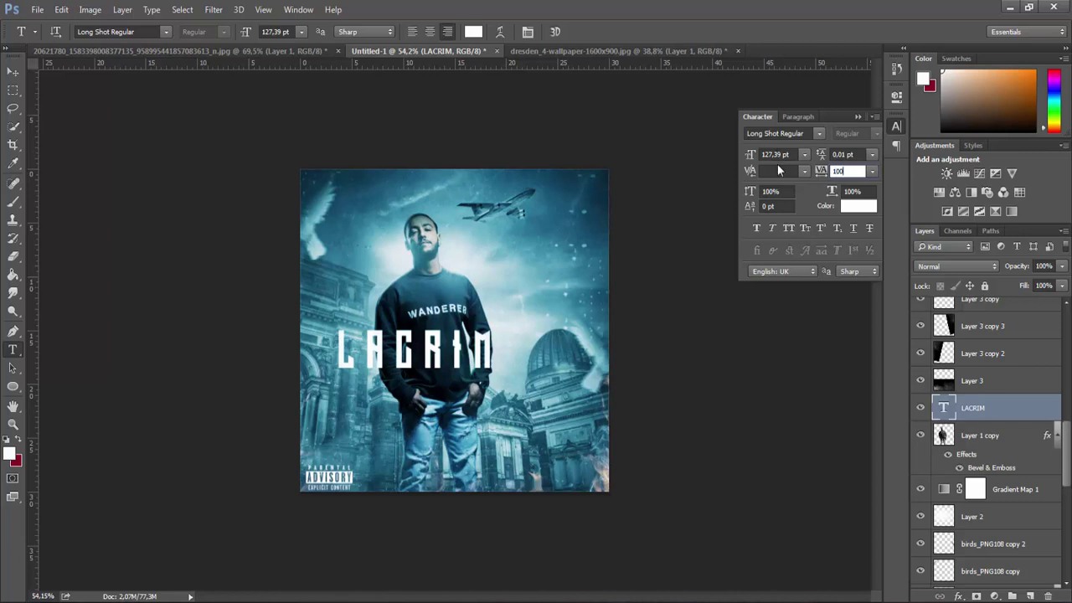
pyautogui.press('Return')
# Nudge LACRIM down over the man's waist and collapse the Character panel
pyautogui.click(17, 73)
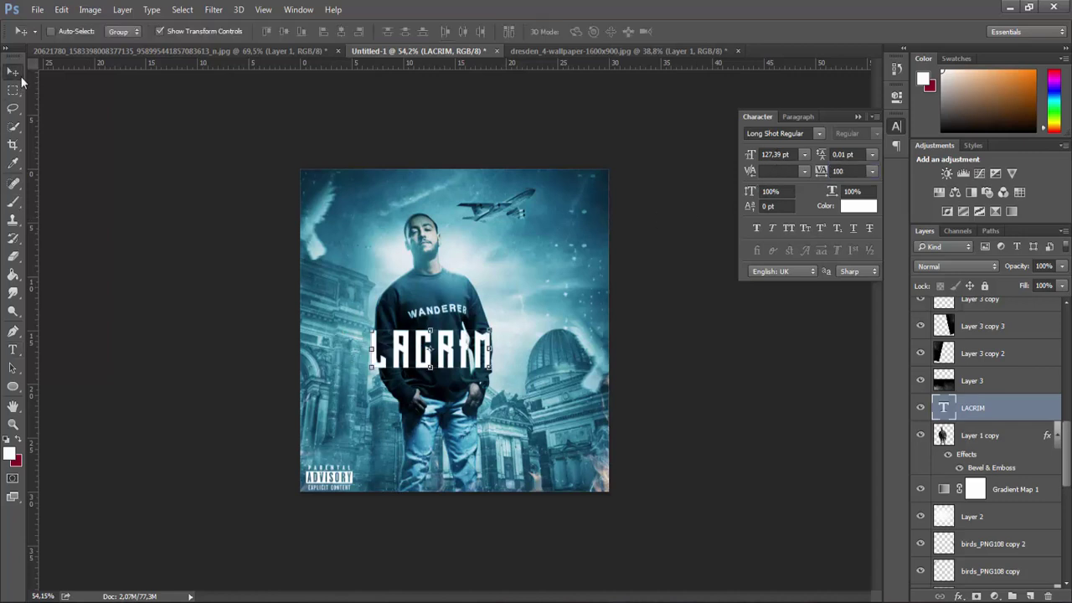
pyautogui.moveTo(430, 345); pyautogui.dragTo(474, 388)
pyautogui.click(856, 118)
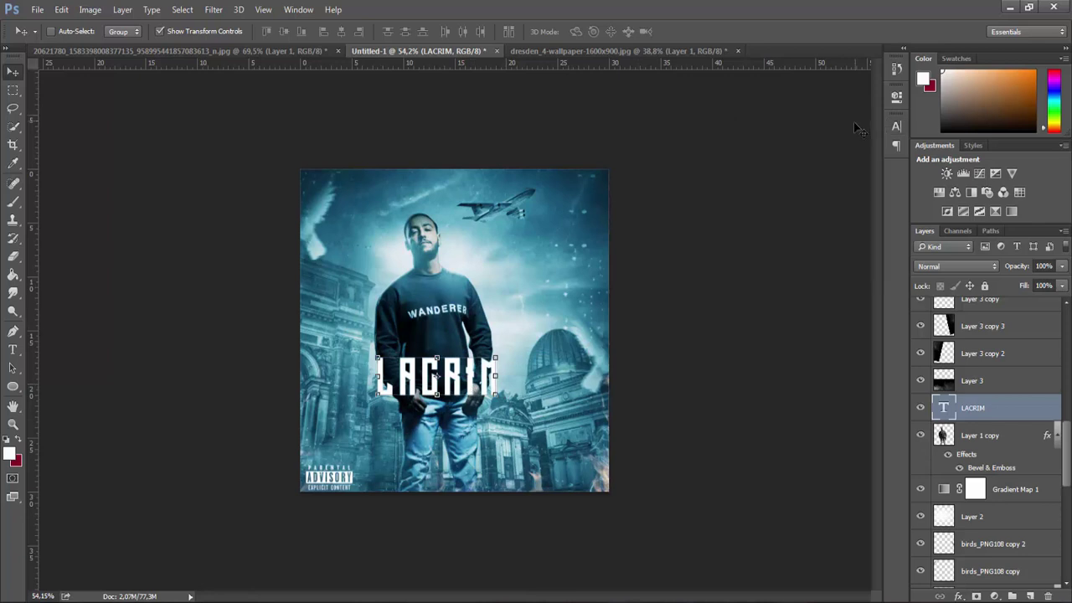
pyautogui.click(966, 453)
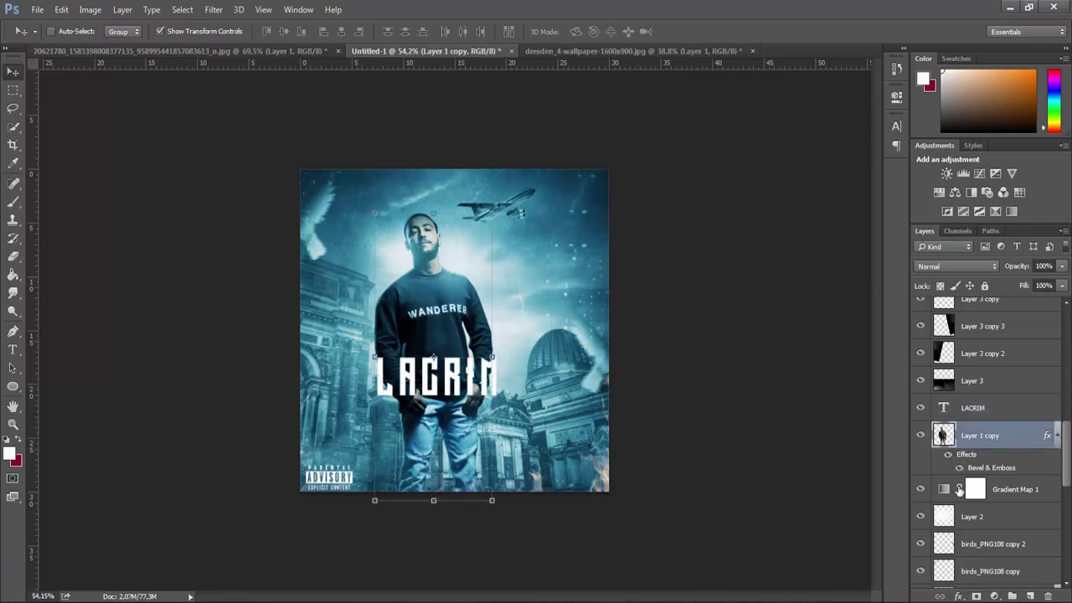
pyautogui.click(921, 437)
pyautogui.click(921, 436)
pyautogui.scroll(-3, 925, 492)
pyautogui.scroll(-3, 975, 489)
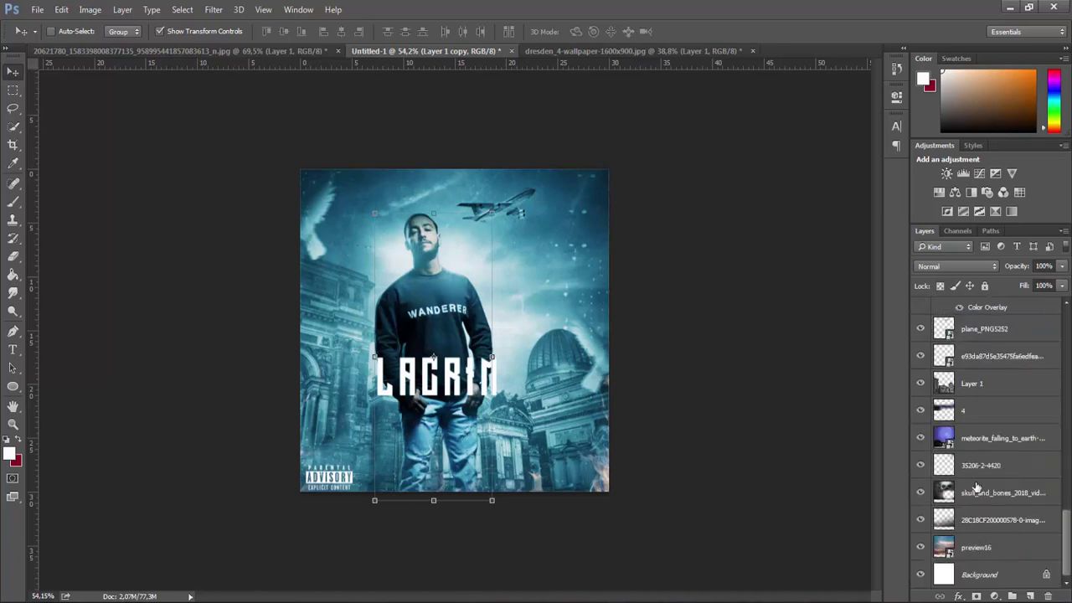
pyautogui.scroll(-2, 973, 490)
pyautogui.click(921, 436)
pyautogui.click(921, 436)
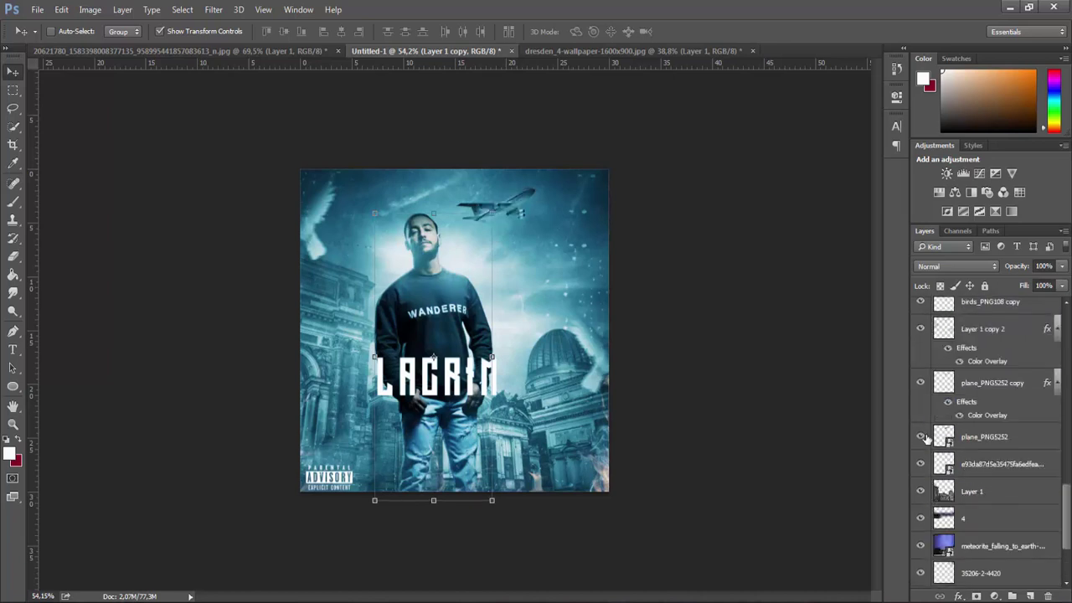
pyautogui.click(920, 383)
pyautogui.click(920, 384)
pyautogui.scroll(2, 920, 384)
pyautogui.click(919, 386)
pyautogui.click(919, 386)
pyautogui.click(920, 386)
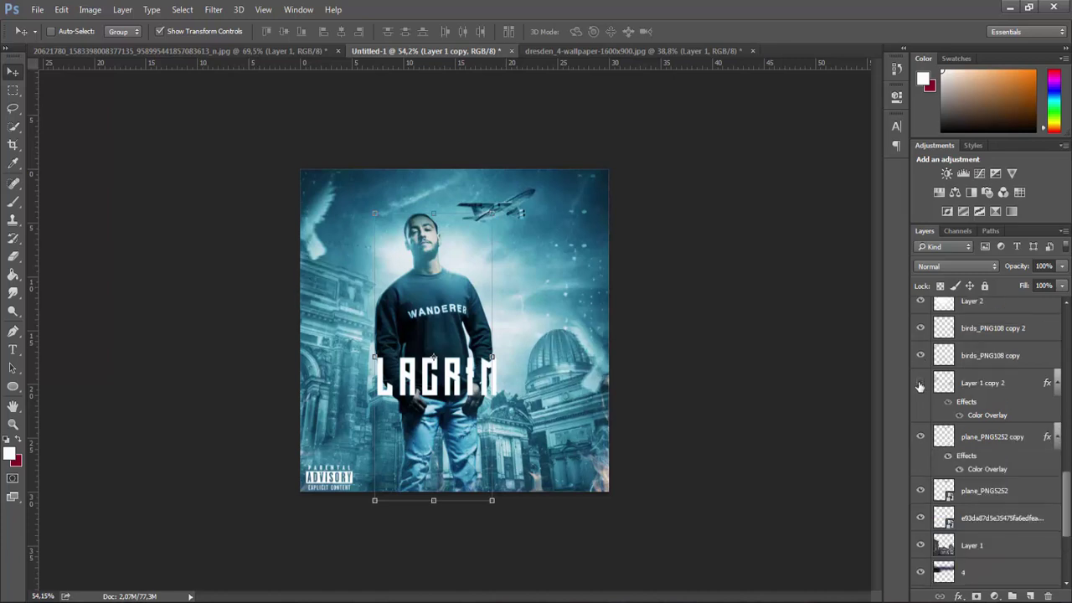
pyautogui.click(919, 386)
pyautogui.click(922, 355)
pyautogui.click(921, 356)
pyautogui.scroll(5, 934, 393)
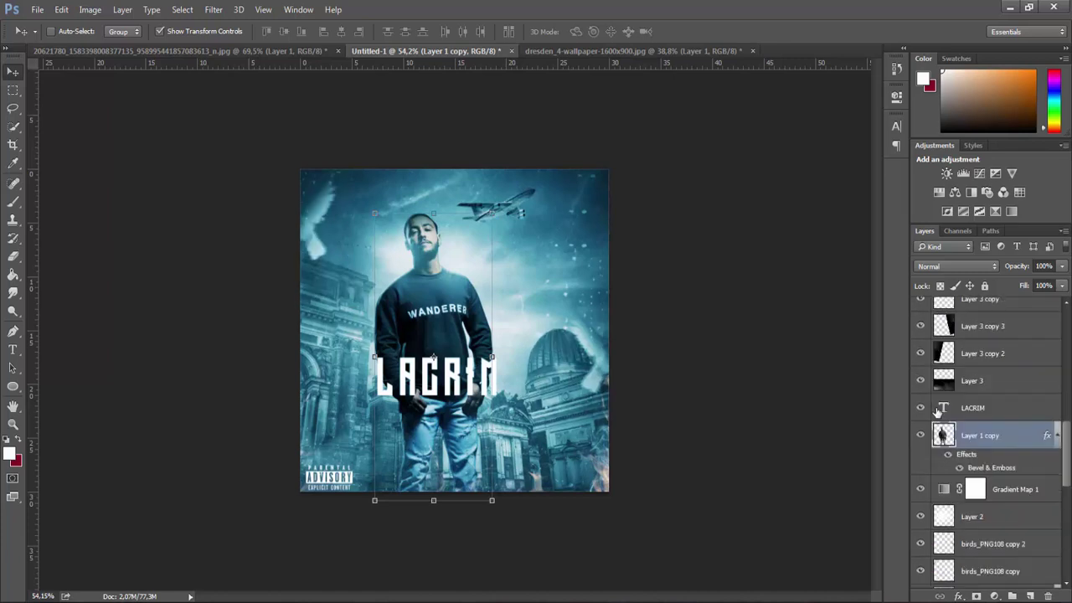
pyautogui.click(921, 515)
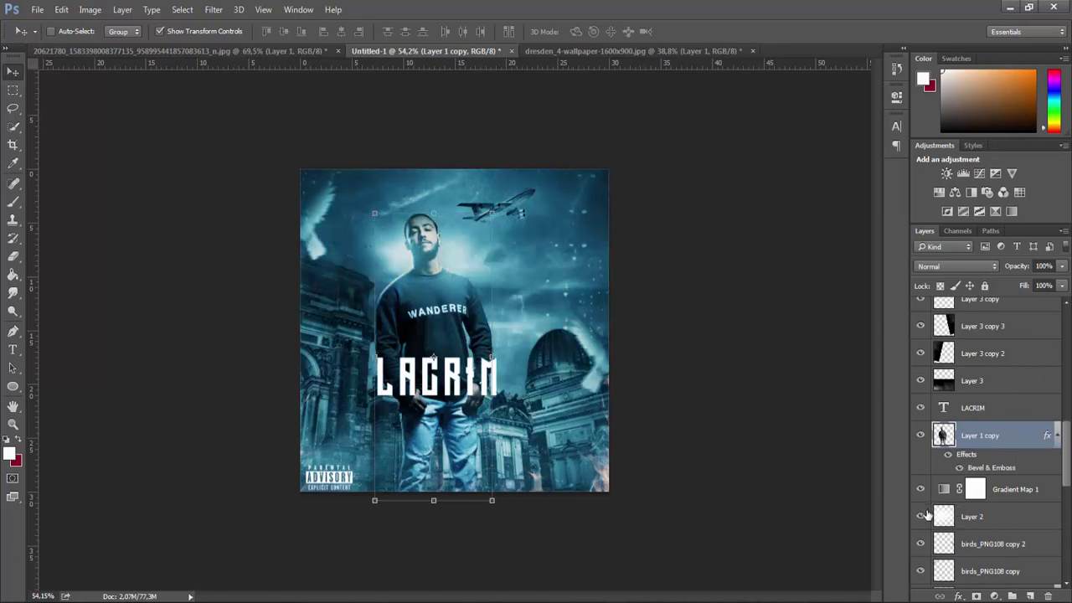
pyautogui.click(922, 515)
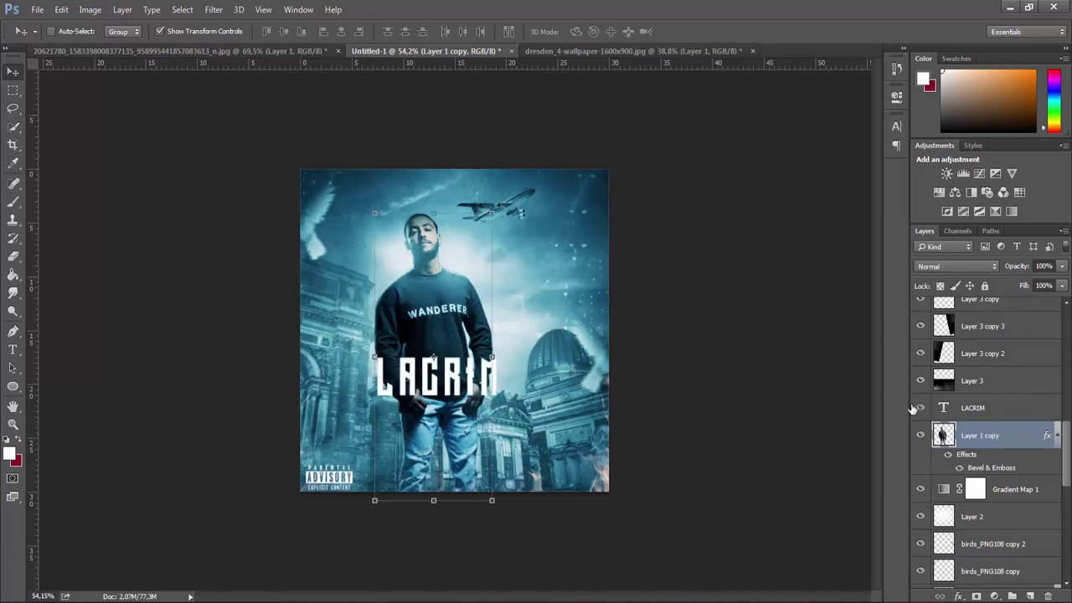
# Move the LACRIM title up slightly onto the sweater's lower edge
pyautogui.click(968, 410)
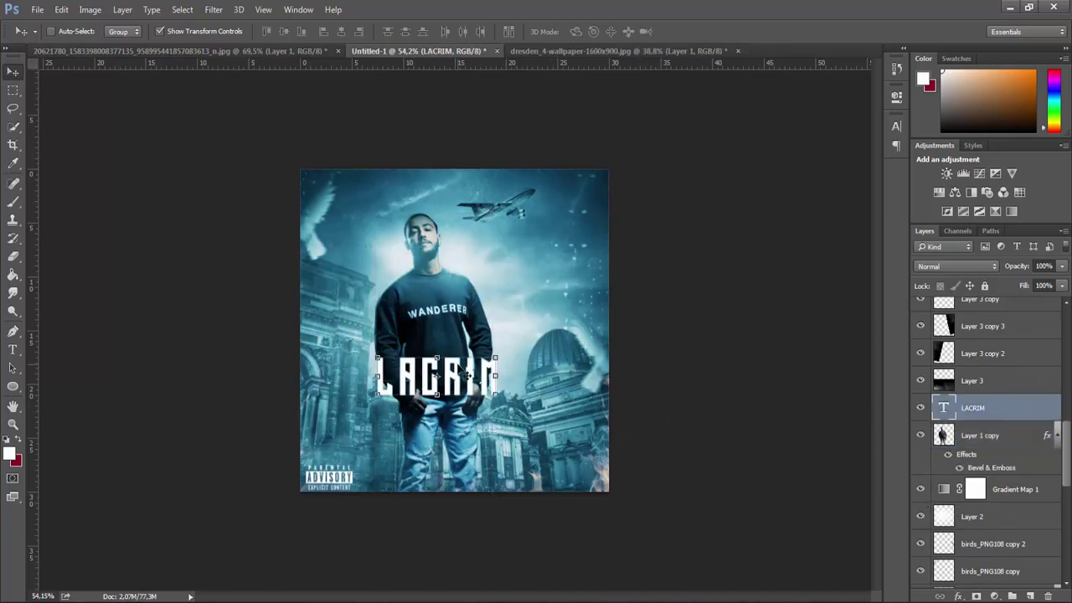
pyautogui.moveTo(463, 372); pyautogui.dragTo(461, 344)
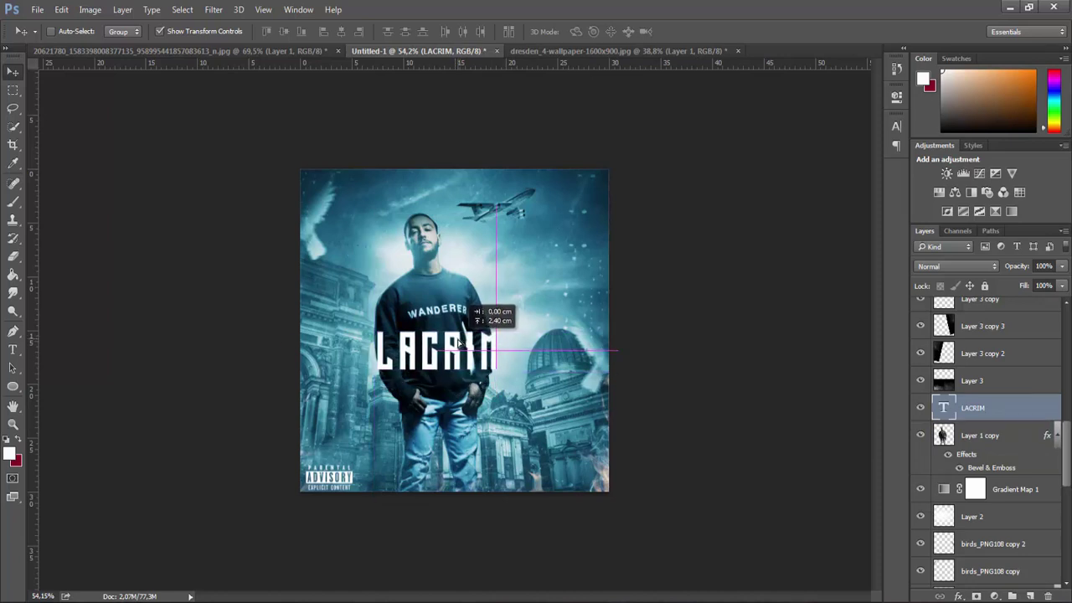
pyautogui.press('t')
pyautogui.click(471, 343)
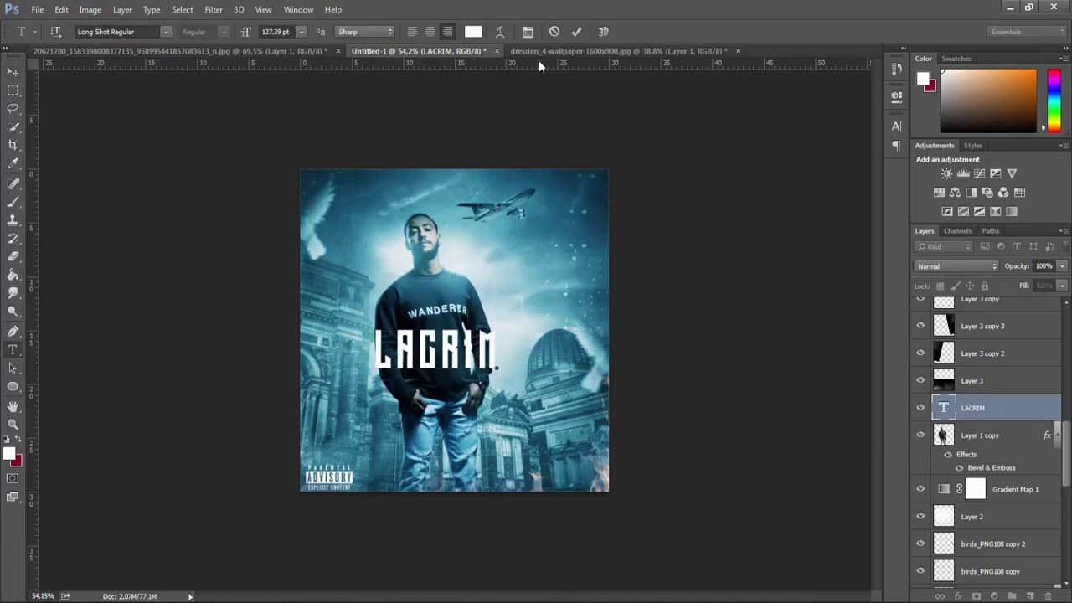
pyautogui.click(576, 31)
# Try several Styles panel presets on LACRIM, then drag its effects to the trash
pyautogui.click(973, 144)
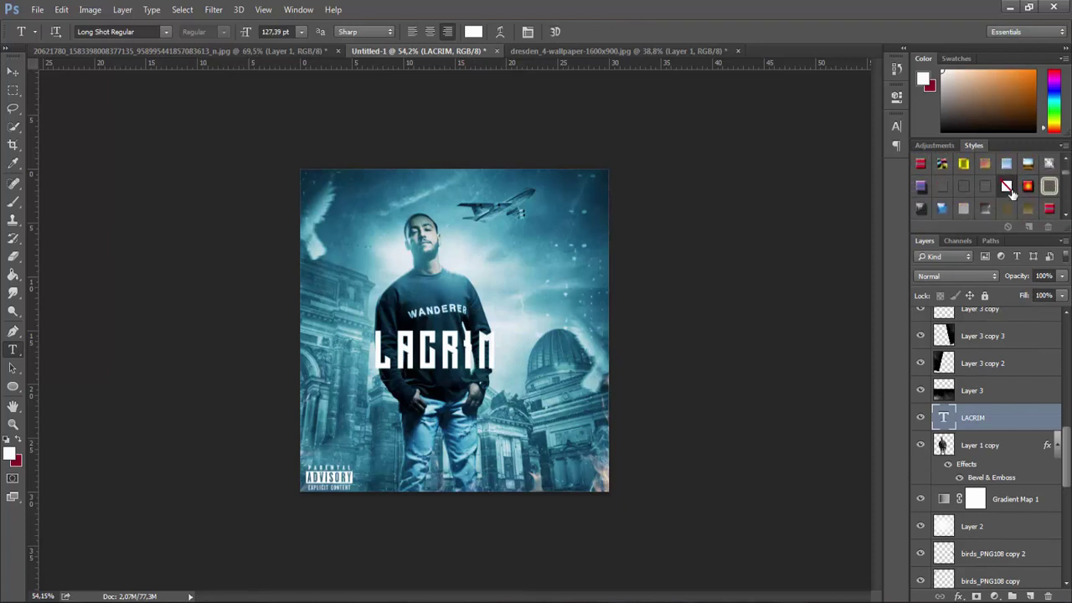
pyautogui.scroll(-3, 1012, 195)
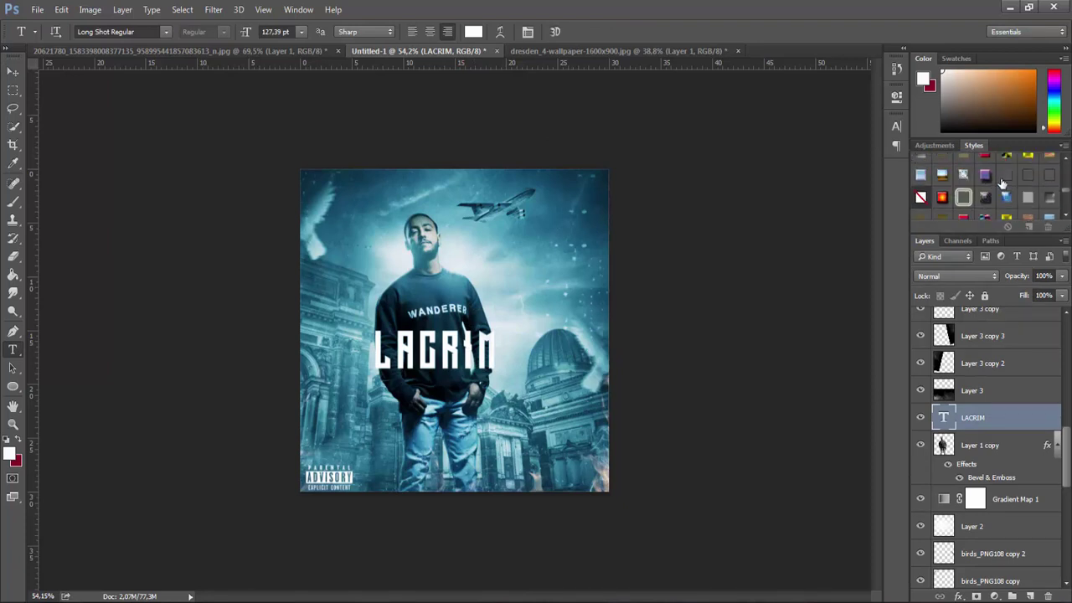
pyautogui.scroll(-3, 1000, 193)
pyautogui.scroll(-3, 988, 191)
pyautogui.scroll(-3, 975, 188)
pyautogui.click(969, 185)
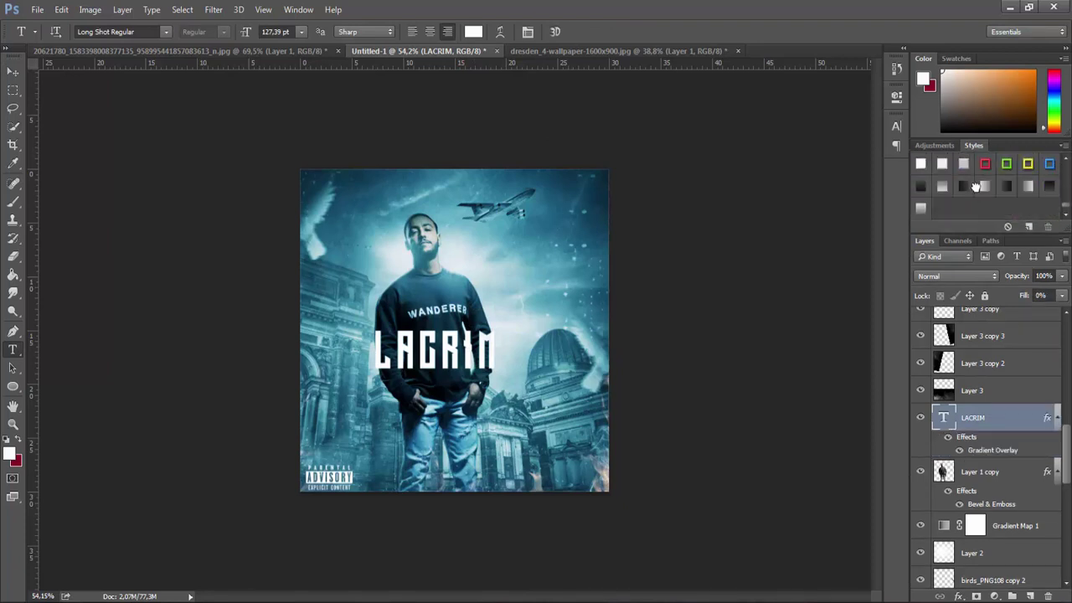
pyautogui.scroll(2, 976, 191)
pyautogui.click(916, 186)
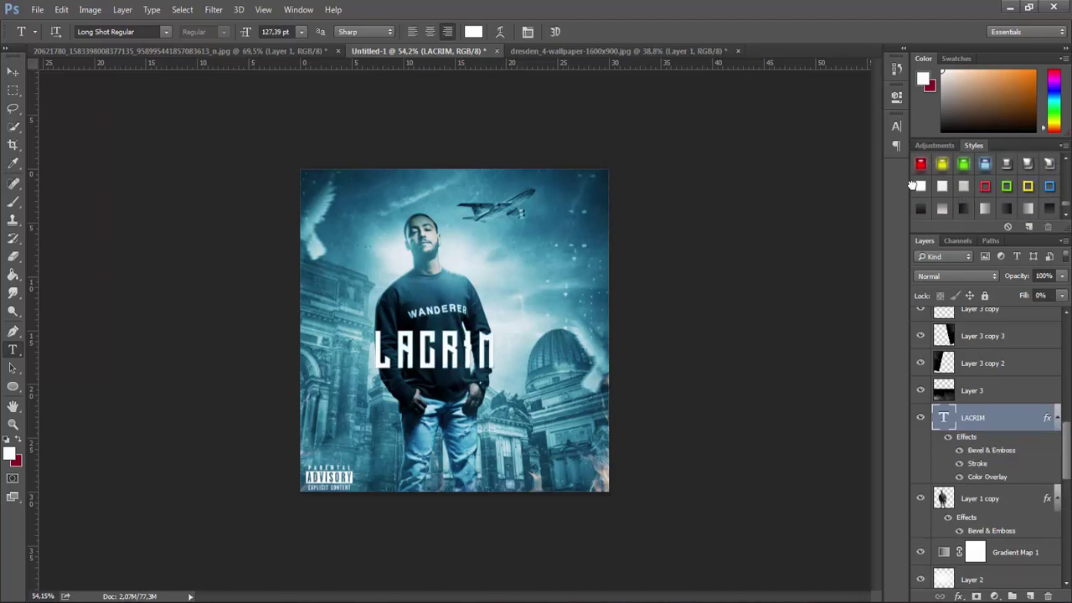
pyautogui.scroll(2, 967, 201)
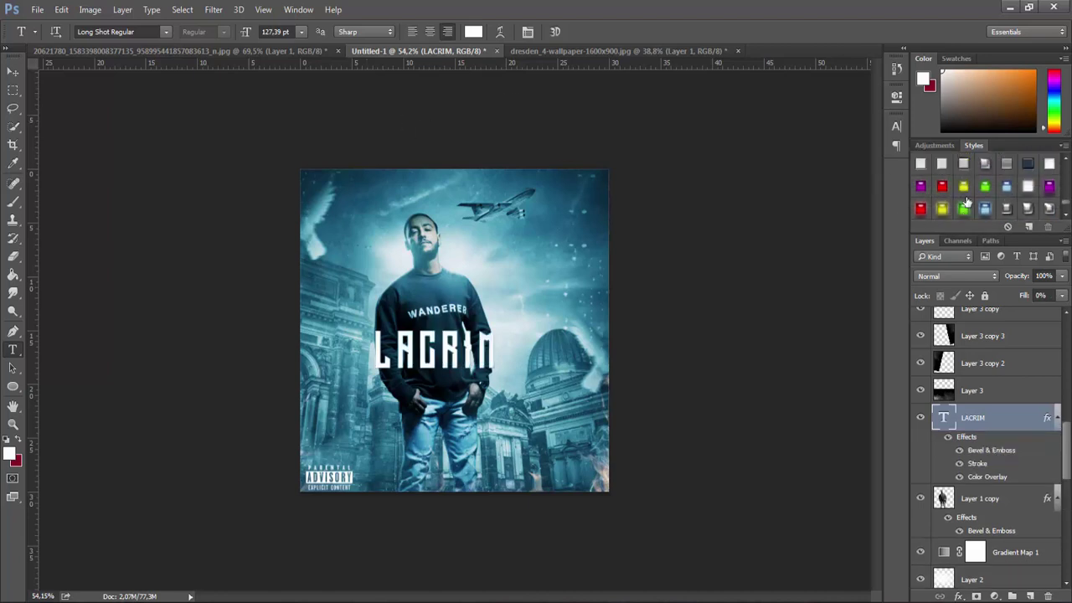
pyautogui.click(940, 165)
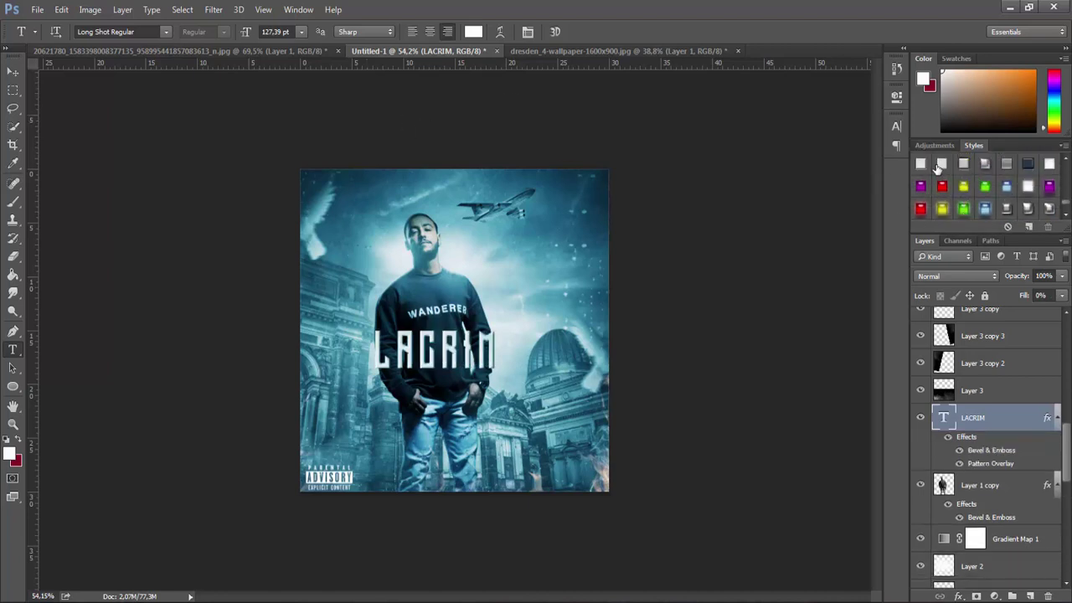
pyautogui.click(1051, 167)
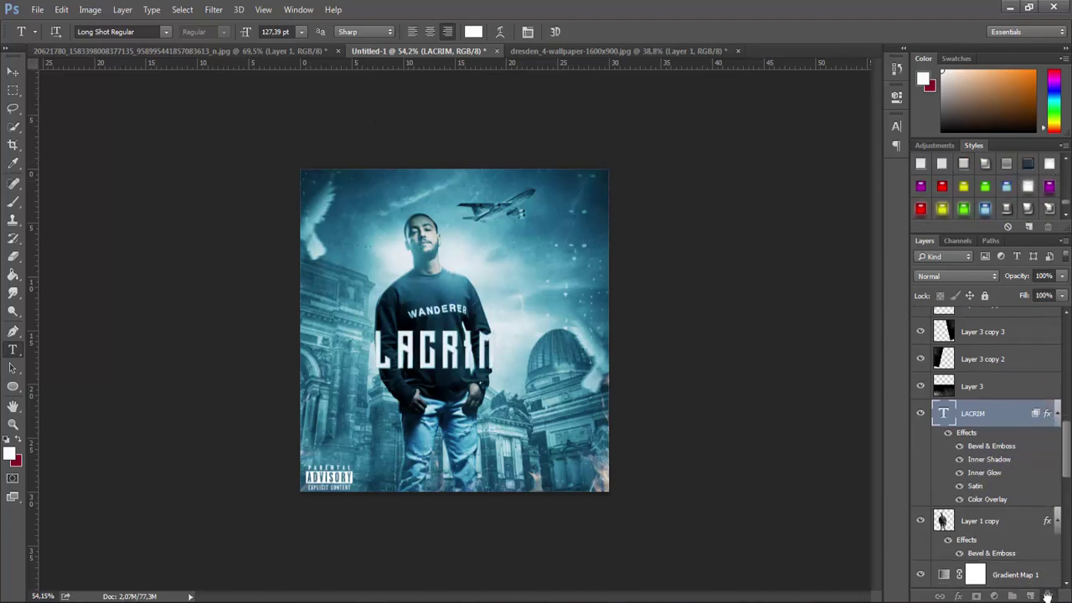
pyautogui.moveTo(1046, 417); pyautogui.dragTo(1047, 595)
pyautogui.moveTo(1052, 417); pyautogui.dragTo(1045, 416)
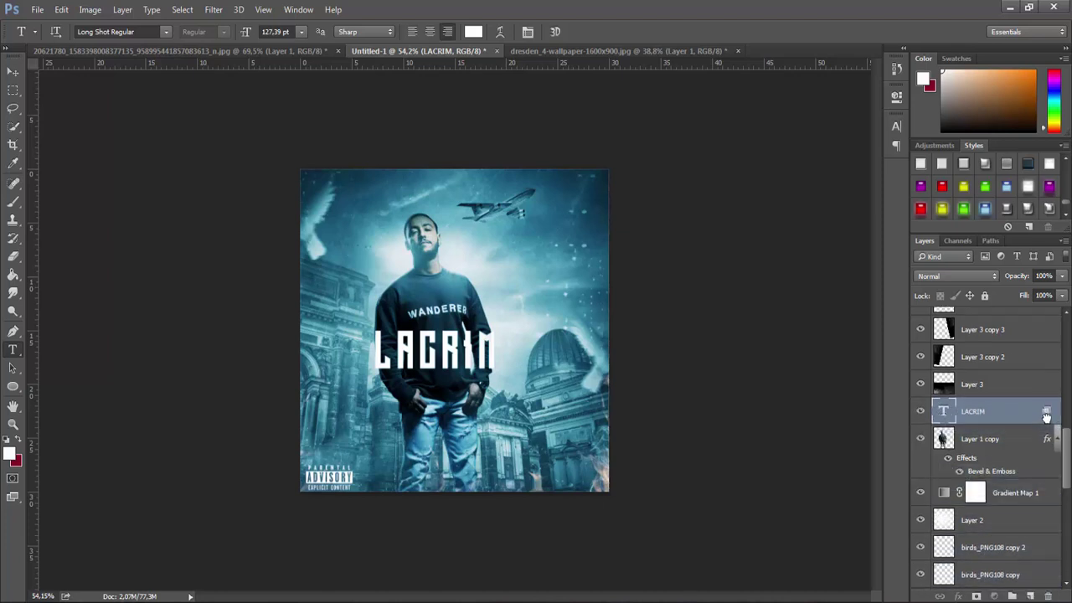
# Retype the title as 'LACRIM' and move it to the canvas centre
pyautogui.press('Delete')
pyautogui.click(381, 434)
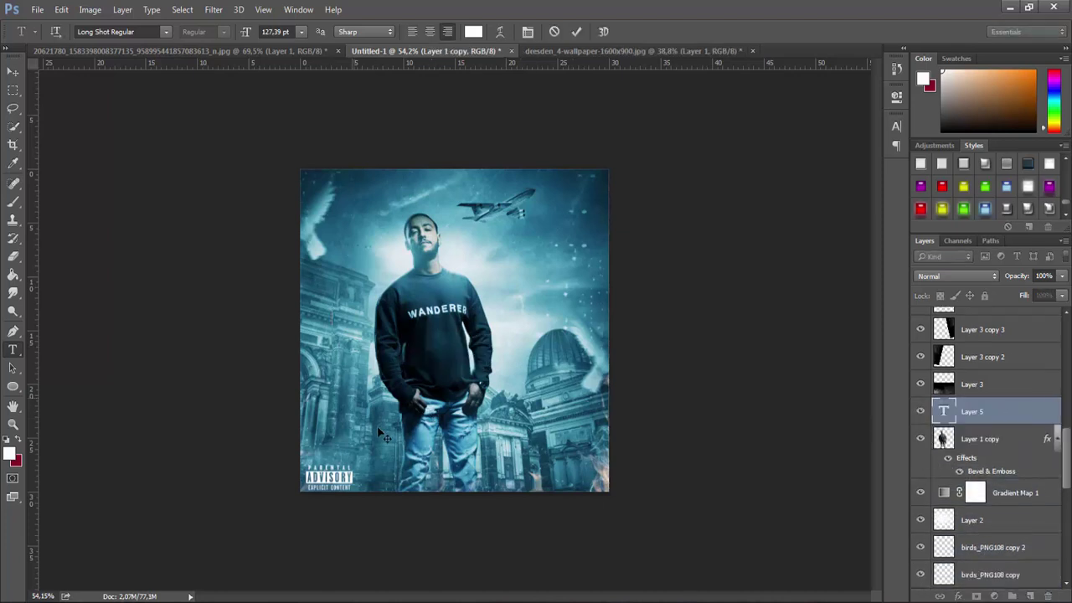
pyautogui.write('LACRI')
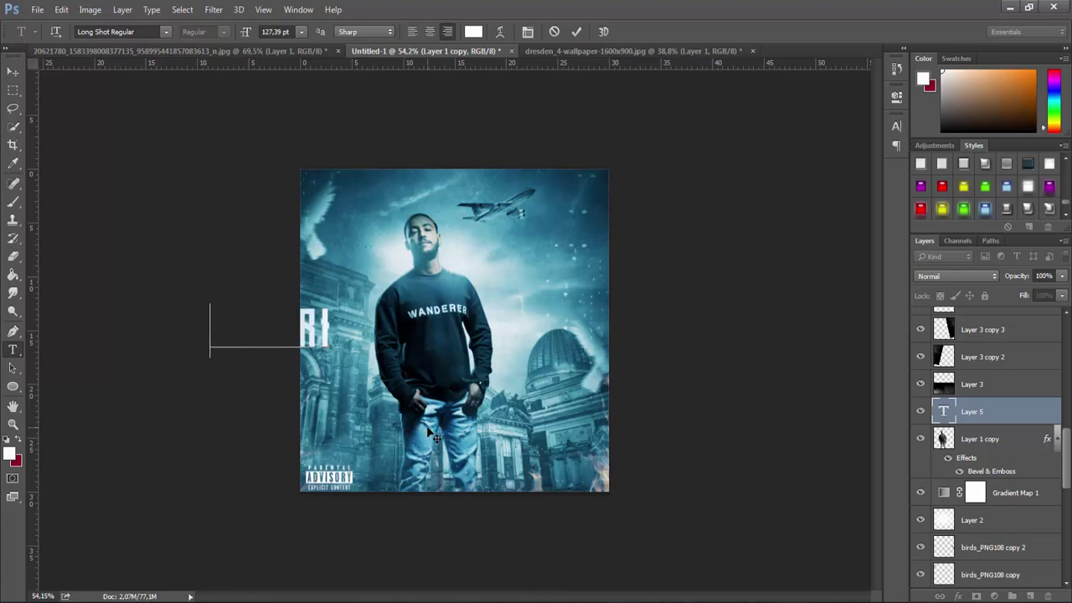
pyautogui.write('M')
pyautogui.click(13, 71)
pyautogui.moveTo(299, 335); pyautogui.dragTo(485, 343)
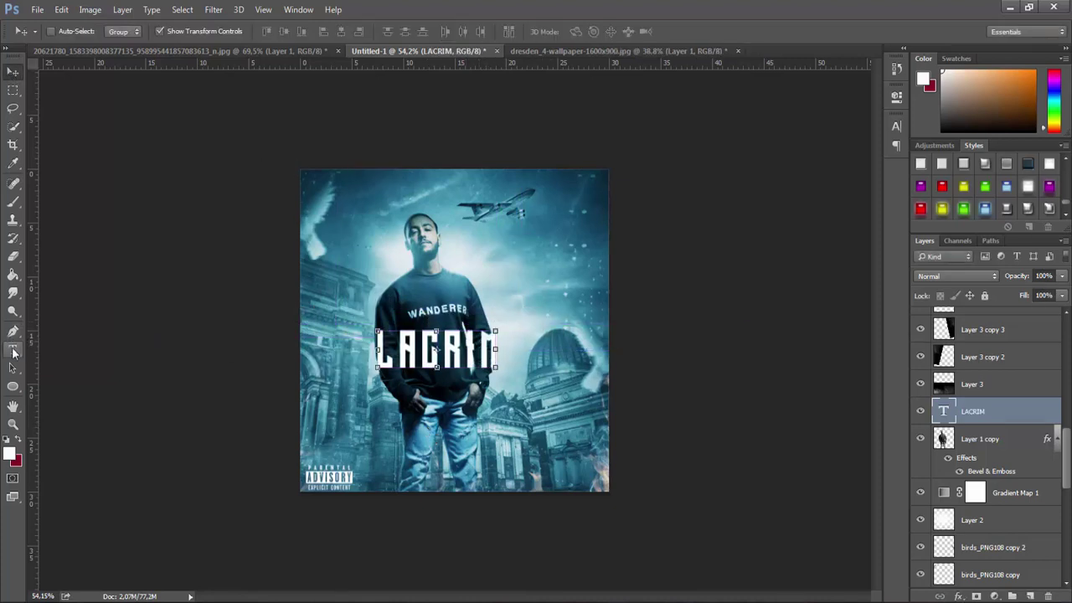
pyautogui.click(12, 350)
# Colour LACRIM with teal #68b0c5 sampled from the poster, then add a new layer above it
pyautogui.doubleClick(943, 411)
pyautogui.click(473, 31)
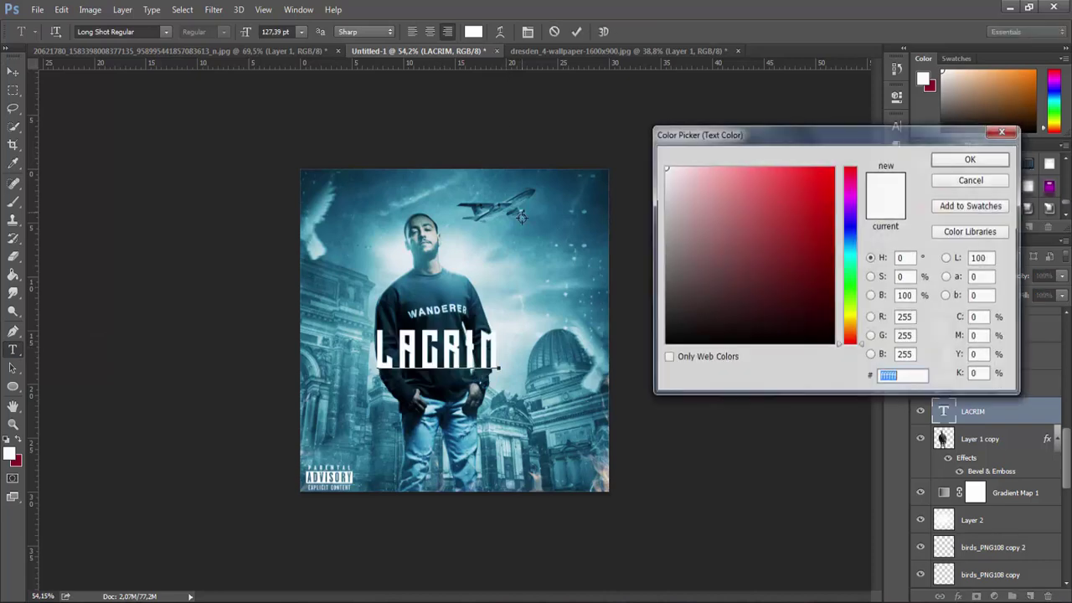
pyautogui.click(507, 263)
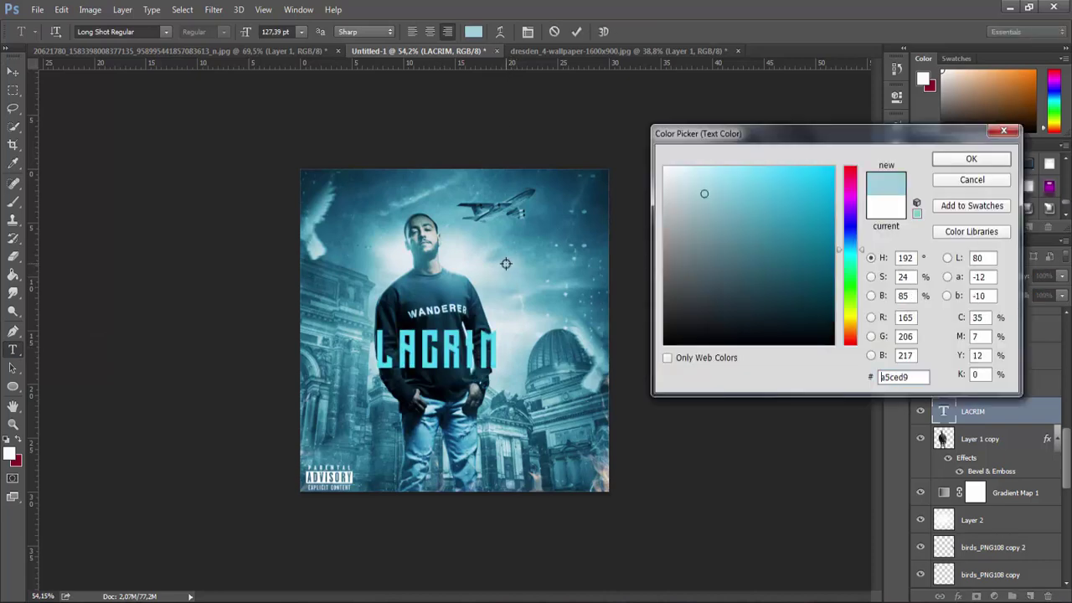
pyautogui.click(519, 269)
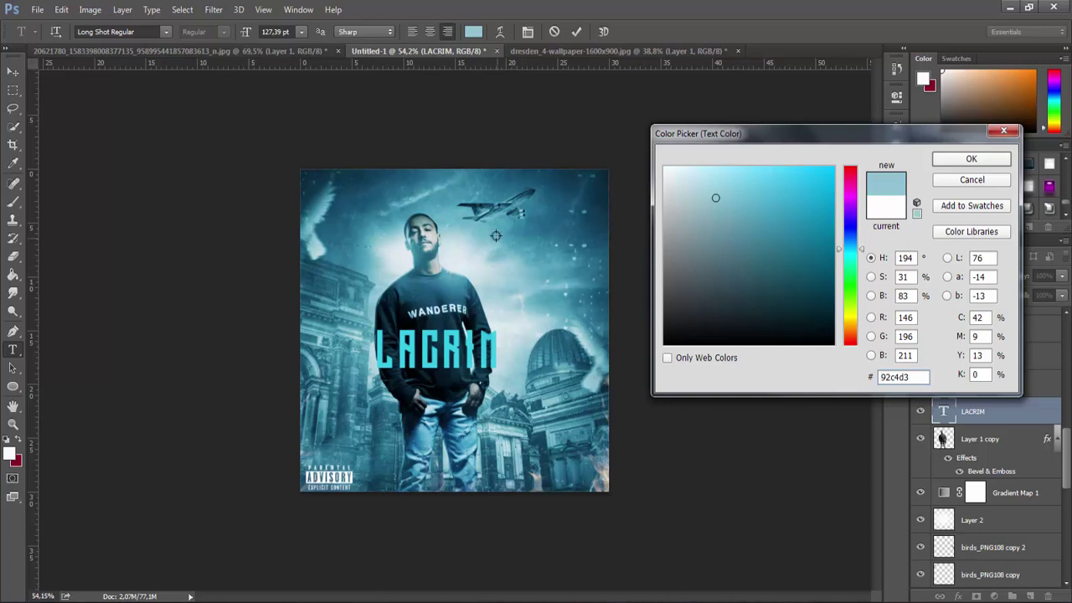
pyautogui.click(496, 235)
pyautogui.click(505, 243)
pyautogui.click(494, 252)
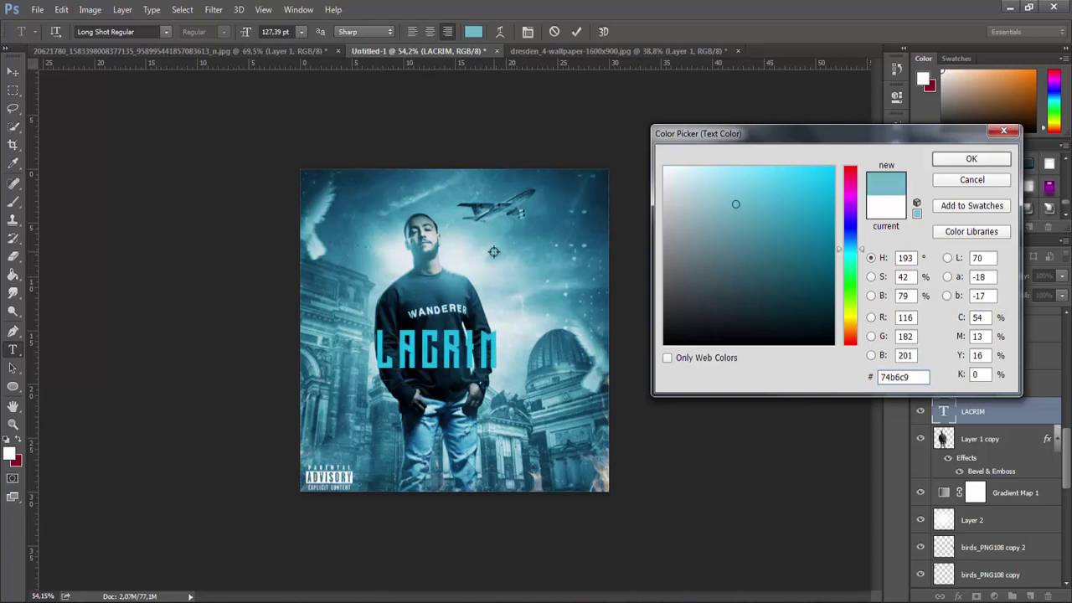
pyautogui.click(505, 261)
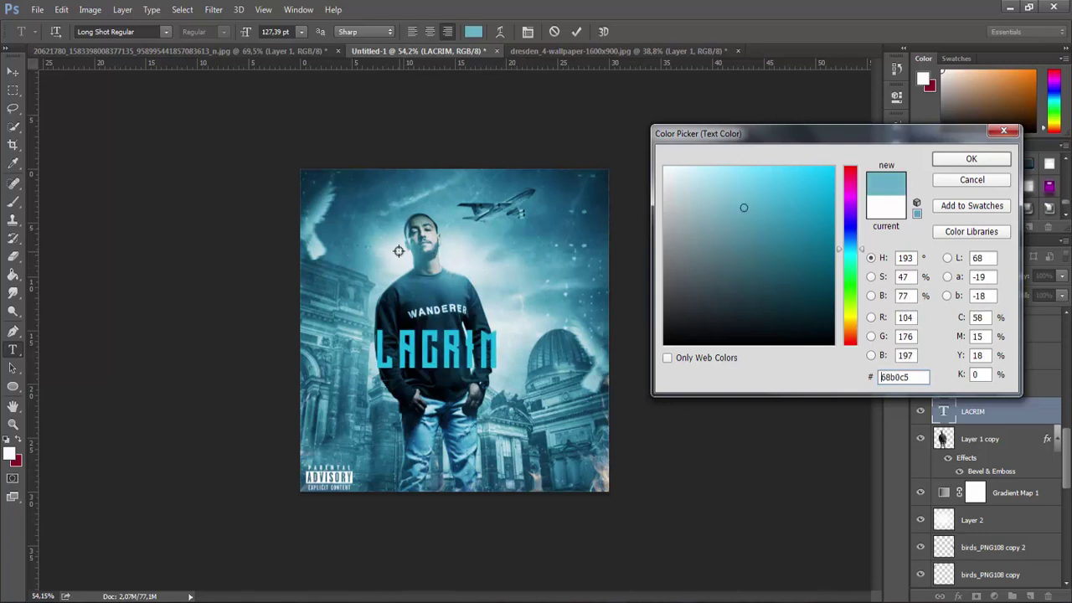
pyautogui.click(971, 159)
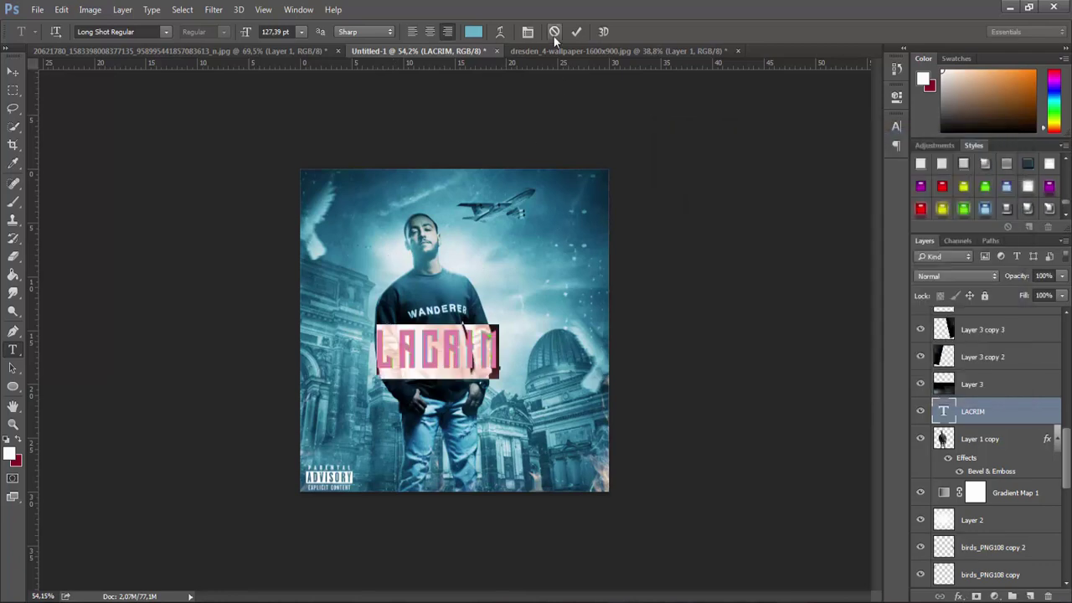
pyautogui.click(576, 31)
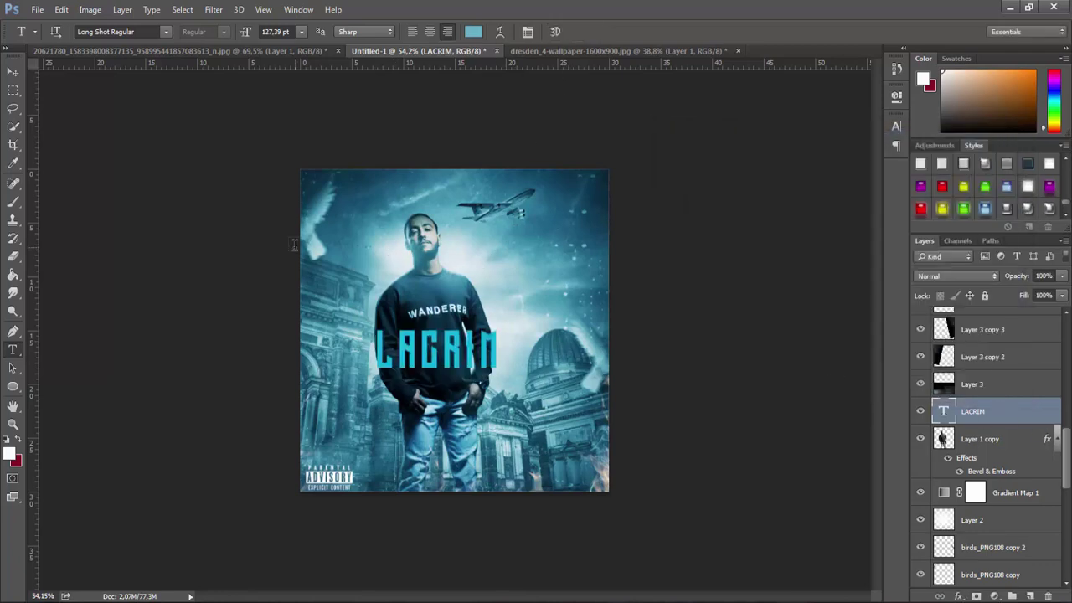
pyautogui.click(1029, 596)
# Clip Layer 5 to LACRIM and paint a soft 62%-opacity highlight across the letters
pyautogui.rightClick(979, 411)
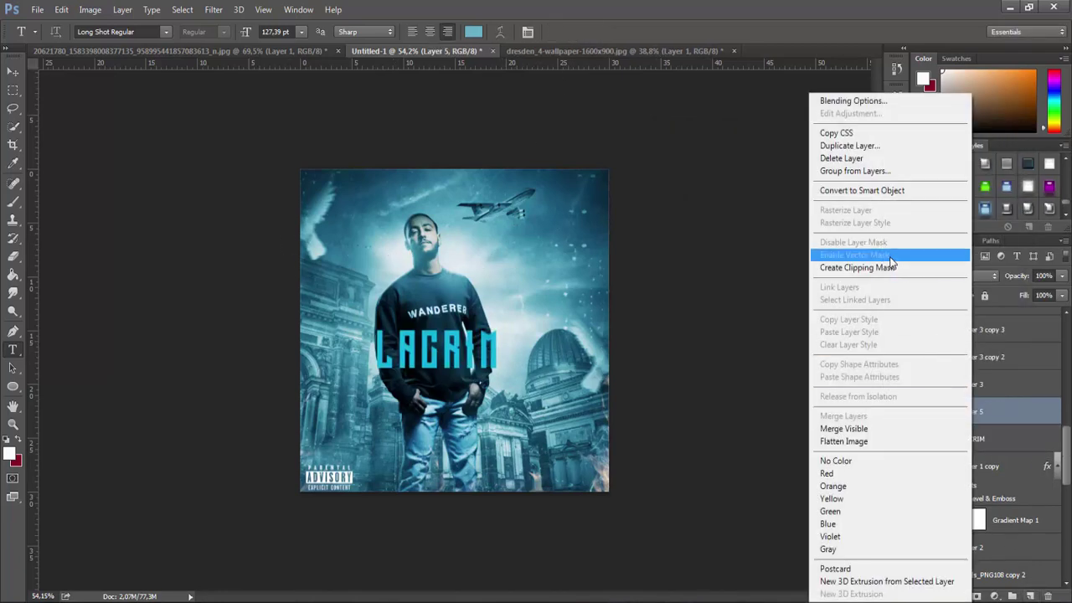
pyautogui.click(871, 265)
pyautogui.press('b')
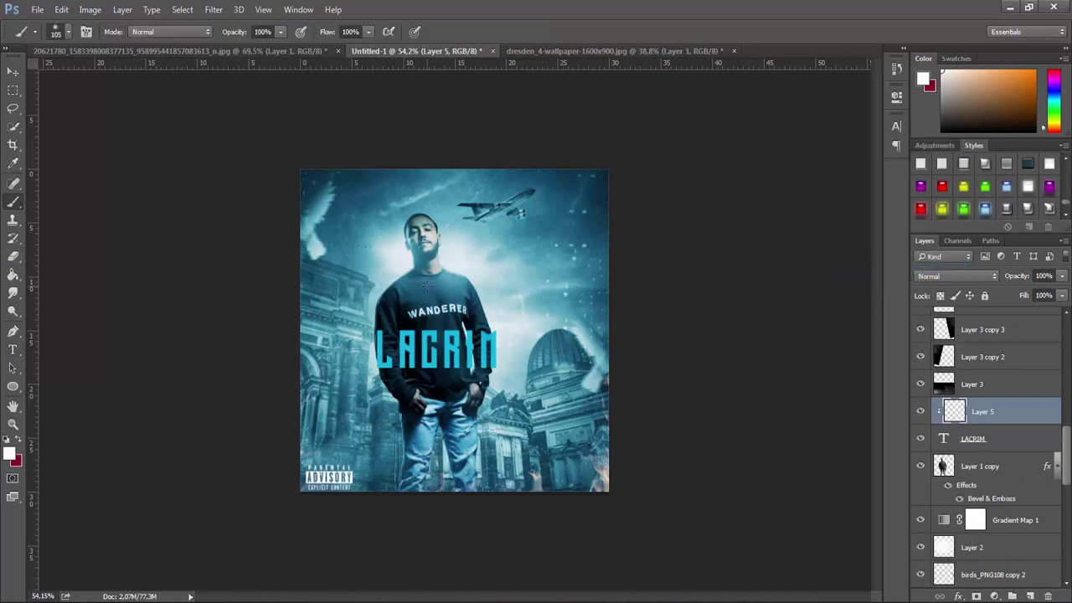
pyautogui.rightClick(478, 271)
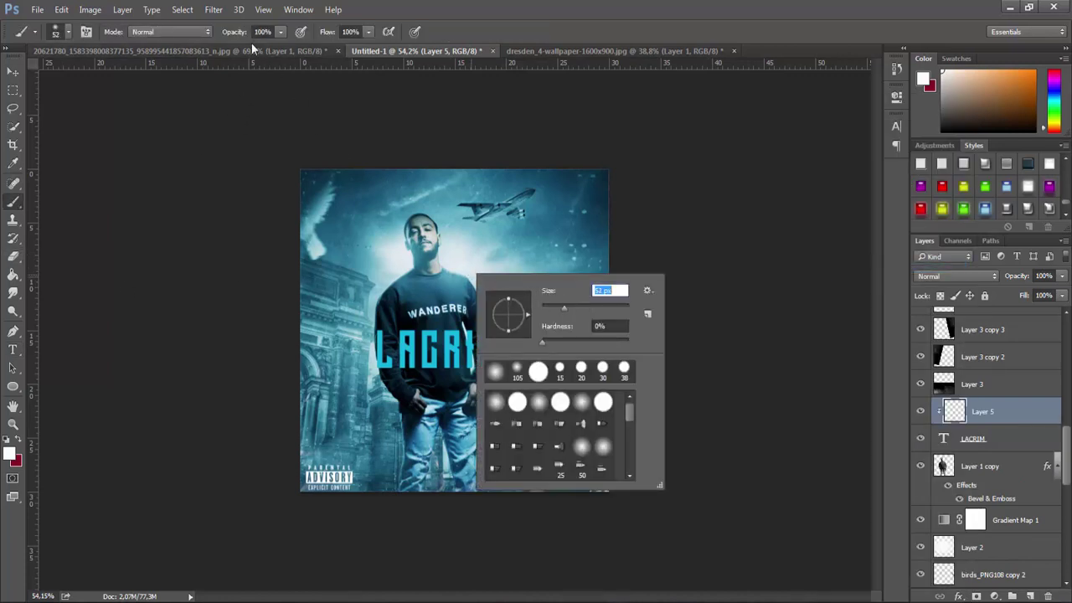
pyautogui.moveTo(234, 38); pyautogui.dragTo(212, 35)
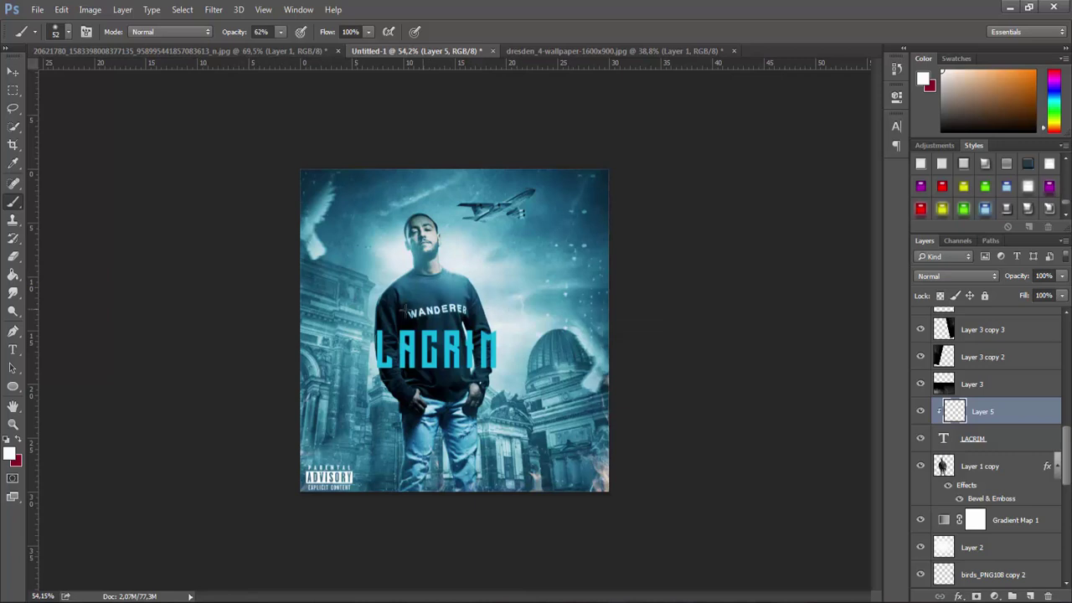
pyautogui.moveTo(484, 319); pyautogui.dragTo(347, 336)
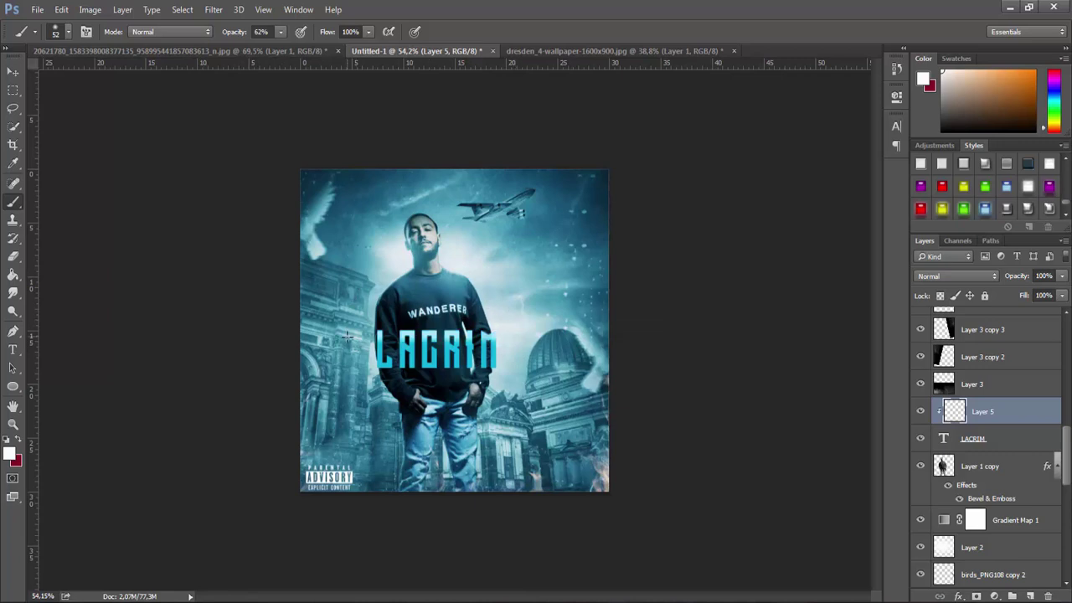
# Paint brighter glows over LACRIM at 100% opacity, enlarging the brush up to 405 px
pyautogui.rightClick(495, 261)
pyautogui.moveTo(237, 38); pyautogui.dragTo(495, 306)
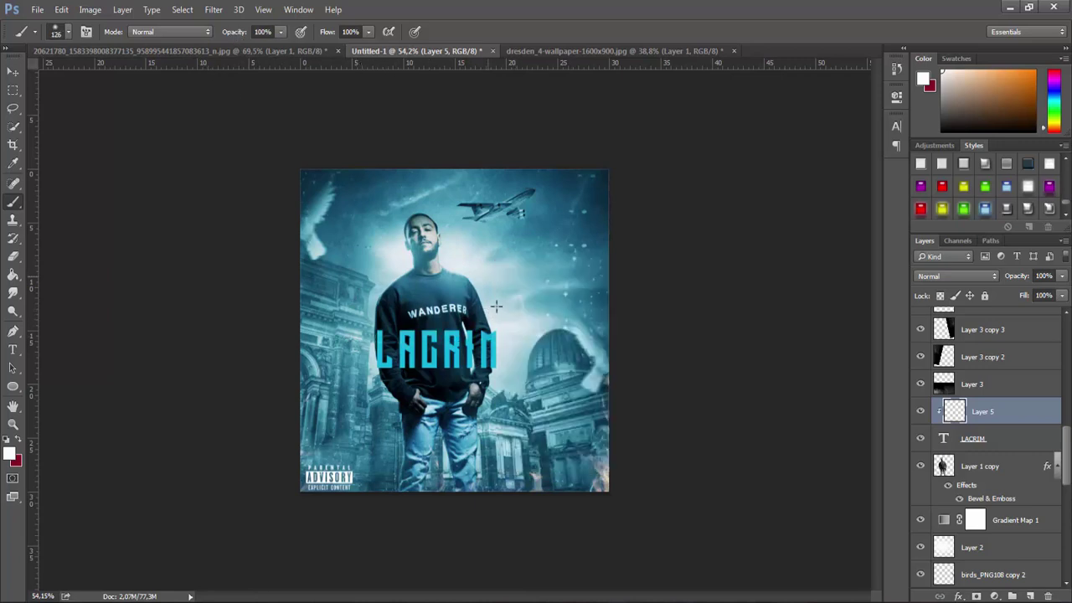
pyautogui.moveTo(400, 333); pyautogui.dragTo(435, 334)
pyautogui.rightClick(484, 276)
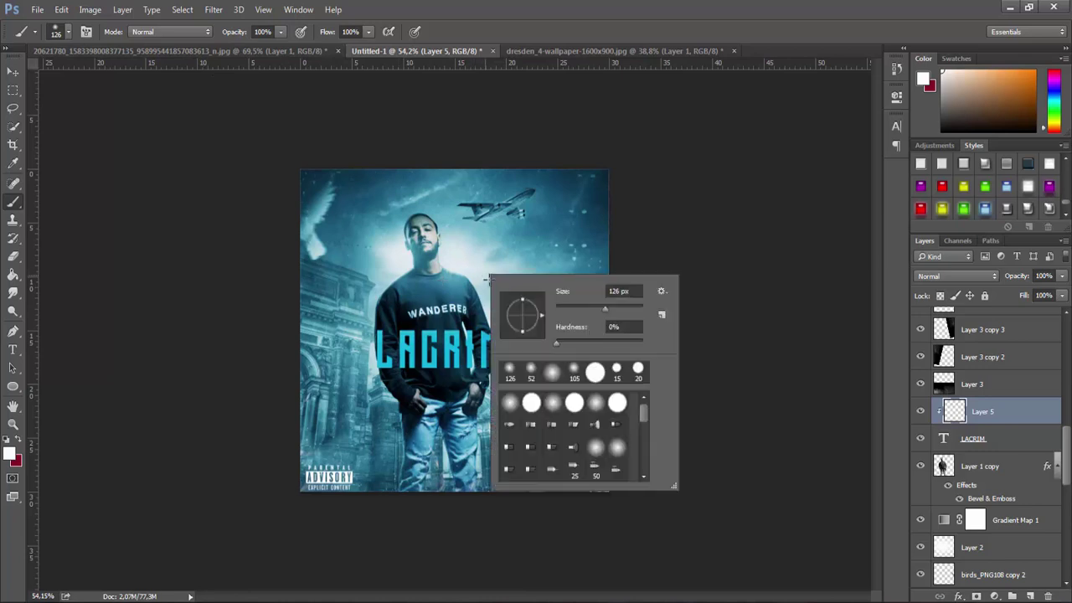
pyautogui.moveTo(616, 308); pyautogui.dragTo(624, 308)
pyautogui.press('Return')
pyautogui.moveTo(379, 339); pyautogui.dragTo(457, 336)
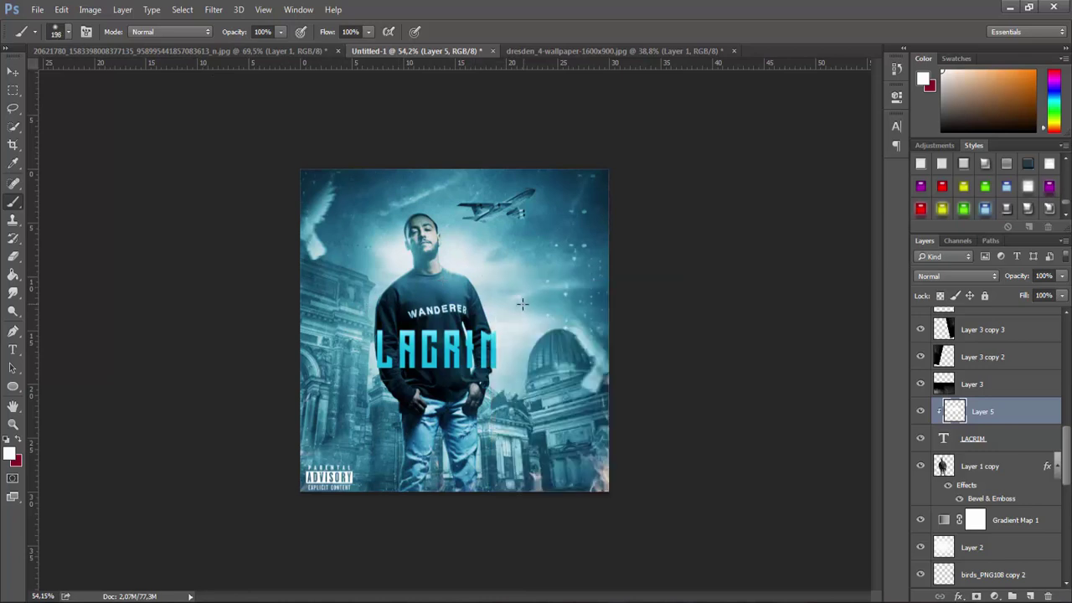
pyautogui.rightClick(515, 292)
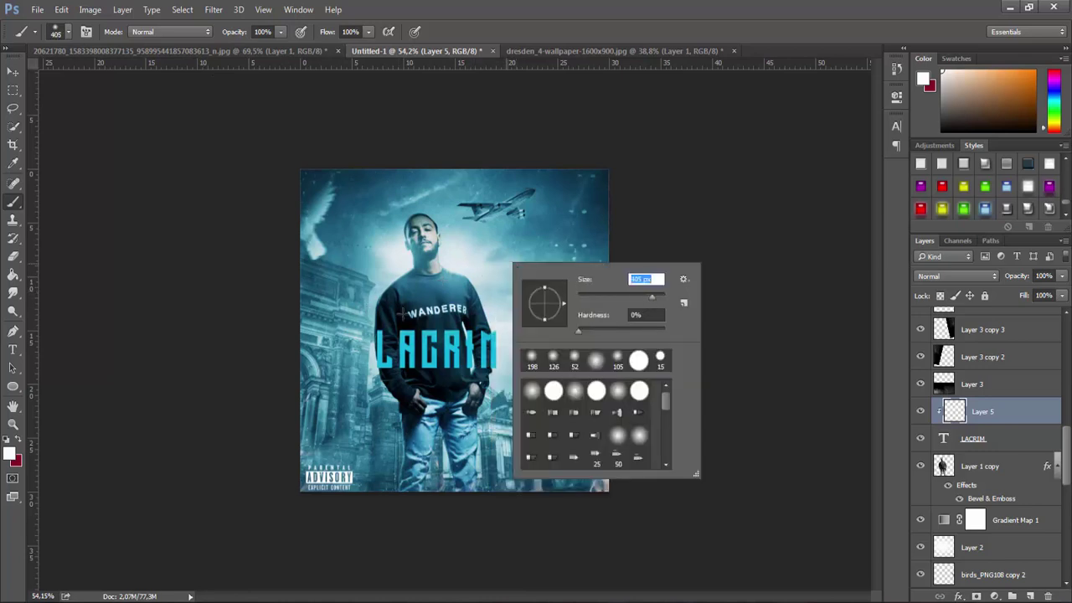
pyautogui.press('Return')
pyautogui.moveTo(402, 313); pyautogui.dragTo(541, 287)
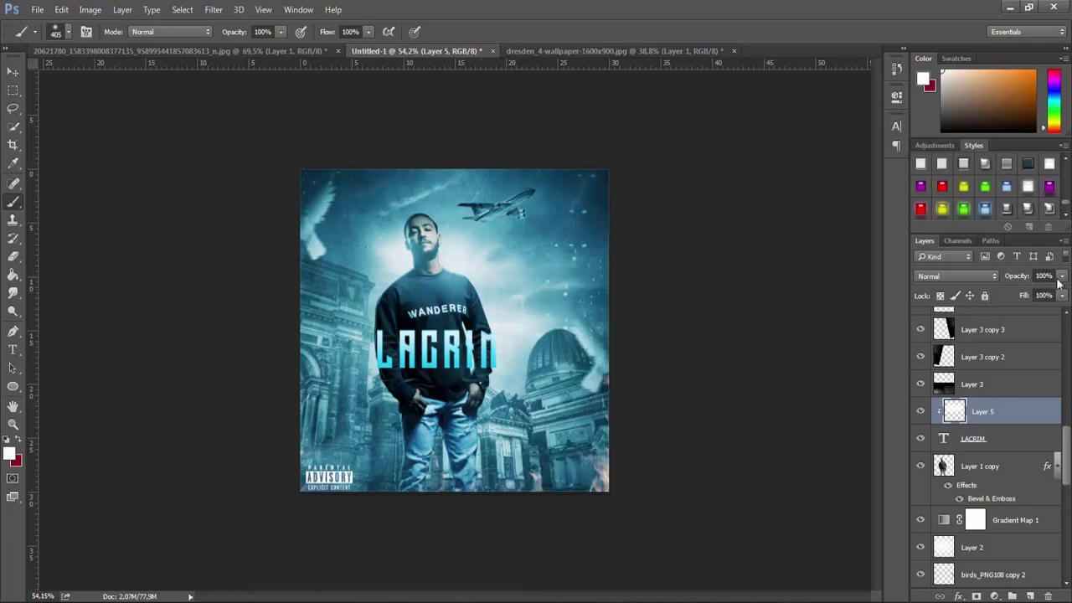
# Free-transform and reposition the light layer over the title, then start a new text layer
pyautogui.press('v')
pyautogui.moveTo(502, 331)
pyautogui.mouseDown()
pyautogui.moveTo(469, 411)
pyautogui.moveTo(461, 379)
pyautogui.moveTo(474, 353)
pyautogui.mouseUp()
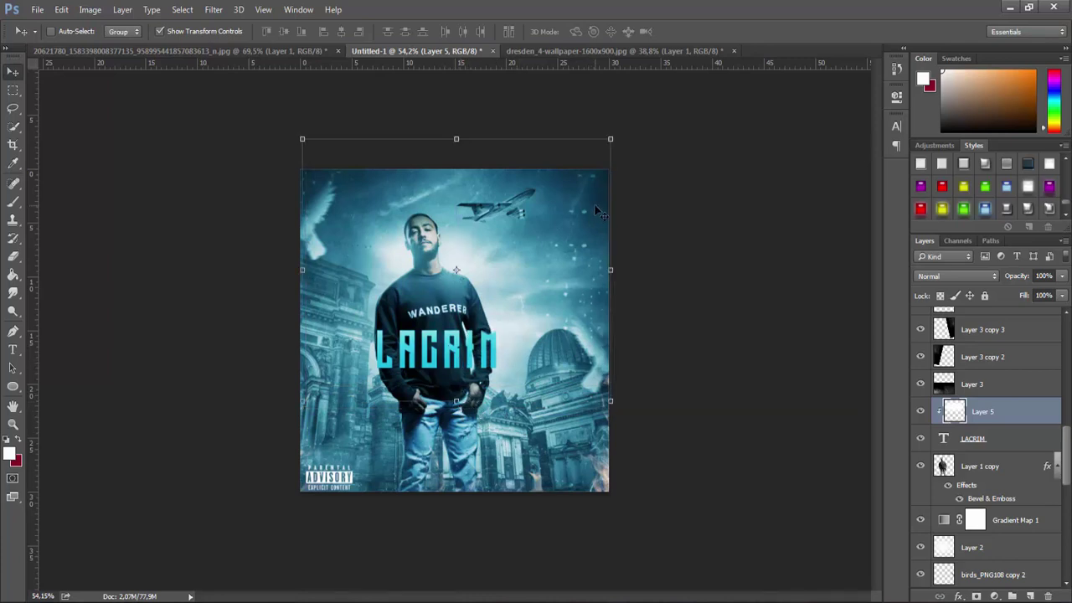
pyautogui.moveTo(614, 146); pyautogui.dragTo(570, 199)
pyautogui.press('Return')
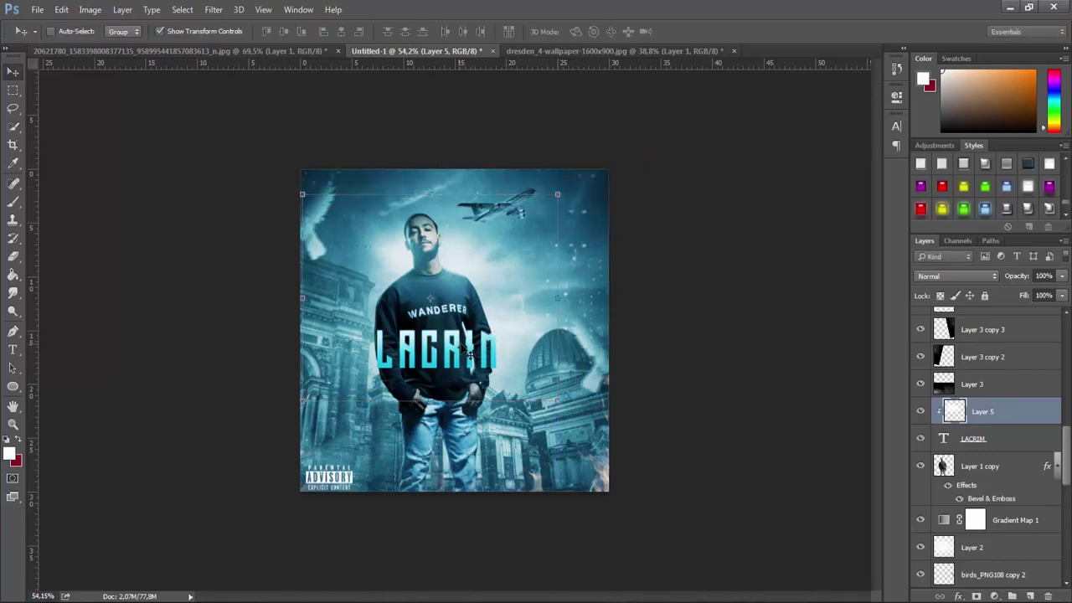
pyautogui.moveTo(462, 337); pyautogui.dragTo(475, 343)
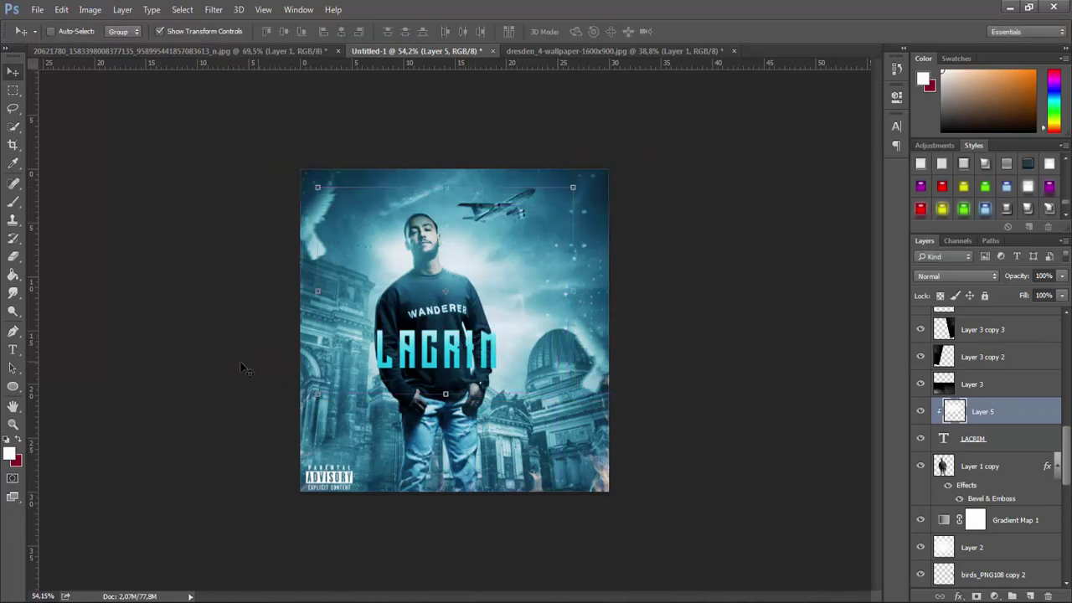
pyautogui.click(13, 350)
pyautogui.click(383, 407)
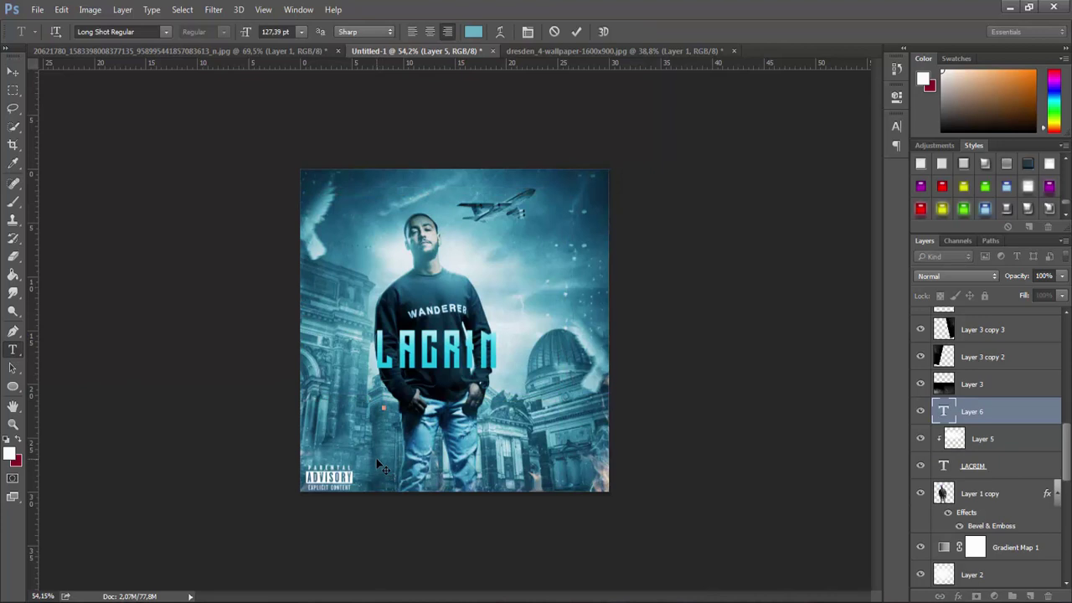
# Type the subtitle text and make it white (#ffffff) at 50 pt
pyautogui.write('OK')
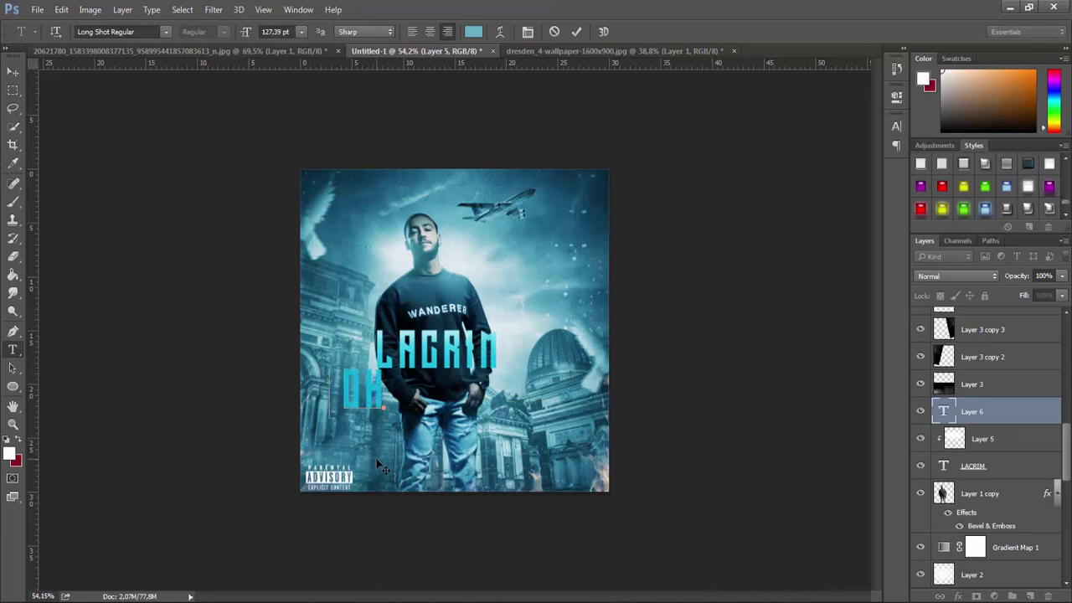
pyautogui.write(' LOUI')
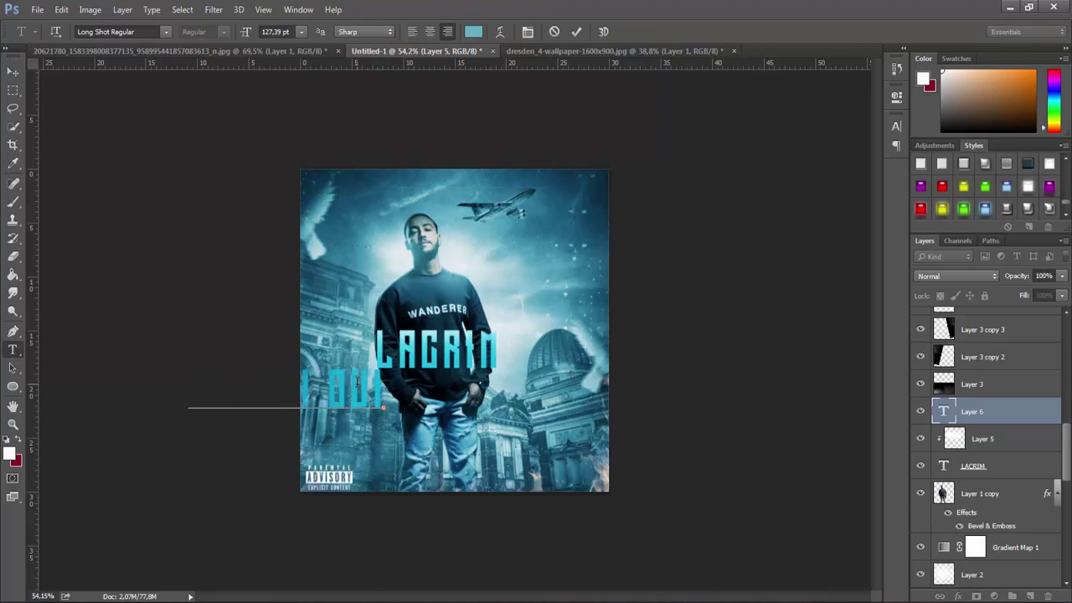
pyautogui.hotkey('ctrl', 'a')
pyautogui.click(473, 31)
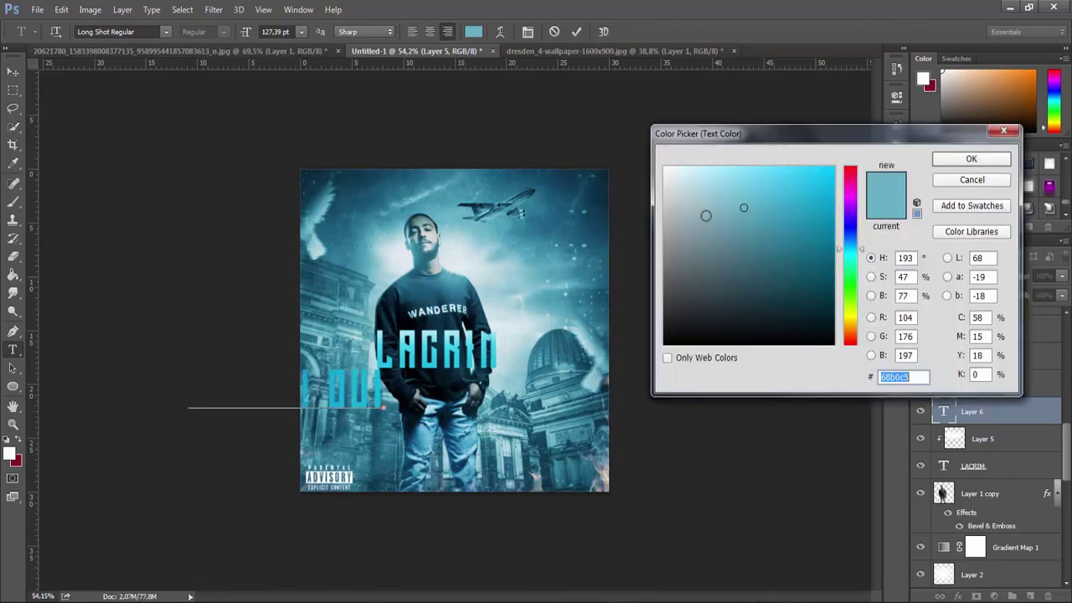
pyautogui.write('ffffff')
pyautogui.press('Return')
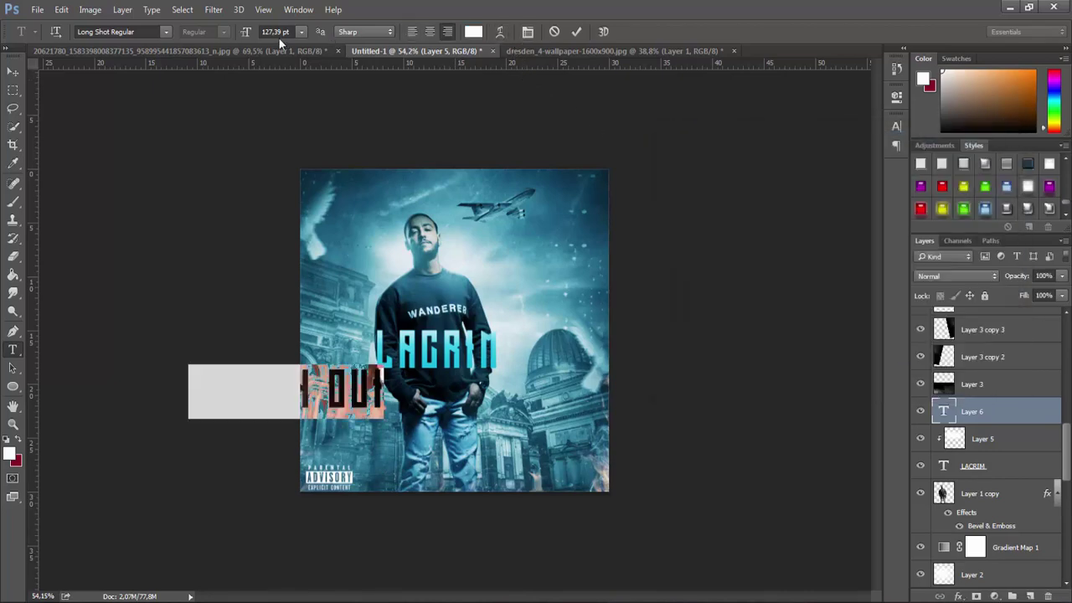
pyautogui.click(278, 37)
pyautogui.write('20')
pyautogui.press('Return')
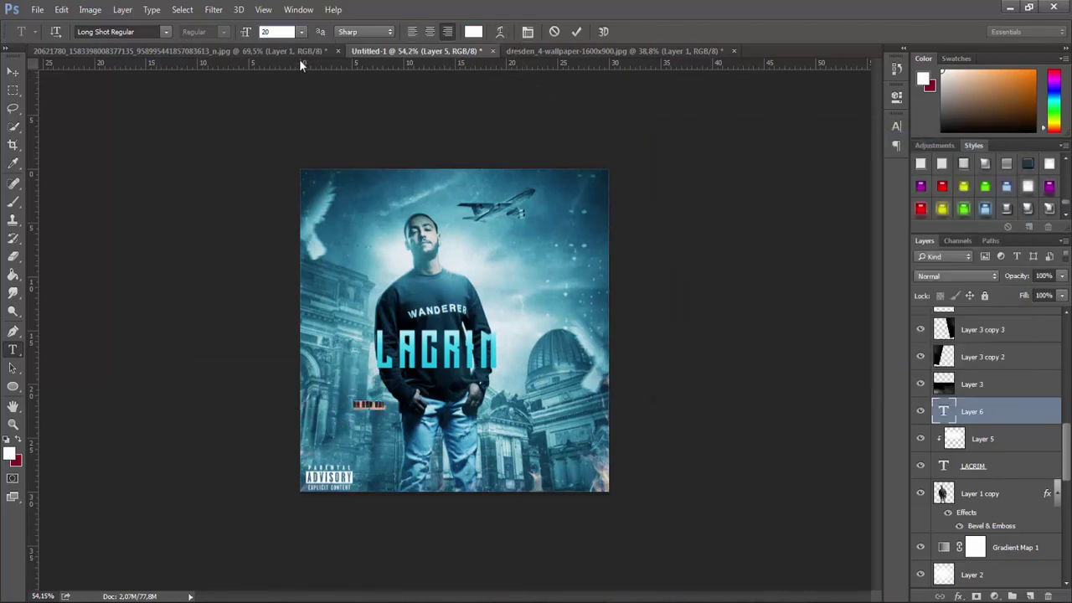
pyautogui.write('50')
pyautogui.press('Return')
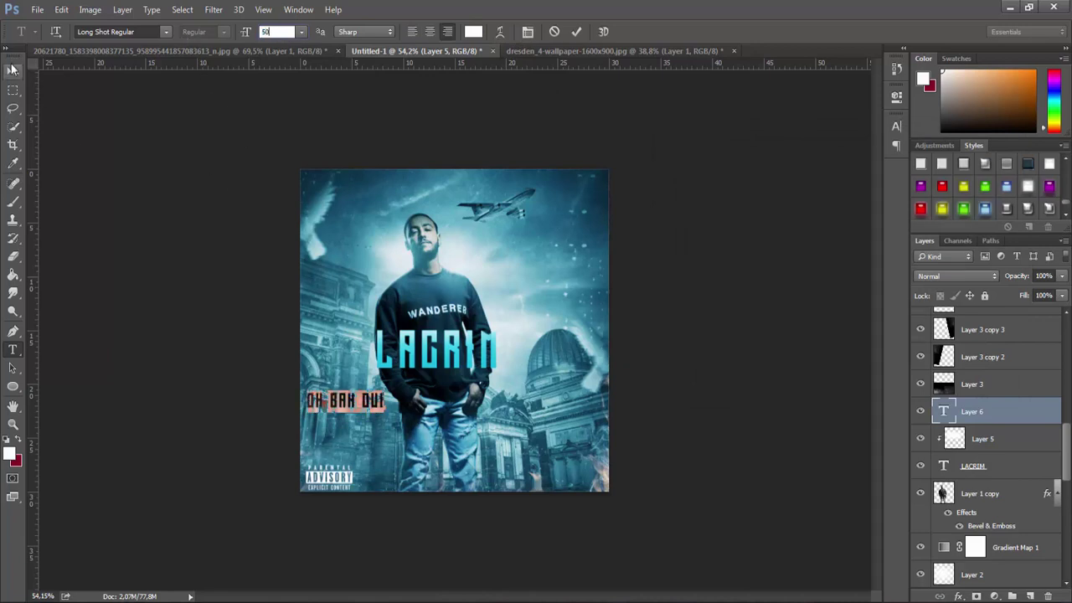
# Centre the subtitle under LACRIM and keep its font as Long Shot Regular
pyautogui.click(13, 72)
pyautogui.moveTo(344, 401); pyautogui.dragTo(440, 387)
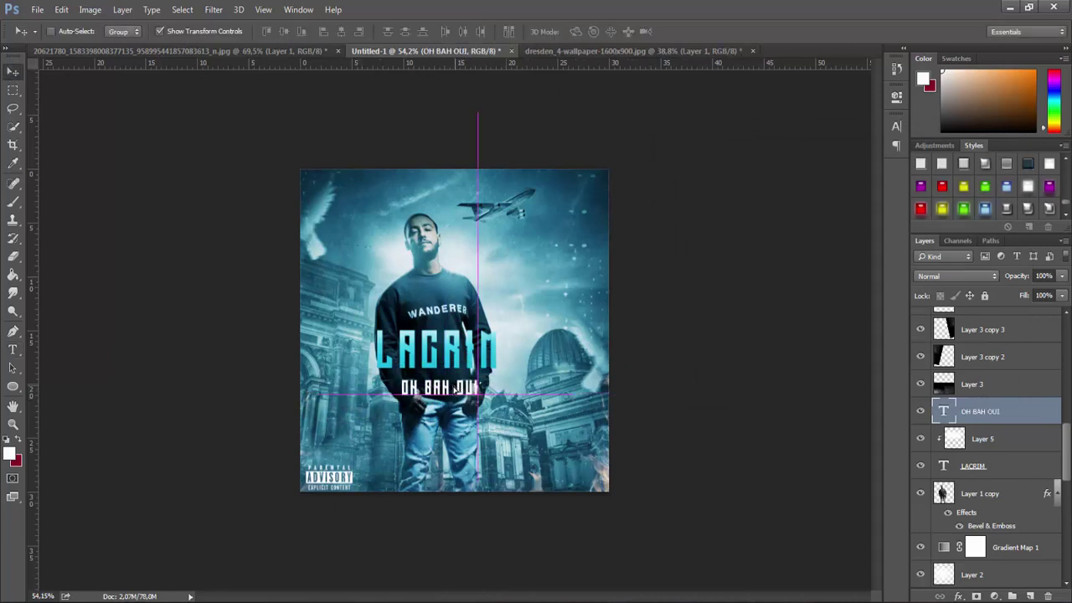
pyautogui.click(13, 349)
pyautogui.tripleClick(477, 387)
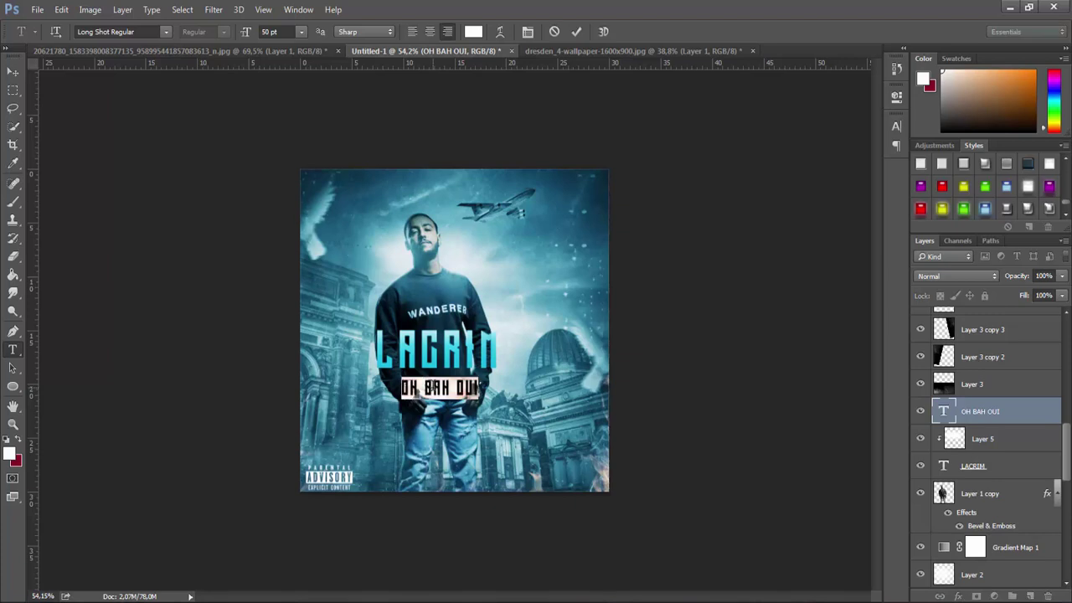
pyautogui.click(166, 31)
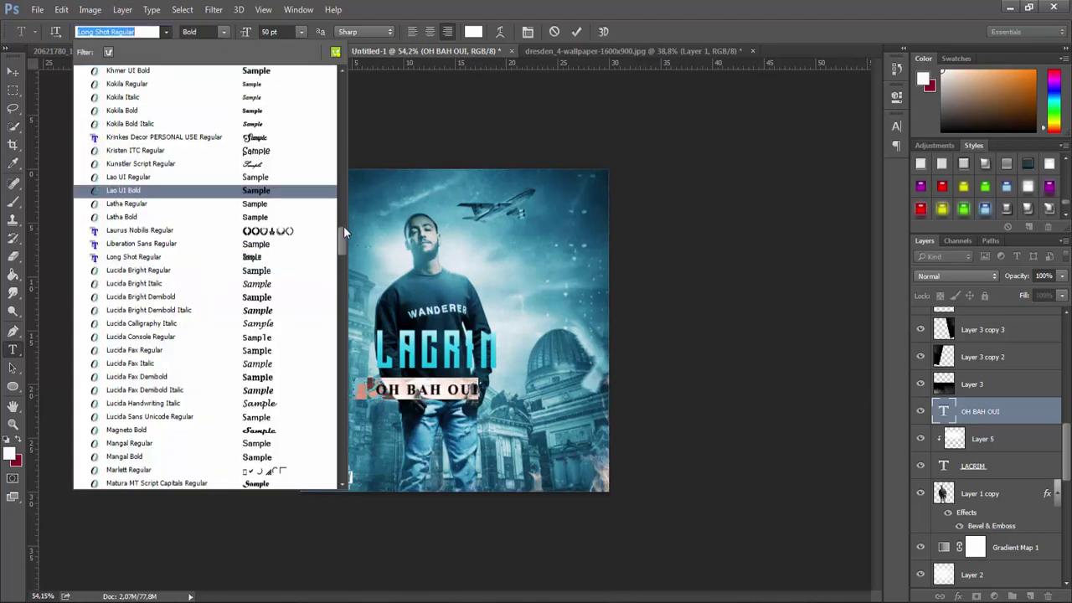
pyautogui.click(279, 257)
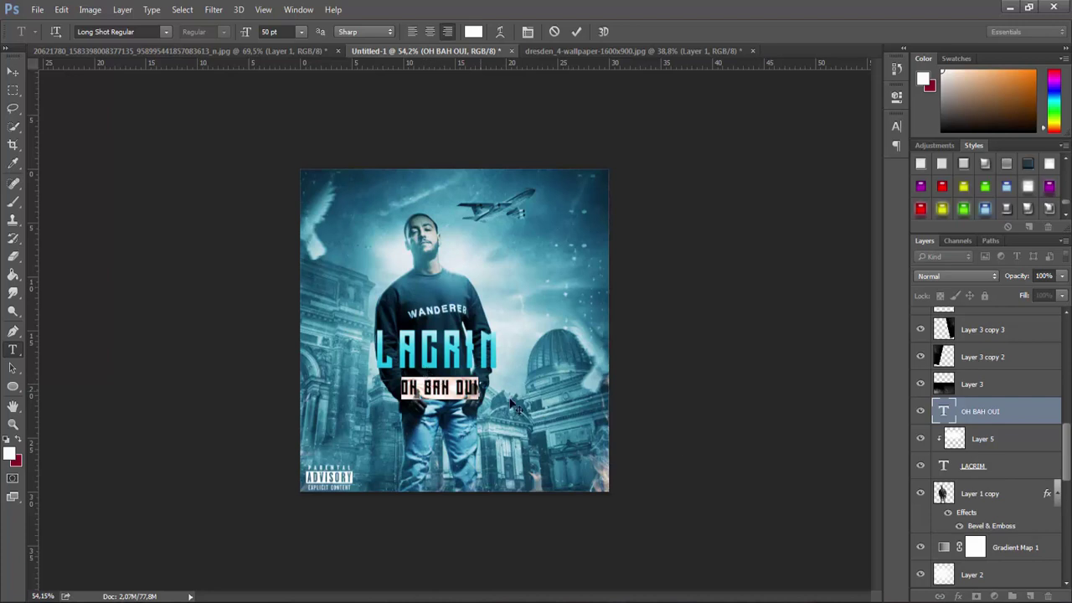
pyautogui.click(426, 386)
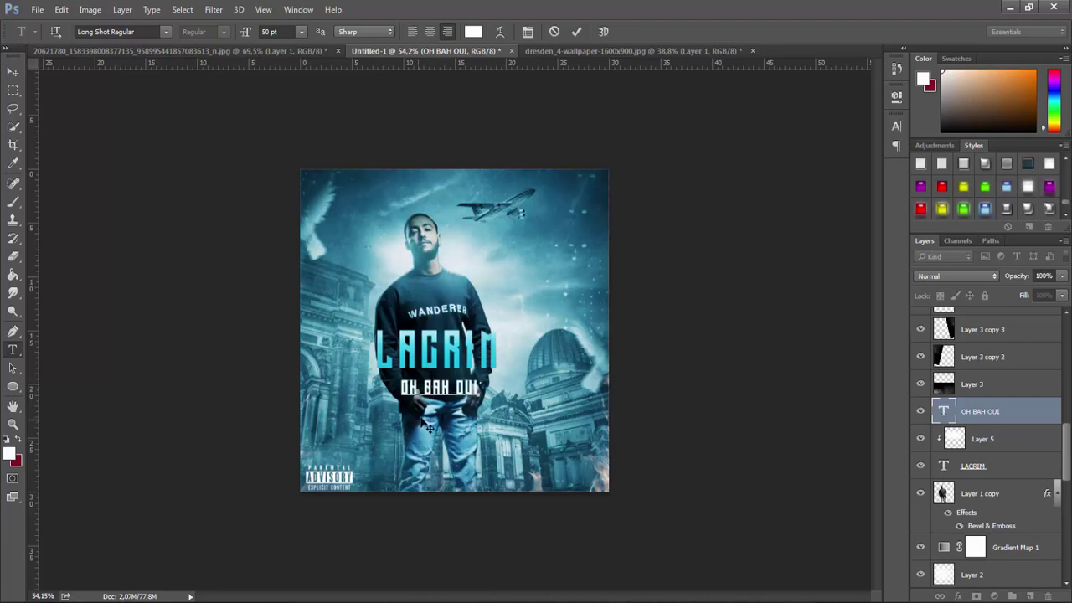
pyautogui.click(13, 72)
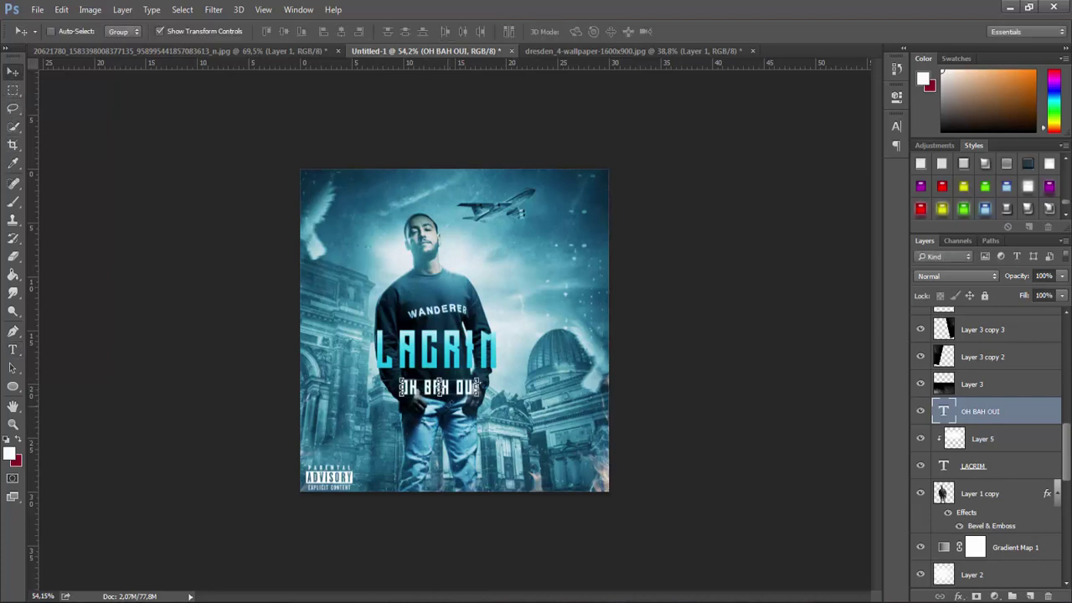
# Enlarge the title, light and subtitle group slightly and move it down and right
pyautogui.keyDown('shift'); pyautogui.click(967, 473); pyautogui.keyUp('shift')
pyautogui.moveTo(583, 174); pyautogui.dragTo(620, 135)
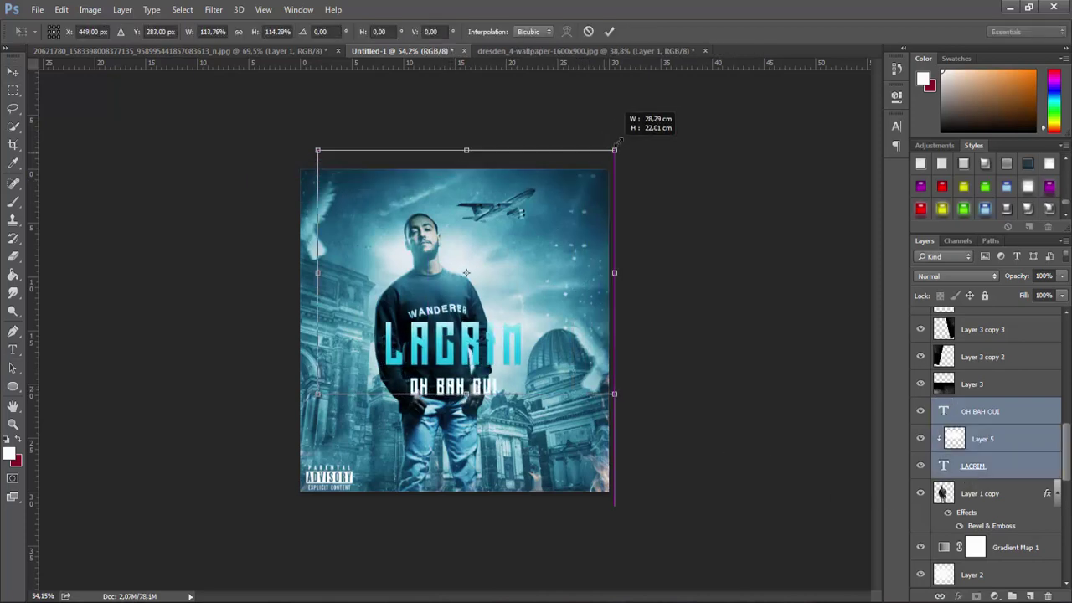
pyautogui.press('Return')
pyautogui.moveTo(478, 338); pyautogui.dragTo(505, 351)
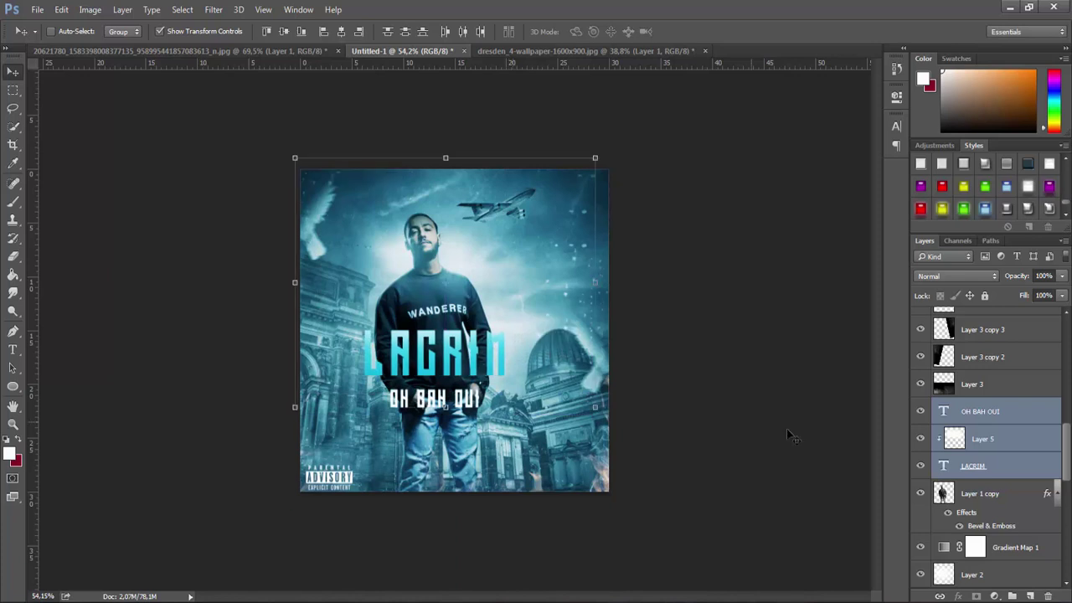
# Re-centre the OH BAH OUI subtitle and retouch its text to 60.16 pt
pyautogui.click(979, 411)
pyautogui.moveTo(463, 401)
pyautogui.mouseDown()
pyautogui.moveTo(473, 402)
pyautogui.moveTo(462, 401)
pyautogui.mouseUp()
pyautogui.click(13, 349)
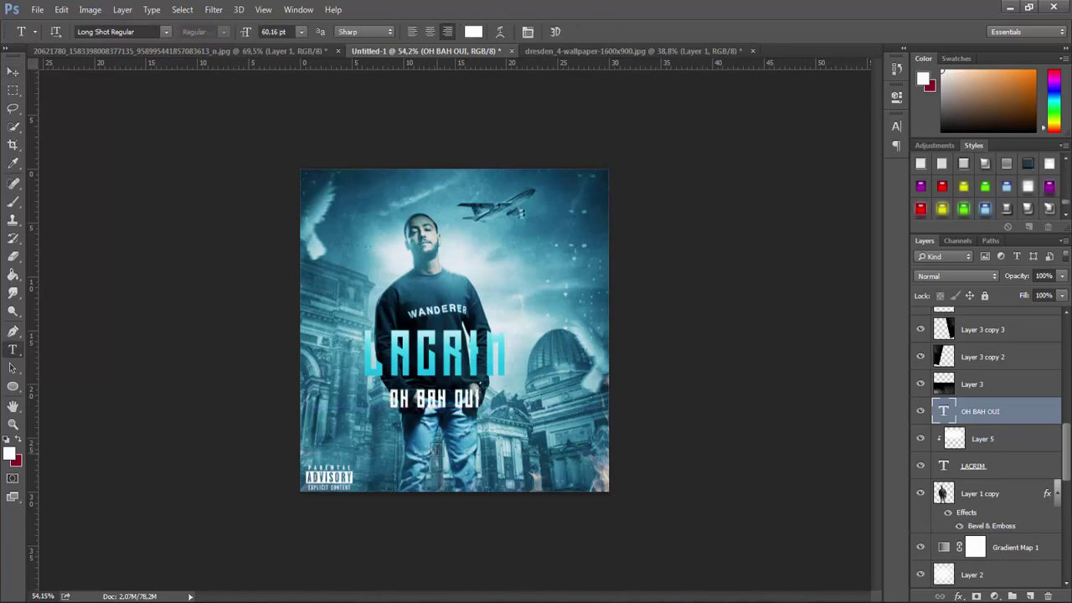
pyautogui.doubleClick(429, 400)
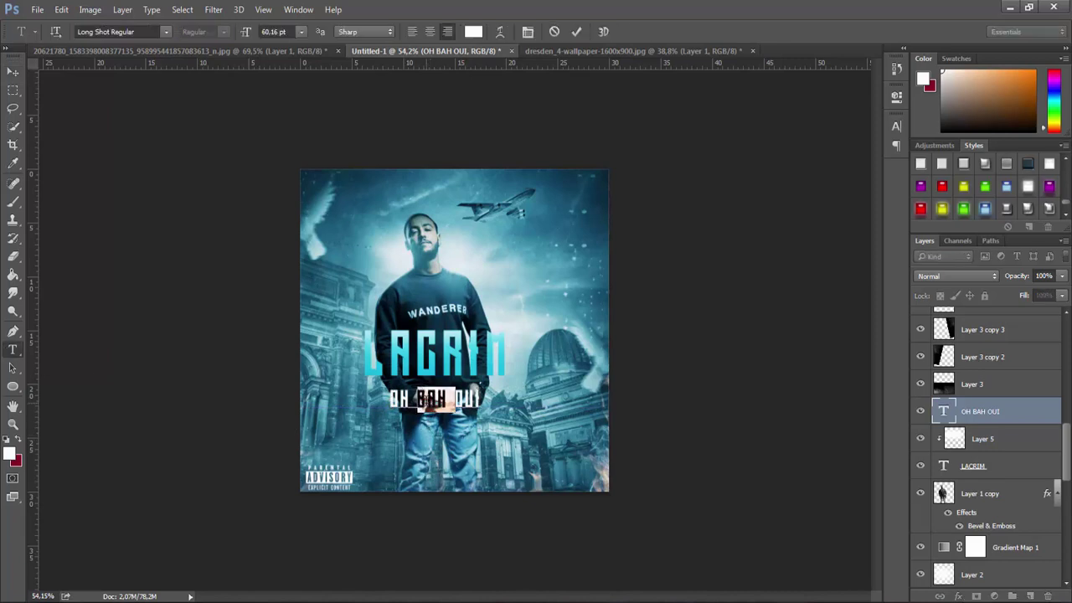
pyautogui.click(576, 34)
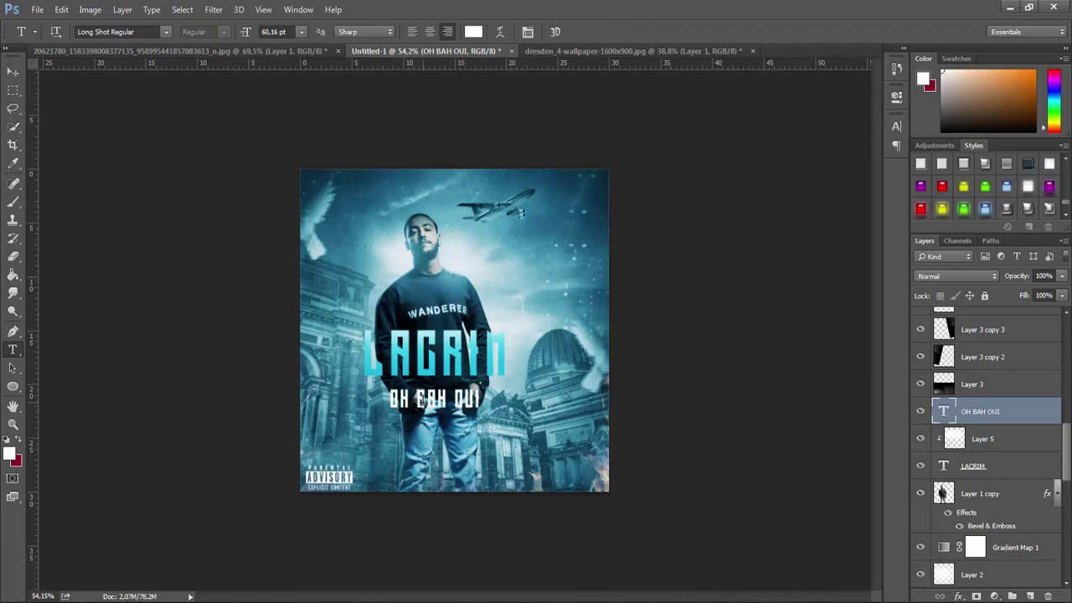
pyautogui.tripleClick(428, 399)
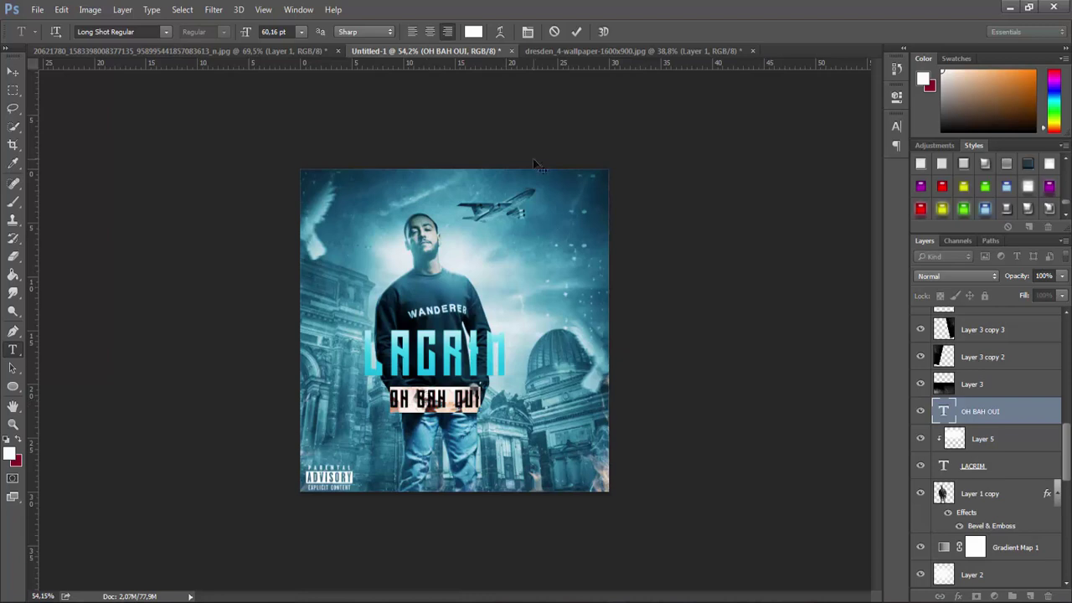
pyautogui.click(576, 34)
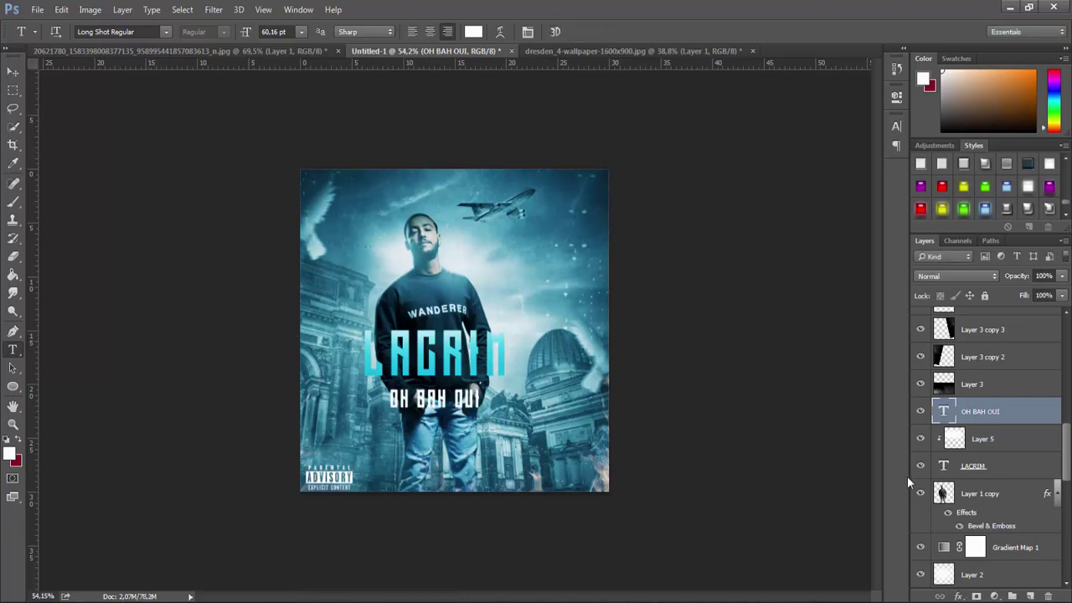
# Shift the LACRIM title and OH BAH OUI subtitle slightly right together
pyautogui.keyDown('shift'); pyautogui.click(957, 467); pyautogui.keyUp('shift')
pyautogui.click(13, 71)
pyautogui.moveTo(454, 393); pyautogui.dragTo(466, 394)
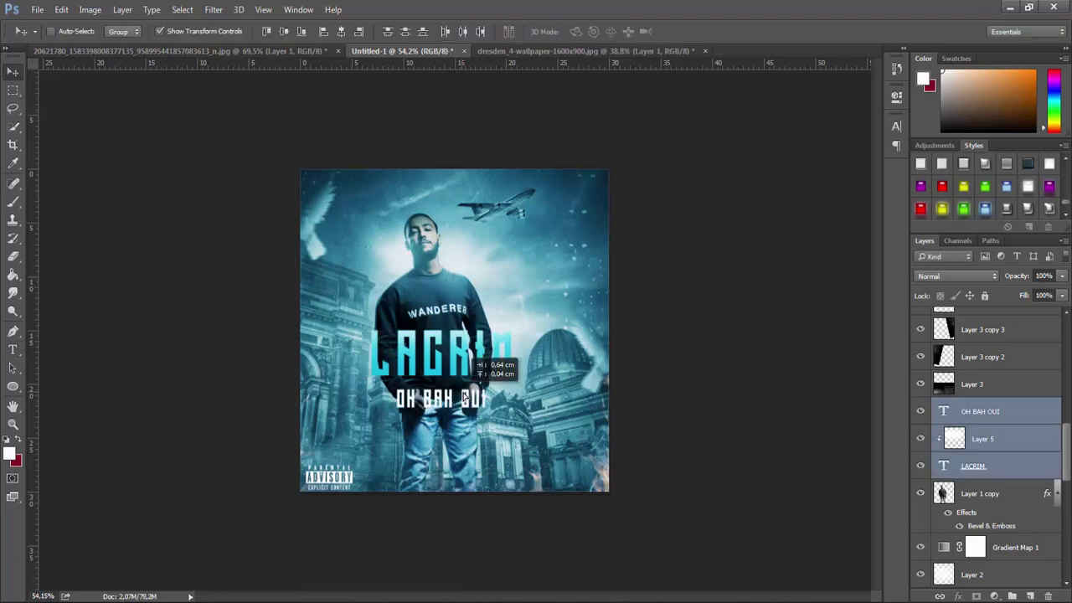
pyautogui.click(976, 411)
# Select the LACRIM title and Layer 5 and merge them into one layer
pyautogui.keyDown('ctrl'); pyautogui.click(944, 411); pyautogui.keyUp('ctrl')
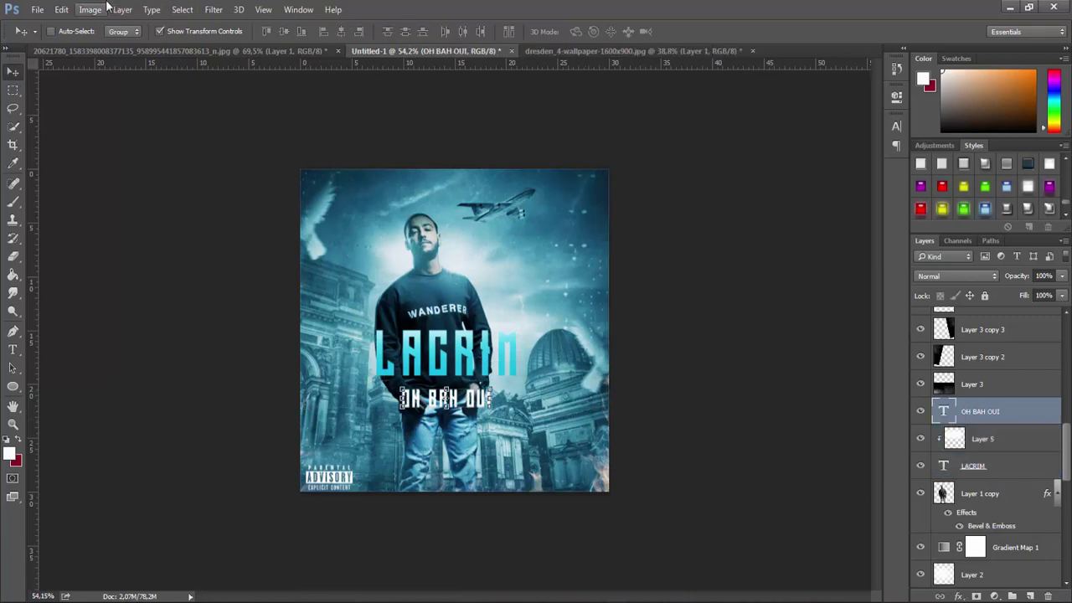
pyautogui.click(90, 9)
pyautogui.moveTo(108, 45)
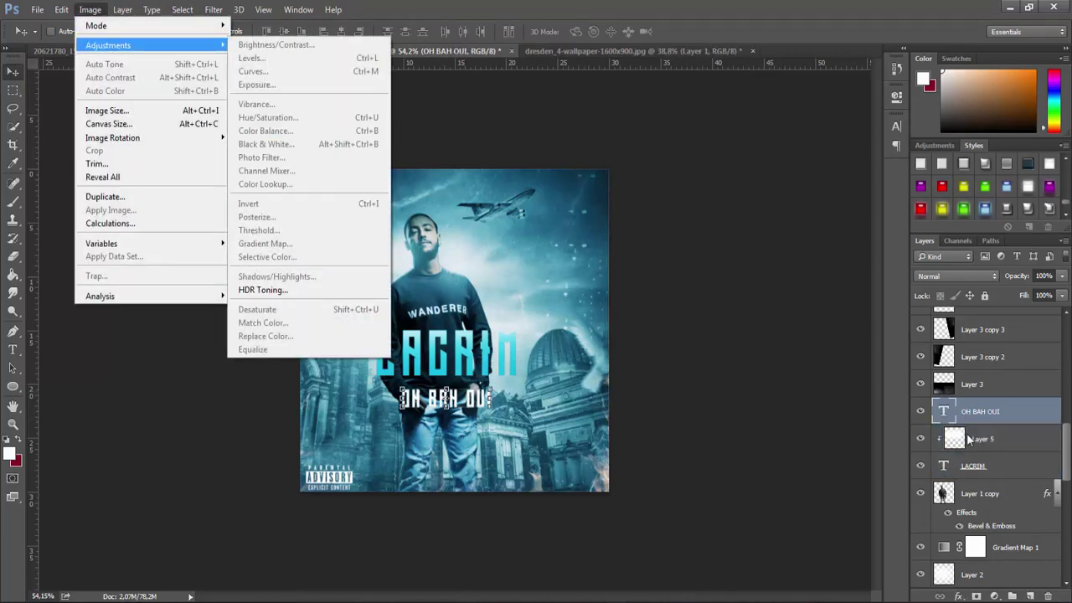
pyautogui.click(969, 438)
pyautogui.click(972, 466)
pyautogui.click(89, 9)
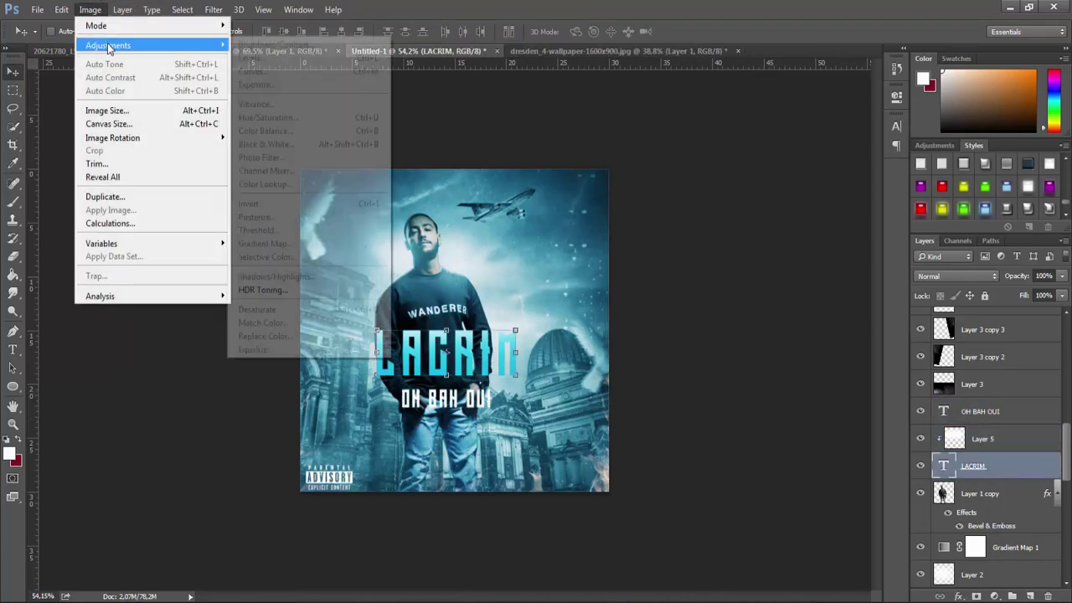
pyautogui.click(973, 467)
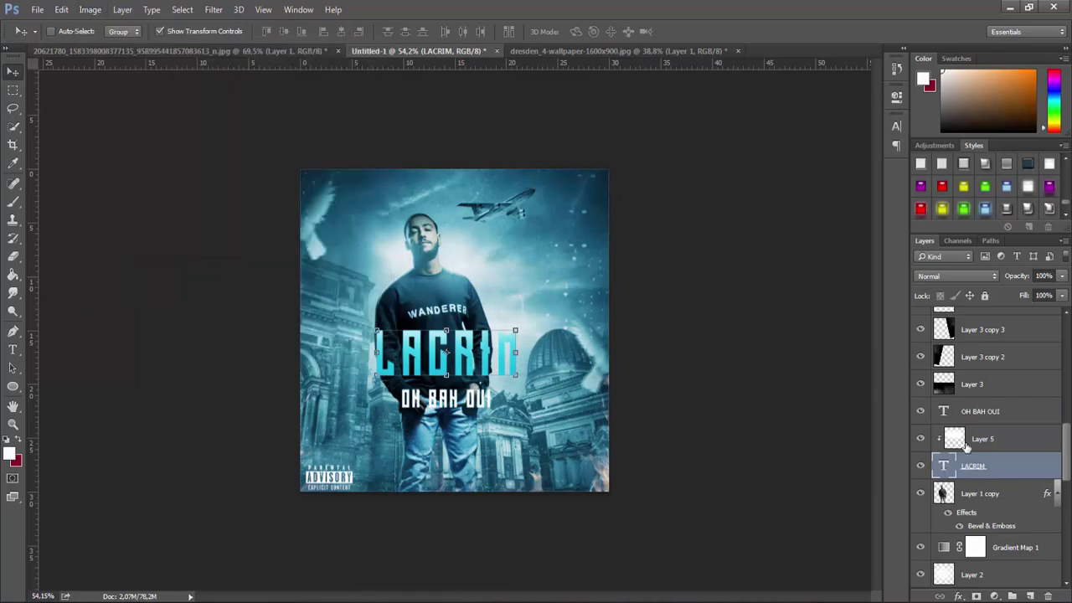
pyautogui.keyDown('shift'); pyautogui.click(967, 442); pyautogui.keyUp('shift')
pyautogui.hotkey('ctrl', 'e')
# Apply a Hue/Saturation hue shift of +6 to the merged title and nudge it into place
pyautogui.click(89, 10)
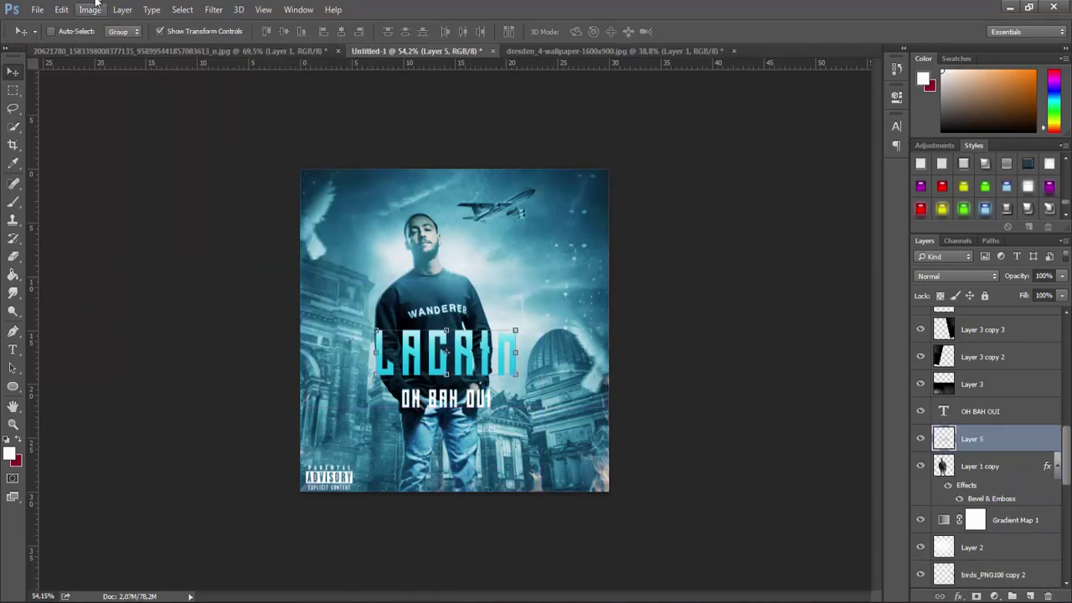
pyautogui.click(308, 117)
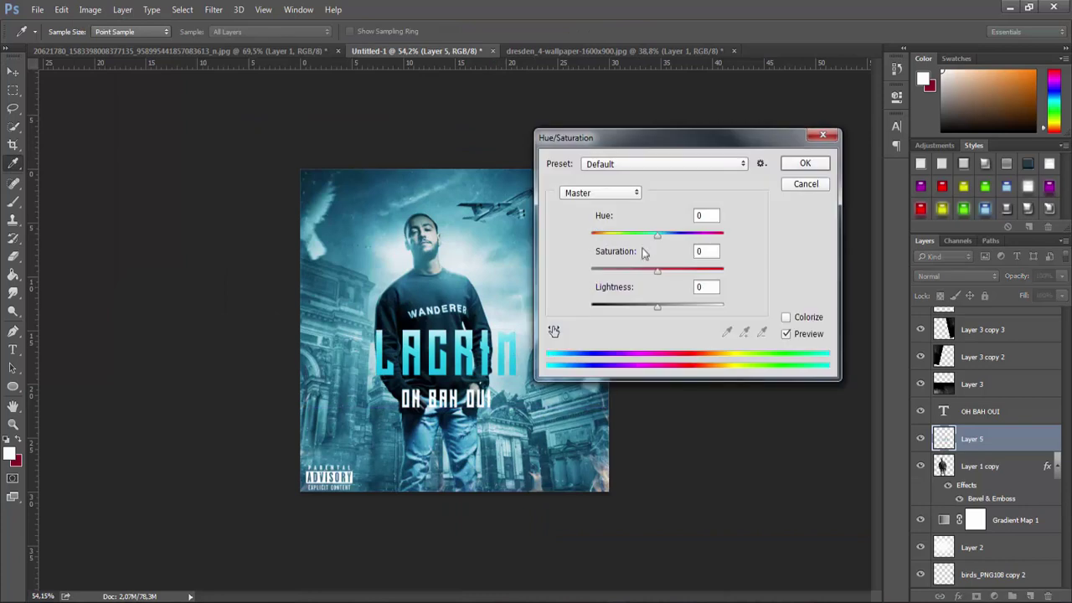
pyautogui.moveTo(657, 235)
pyautogui.mouseDown()
pyautogui.moveTo(648, 237)
pyautogui.moveTo(709, 244)
pyautogui.moveTo(671, 249)
pyautogui.mouseUp()
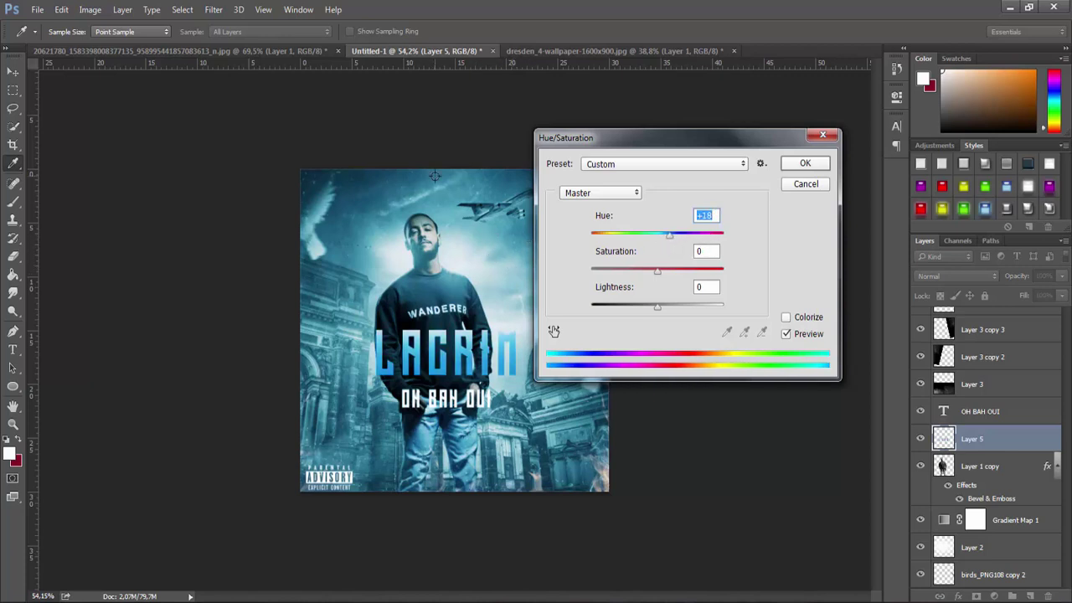
pyautogui.moveTo(668, 241); pyautogui.dragTo(661, 241)
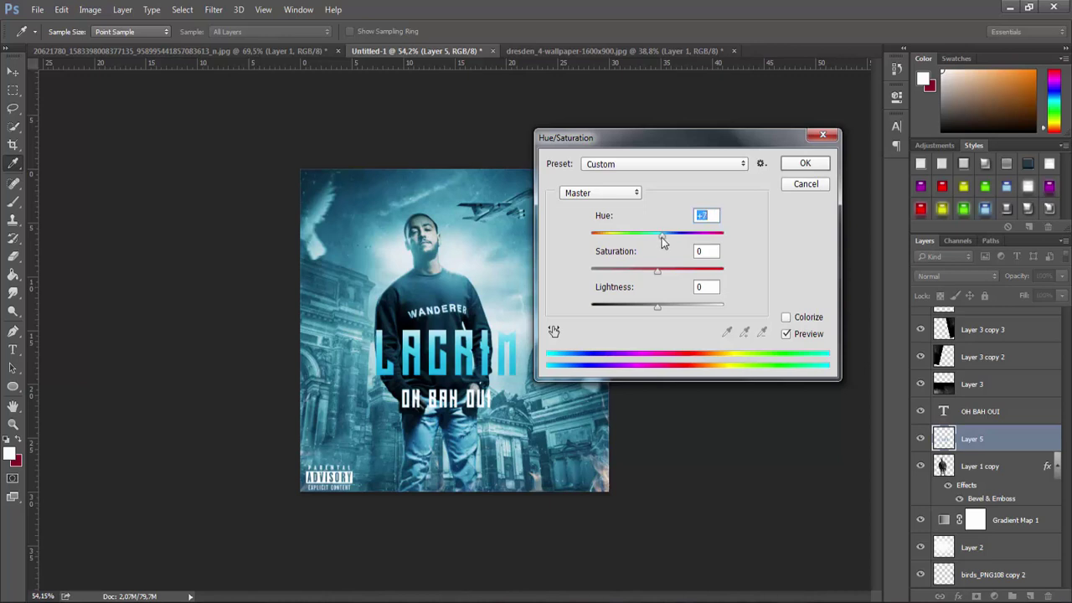
pyautogui.write('6')
pyautogui.press('Return')
pyautogui.moveTo(495, 362); pyautogui.dragTo(492, 362)
pyautogui.hotkey('alt', ']')
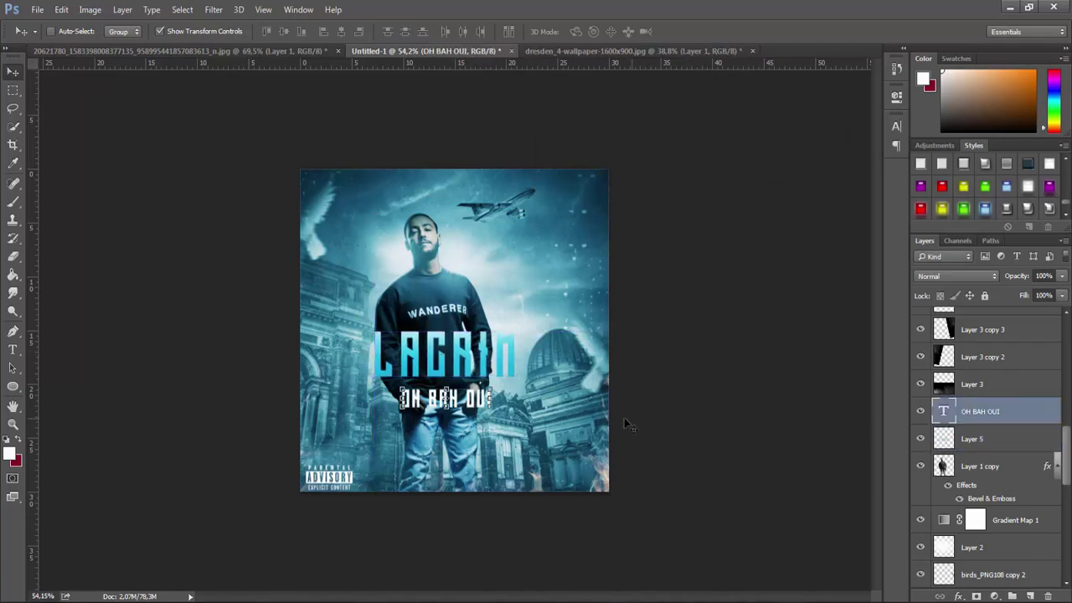
# Set the OH BAH OUI subtitle in the No Continue Regular font
pyautogui.click(12, 350)
pyautogui.moveTo(492, 400); pyautogui.dragTo(400, 401)
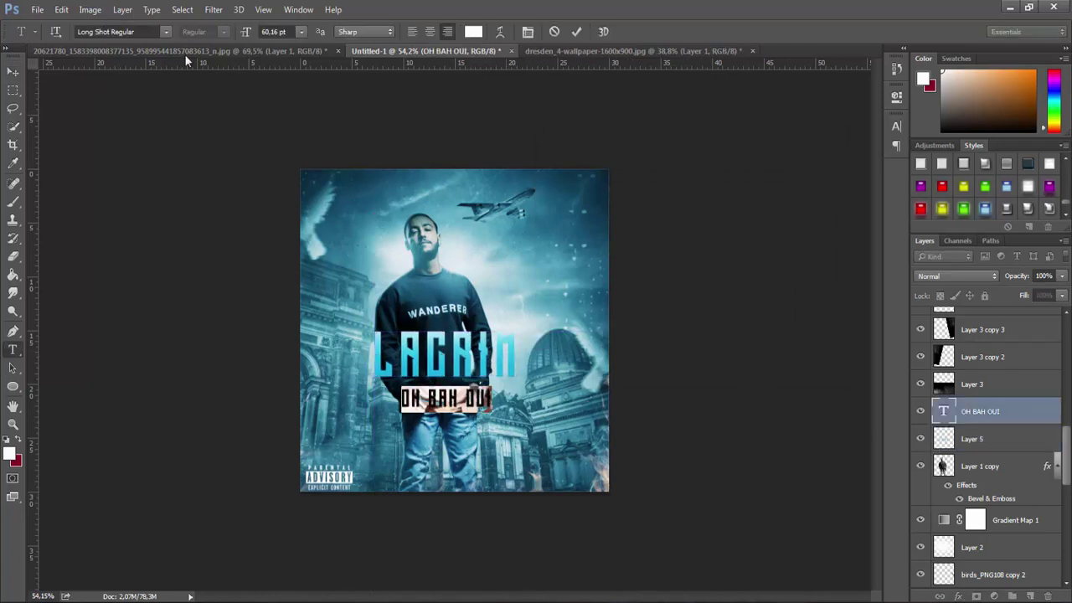
pyautogui.click(165, 31)
pyautogui.moveTo(342, 232); pyautogui.dragTo(342, 272)
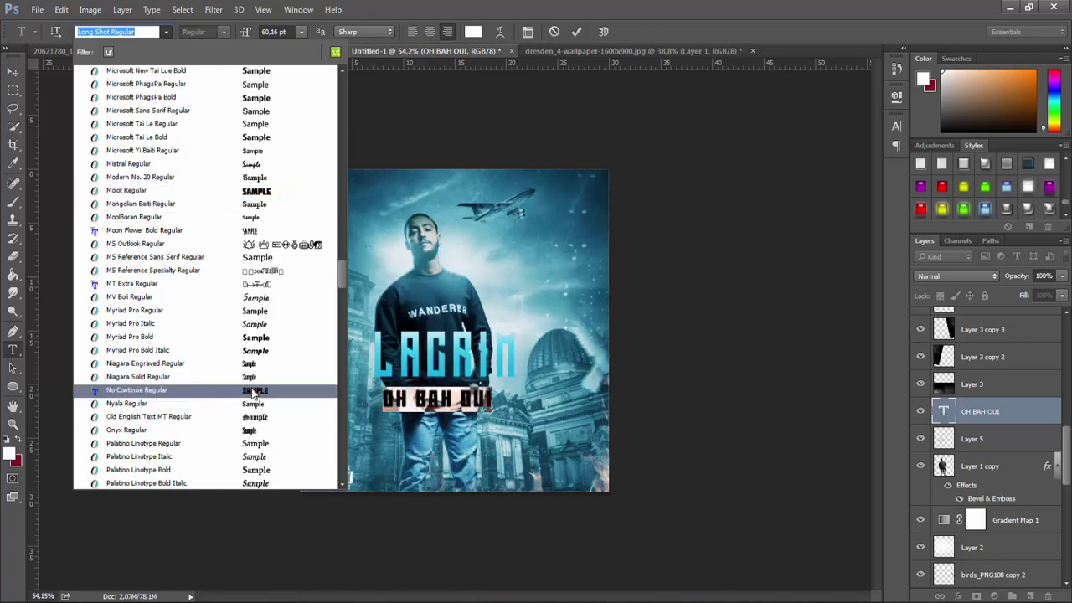
pyautogui.press('Escape')
pyautogui.write('No Continue')
# Enlarge the subtitle to 64.16 pt, place it beneath LACRIM, and start a new text layer
pyautogui.moveTo(247, 36); pyautogui.dragTo(251, 48)
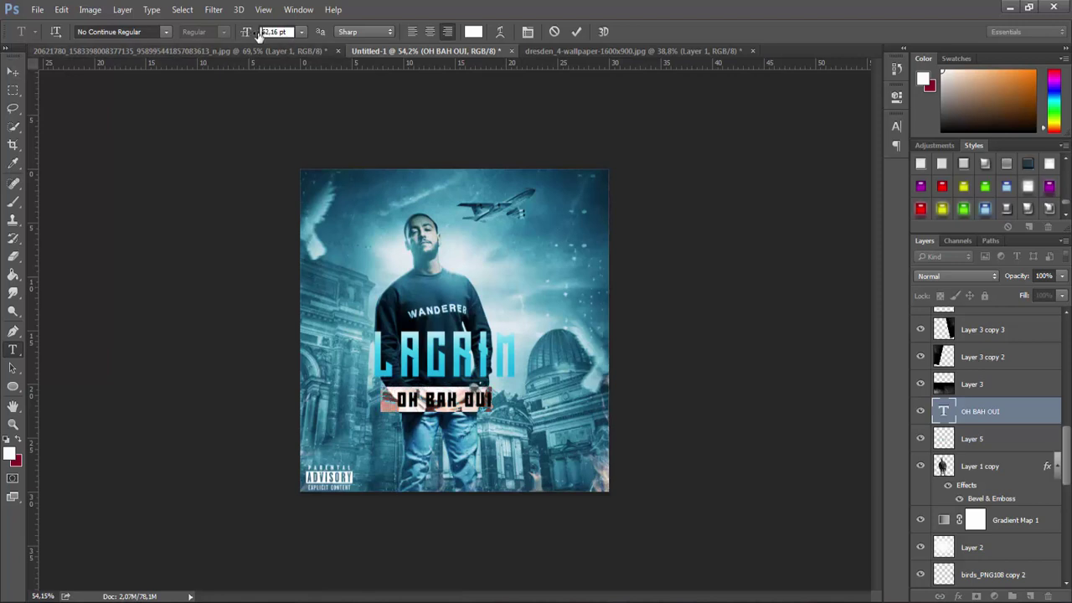
pyautogui.moveTo(251, 43); pyautogui.dragTo(277, 44)
pyautogui.click(14, 74)
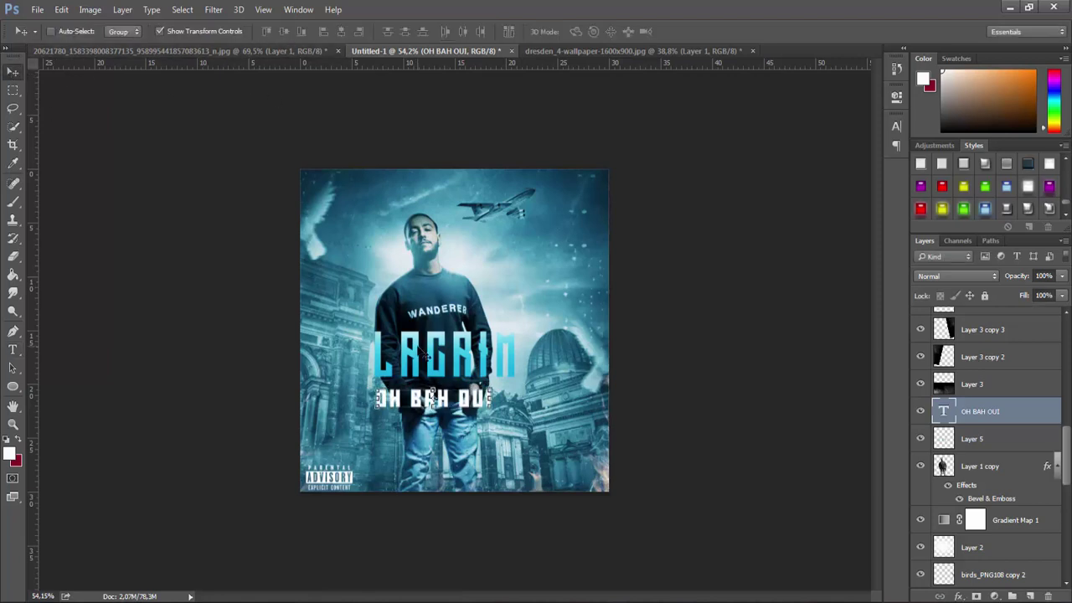
pyautogui.moveTo(458, 398); pyautogui.dragTo(503, 404)
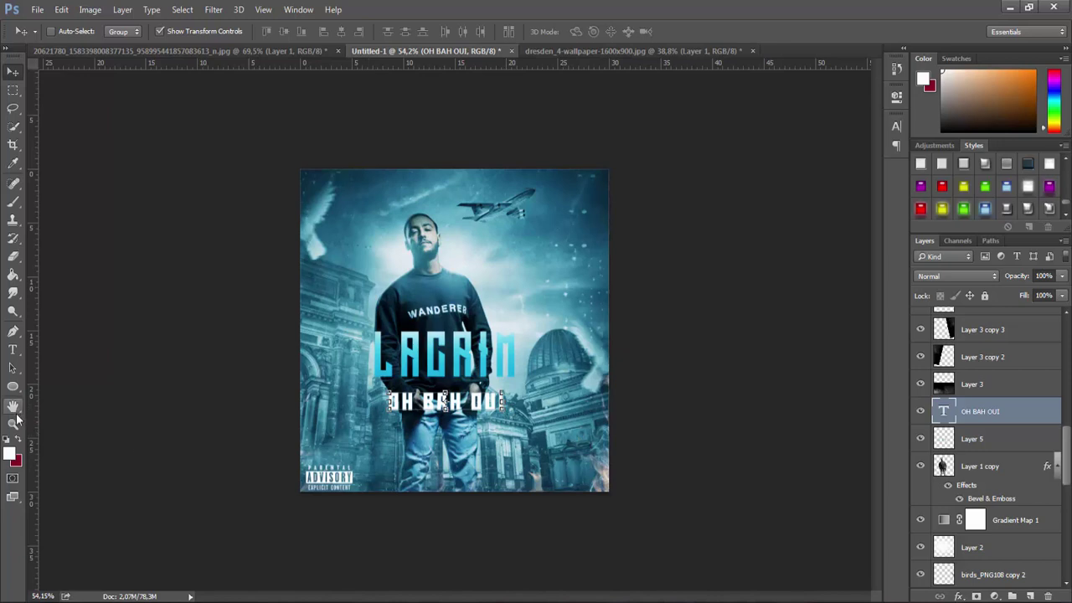
pyautogui.click(13, 349)
pyautogui.click(347, 236)
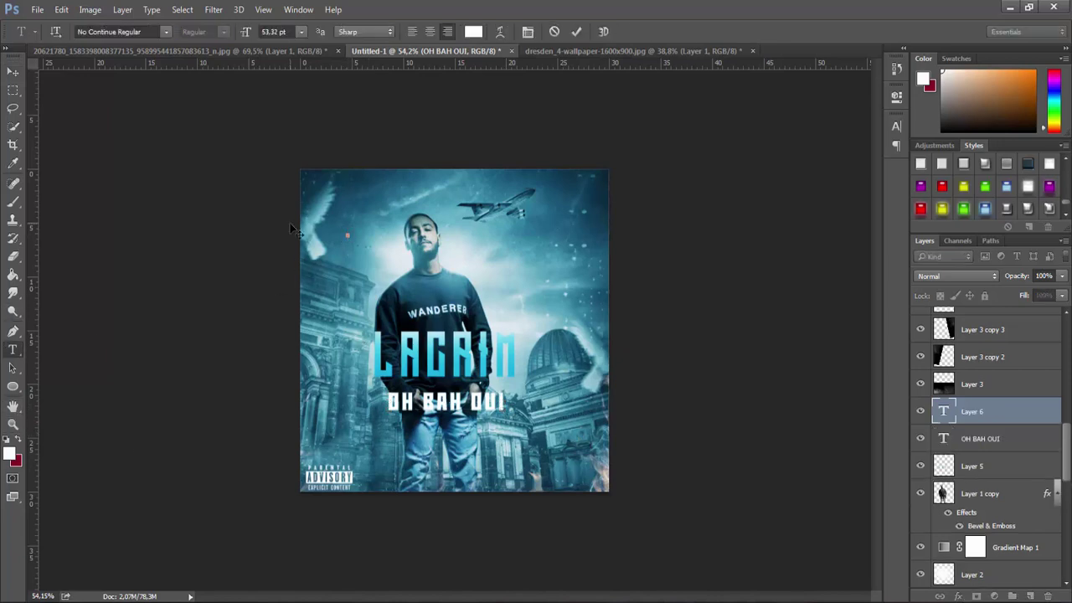
# Type the credit line 'ART WORK BY HAMZA GFX', correcting the mistyped ending
pyautogui.write('ART')
pyautogui.write('WORK BY')
pyautogui.write(' HAMZA IMA')
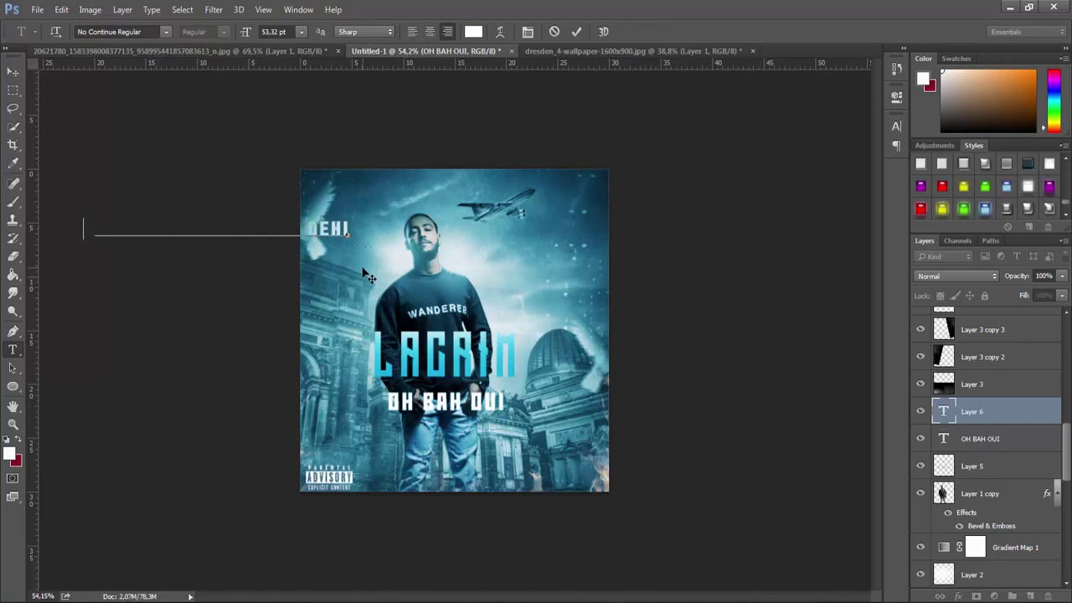
pyautogui.write('T')
pyautogui.click(694, 165)
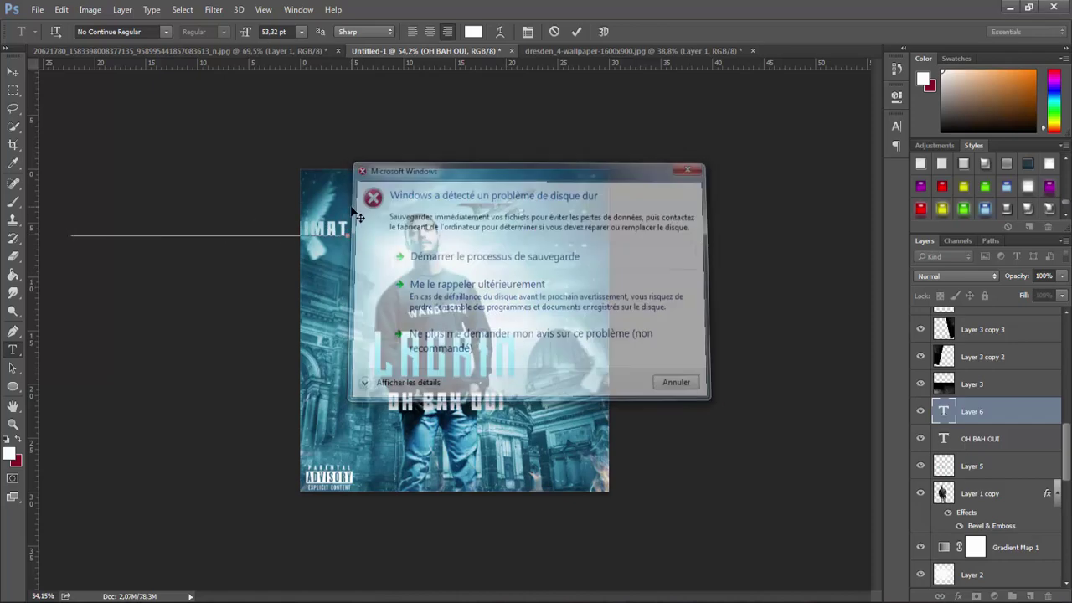
pyautogui.moveTo(350, 228)
pyautogui.mouseDown()
pyautogui.moveTo(294, 229)
pyautogui.moveTo(325, 231)
pyautogui.mouseUp()
pyautogui.press('BackSpace')
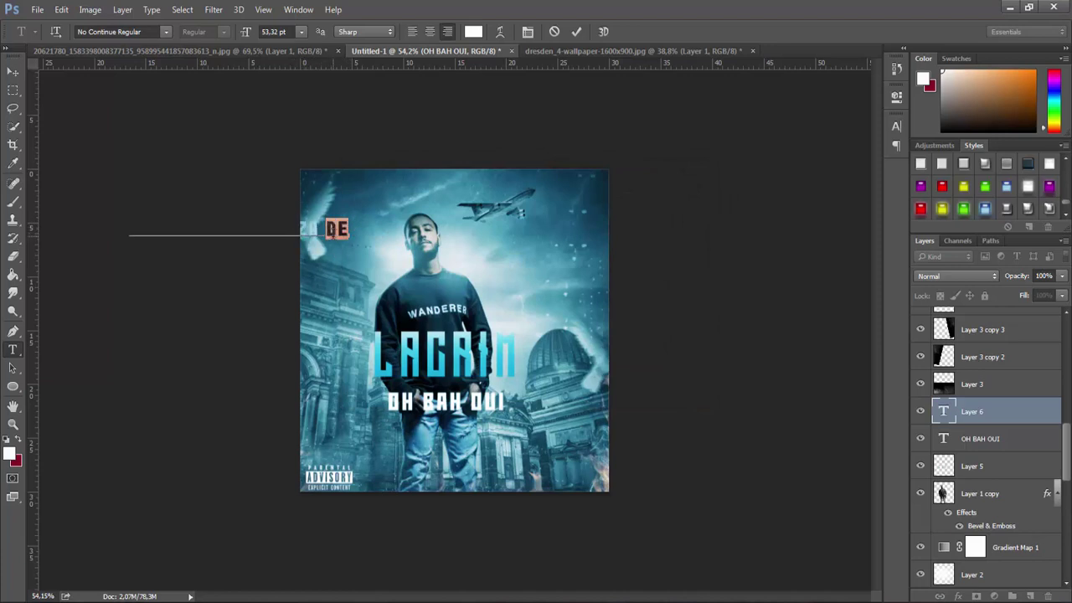
pyautogui.press('BackSpace')
pyautogui.press('BackSpace')
pyautogui.write('G')
pyautogui.write('FX')
# Give the credit line a 20 pt size and 1500 letter spacing
pyautogui.tripleClick(329, 228)
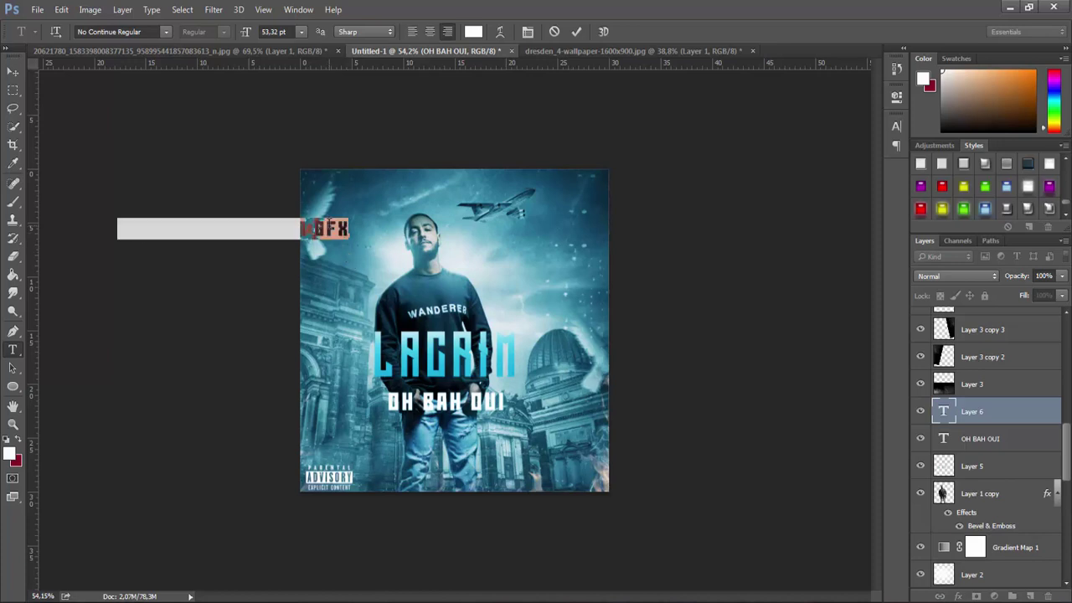
pyautogui.click(272, 31)
pyautogui.write('20')
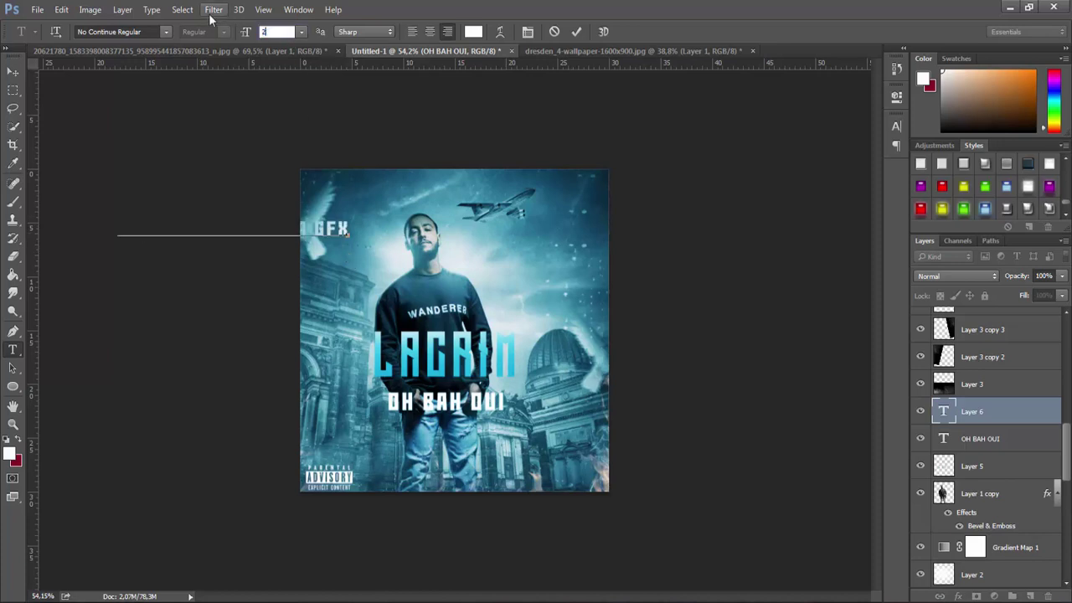
pyautogui.click(528, 31)
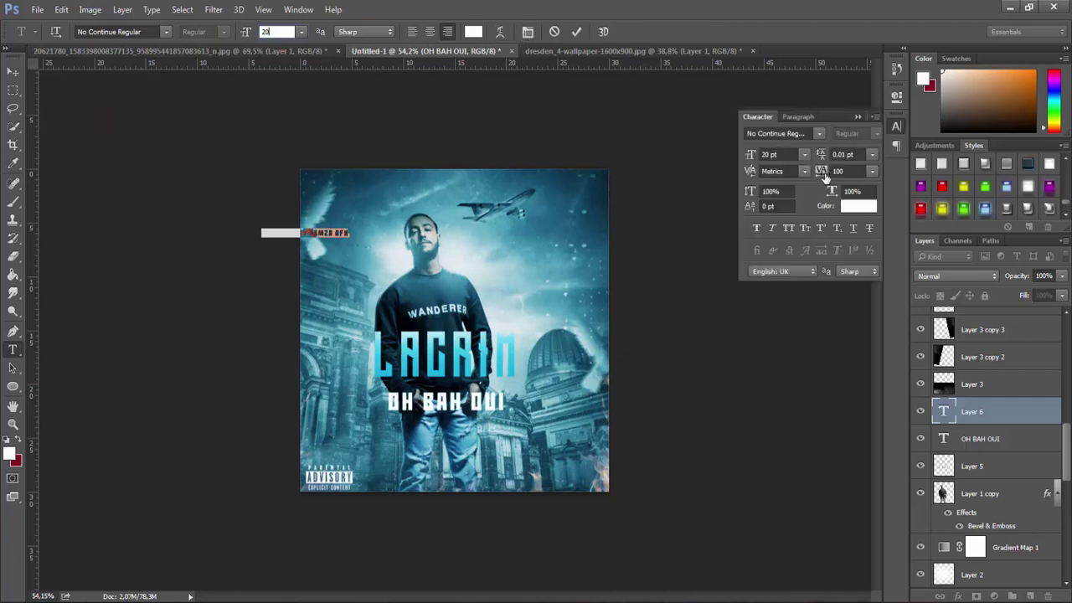
pyautogui.click(847, 171)
pyautogui.write('1500')
pyautogui.press('Return')
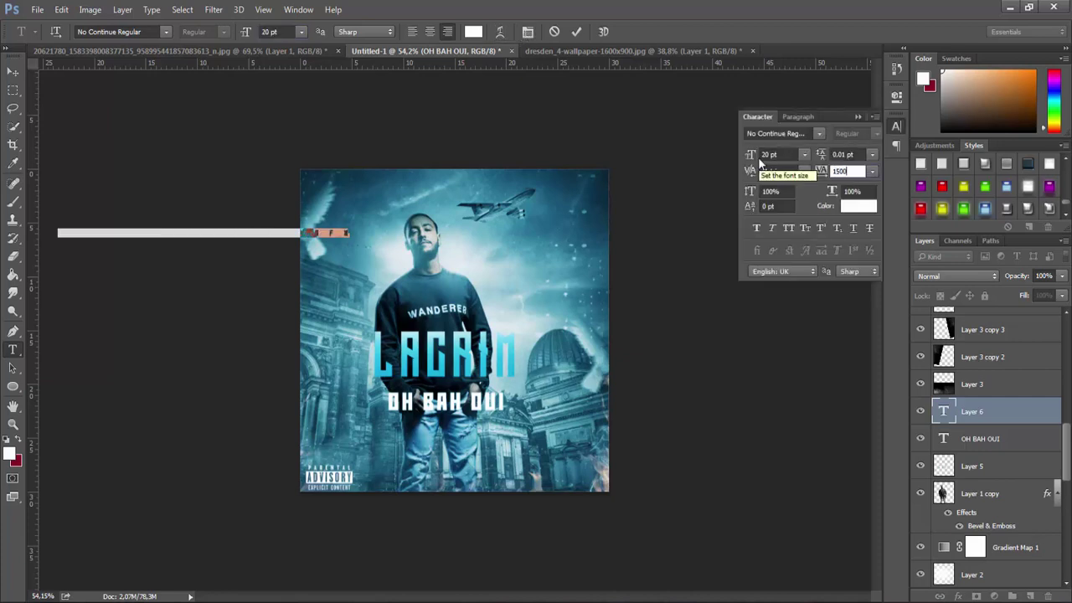
# Place the credit along the poster's top edge and reduce it to 18 pt
pyautogui.click(13, 70)
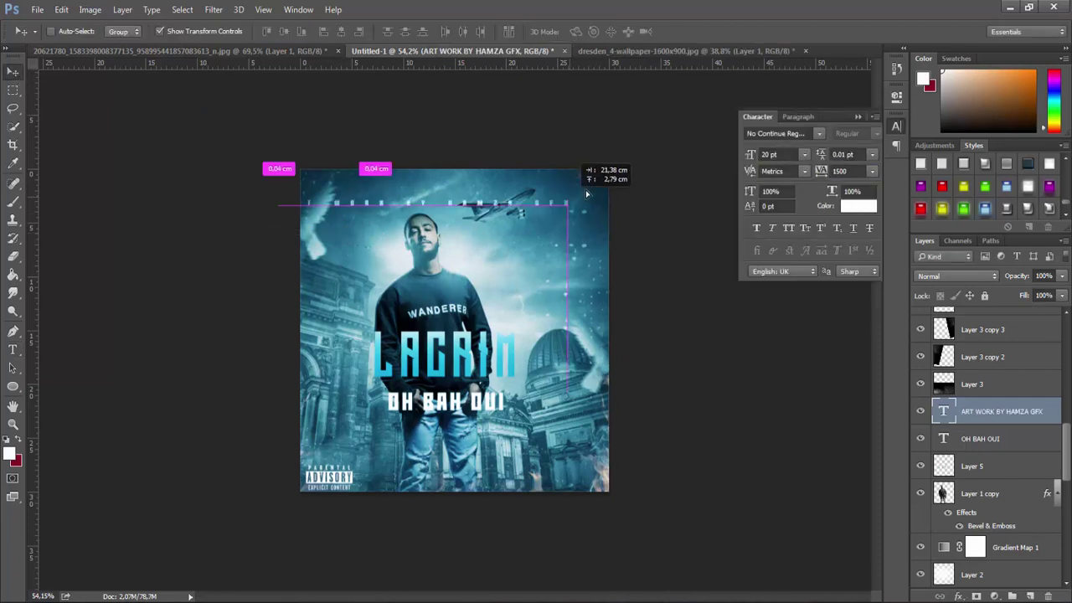
pyautogui.moveTo(346, 235); pyautogui.dragTo(590, 189)
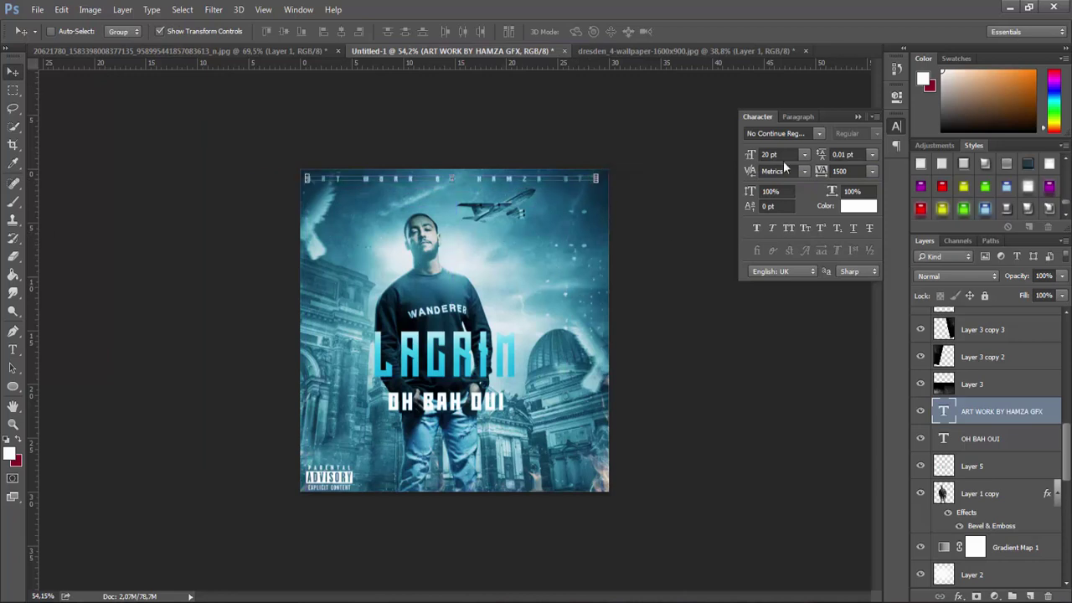
pyautogui.write('18')
pyautogui.press('Return')
pyautogui.moveTo(553, 177); pyautogui.dragTo(542, 182)
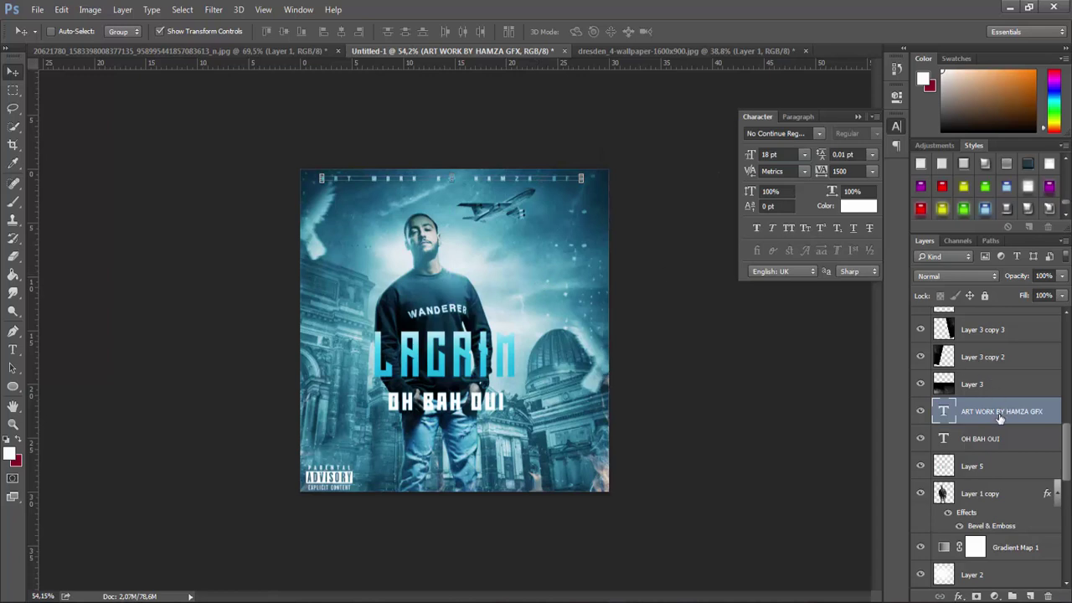
# Drag the ART WORK BY HAMZA GFX layer to the top of the stack and close the Character panel
pyautogui.scroll(3, 996, 418)
pyautogui.scroll(3, 990, 499)
pyautogui.scroll(1, 989, 499)
pyautogui.scroll(1, 984, 393)
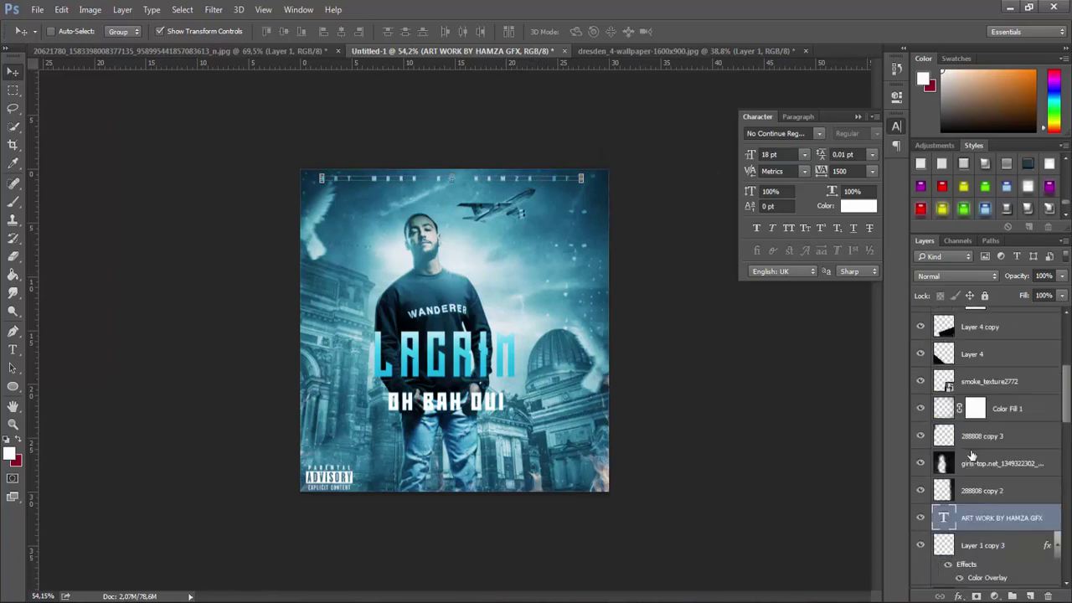
pyautogui.scroll(2, 1005, 536)
pyautogui.moveTo(1007, 395); pyautogui.dragTo(1006, 396)
pyautogui.scroll(3, 1005, 503)
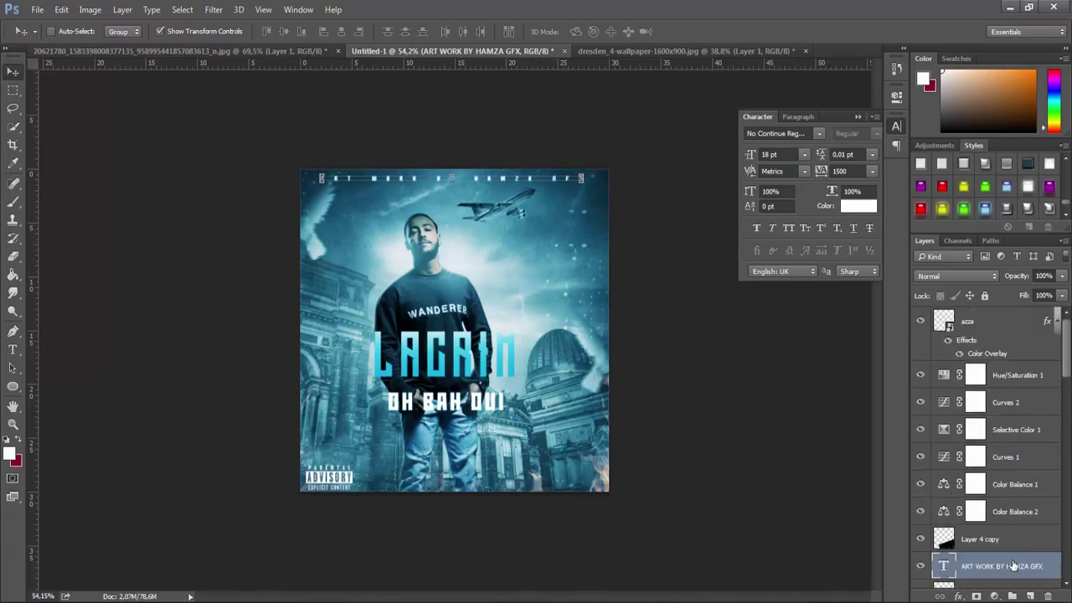
pyautogui.moveTo(1012, 566); pyautogui.dragTo(1004, 316)
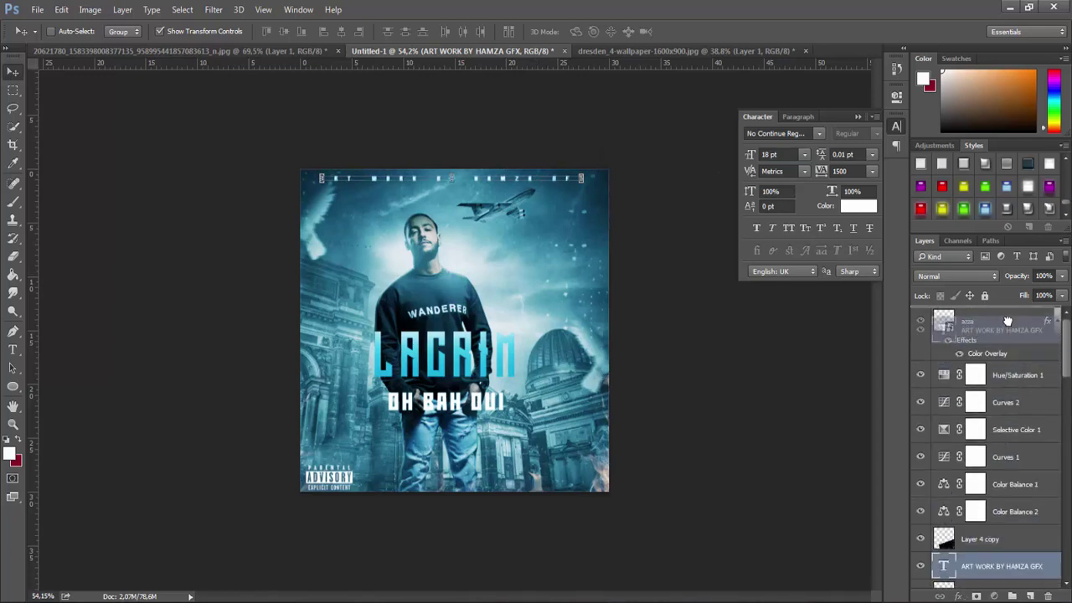
pyautogui.click(857, 116)
pyautogui.click(12, 310)
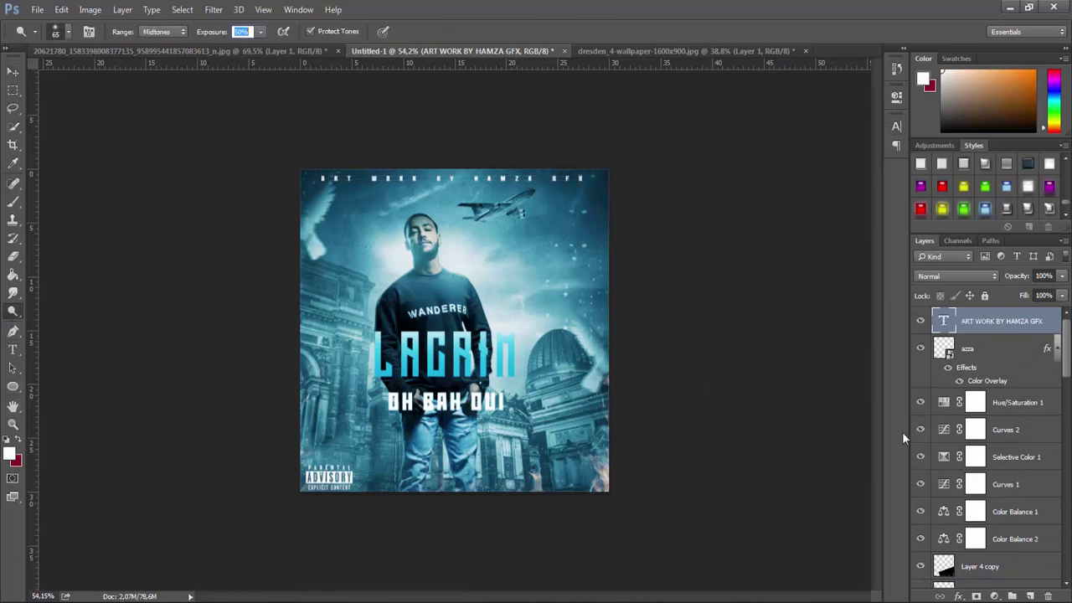
# Lower Layer 5's Hue/Saturation lightness to -15
pyautogui.scroll(-2, 960, 499)
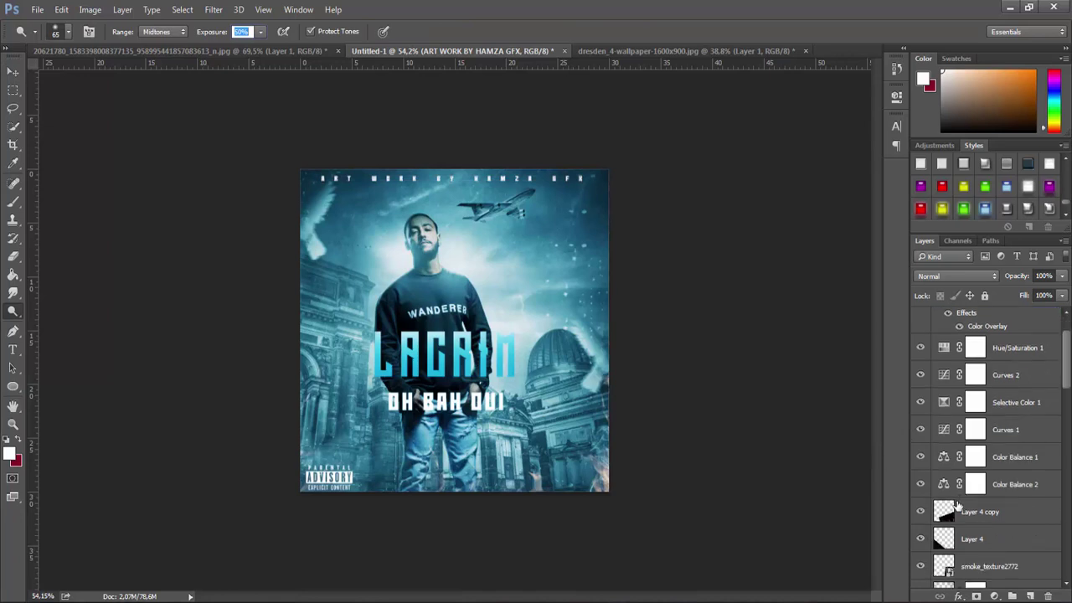
pyautogui.scroll(-2, 957, 504)
pyautogui.scroll(-2, 960, 494)
pyautogui.scroll(-2, 964, 485)
pyautogui.scroll(-2, 969, 475)
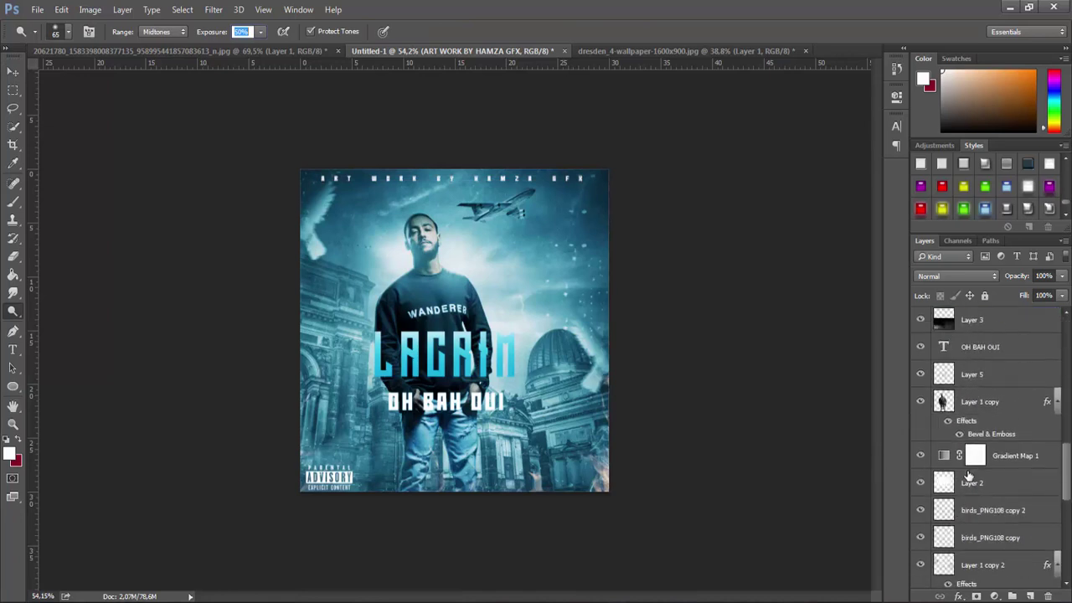
pyautogui.click(980, 350)
pyautogui.click(985, 379)
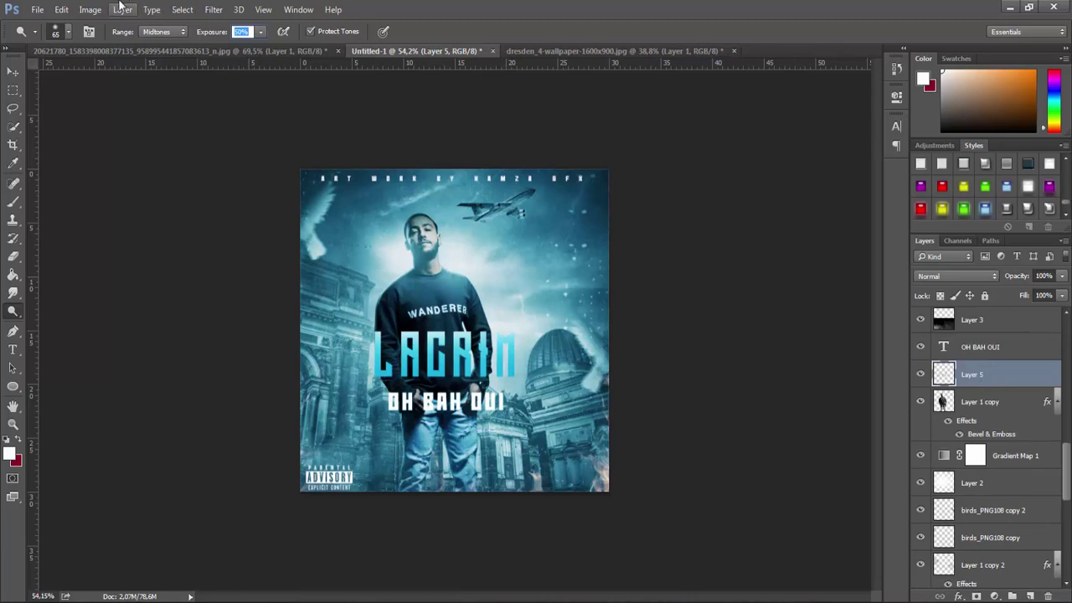
pyautogui.click(91, 10)
pyautogui.click(307, 117)
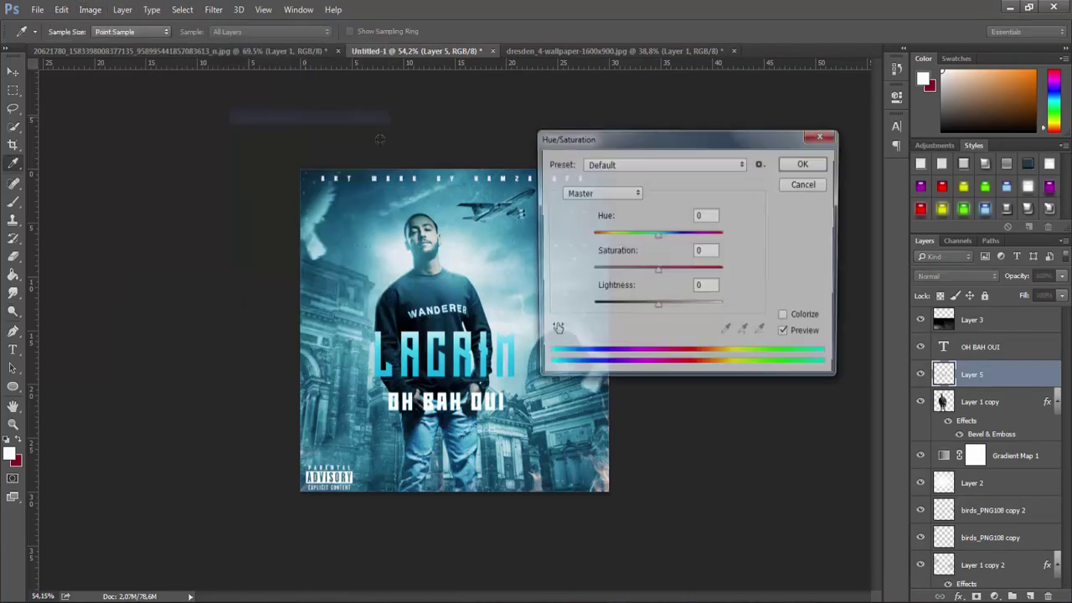
pyautogui.moveTo(654, 308); pyautogui.dragTo(647, 310)
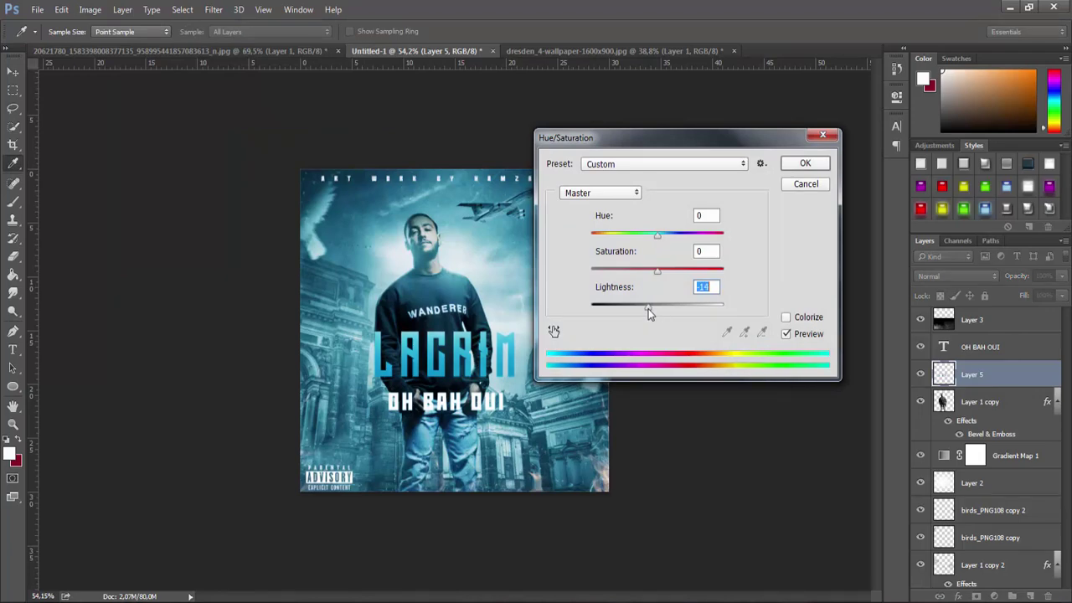
pyautogui.click(805, 163)
# Raise Layer 5's Levels black input to 23
pyautogui.click(89, 9)
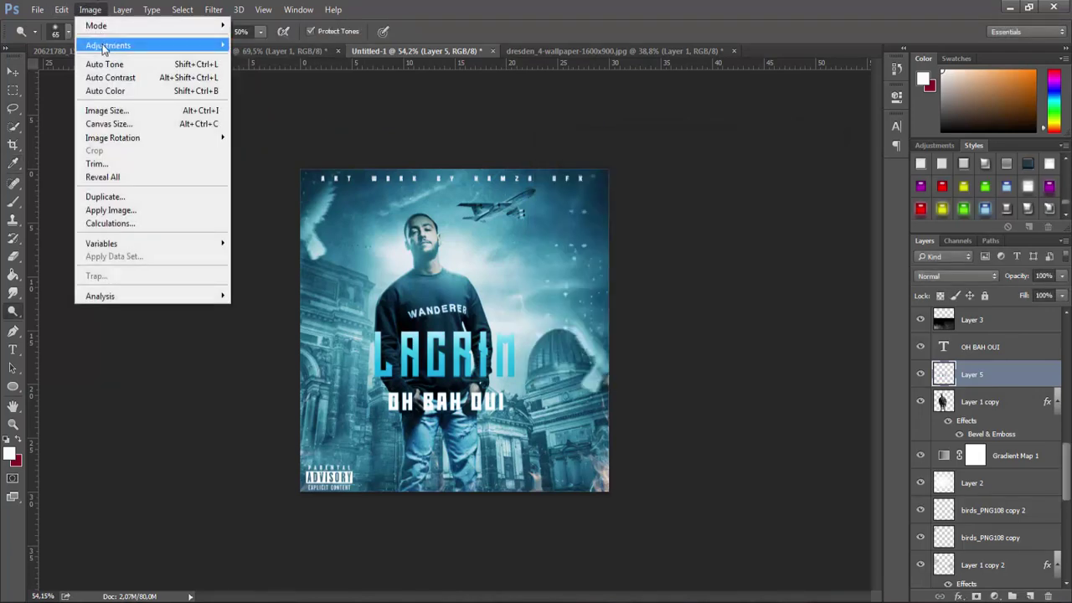
pyautogui.click(393, 53)
pyautogui.moveTo(500, 119); pyautogui.dragTo(598, 100)
pyautogui.moveTo(519, 259); pyautogui.dragTo(546, 260)
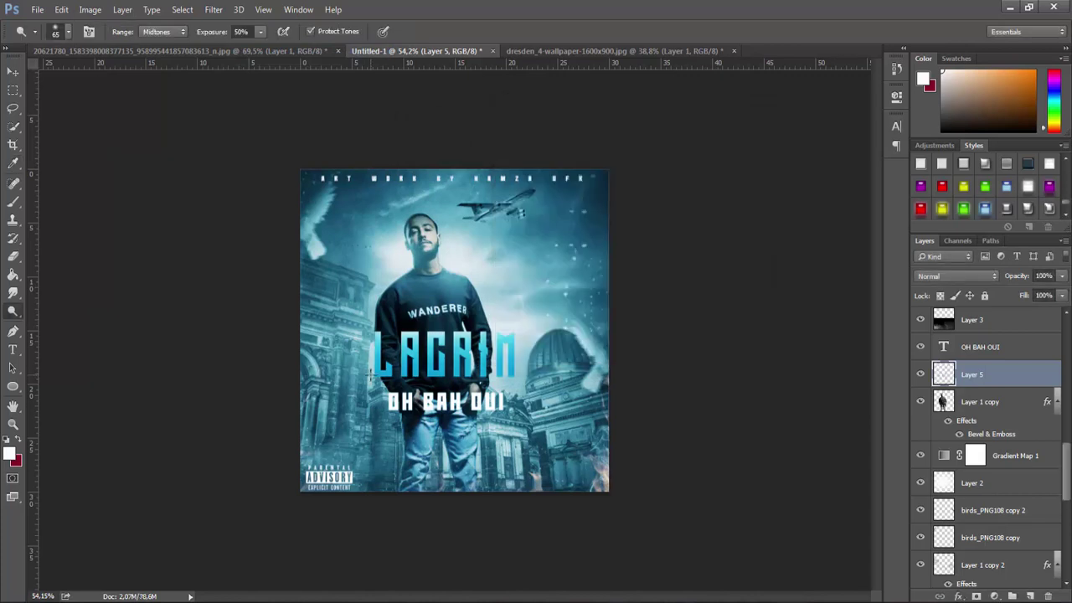
pyautogui.click(38, 9)
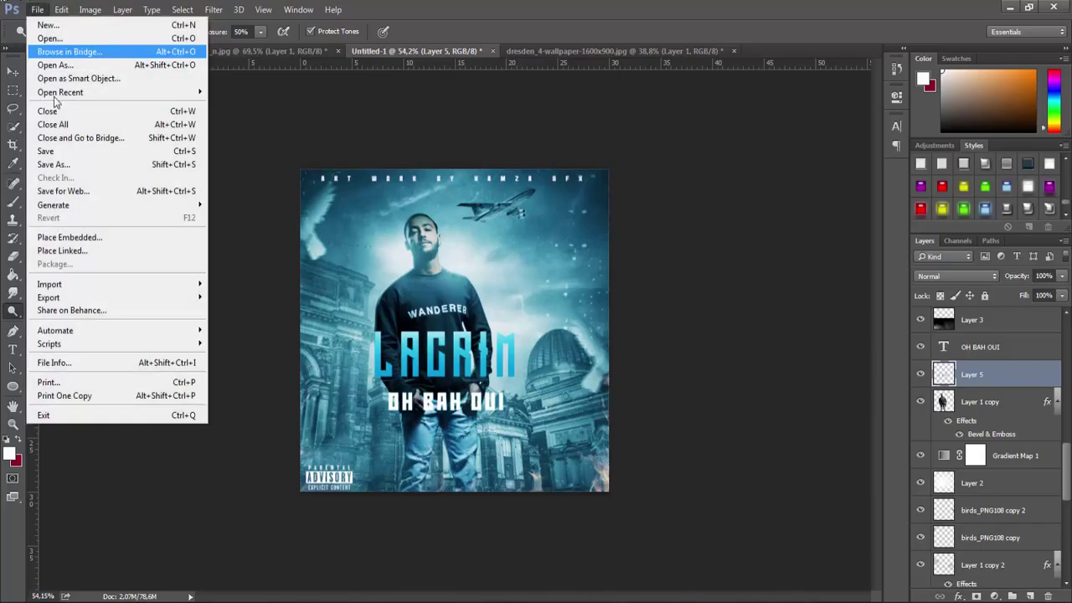
pyautogui.click(67, 237)
pyautogui.click(52, 184)
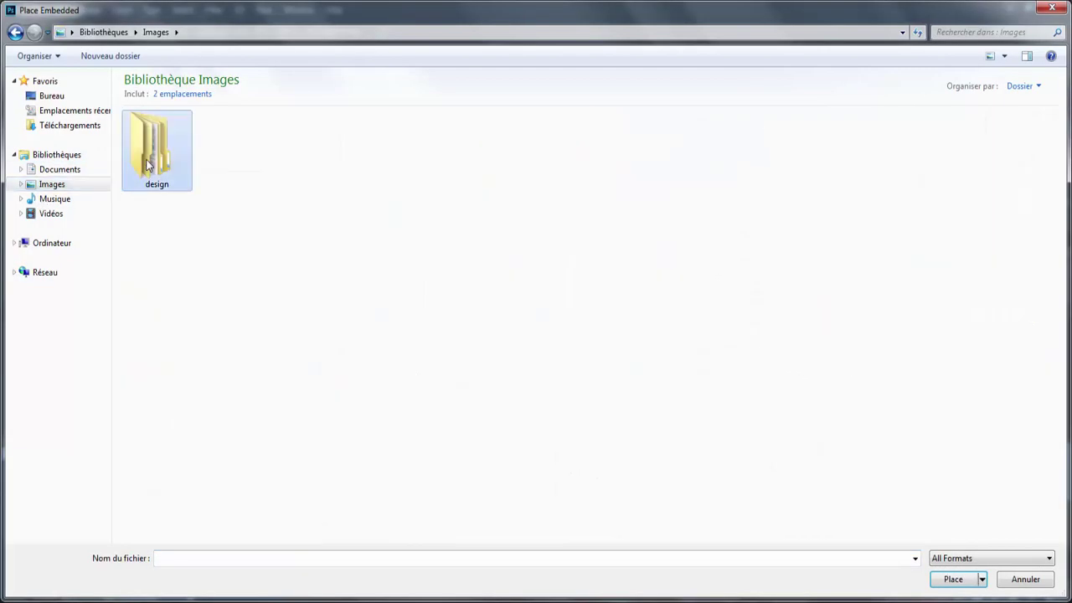
pyautogui.doubleClick(156, 147)
pyautogui.doubleClick(591, 146)
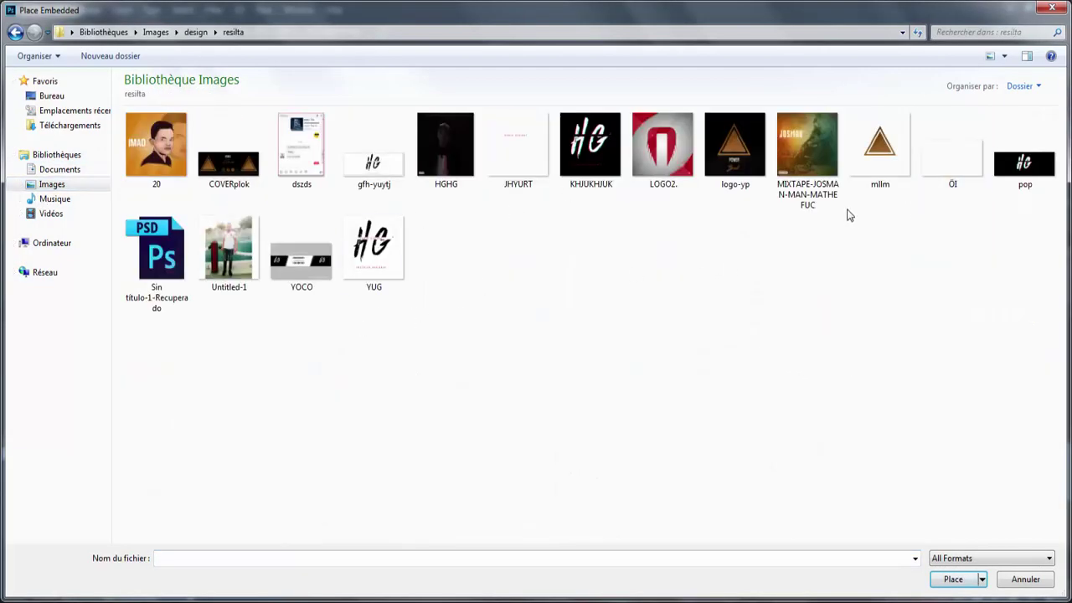
pyautogui.click(950, 163)
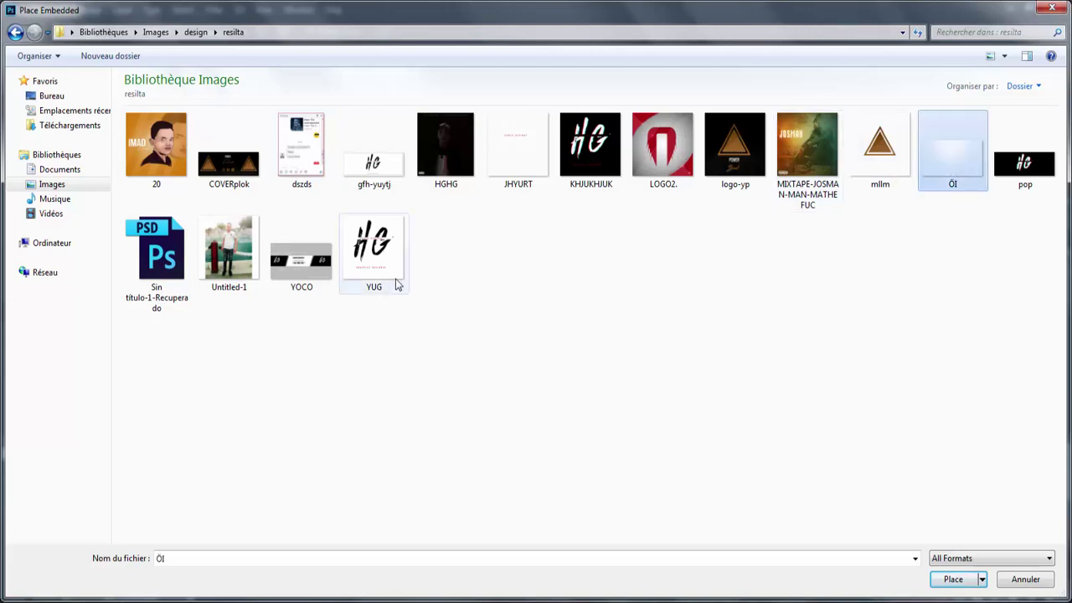
pyautogui.click(374, 151)
pyautogui.click(15, 31)
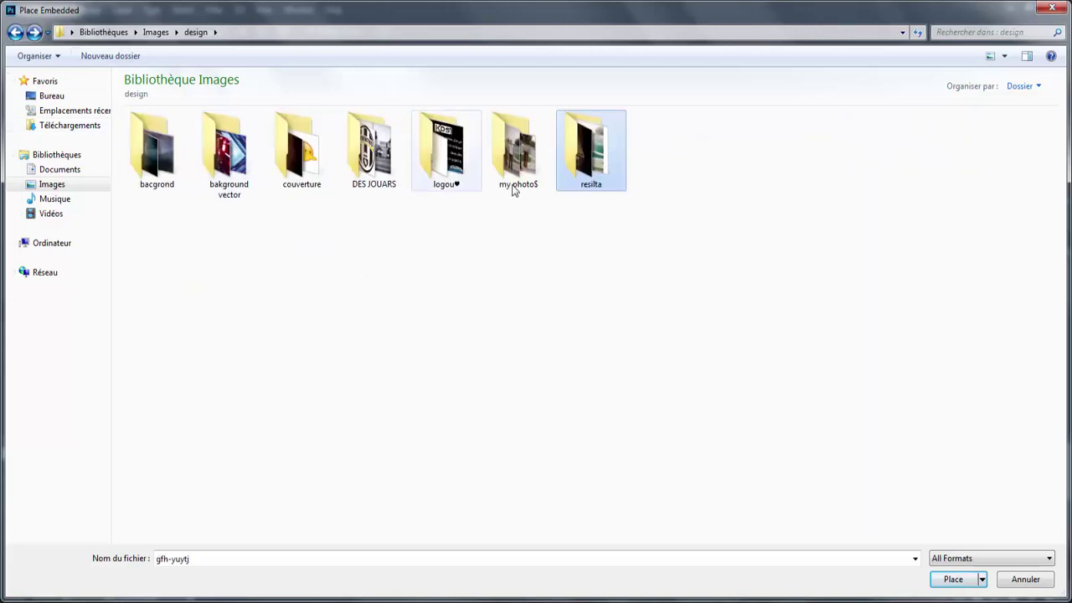
pyautogui.click(1053, 9)
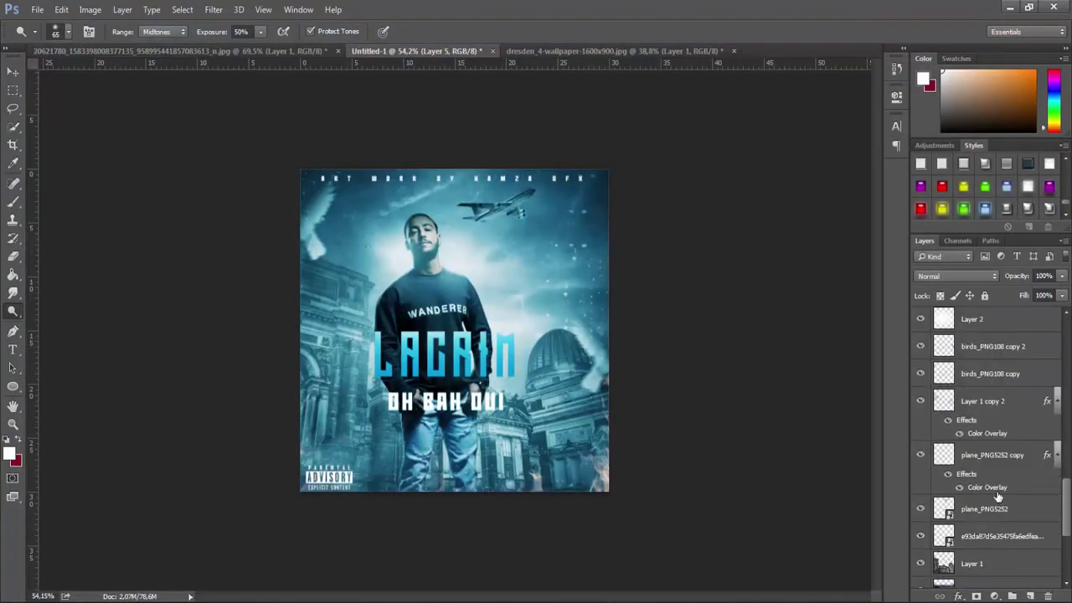
# Create a new Layer 6 clipped onto the Layer 1 copy figure layer
pyautogui.scroll(-2, 987, 502)
pyautogui.scroll(2, 987, 504)
pyautogui.scroll(2, 986, 485)
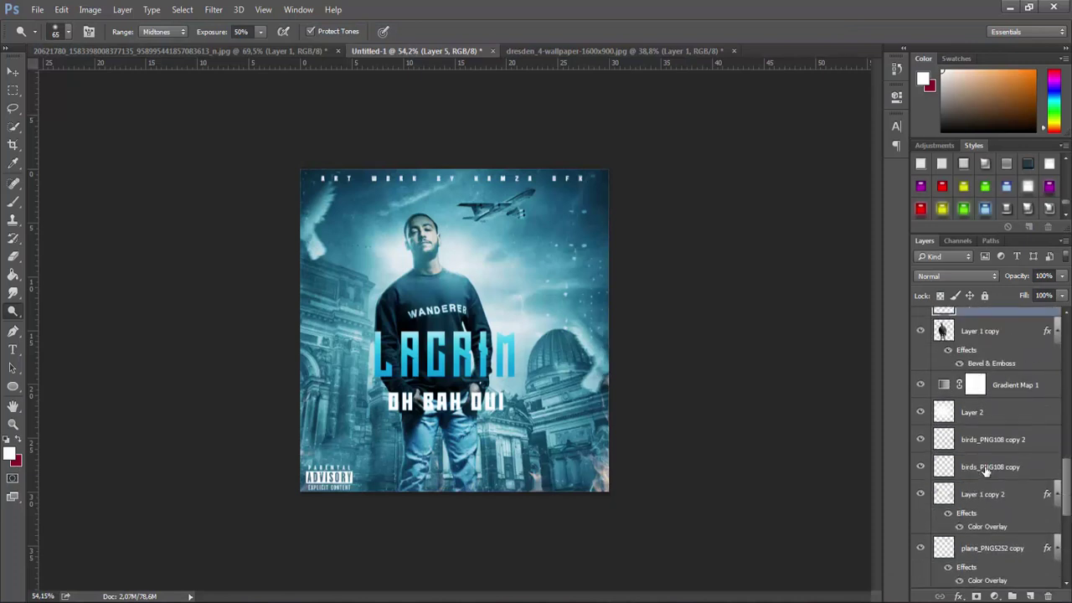
pyautogui.click(968, 331)
pyautogui.click(920, 331)
pyautogui.click(920, 331)
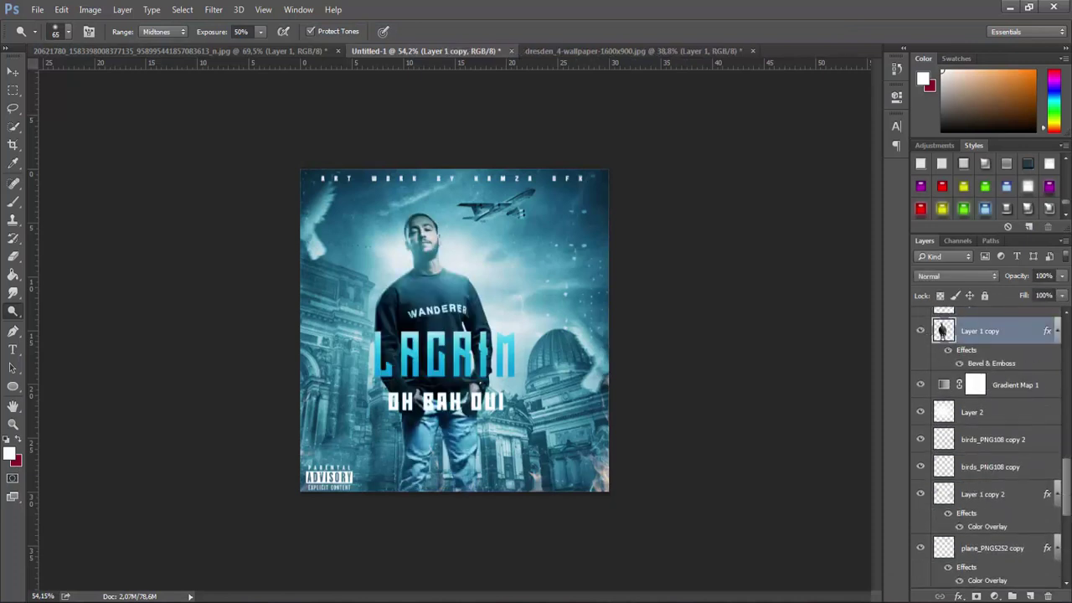
pyautogui.click(1023, 596)
pyautogui.rightClick(976, 331)
pyautogui.click(848, 268)
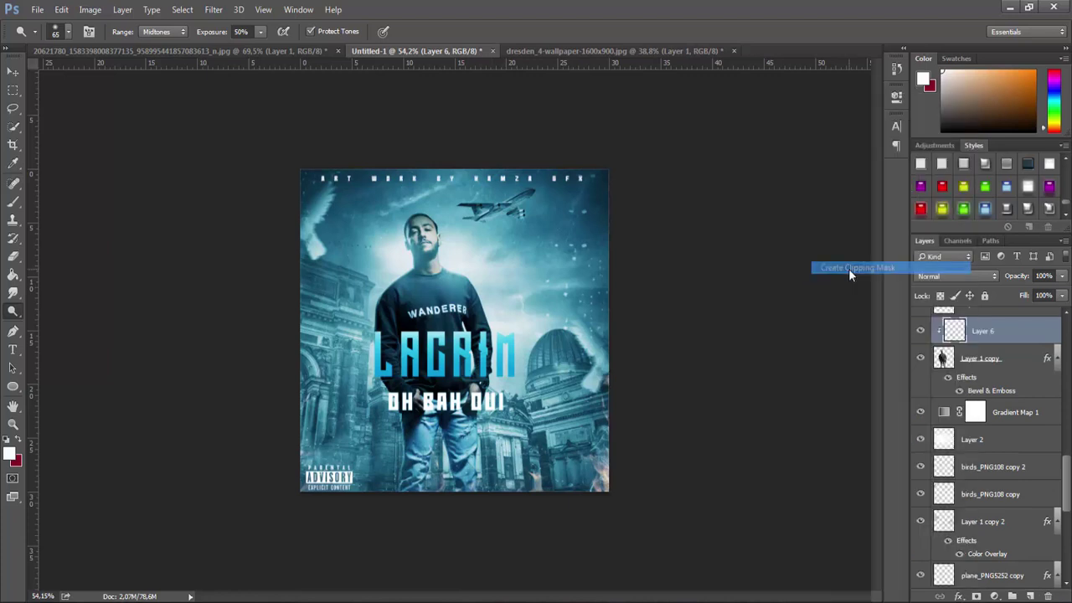
# Set up a soft brush at 114 px with reduced opacity for painting light
pyautogui.press('b')
pyautogui.rightClick(383, 344)
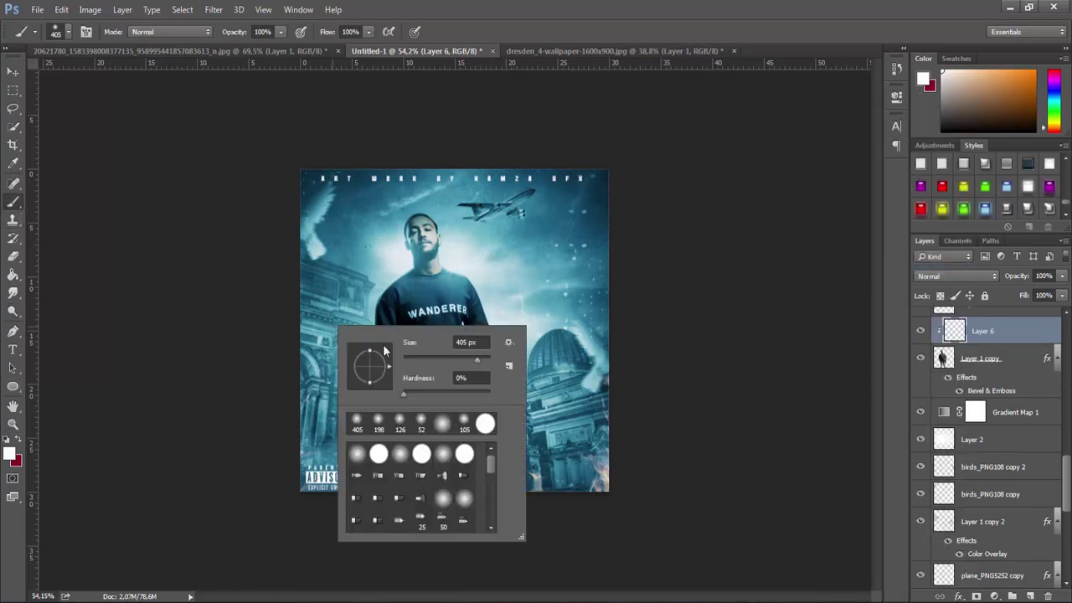
pyautogui.moveTo(418, 361); pyautogui.dragTo(420, 361)
pyautogui.click(381, 240)
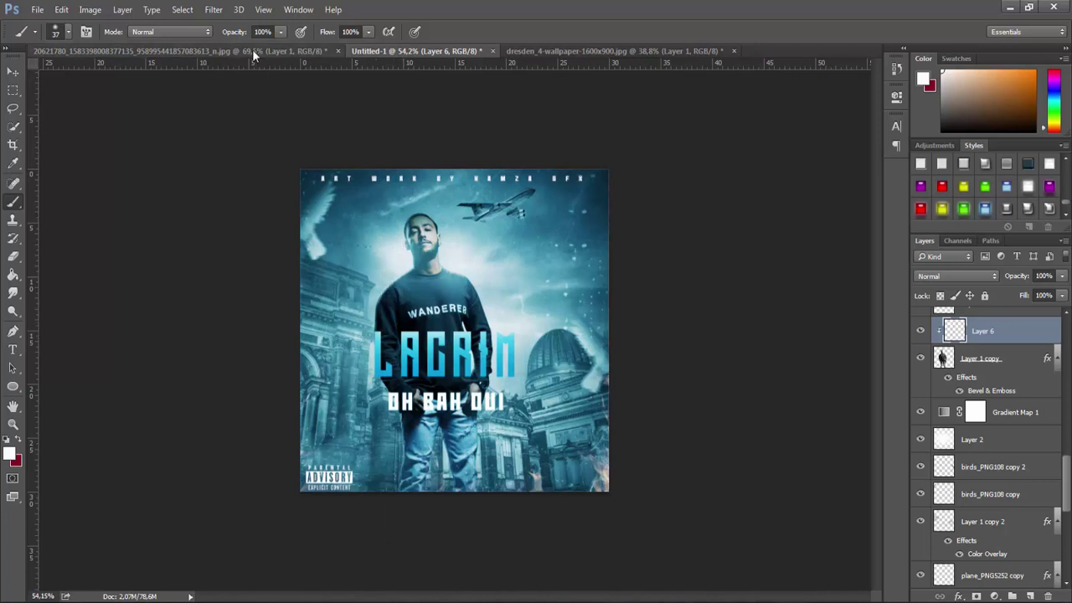
pyautogui.moveTo(233, 36); pyautogui.dragTo(211, 33)
pyautogui.write('65')
pyautogui.press('Return')
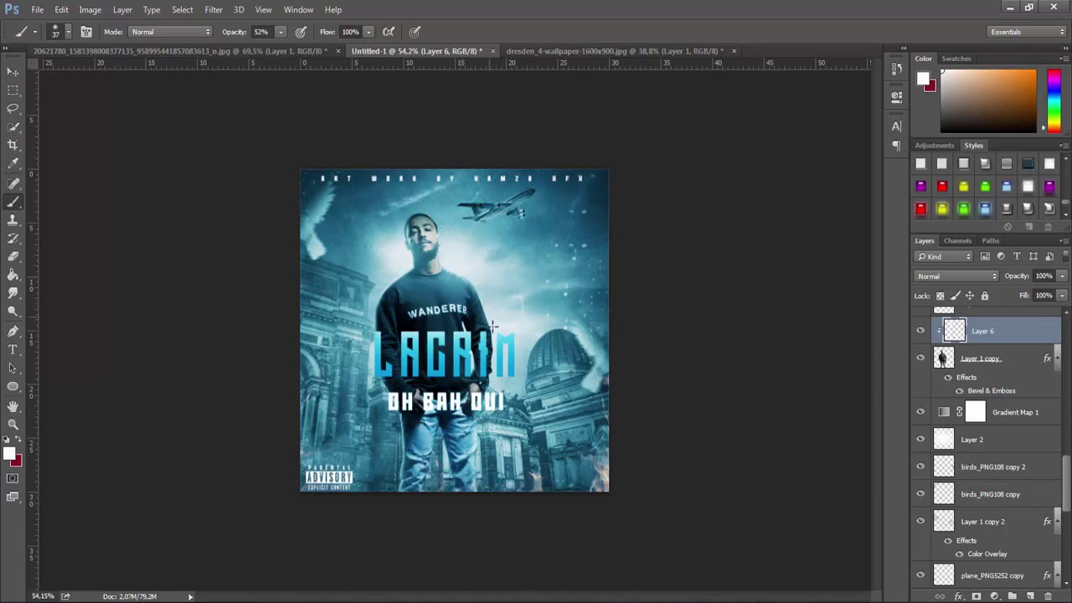
pyautogui.rightClick(494, 269)
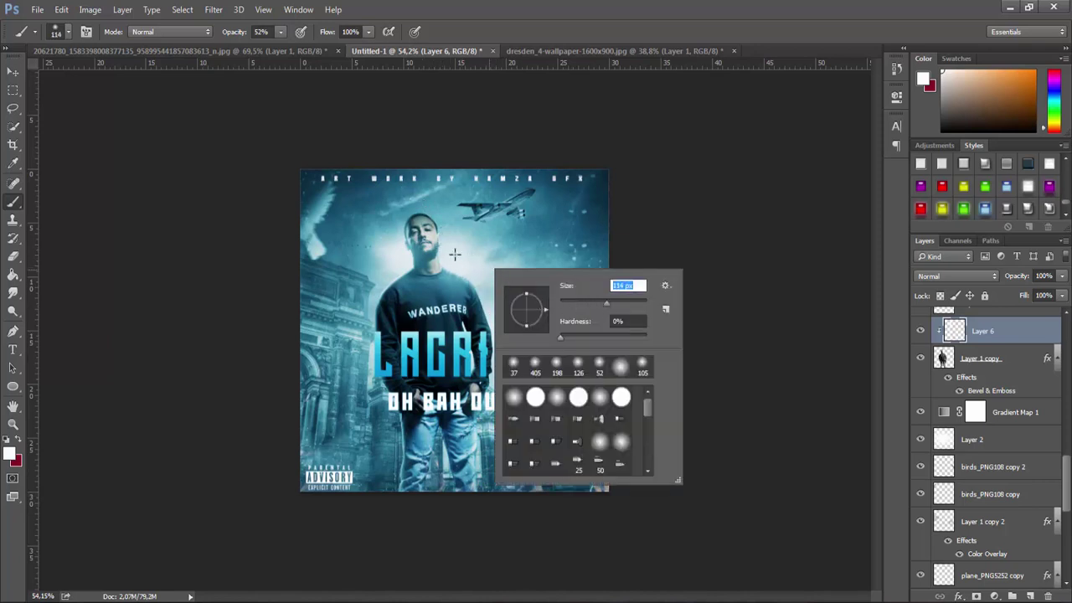
pyautogui.press('Return')
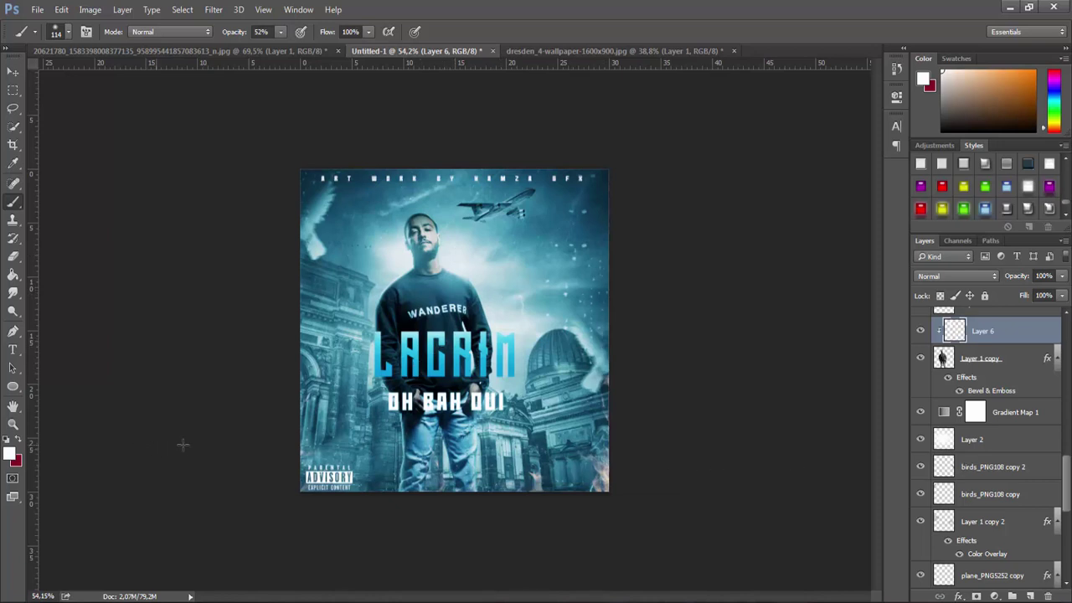
pyautogui.scroll(3, 996, 388)
pyautogui.scroll(2, 996, 388)
# Nudge the parental advisory label slightly on the azza layer
pyautogui.click(976, 348)
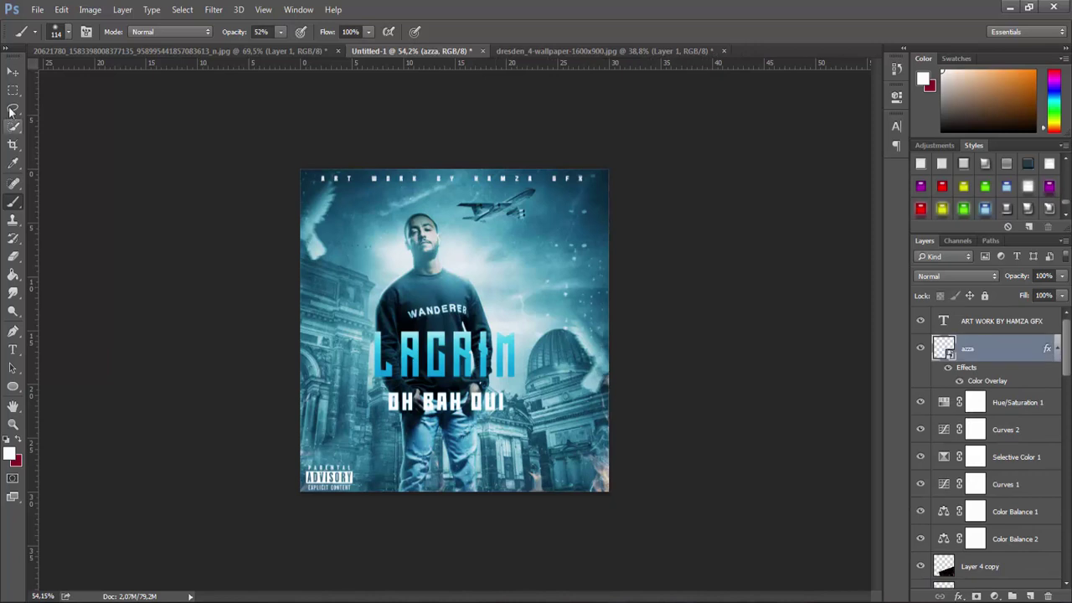
pyautogui.press('v')
pyautogui.moveTo(346, 481); pyautogui.dragTo(339, 484)
# Add a MIXTAPE text tag and place it just beneath the LACRIM title
pyautogui.press('t')
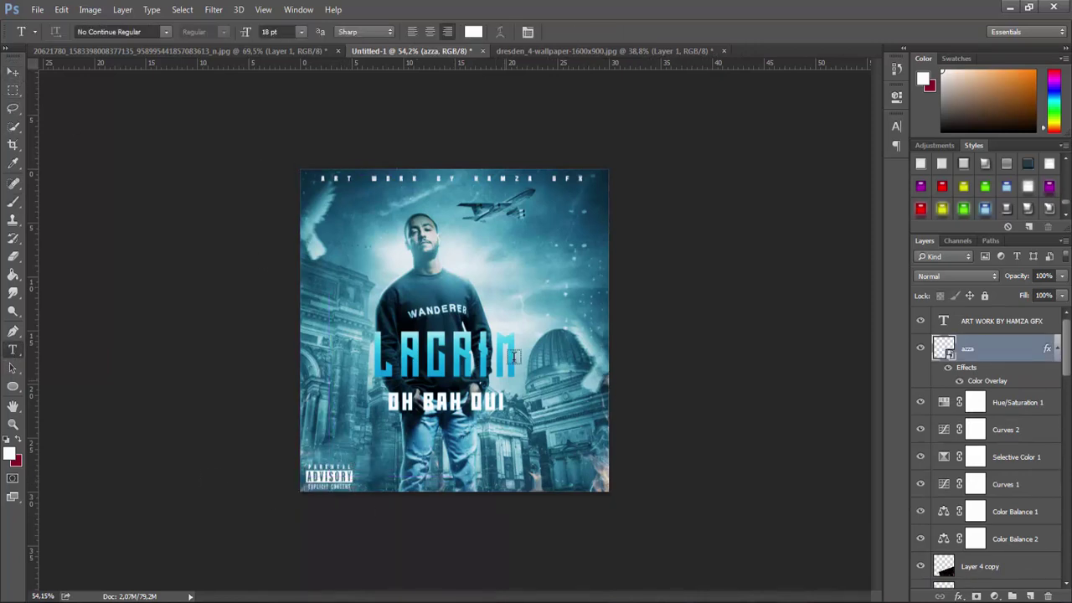
pyautogui.click(524, 298)
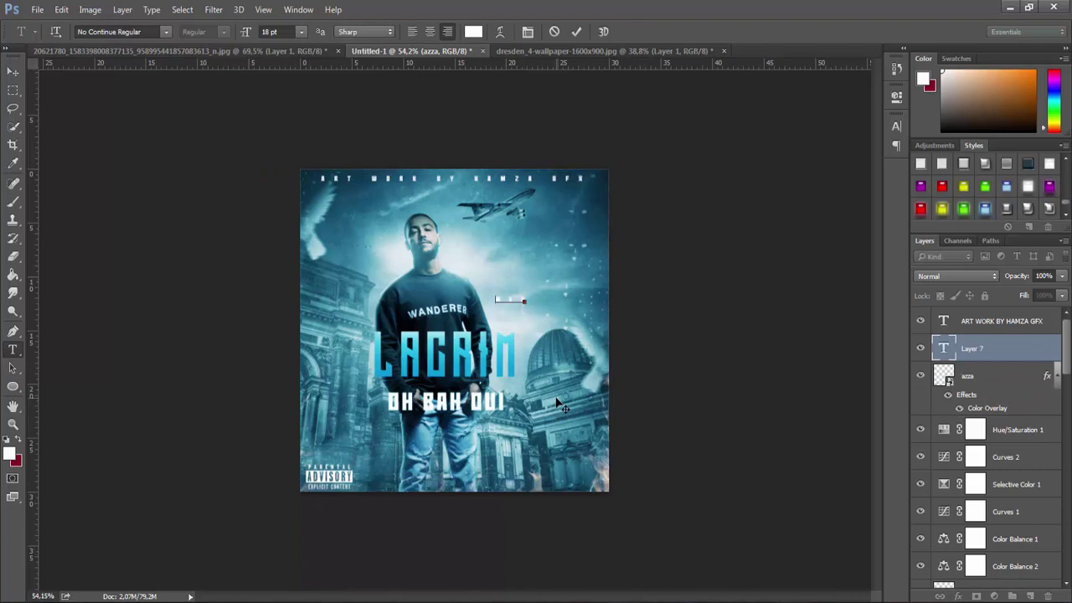
pyautogui.click(12, 71)
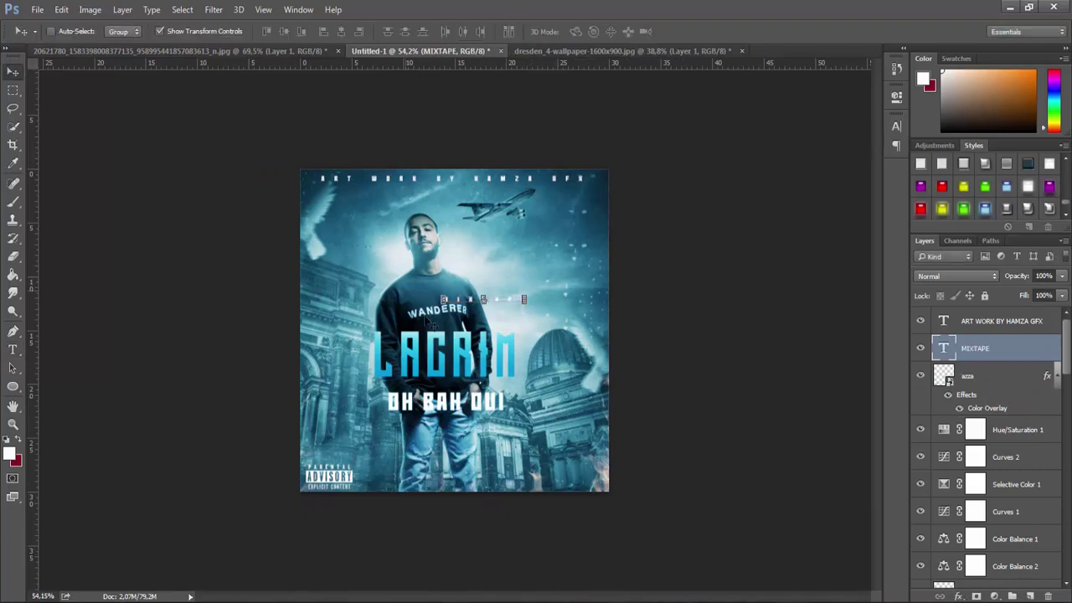
pyautogui.moveTo(432, 324)
pyautogui.mouseDown()
pyautogui.moveTo(467, 318)
pyautogui.moveTo(462, 380)
pyautogui.moveTo(460, 372)
pyautogui.mouseUp()
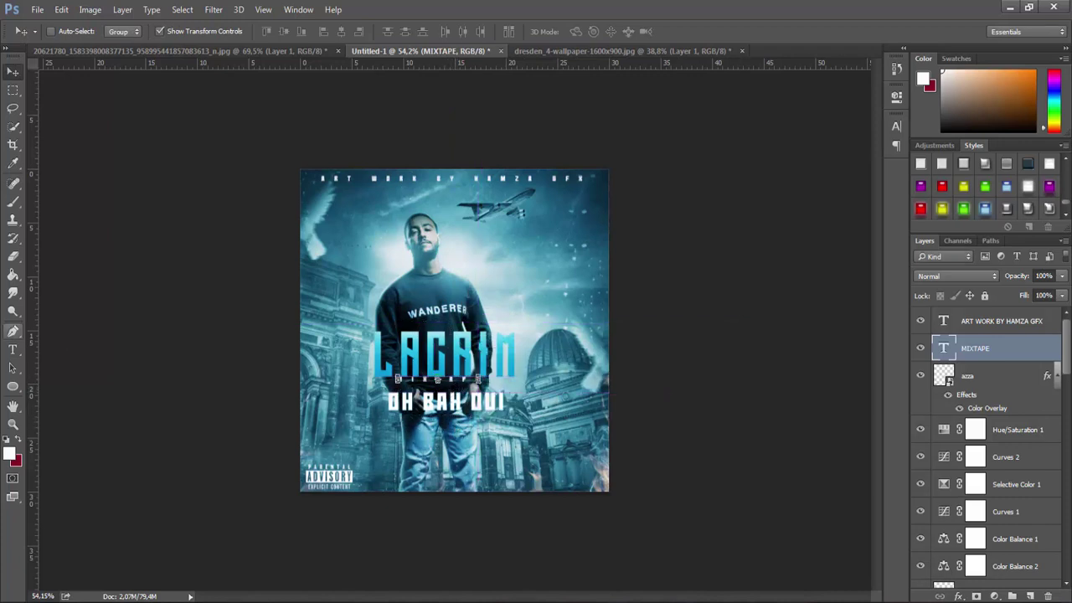
pyautogui.click(13, 331)
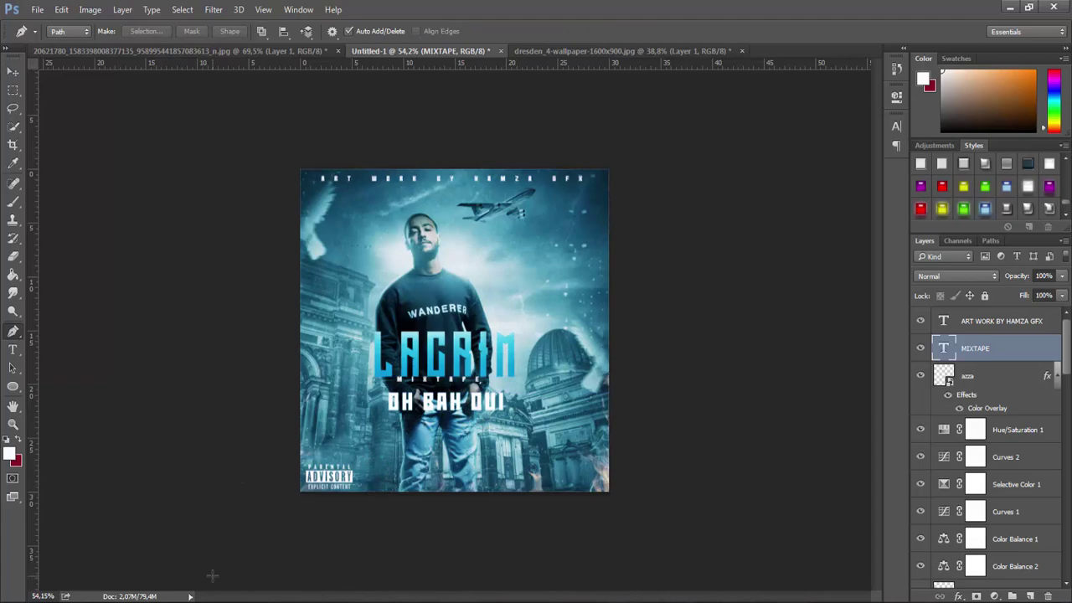